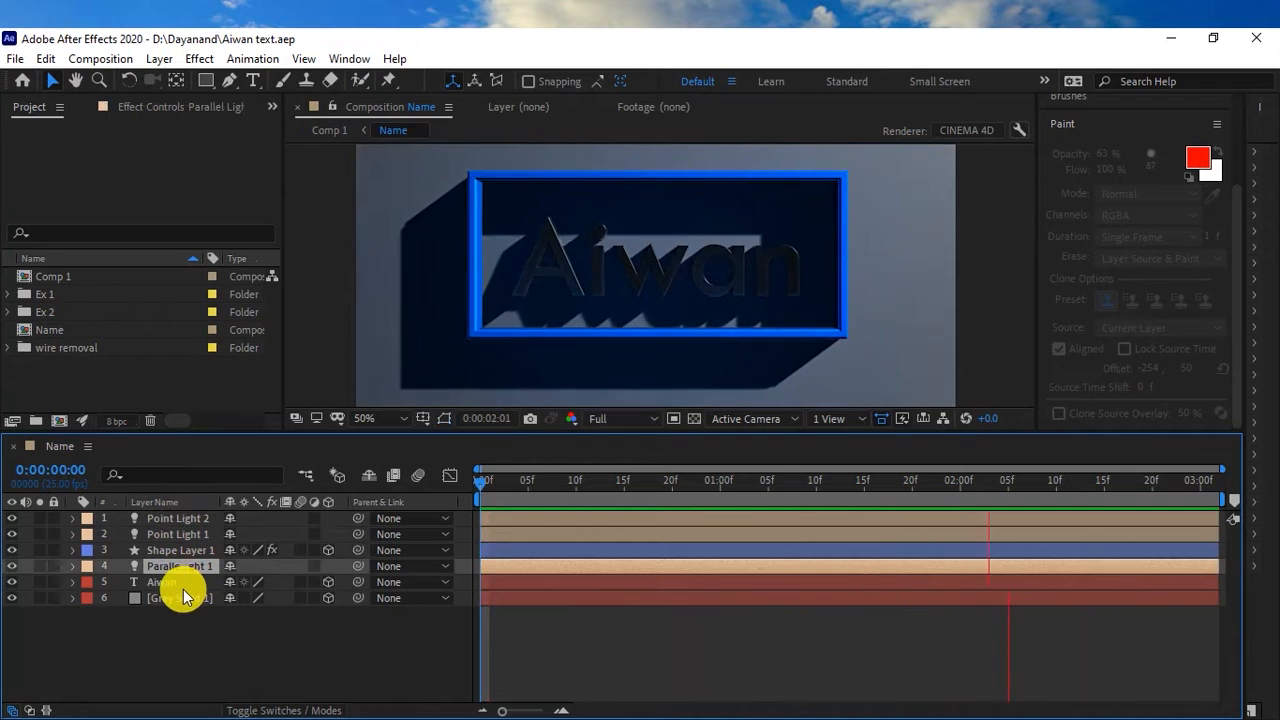
Stop the preview playback of the Name composition and clear the layer selection
{"action": "left_click", "coordinate": [180, 582]}
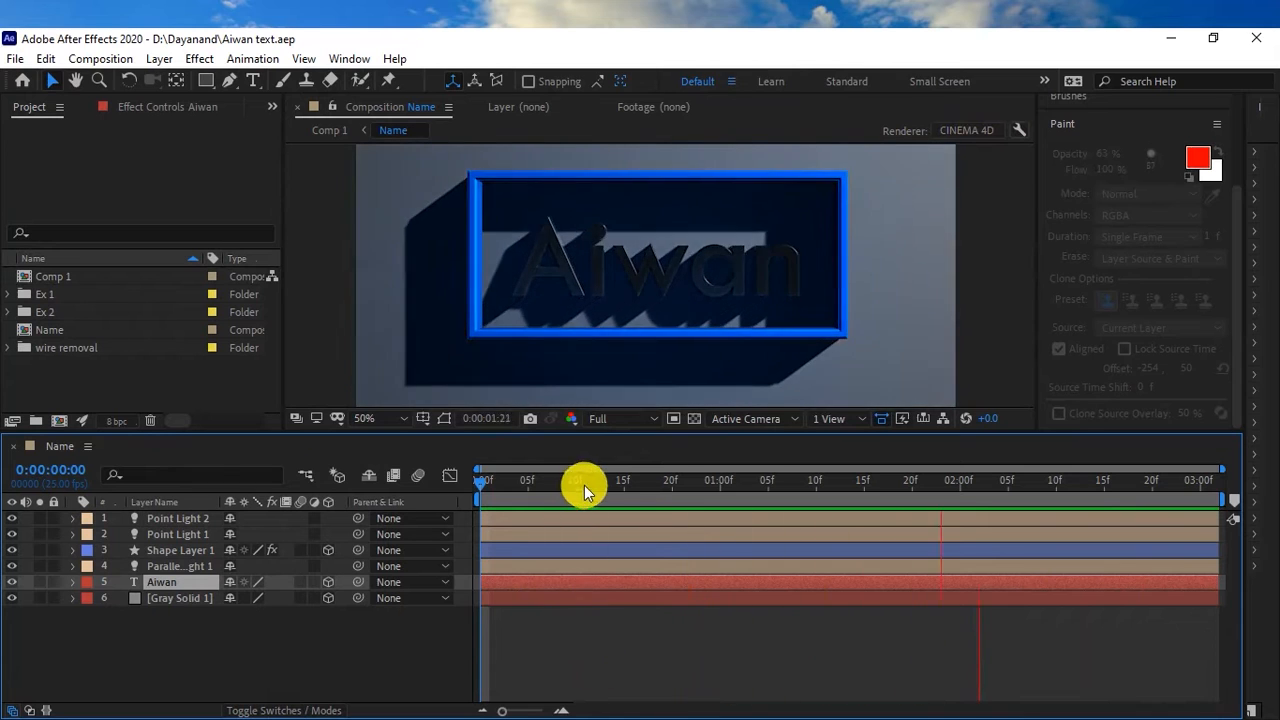
{"action": "key", "text": "space"}
{"action": "left_click", "coordinate": [355, 665]}
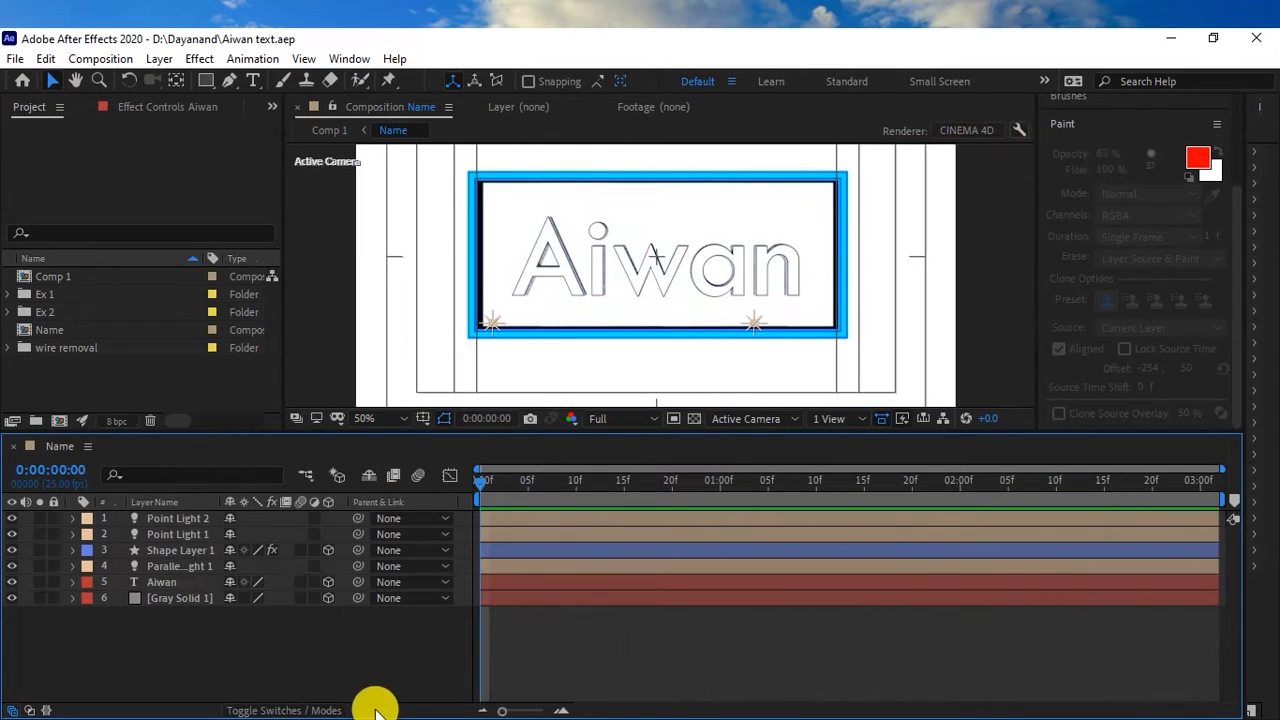
Start a new composition with a width of 1280 px and a height of 720 px
{"action": "key", "text": "ctrl+n"}
{"action": "left_click_drag", "start_coordinate": [1221, 222], "coordinate": [675, 98]}
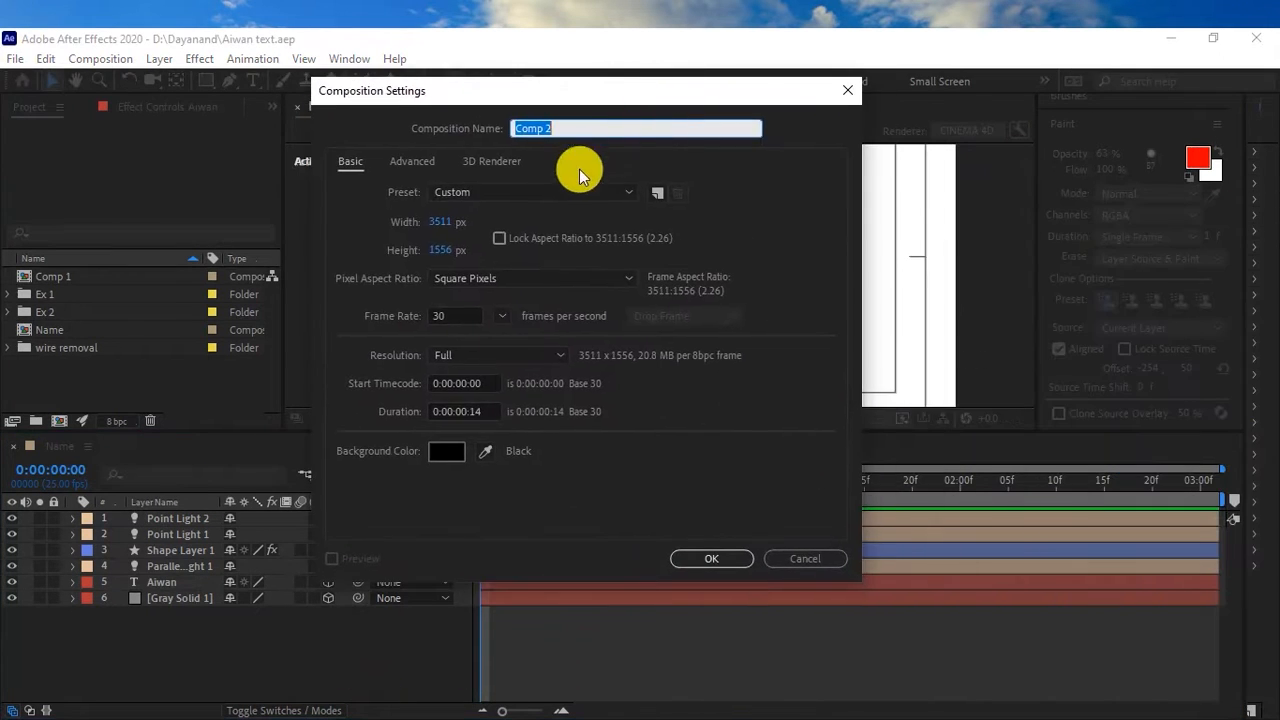
{"action": "left_click", "coordinate": [446, 225]}
{"action": "type", "text": "1280"}
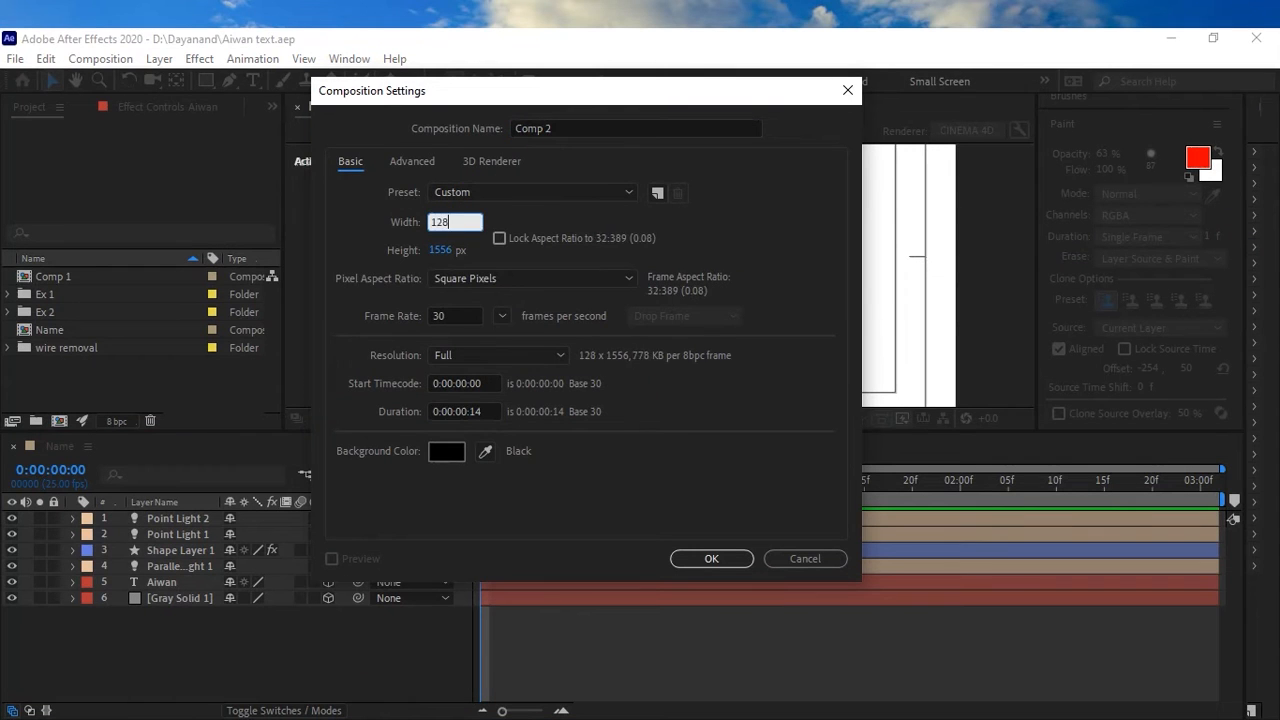
{"action": "key", "text": "Tab"}
{"action": "type", "text": "720"}
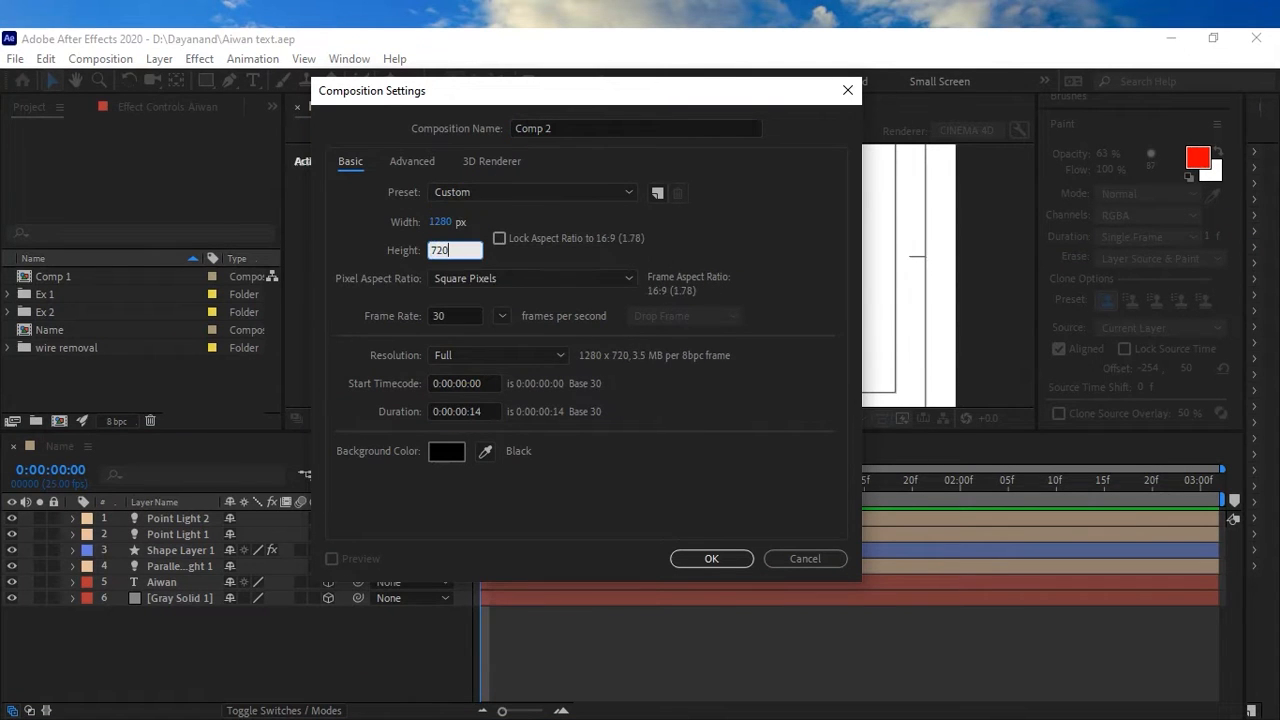
Set the new composition's duration to 0:00:05:00 and frame rate to 25 fps, and create it
{"action": "left_click", "coordinate": [488, 411]}
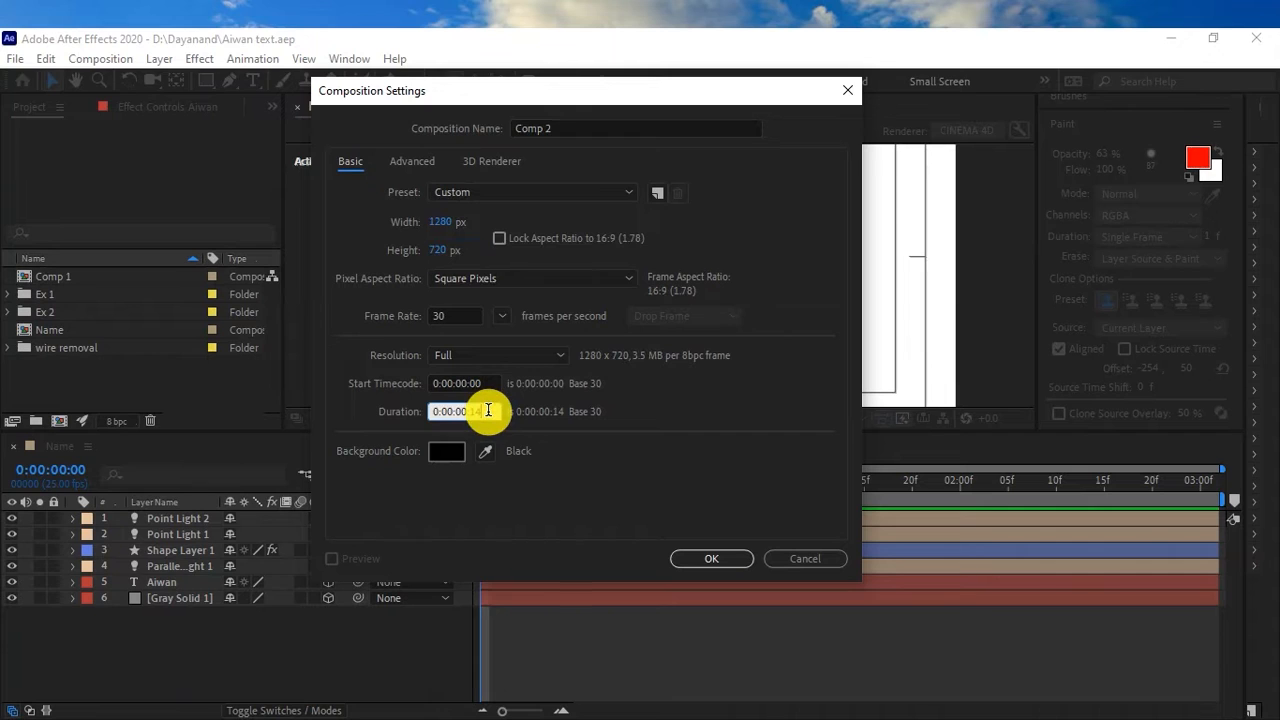
{"action": "key", "text": "BackSpace"}
{"action": "type", "text": "00"}
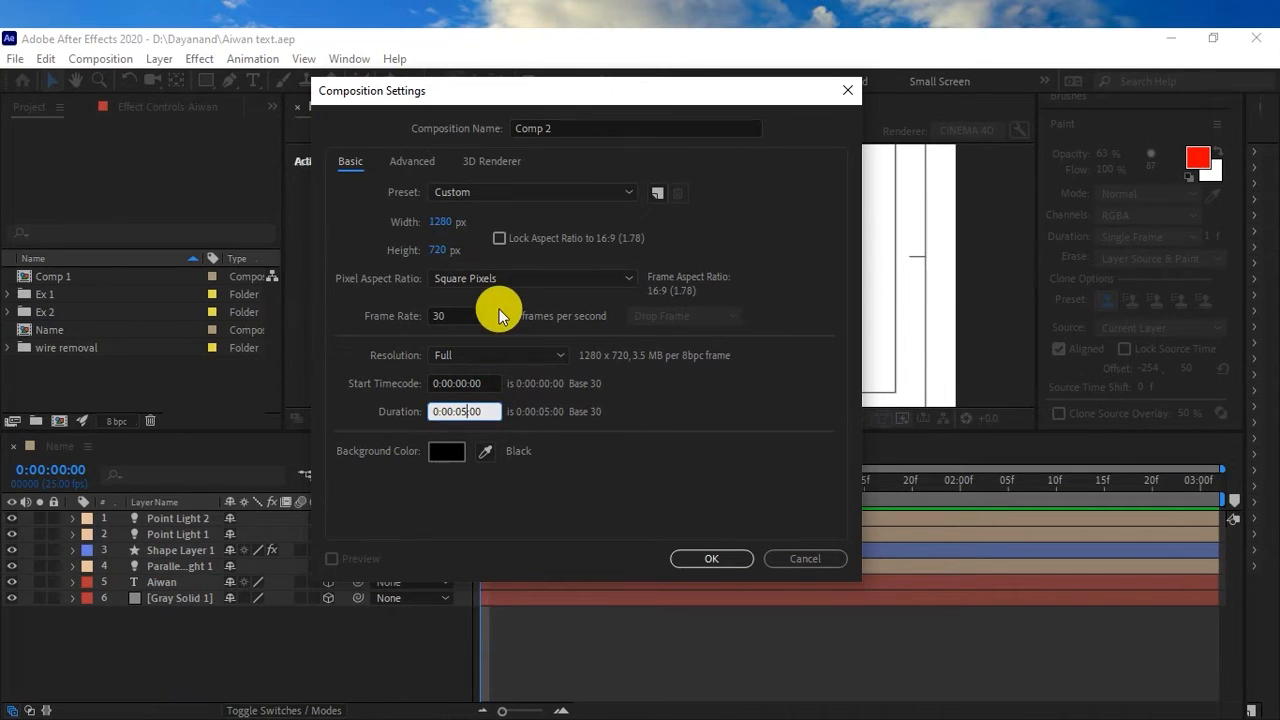
{"action": "left_click", "coordinate": [501, 314]}
{"action": "left_click", "coordinate": [539, 436]}
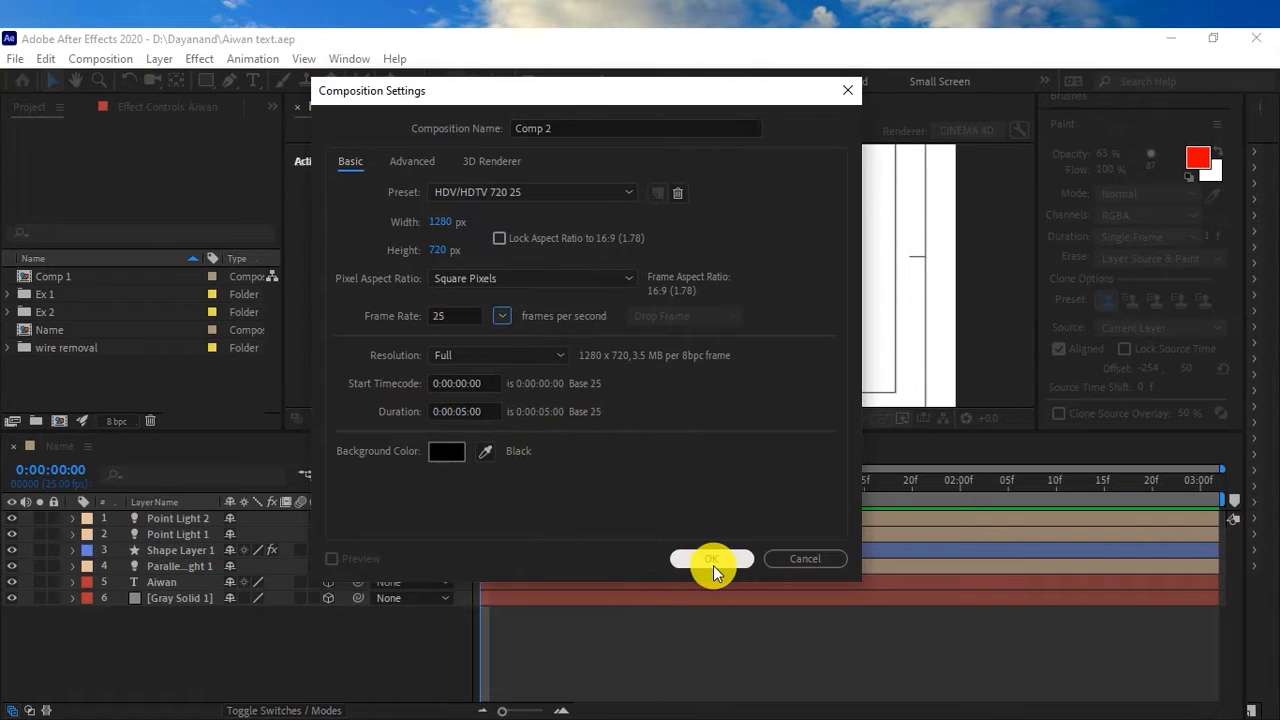
{"action": "left_click", "coordinate": [719, 558]}
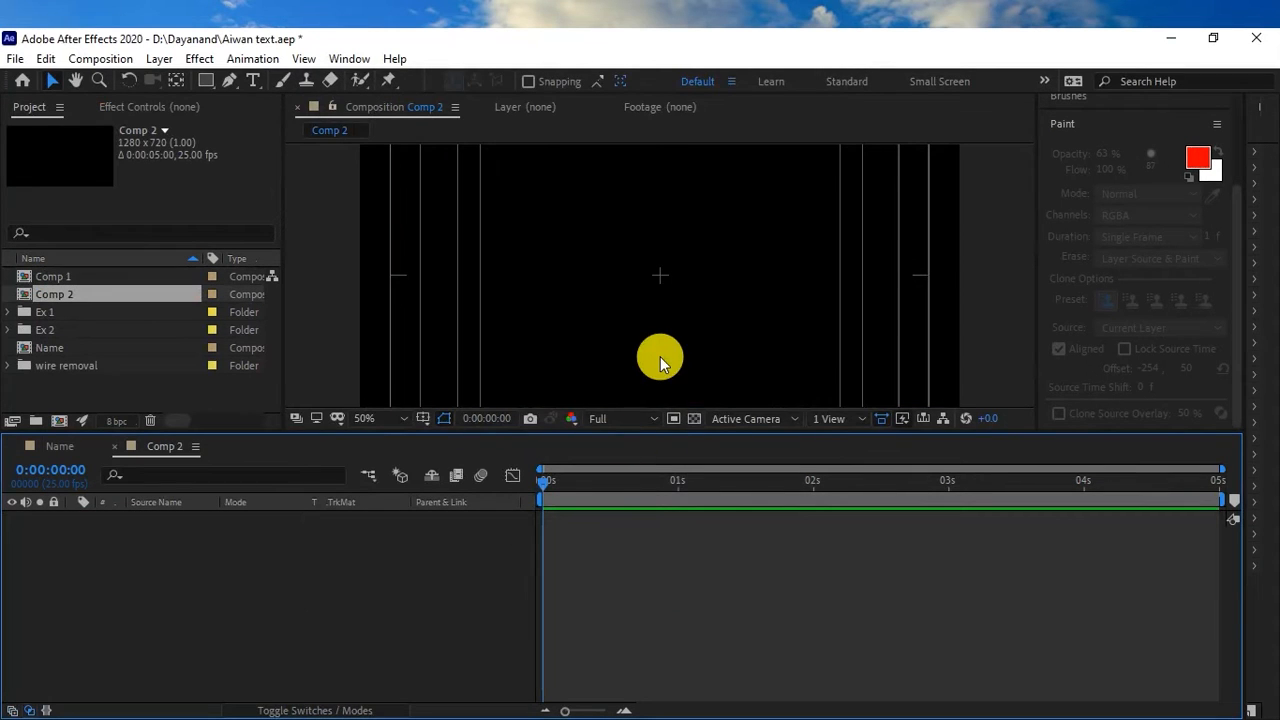
Add a 1280 x 720 px gray solid with colour 868686 to the new composition
{"action": "scroll", "coordinate": [660, 356], "scroll_direction": "down", "scroll_amount": 2}
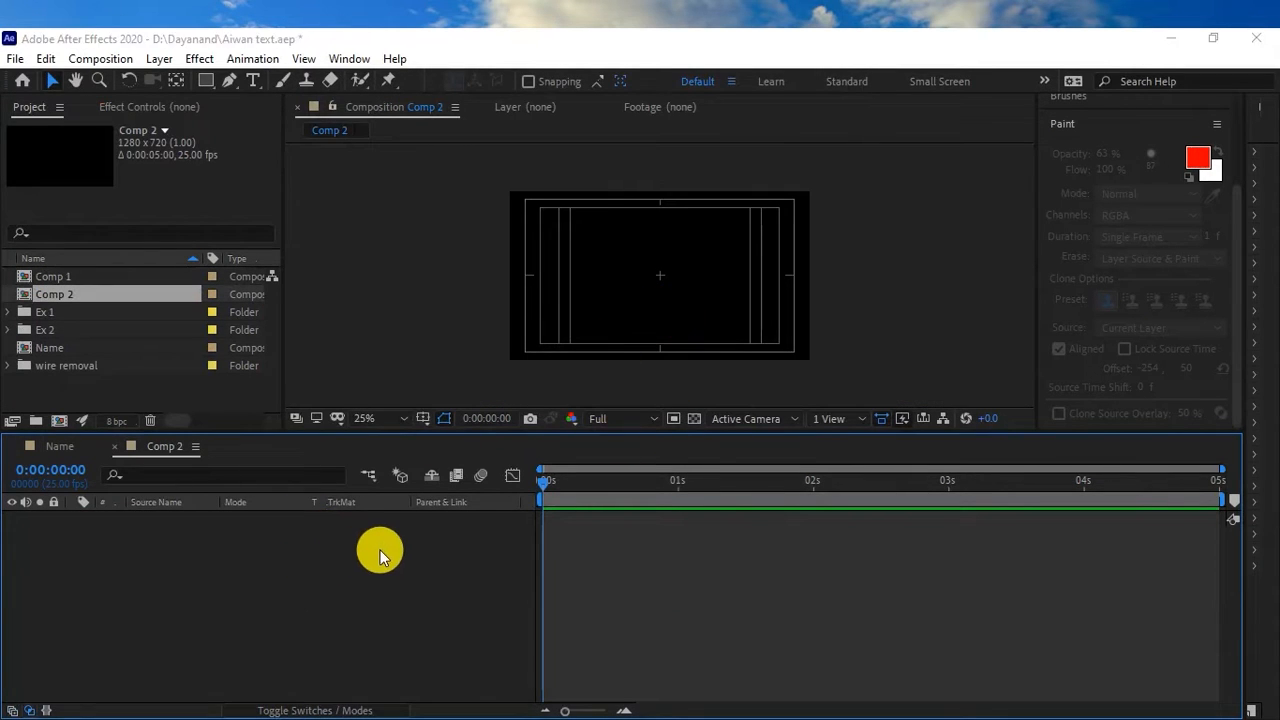
{"action": "key", "text": "ctrl+y"}
{"action": "left_click_drag", "start_coordinate": [1063, 178], "coordinate": [690, 98]}
{"action": "left_click", "coordinate": [623, 117]}
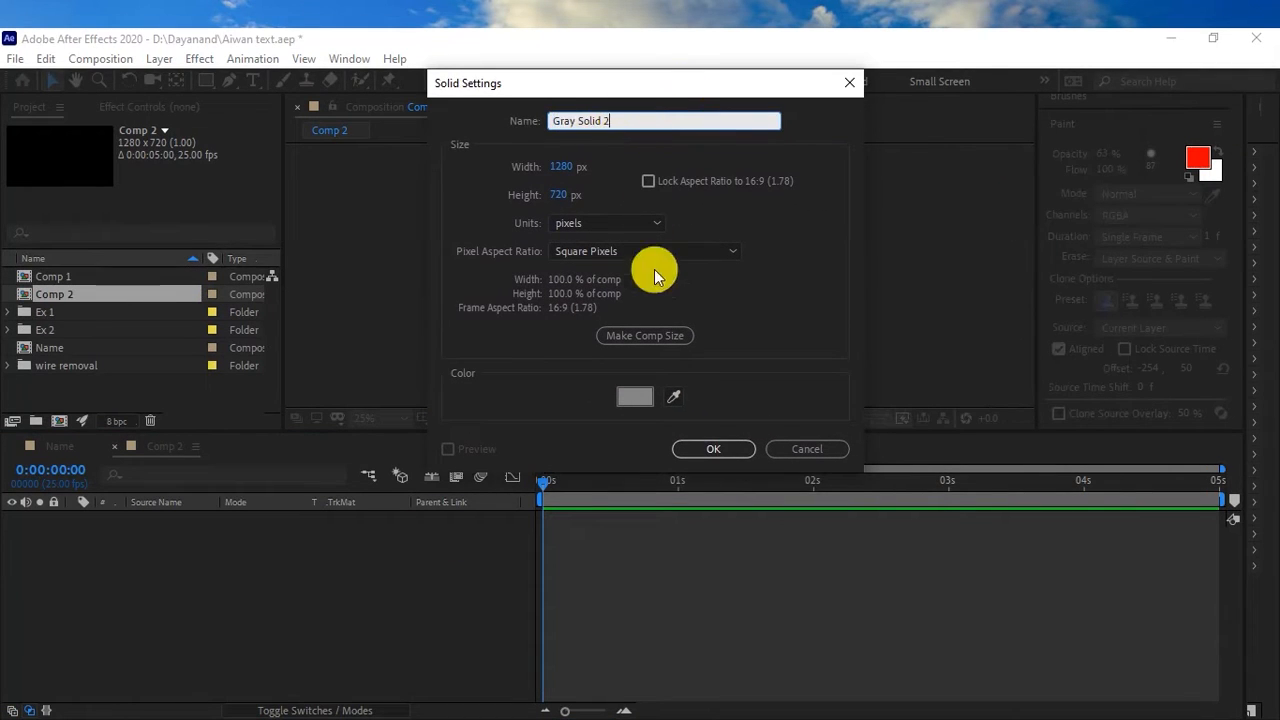
{"action": "left_click", "coordinate": [634, 396]}
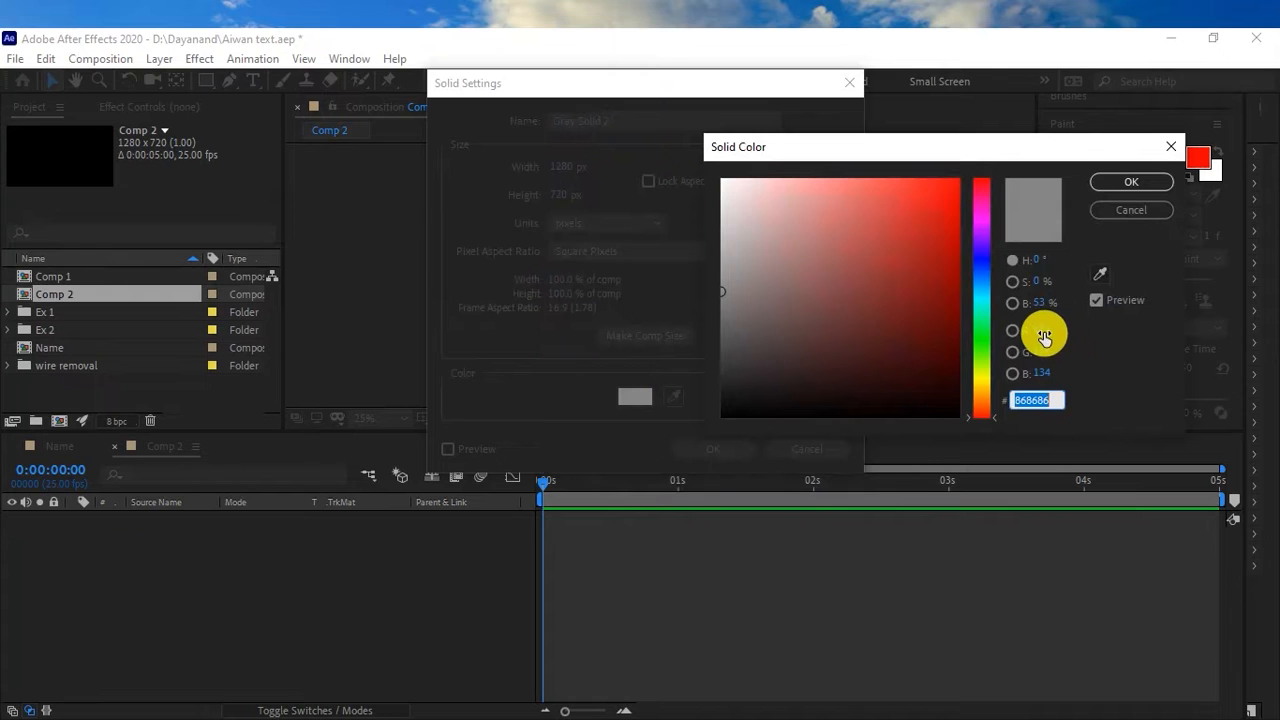
{"action": "left_click", "coordinate": [1143, 187]}
{"action": "left_click", "coordinate": [732, 447]}
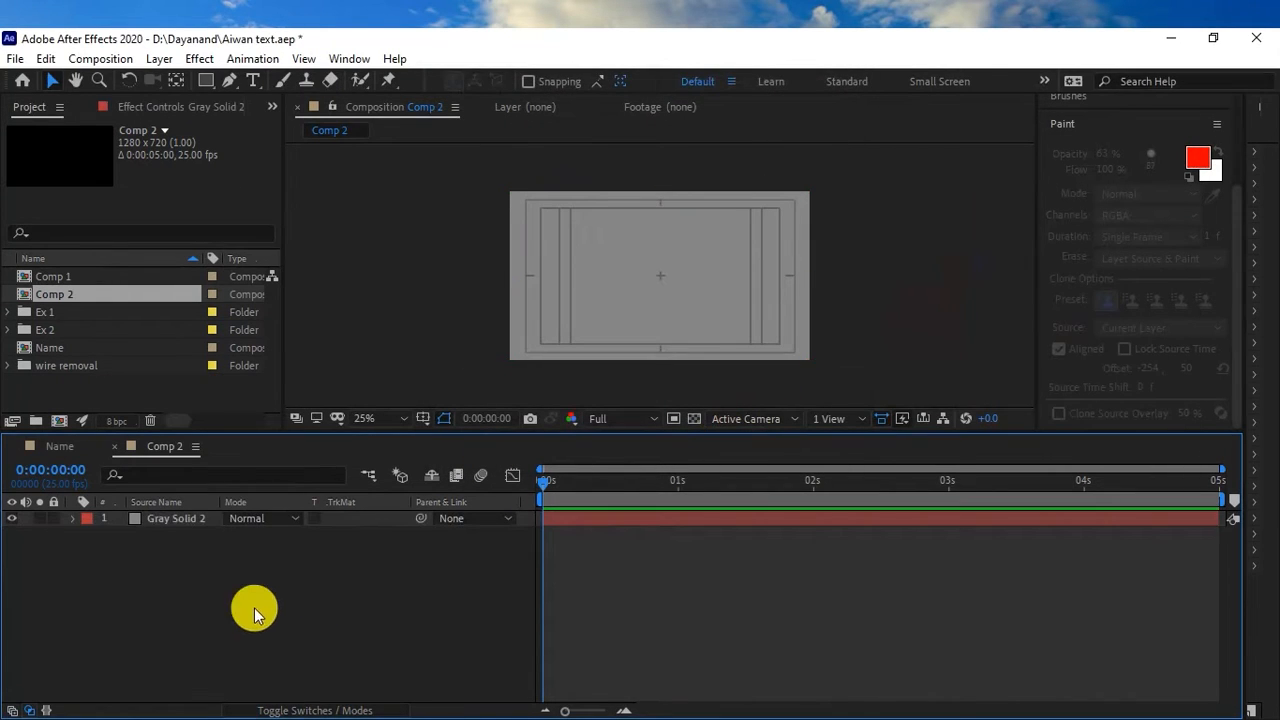
Turn the gray solid into a 3D layer
{"action": "left_click", "coordinate": [325, 708]}
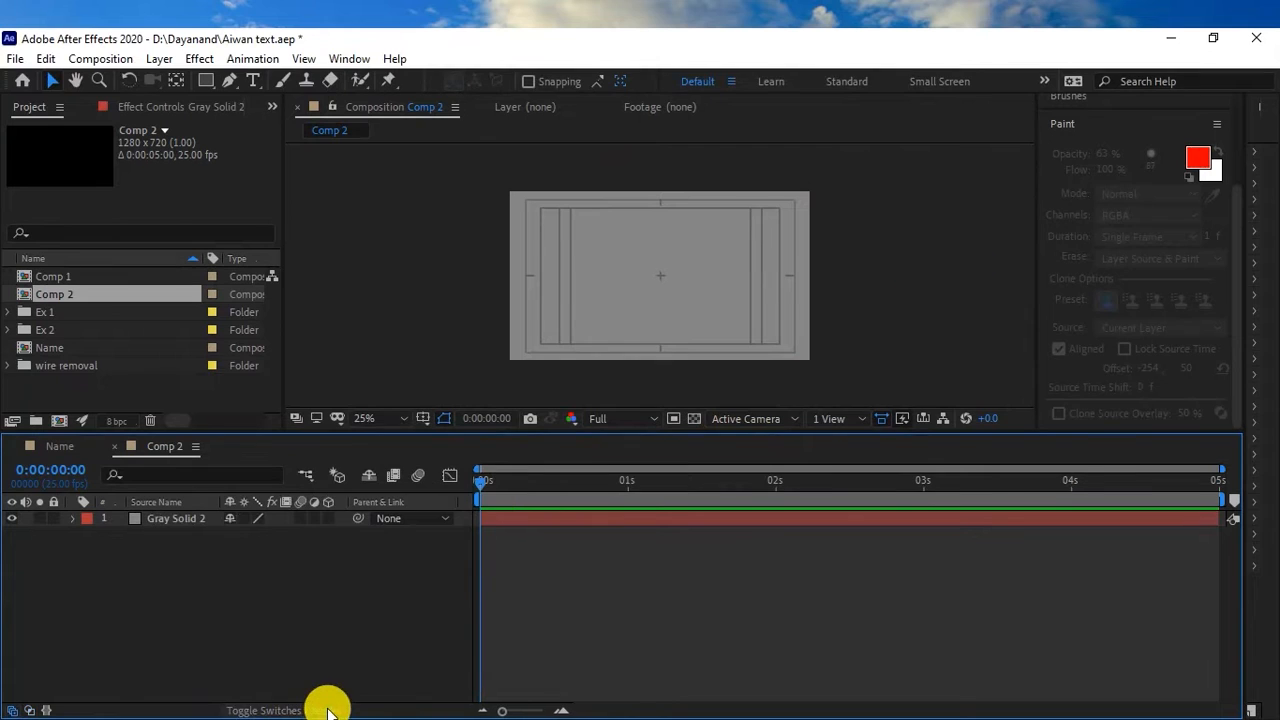
{"action": "left_click", "coordinate": [328, 519]}
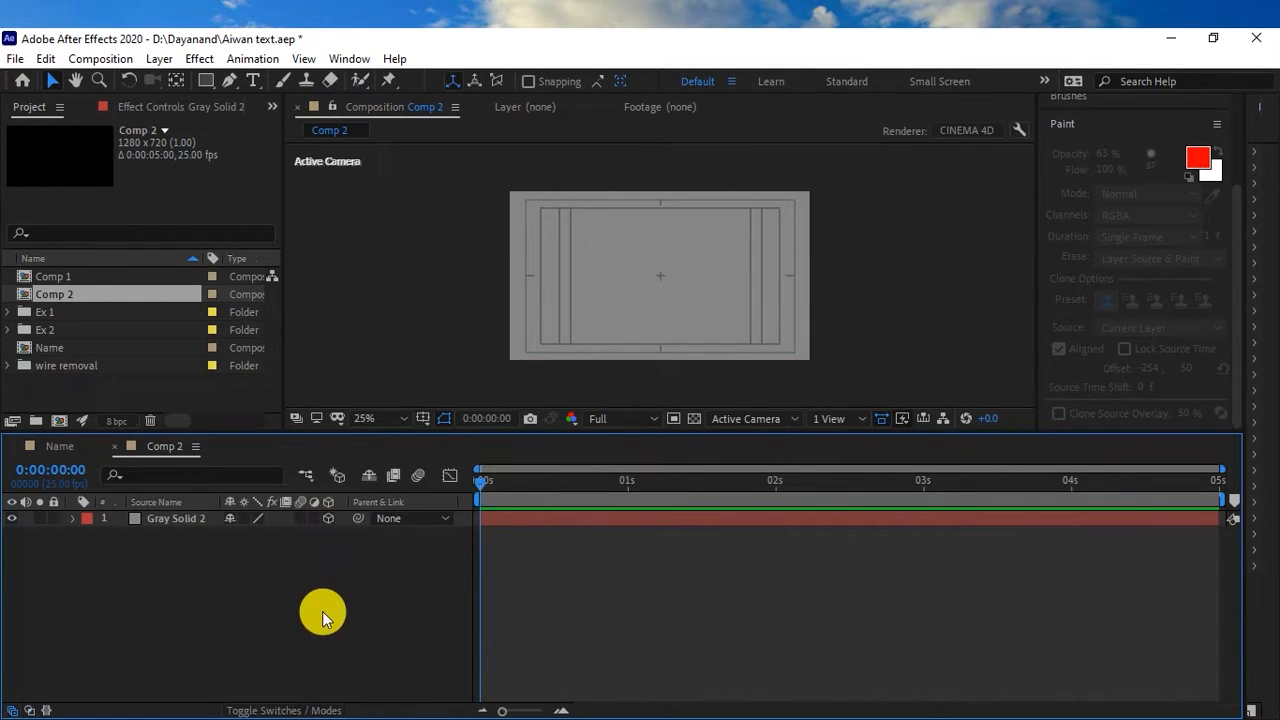
{"action": "left_click", "coordinate": [254, 713]}
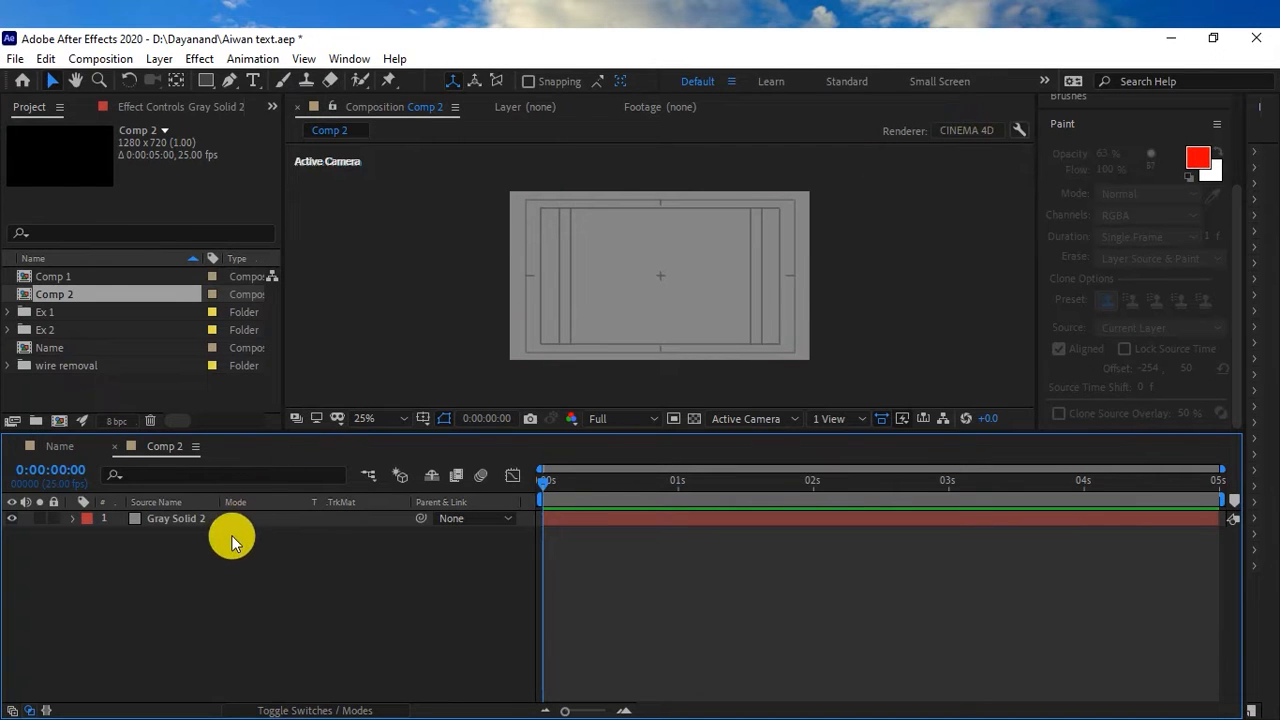
{"action": "left_click", "coordinate": [318, 706]}
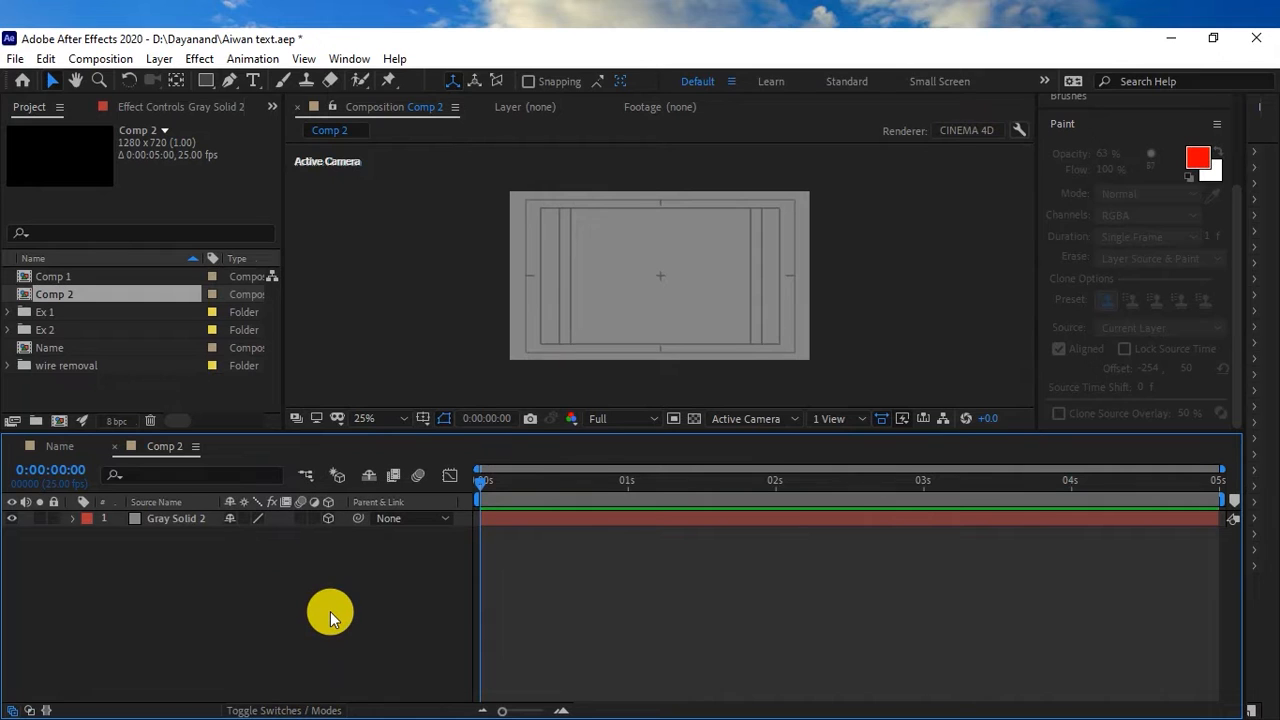
Add a text layer reading "SG STudioss" across the middle of the frame
{"action": "left_click", "coordinate": [255, 80]}
{"action": "left_click", "coordinate": [444, 418]}
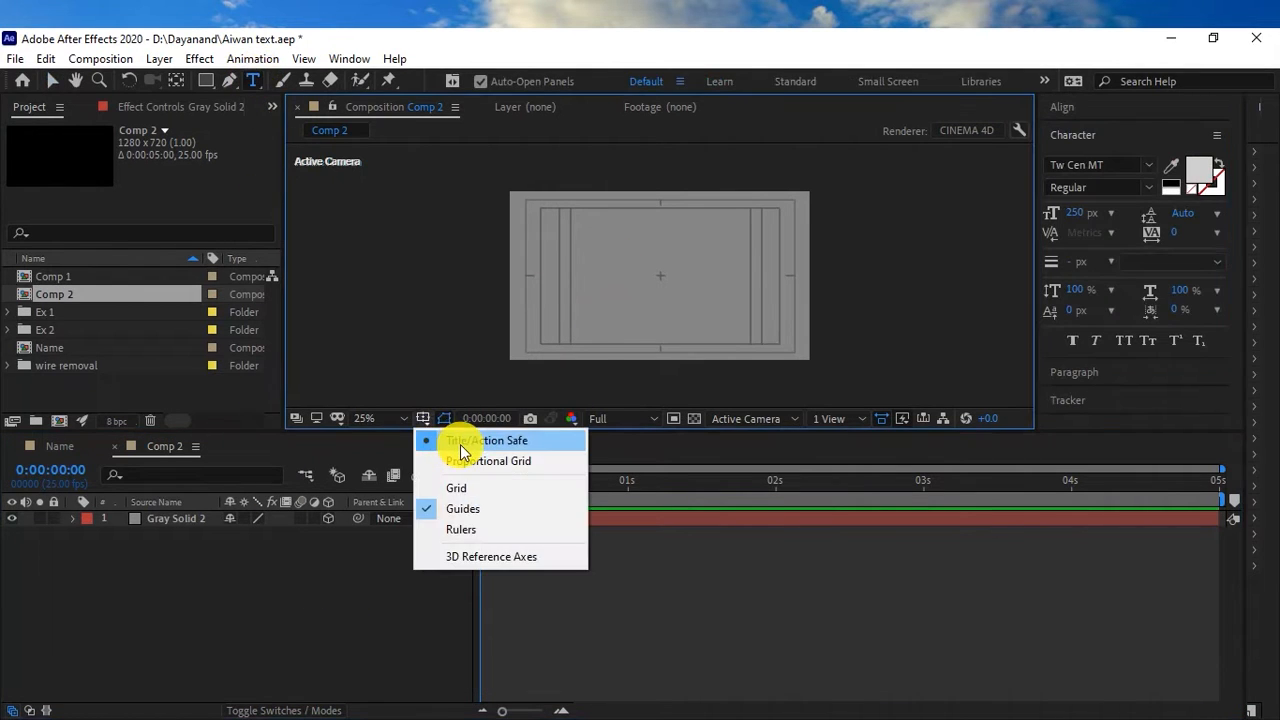
{"action": "left_click", "coordinate": [665, 287]}
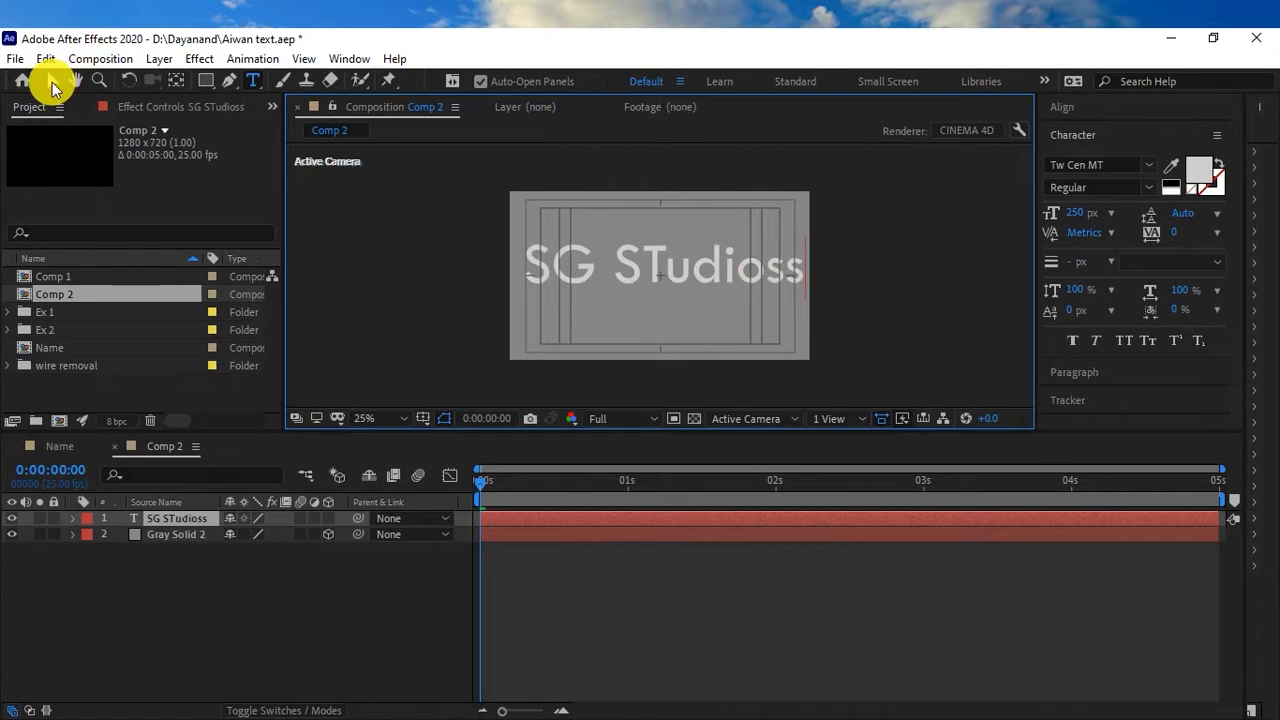
{"action": "left_click", "coordinate": [52, 80]}
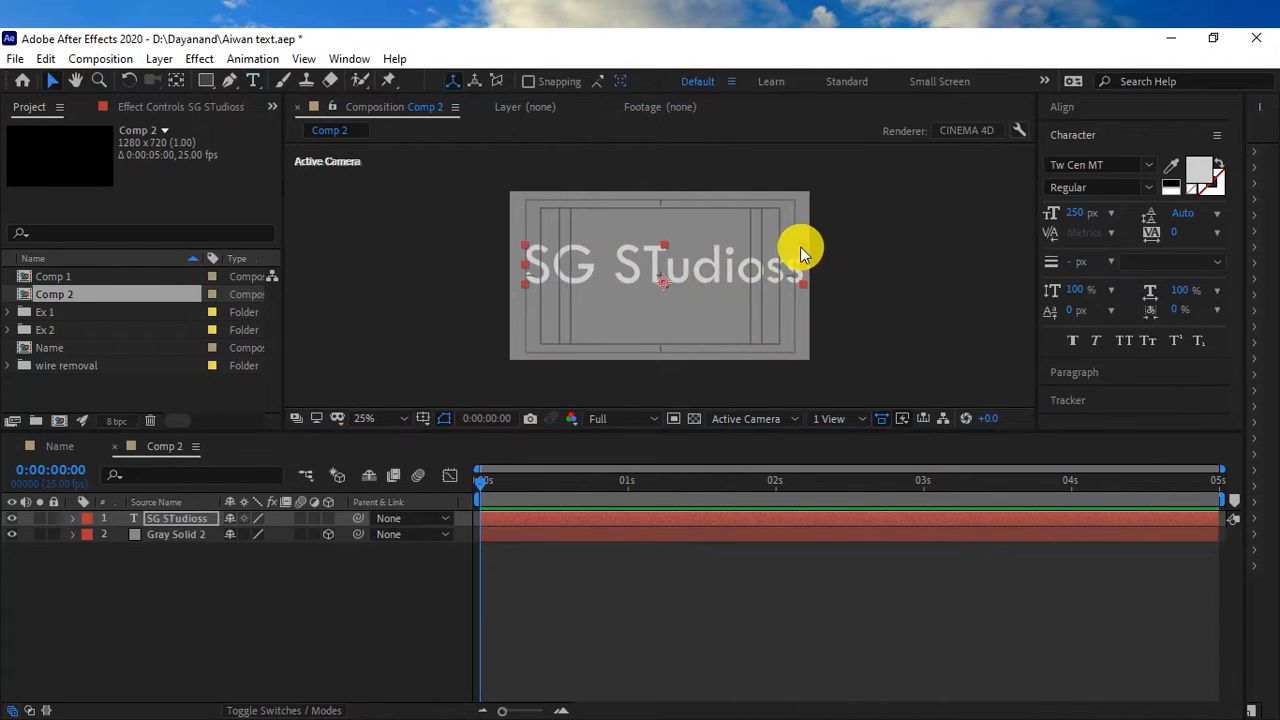
Scale the text down to fit well inside the frame and correct its wording to "SG Studioss"
{"action": "double_click", "coordinate": [790, 255]}
{"action": "left_click", "coordinate": [652, 266]}
{"action": "key", "text": "Delete"}
{"action": "type", "text": "t"}
{"action": "left_click", "coordinate": [52, 80]}
{"action": "left_click", "coordinate": [214, 606]}
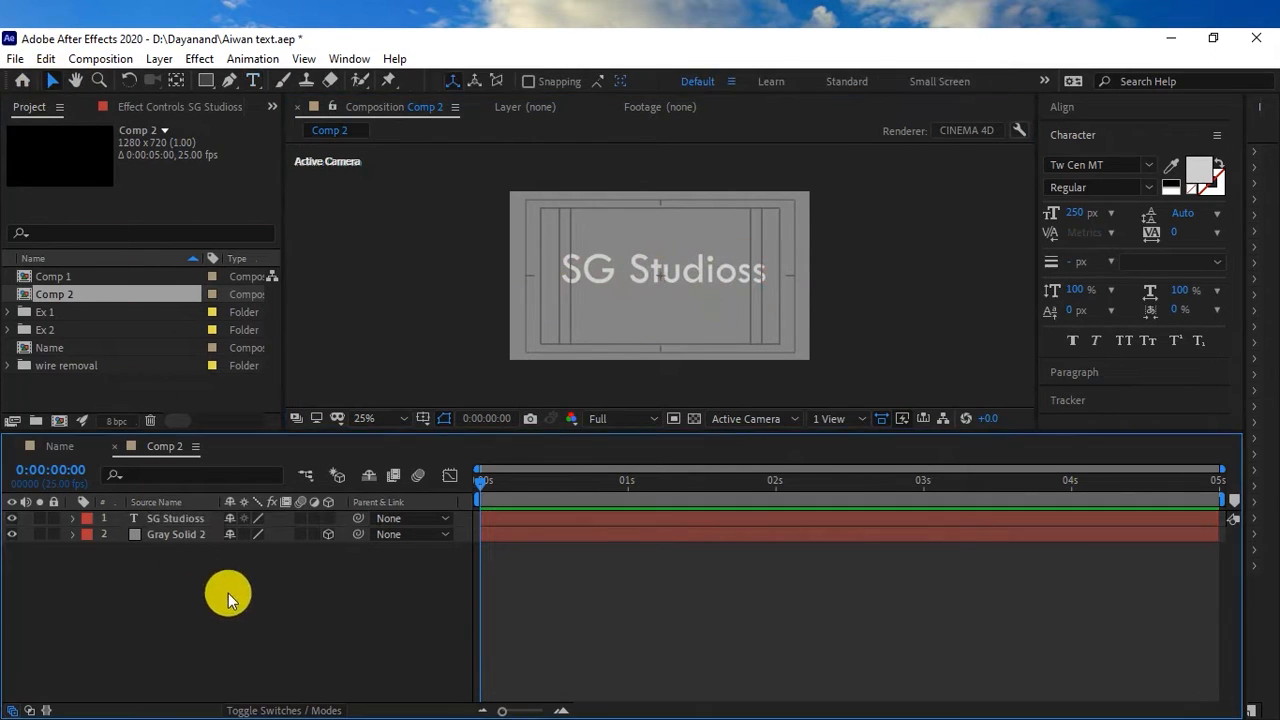
Centre the text layer horizontally and vertically in the composition
{"action": "key", "text": "period"}
{"action": "left_click", "coordinate": [760, 271]}
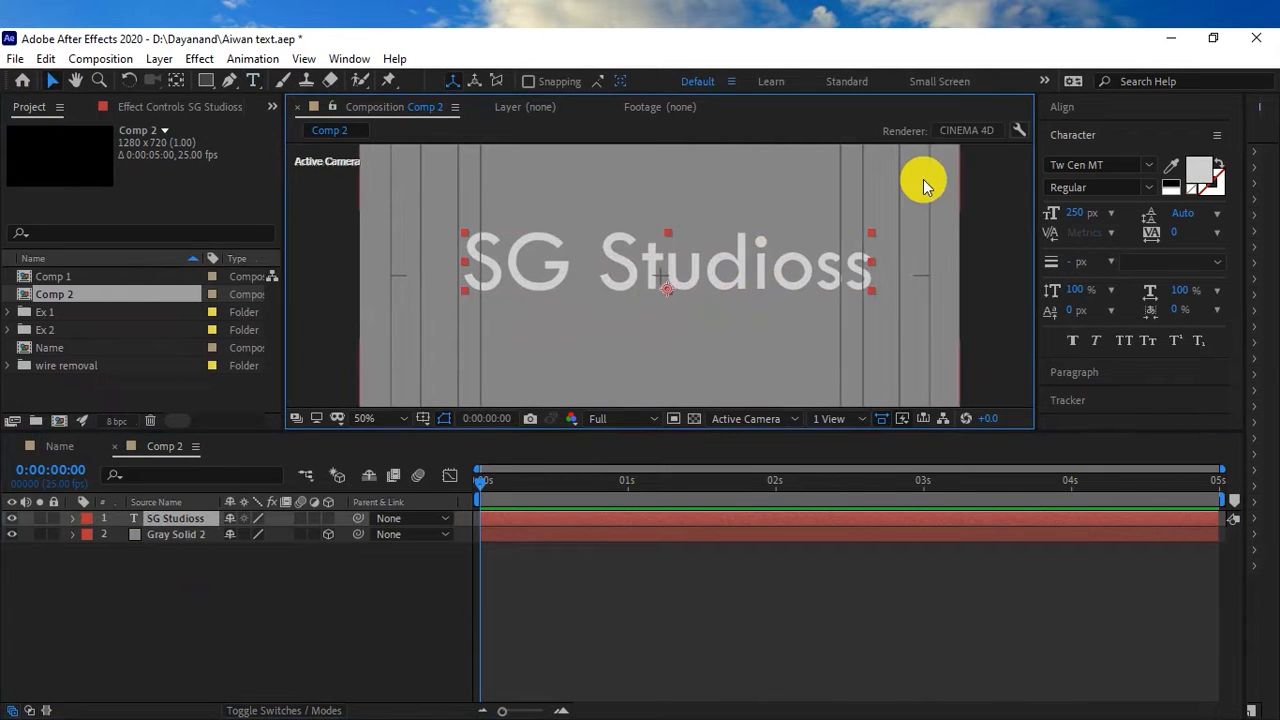
{"action": "left_click", "coordinate": [1080, 112]}
{"action": "left_click", "coordinate": [1089, 153]}
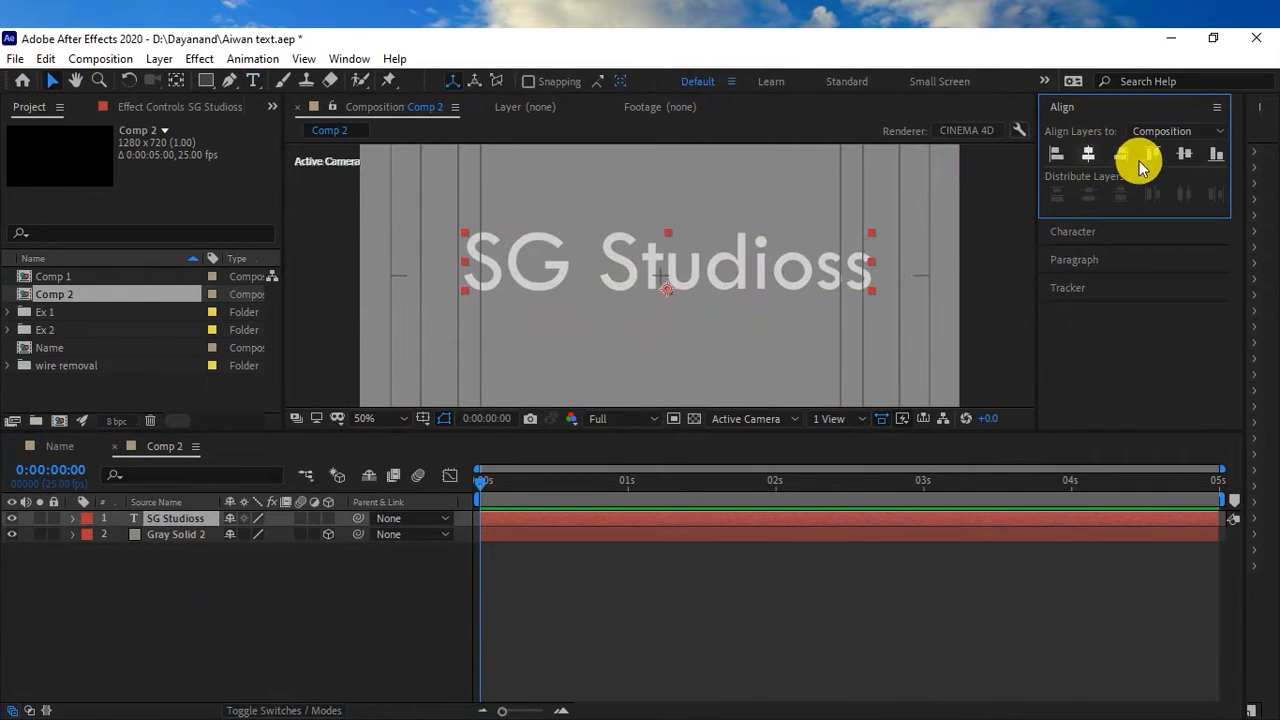
{"action": "left_click", "coordinate": [1184, 153]}
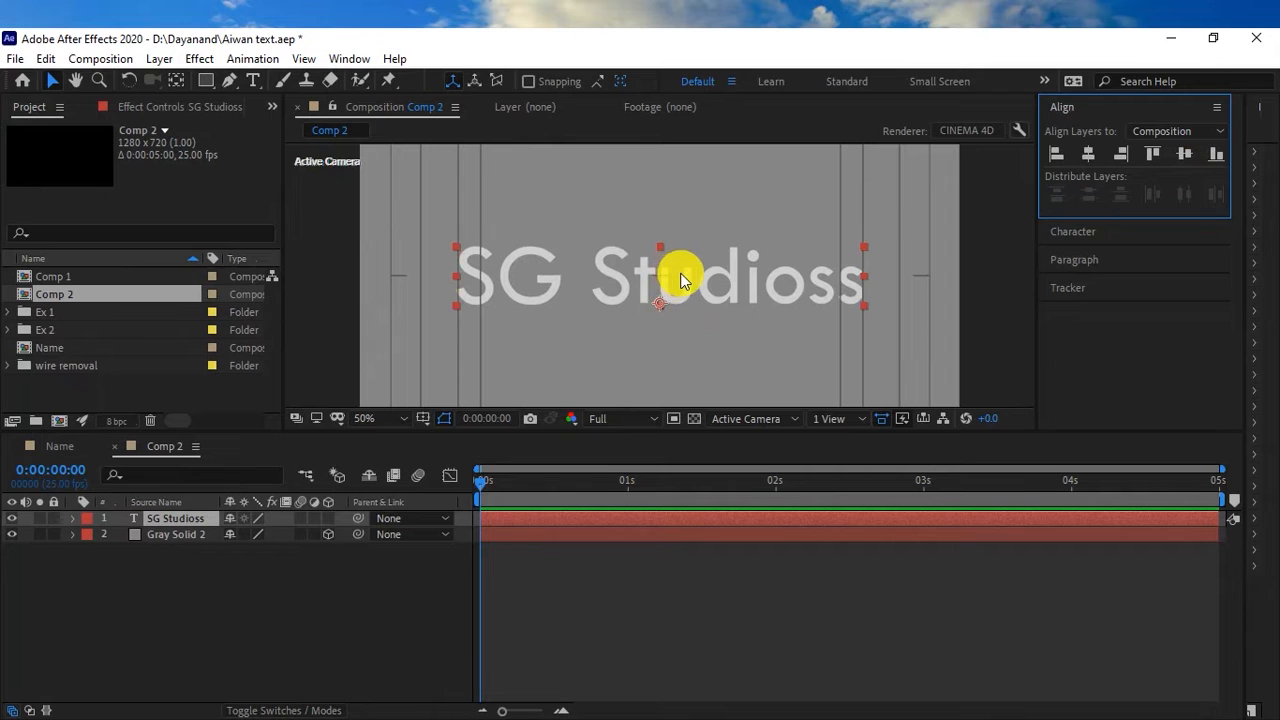
Move the text layer's anchor point to the centre of the text with the Pan Behind tool
{"action": "left_click", "coordinate": [175, 82]}
{"action": "left_click", "coordinate": [659, 305]}
{"action": "left_click_drag", "start_coordinate": [659, 305], "coordinate": [661, 290]}
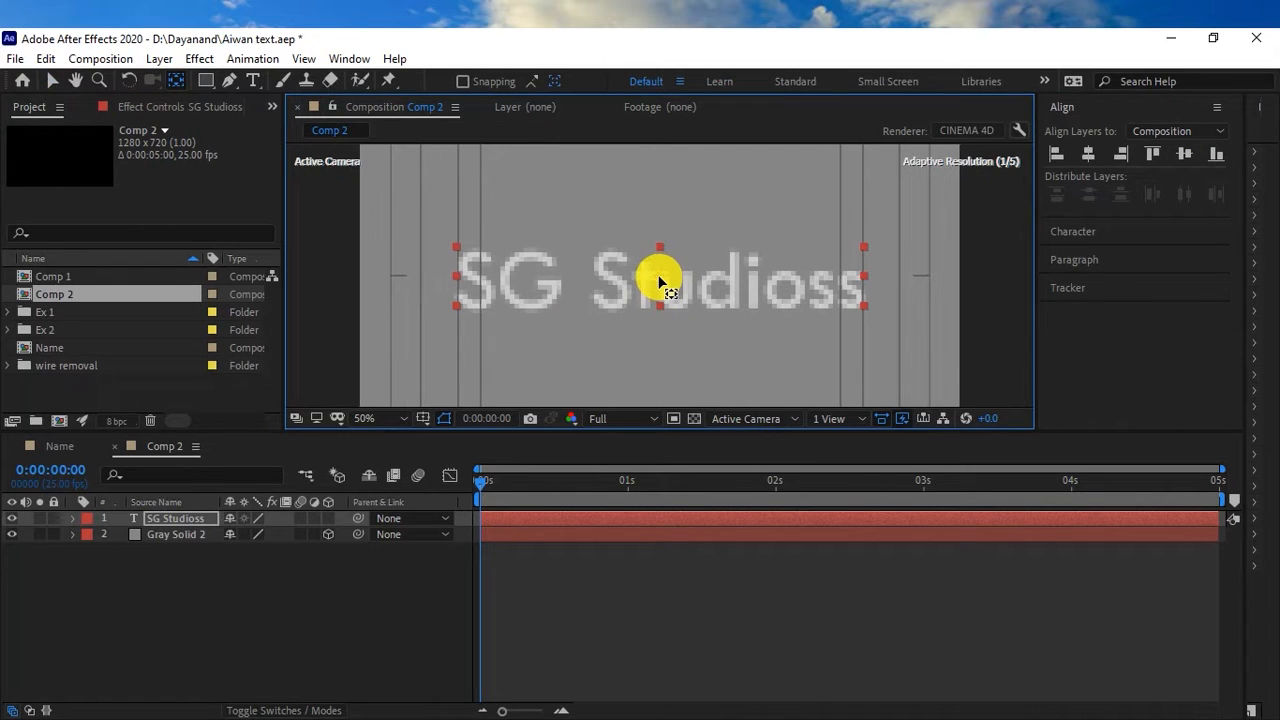
{"action": "left_click_drag", "start_coordinate": [659, 283], "coordinate": [659, 277]}
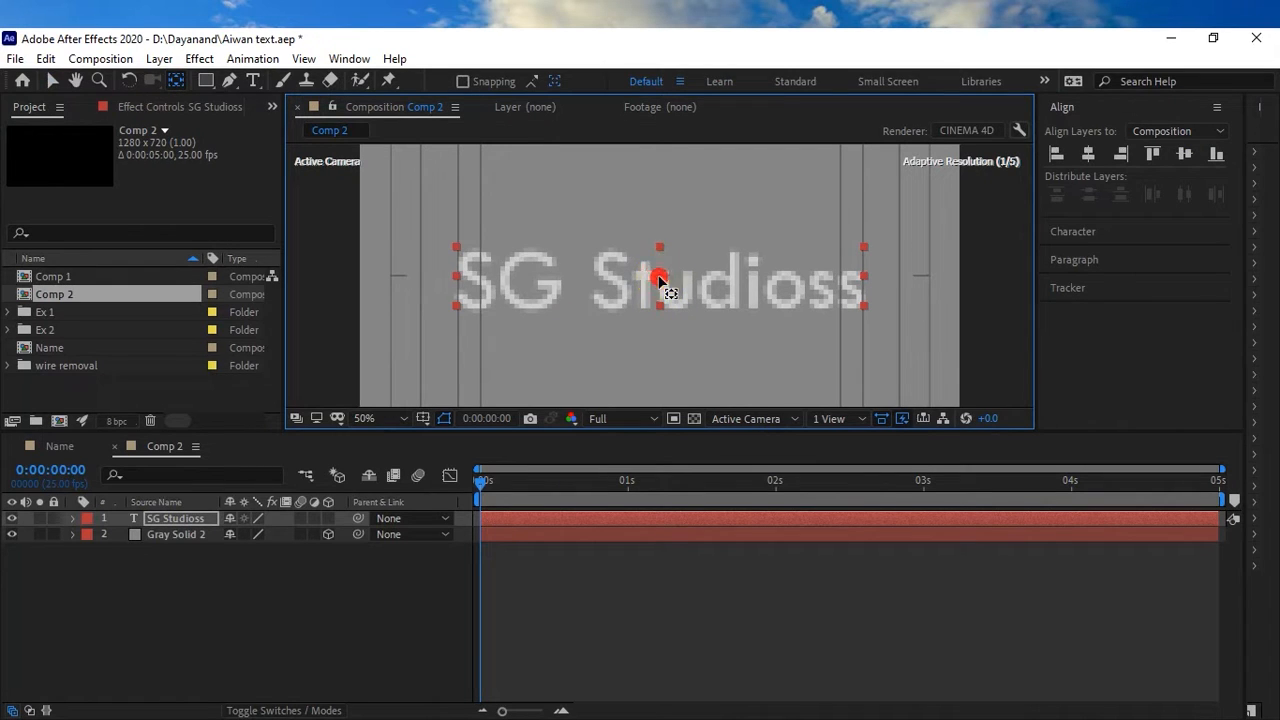
Turn the text into a 3D layer and check it by briefly hiding the gray solid
{"action": "left_click", "coordinate": [327, 518]}
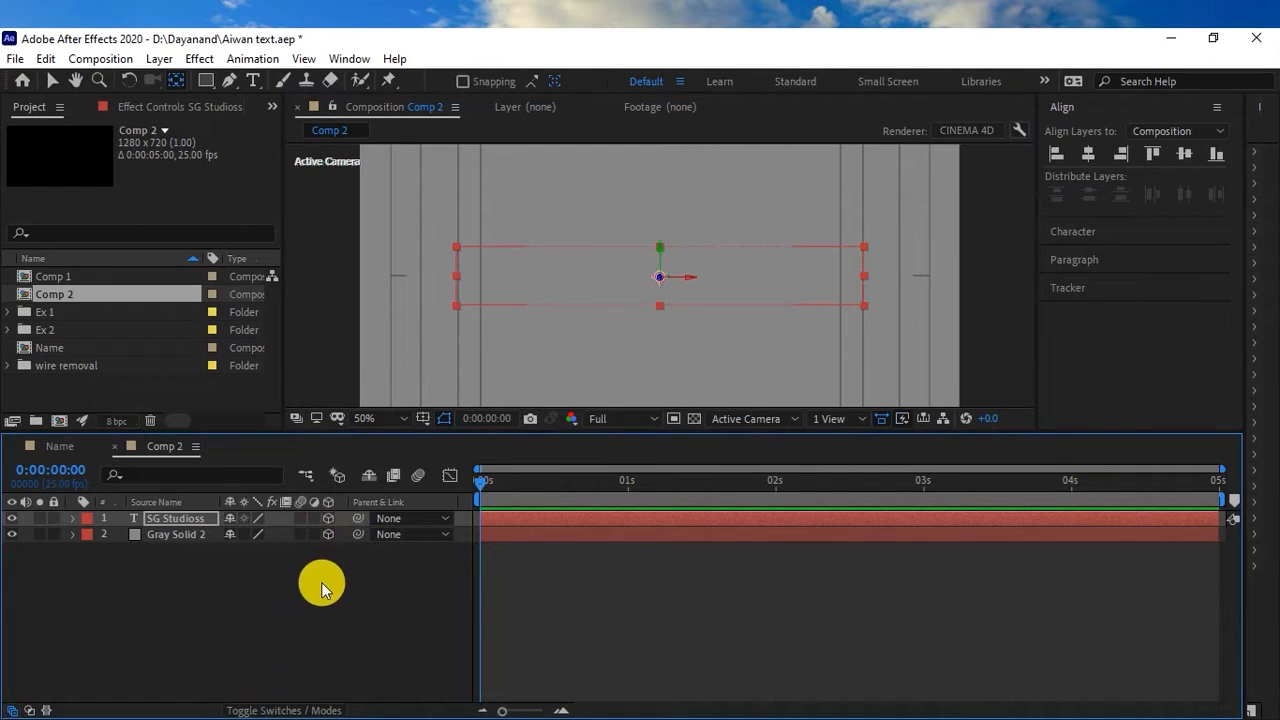
{"action": "left_click", "coordinate": [228, 583]}
{"action": "left_click_drag", "start_coordinate": [500, 497], "coordinate": [598, 493]}
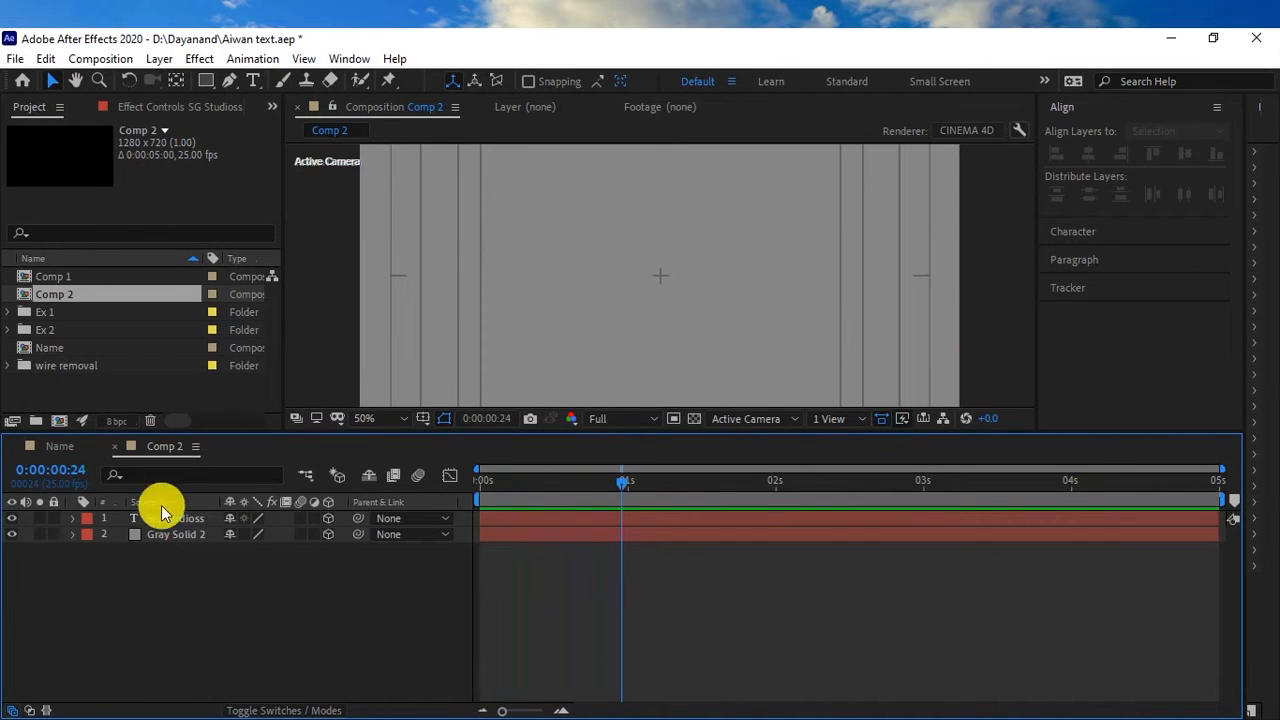
{"action": "left_click", "coordinate": [11, 534]}
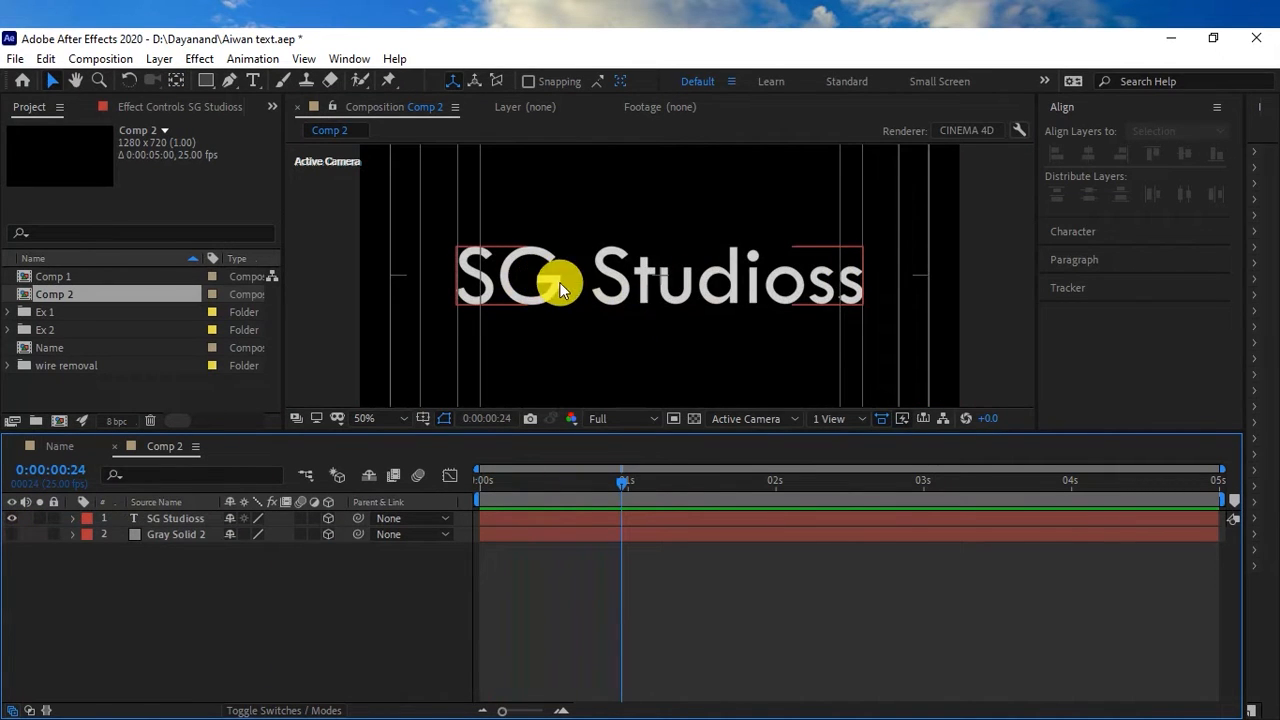
{"action": "left_click", "coordinate": [11, 534]}
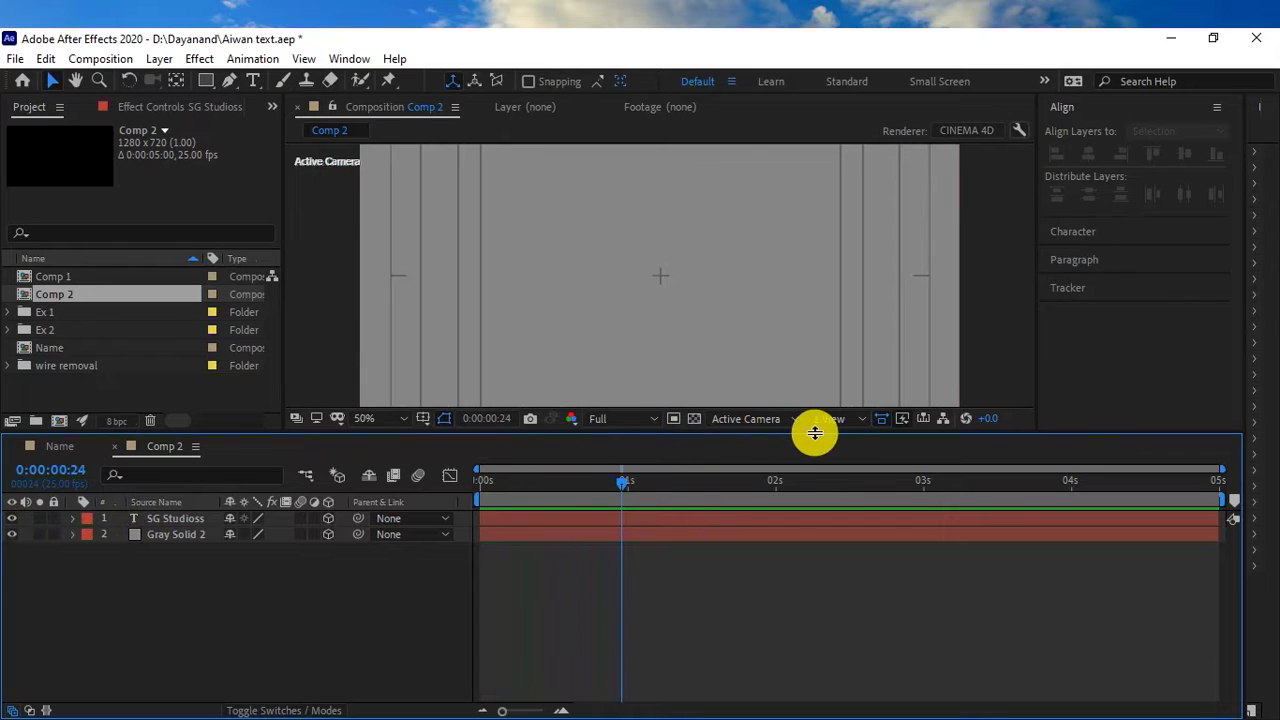
Switch to Custom View 1 and orbit the camera to view the text and solid from a slight angle
{"action": "left_click", "coordinate": [788, 420]}
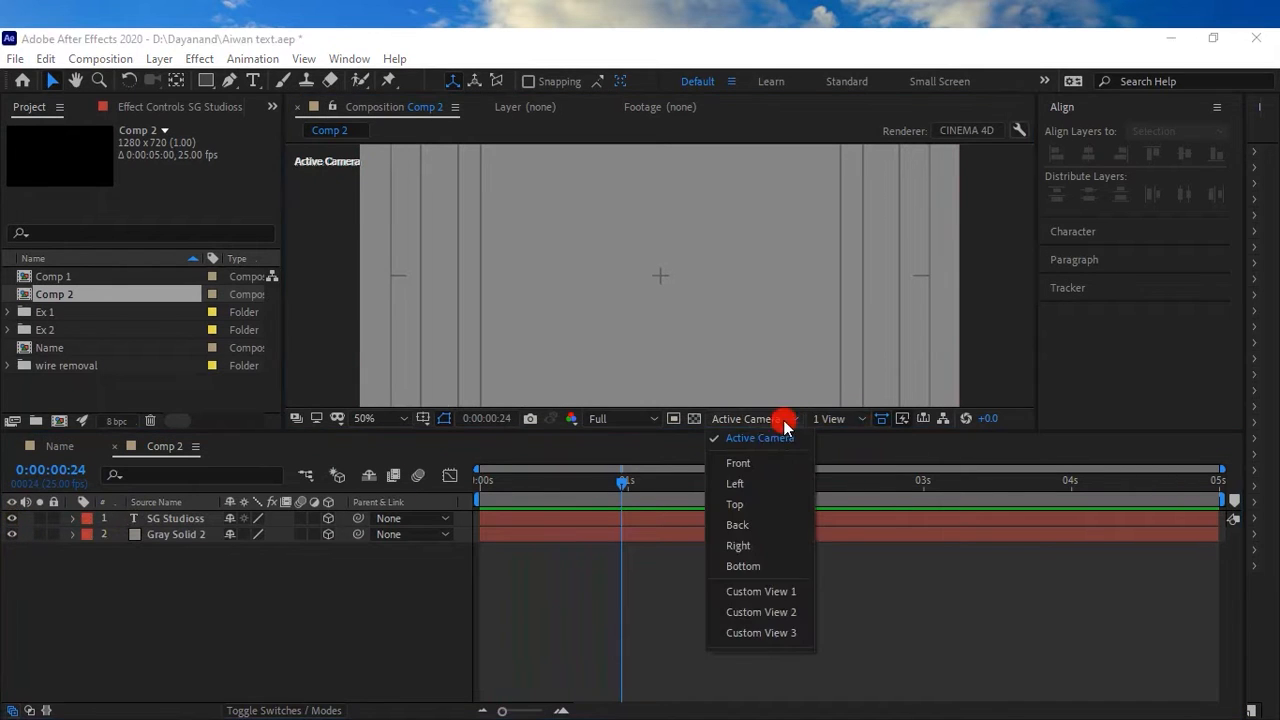
{"action": "left_click", "coordinate": [763, 591]}
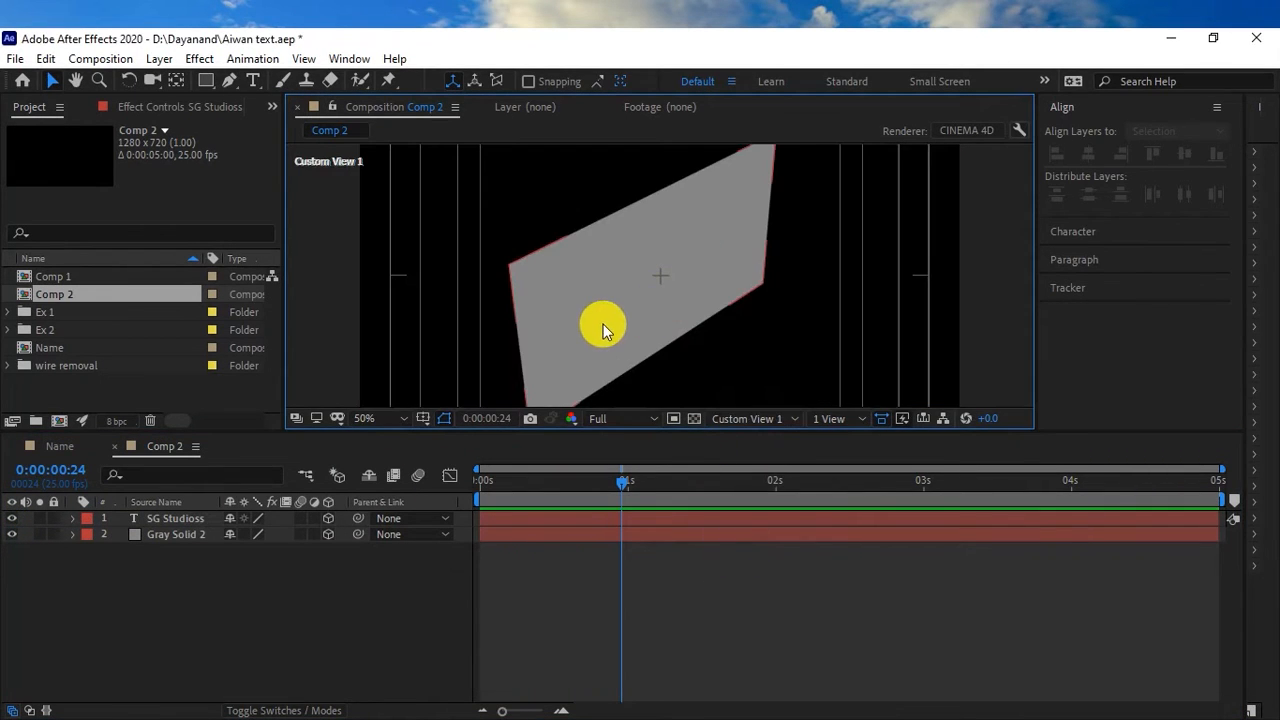
{"action": "left_click", "coordinate": [605, 333]}
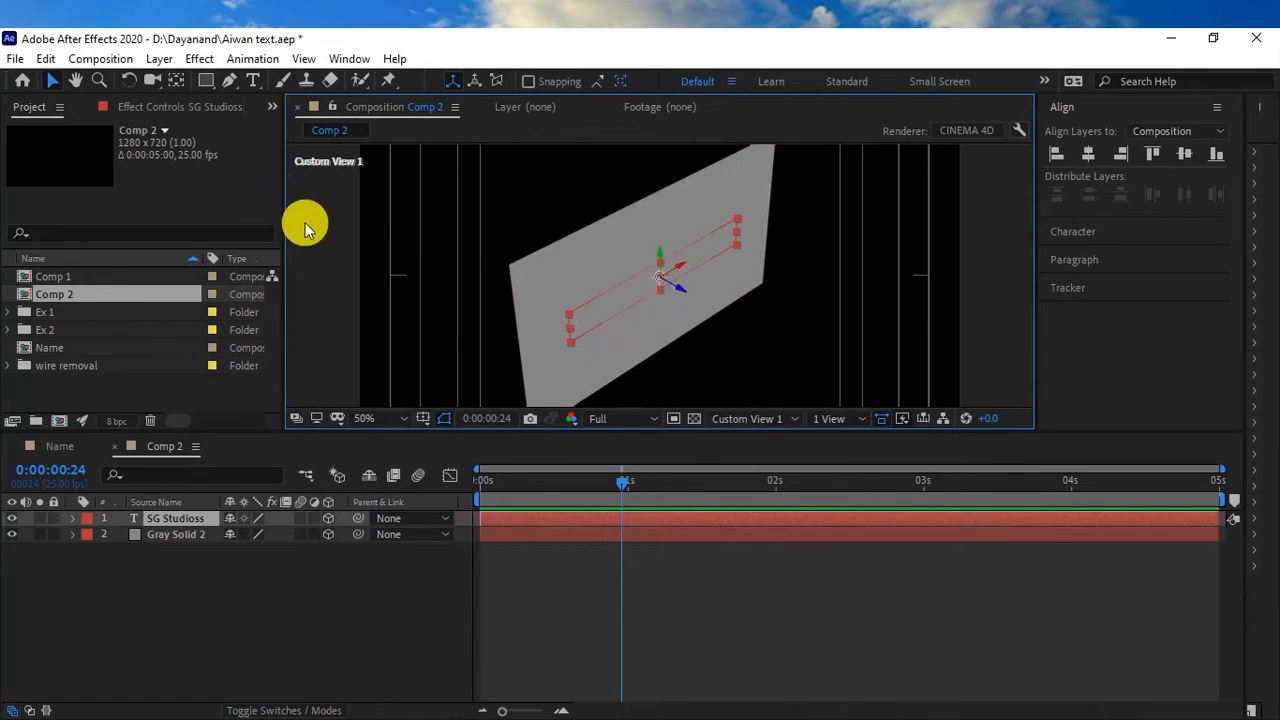
{"action": "left_click", "coordinate": [152, 82]}
{"action": "left_click_drag", "start_coordinate": [429, 329], "coordinate": [843, 277]}
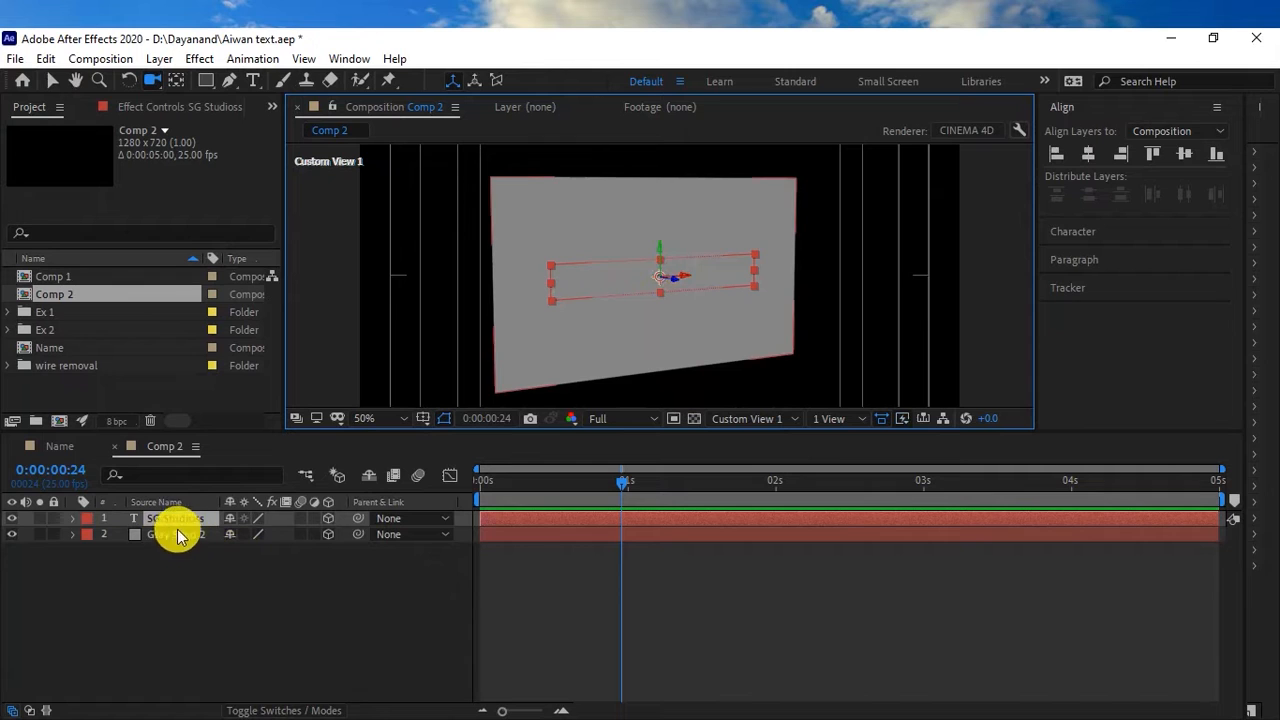
Expand the text layer's property groups and check the quality options of the CINEMA 4D renderer
{"action": "left_click", "coordinate": [72, 519]}
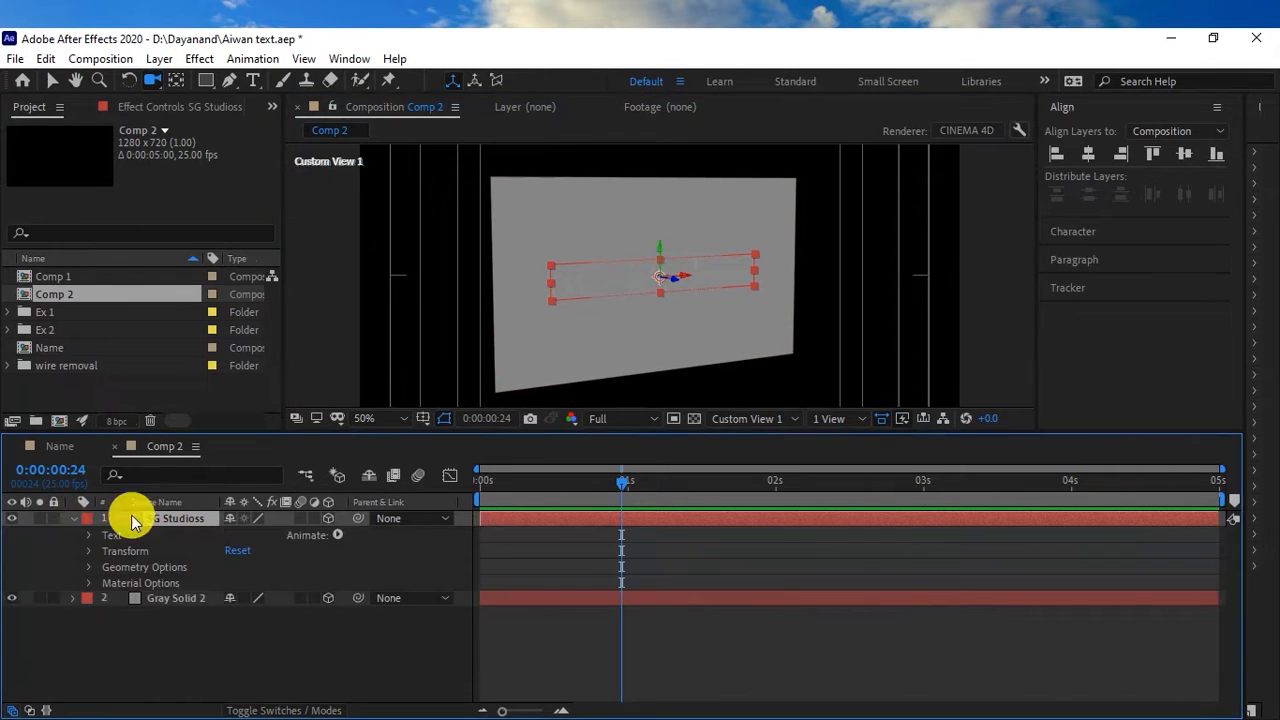
{"action": "left_click", "coordinate": [1017, 130]}
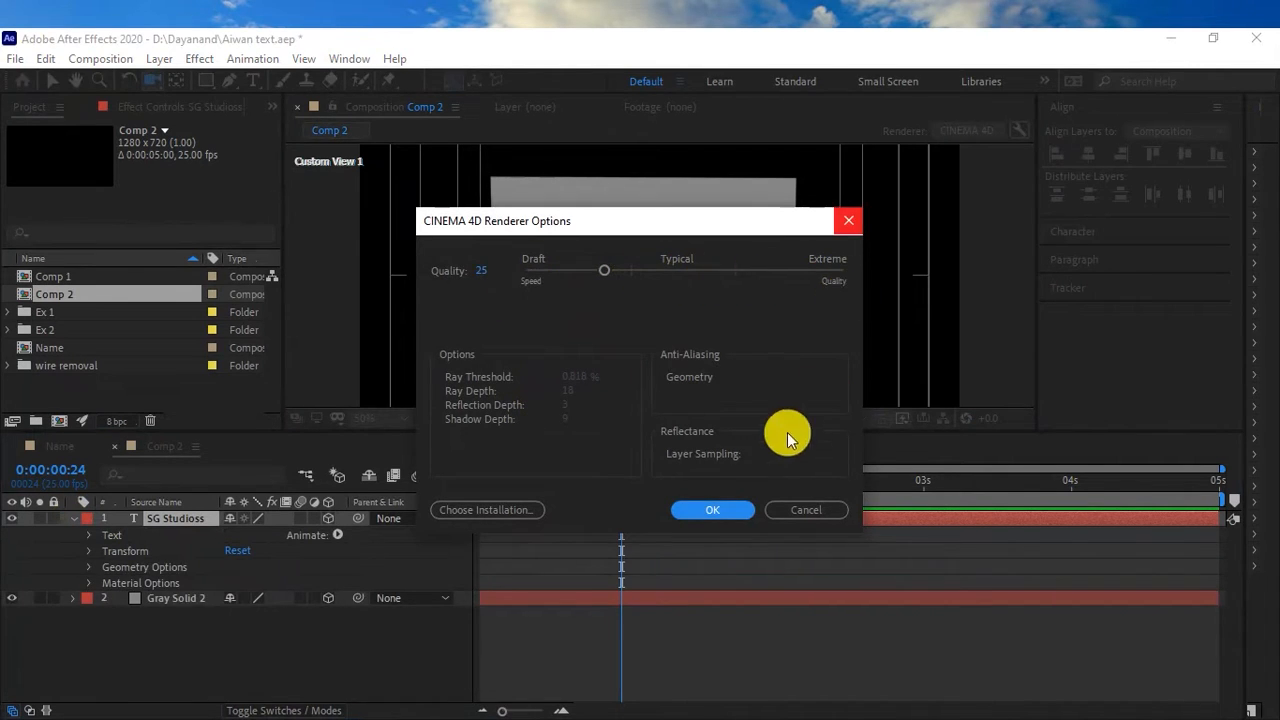
{"action": "left_click", "coordinate": [740, 511]}
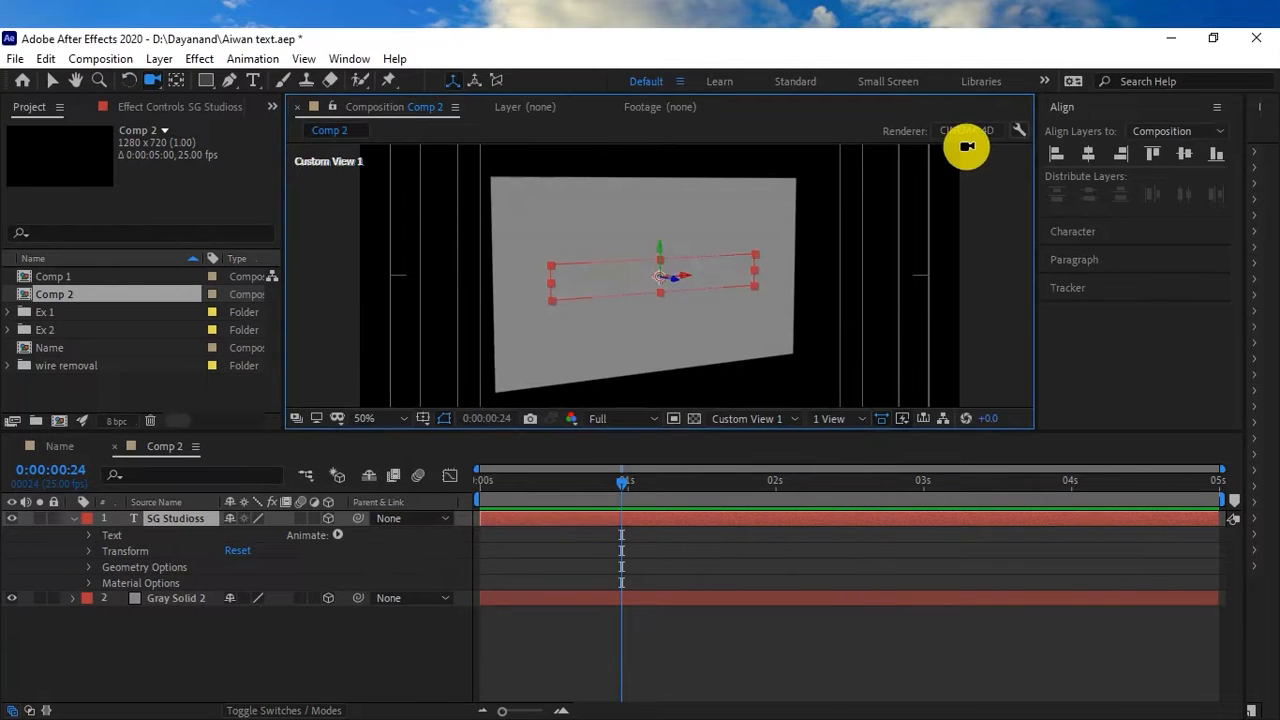
Switch the composition's 3D renderer to Classic 3D and back to CINEMA 4D
{"action": "left_click", "coordinate": [964, 133]}
{"action": "left_click", "coordinate": [440, 247]}
{"action": "left_click", "coordinate": [445, 268]}
{"action": "left_click", "coordinate": [457, 251]}
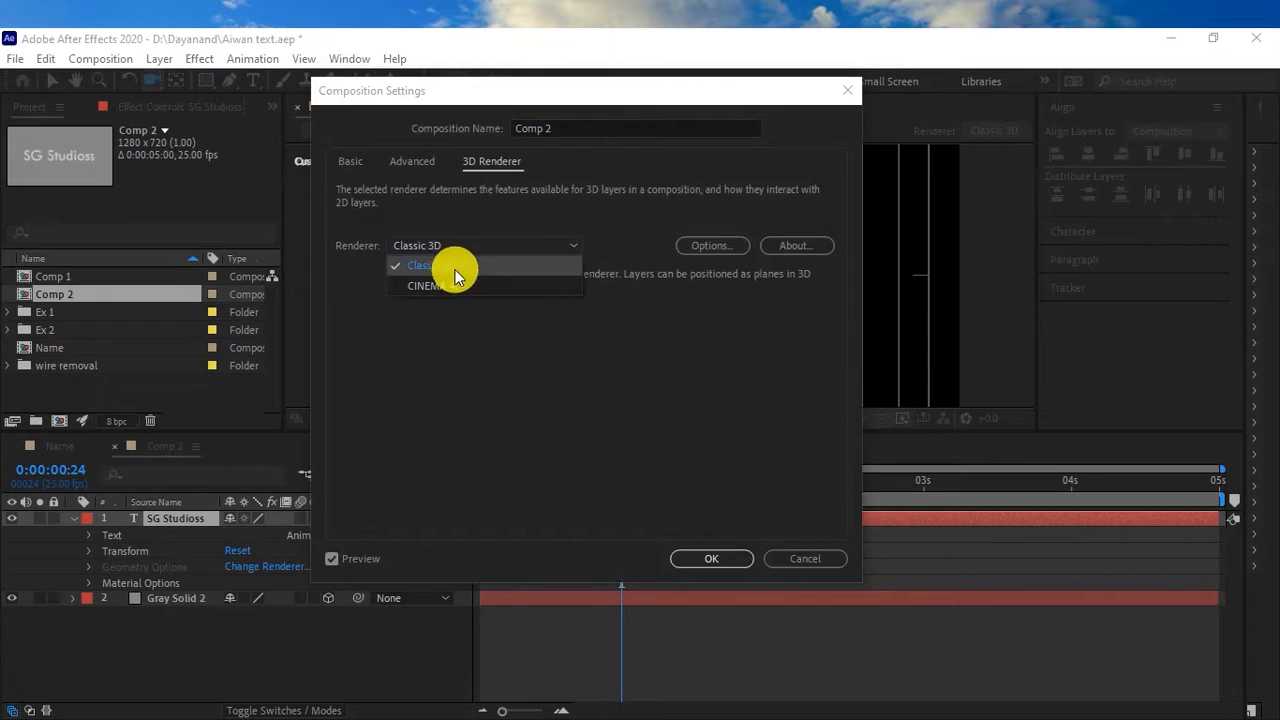
{"action": "left_click", "coordinate": [448, 283]}
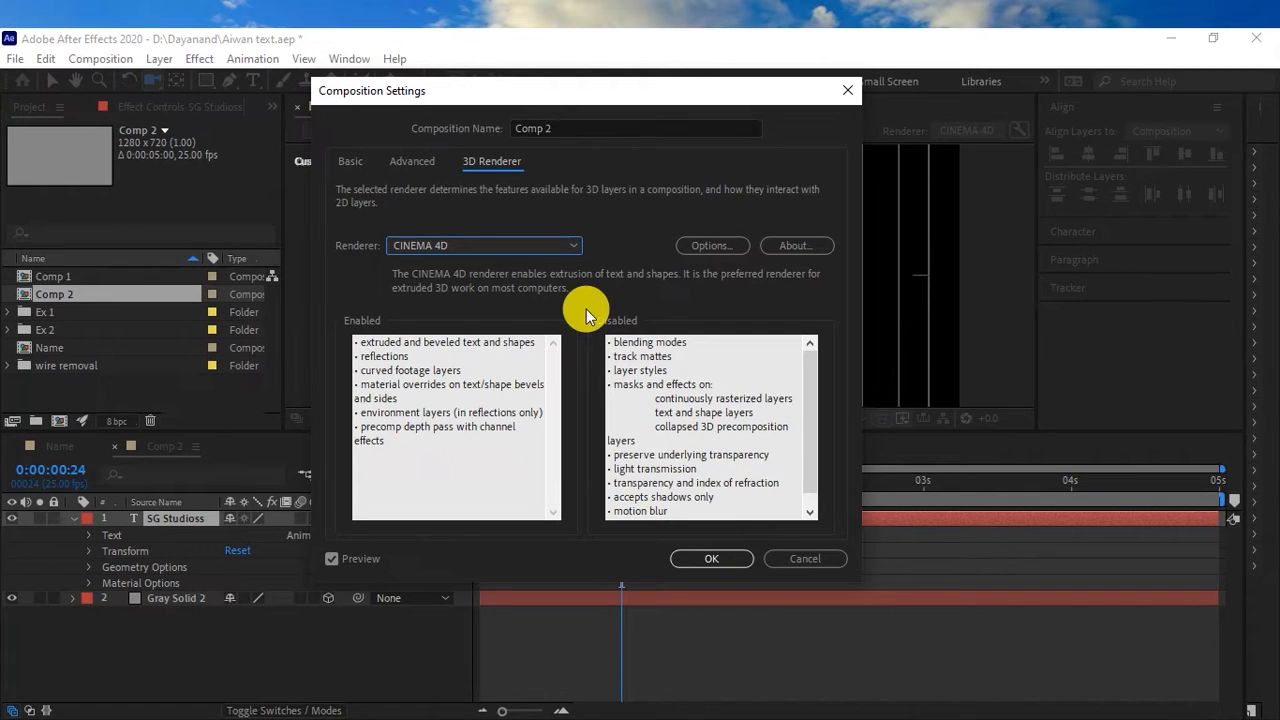
Review the enabled and disabled features of the CINEMA 4D renderer and accept the composition settings
{"action": "left_click", "coordinate": [566, 250]}
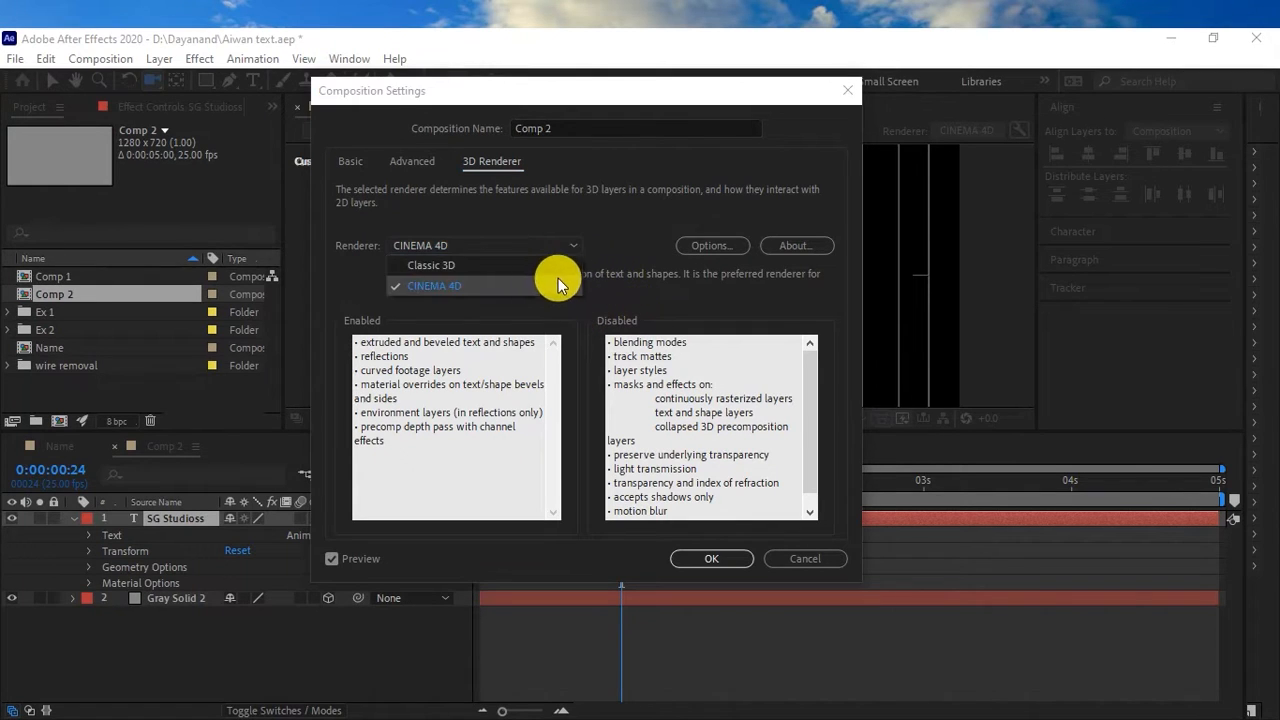
{"action": "left_click", "coordinate": [477, 289]}
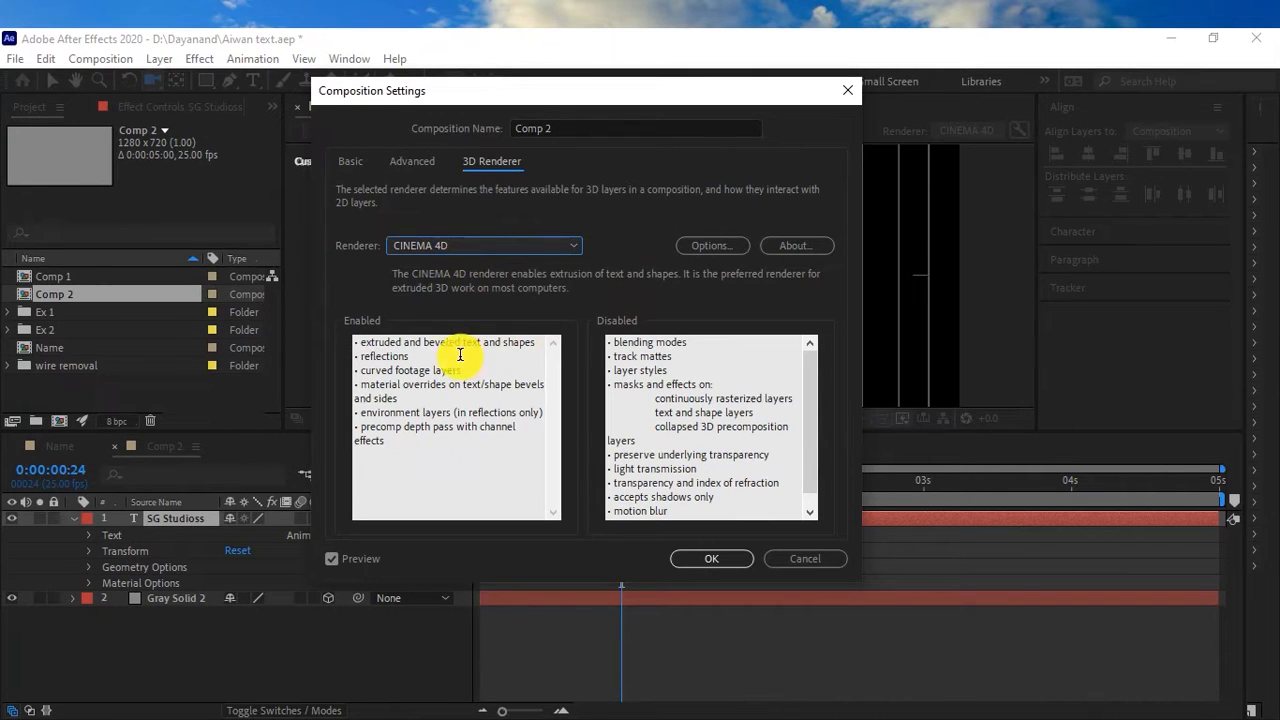
{"action": "left_click_drag", "start_coordinate": [400, 444], "coordinate": [345, 339]}
{"action": "left_click_drag", "start_coordinate": [716, 516], "coordinate": [612, 338]}
{"action": "left_click", "coordinate": [726, 562]}
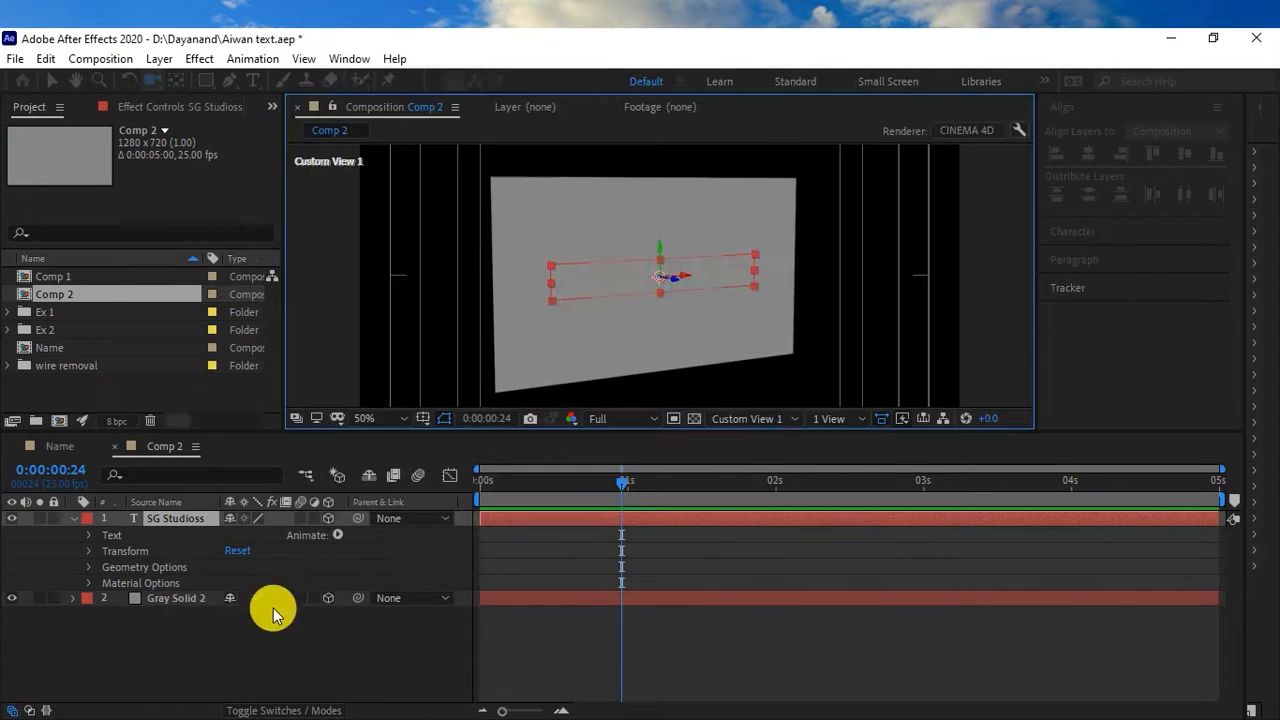
Set the composition's 3D renderer to Classic 3D to compare the text layer's Geometry Options
{"action": "left_click", "coordinate": [128, 567]}
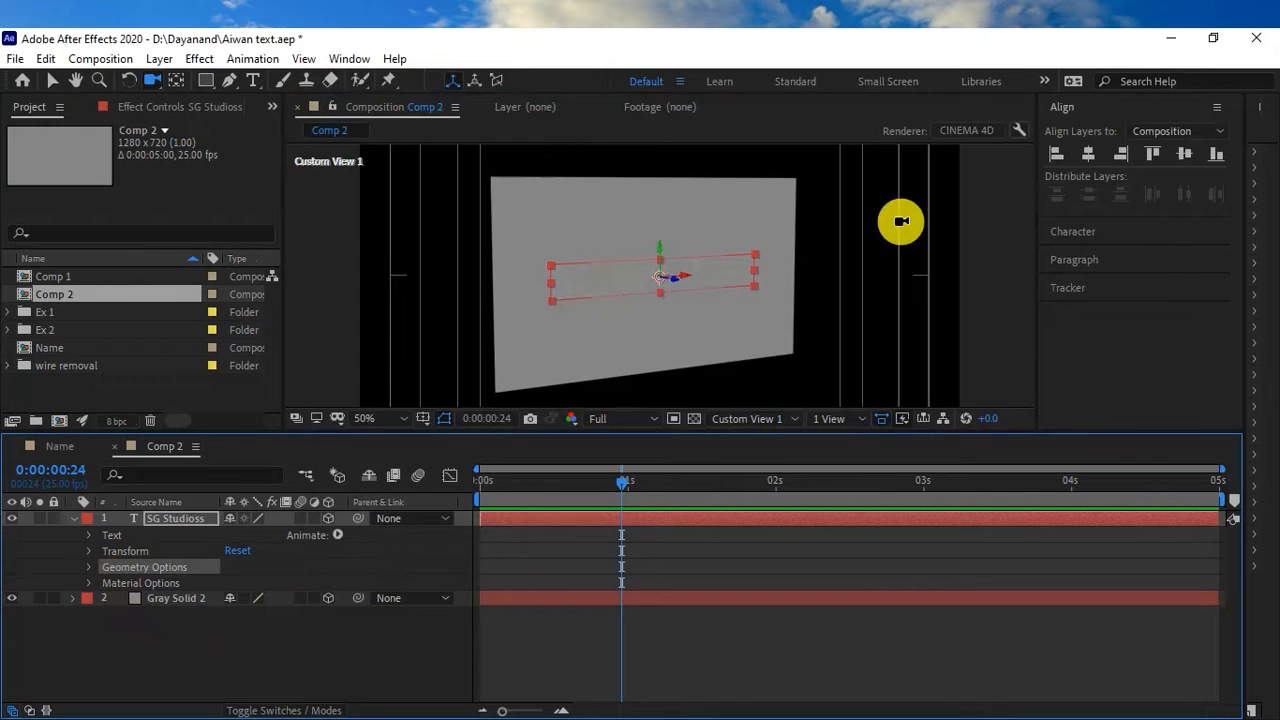
{"action": "left_click", "coordinate": [978, 133]}
{"action": "left_click", "coordinate": [485, 245]}
{"action": "left_click", "coordinate": [490, 268]}
{"action": "left_click", "coordinate": [745, 556]}
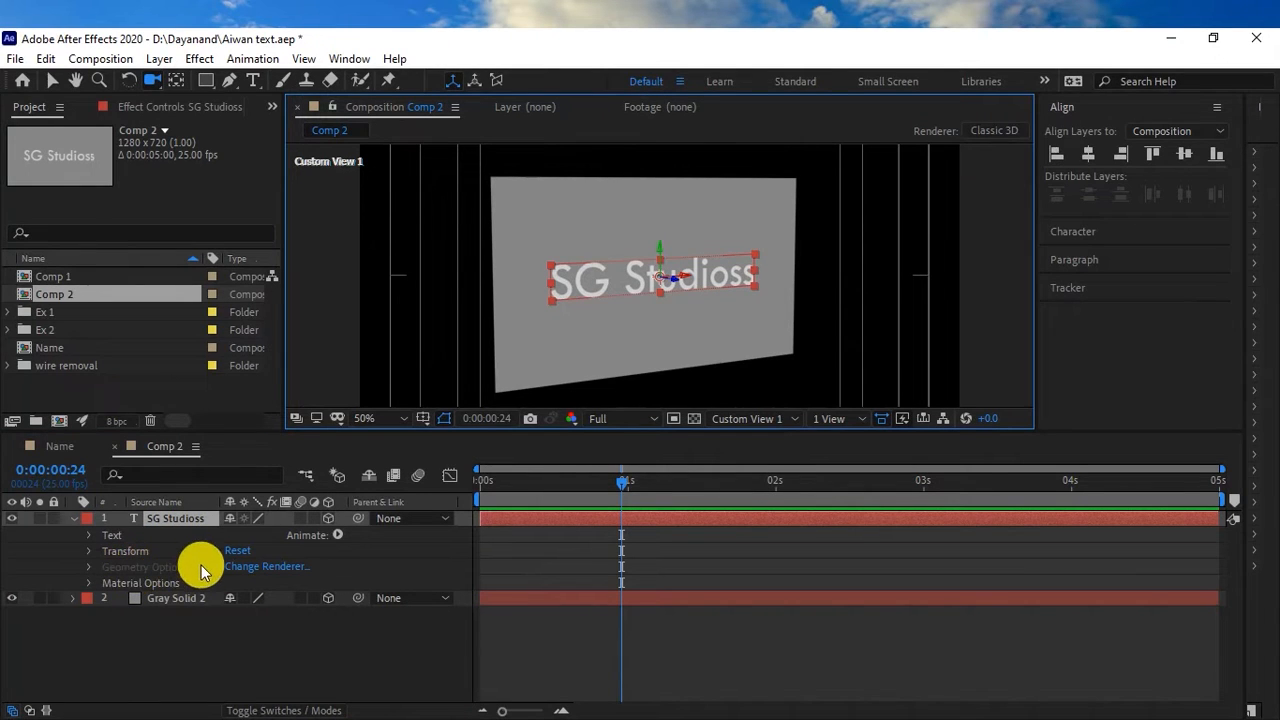
Change the renderer to CINEMA 4D from the text layer's Geometry Options
{"action": "left_click", "coordinate": [278, 568]}
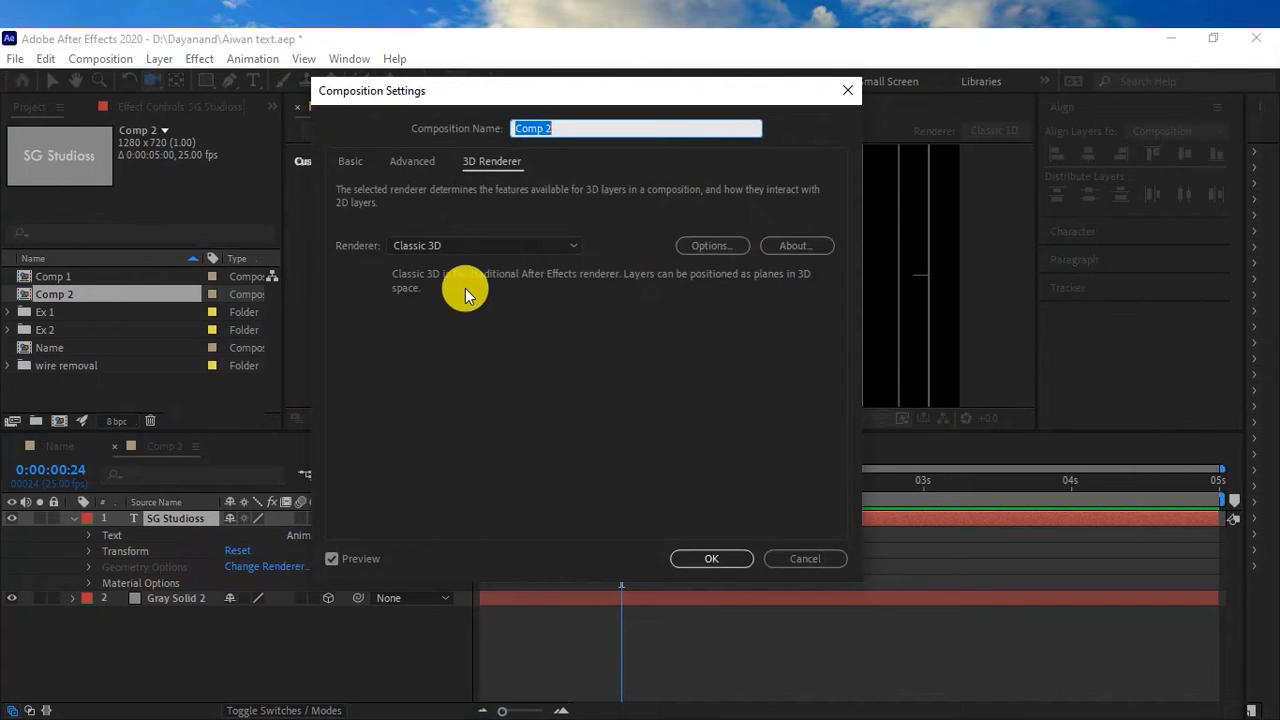
{"action": "left_click", "coordinate": [517, 240]}
{"action": "left_click", "coordinate": [472, 288]}
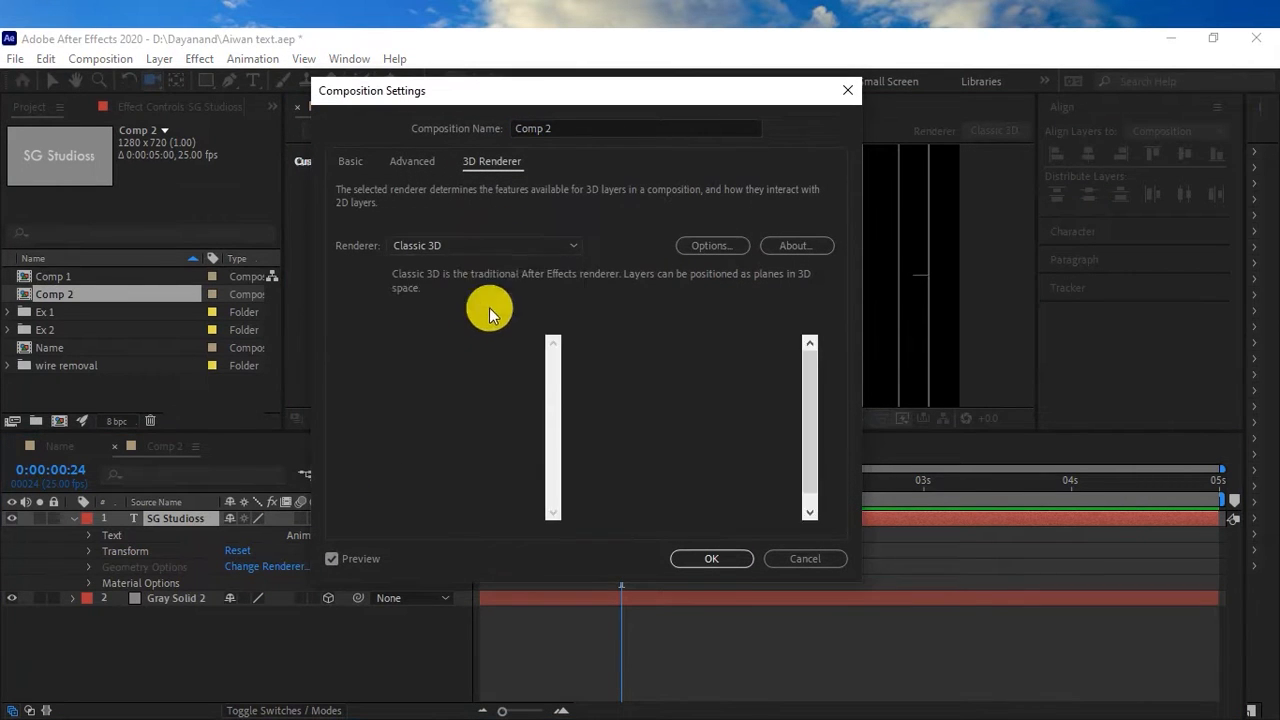
{"action": "left_click", "coordinate": [712, 559]}
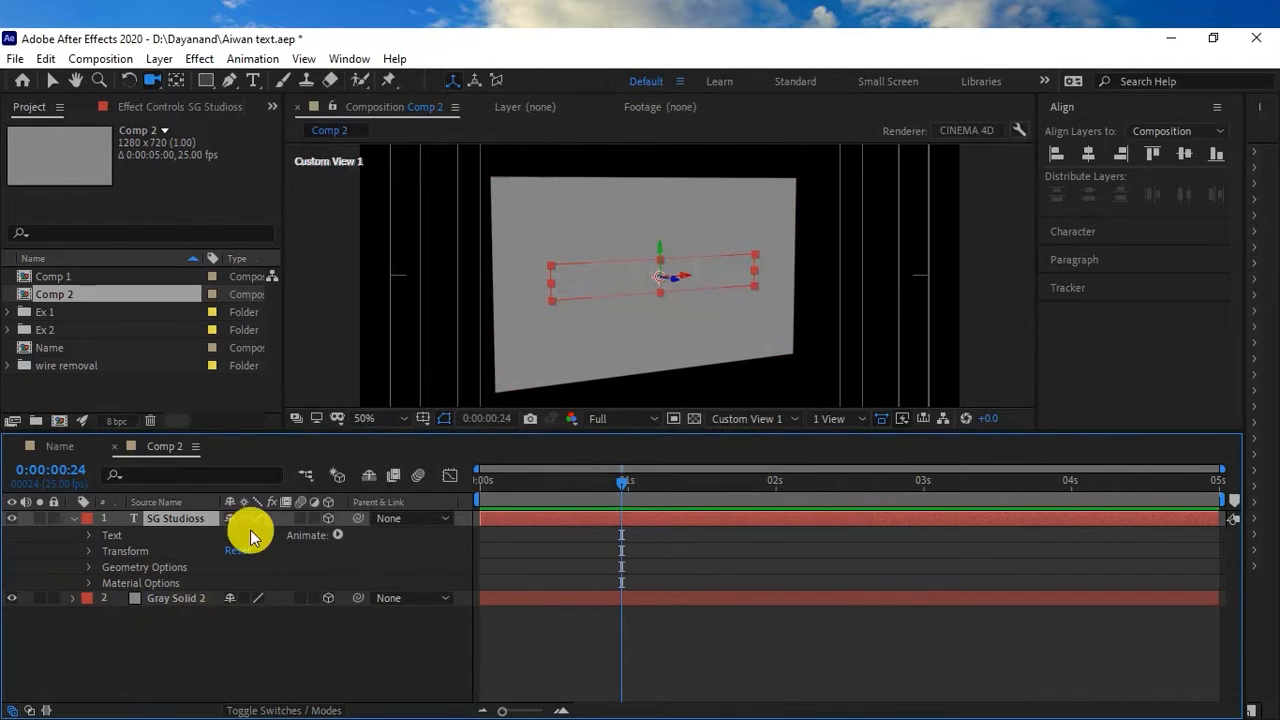
Expand the text layer's Geometry Options and set the Extrusion Depth to 30
{"action": "left_click", "coordinate": [88, 567]}
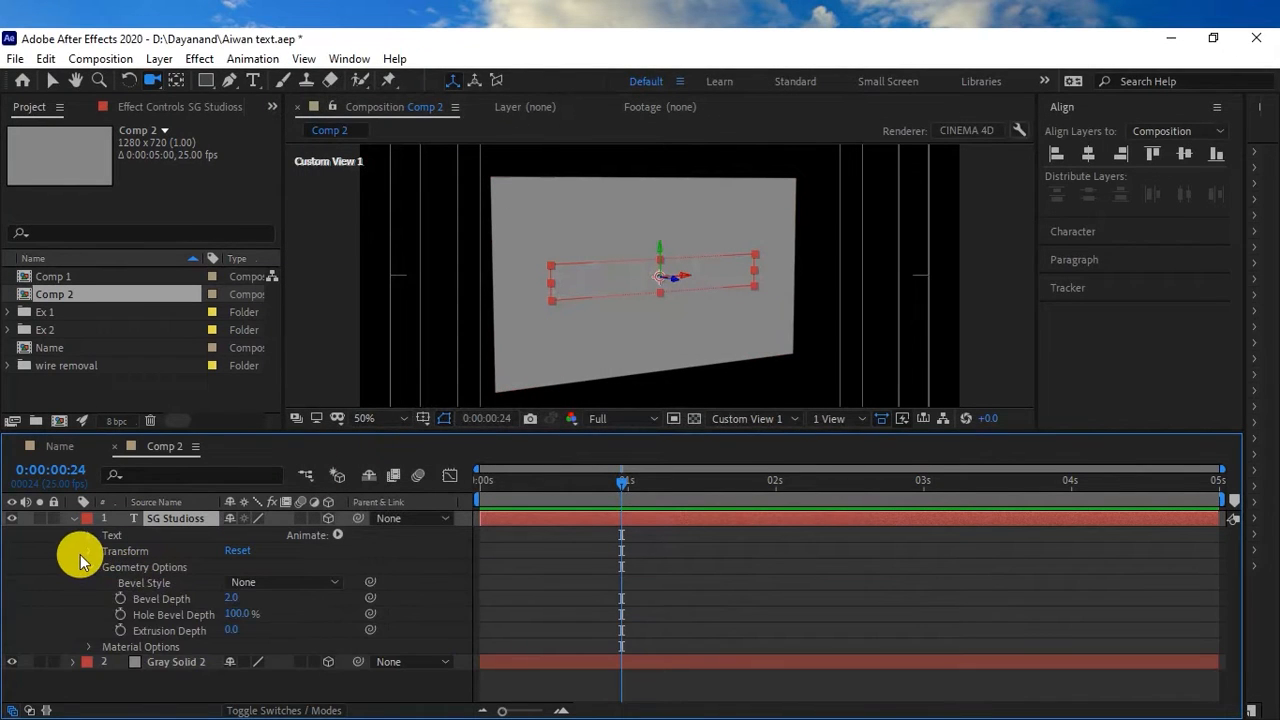
{"action": "left_click", "coordinate": [161, 598]}
{"action": "left_click", "coordinate": [181, 614]}
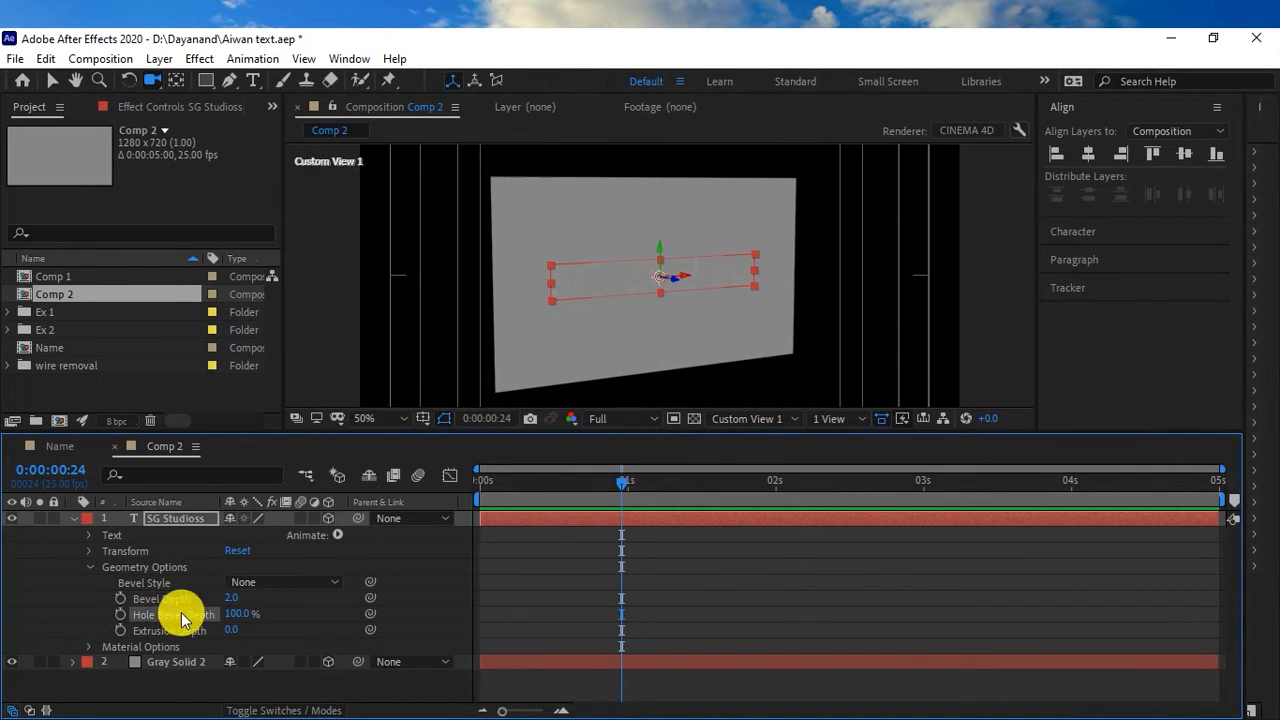
{"action": "left_click", "coordinate": [170, 631]}
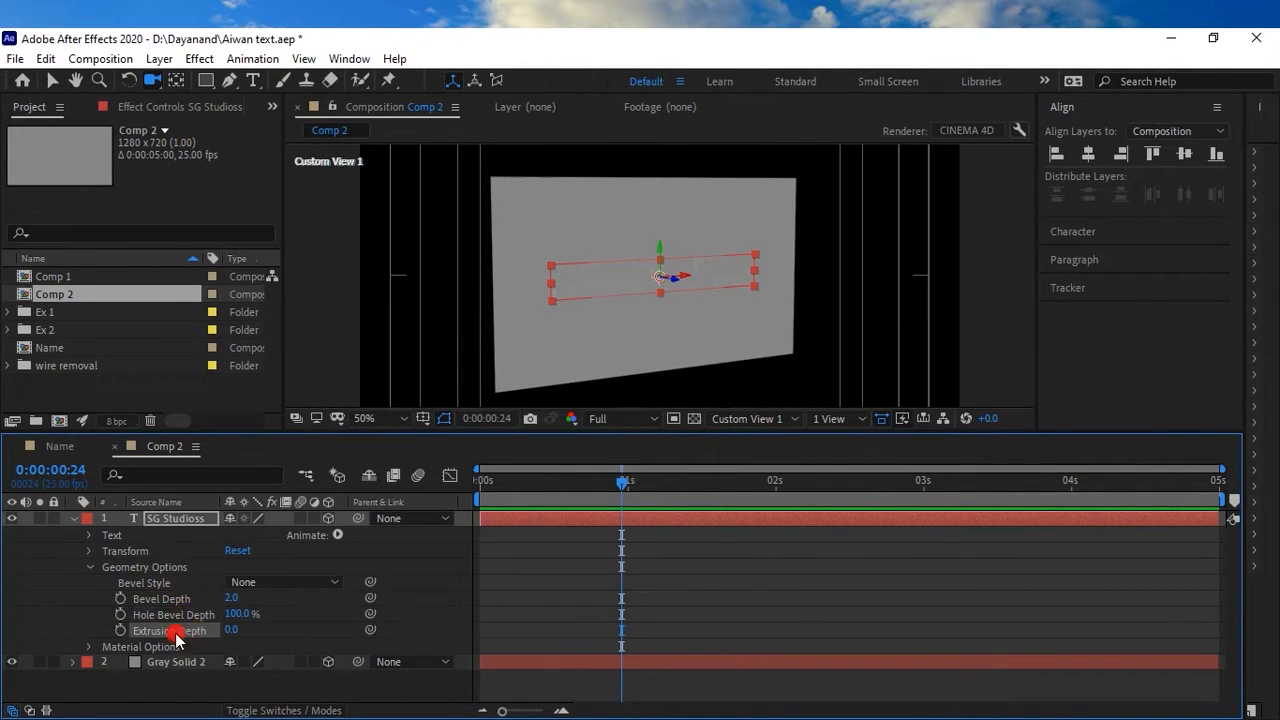
{"action": "left_click", "coordinate": [227, 632]}
{"action": "type", "text": "30"}
{"action": "key", "text": "Return"}
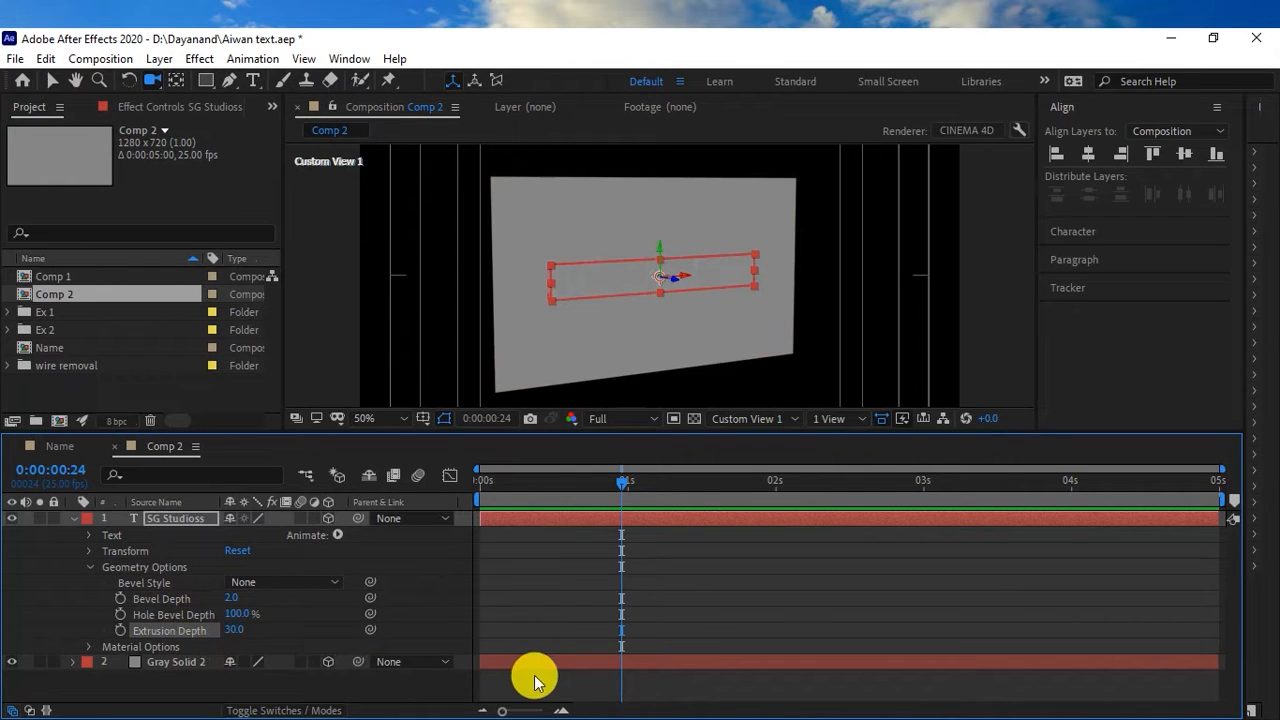
Orbit around the extruded text to examine its thickness against the gray solid
{"action": "left_click_drag", "start_coordinate": [597, 323], "coordinate": [694, 321]}
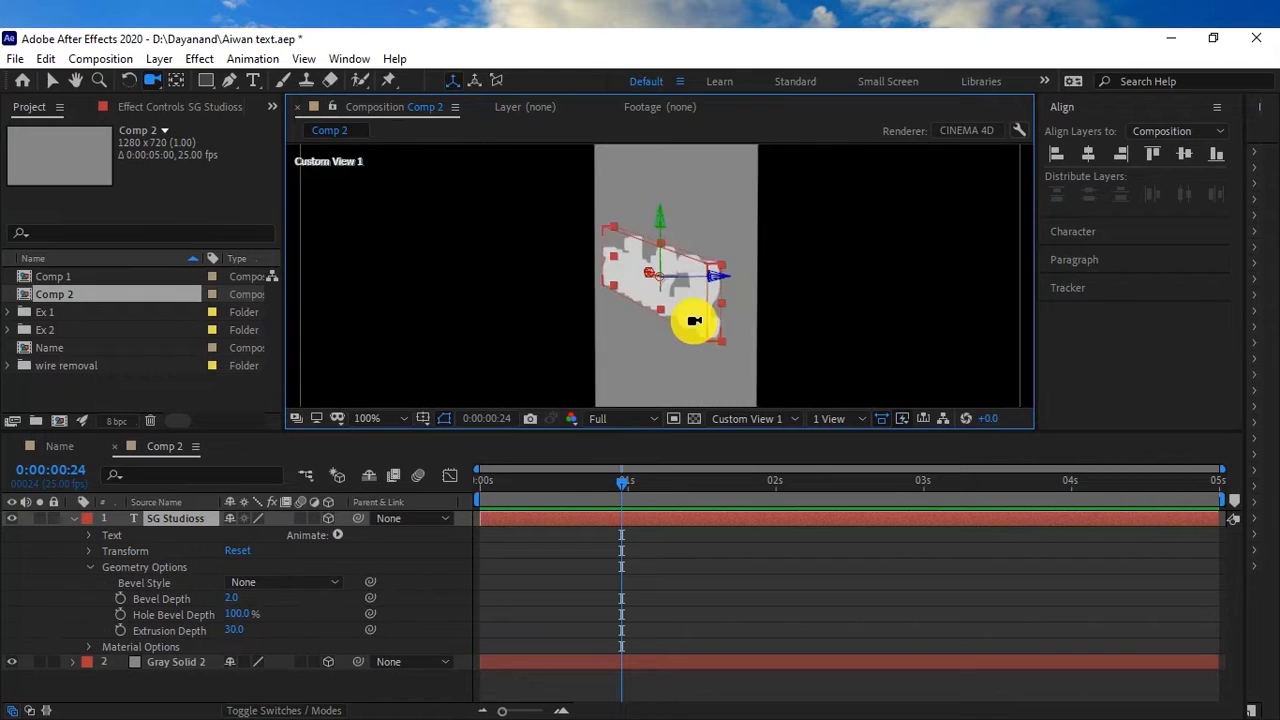
{"action": "scroll", "coordinate": [694, 321], "scroll_direction": "up", "scroll_amount": 1}
{"action": "scroll", "coordinate": [694, 321], "scroll_direction": "down", "scroll_amount": 1}
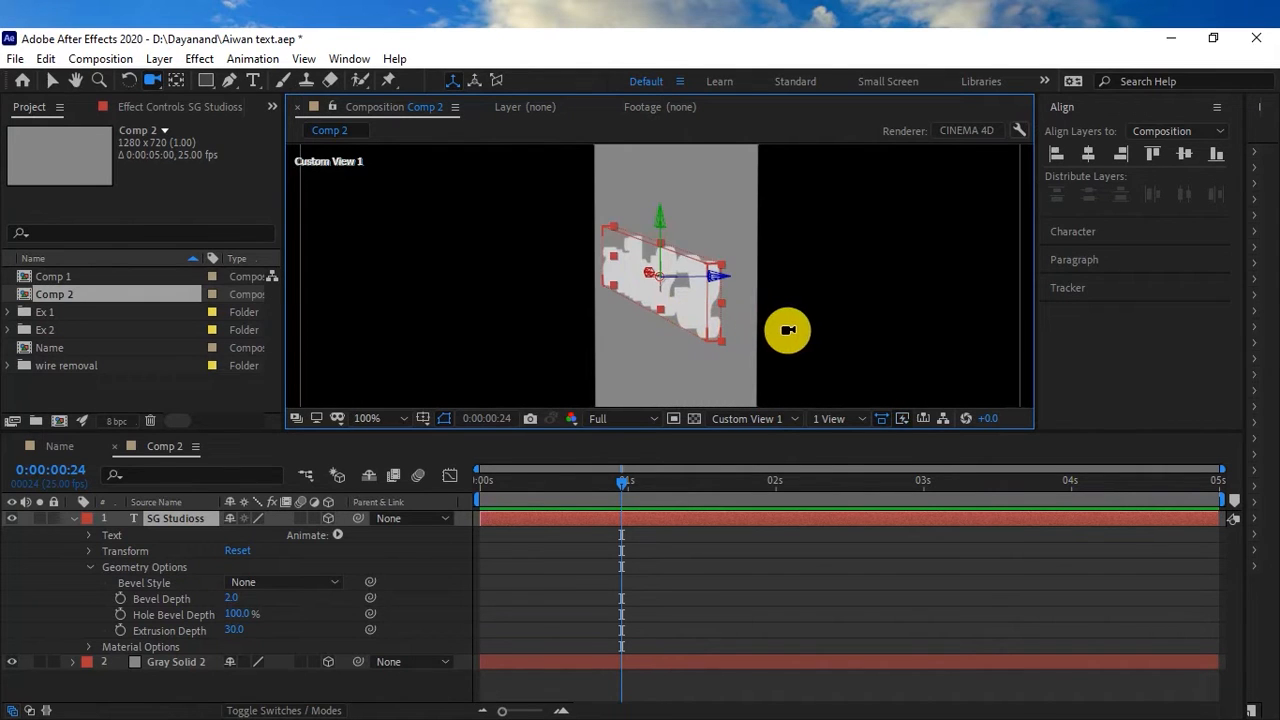
{"action": "left_click_drag", "start_coordinate": [831, 331], "coordinate": [811, 329]}
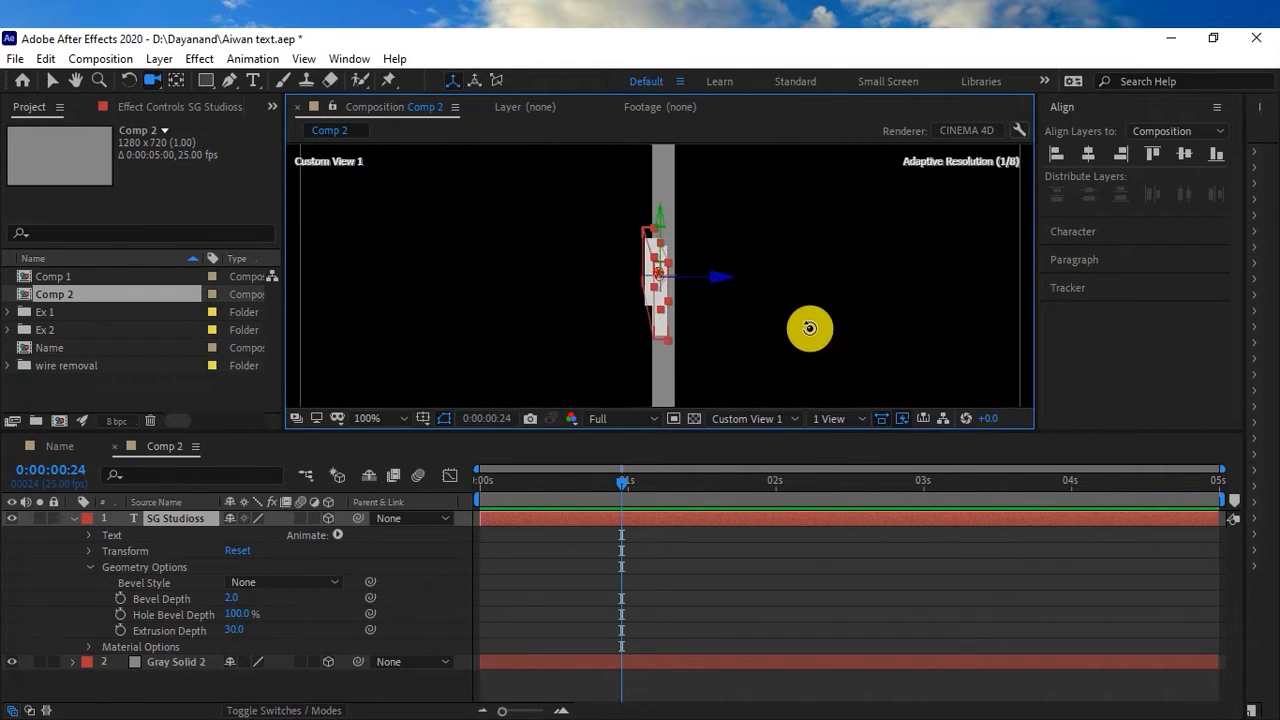
In the Top view, move the text layer forward along its Z axis so it sits in front of the gray solid
{"action": "left_click", "coordinate": [836, 419]}
{"action": "left_click", "coordinate": [764, 418]}
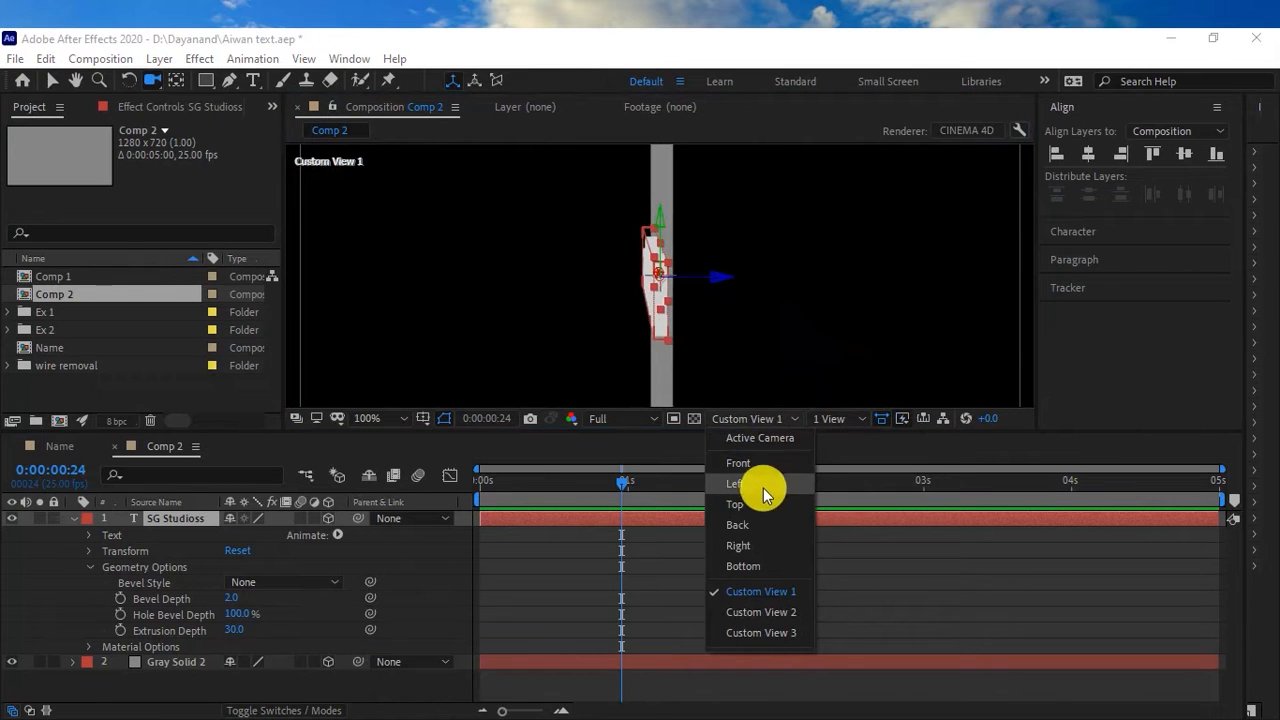
{"action": "left_click", "coordinate": [755, 500]}
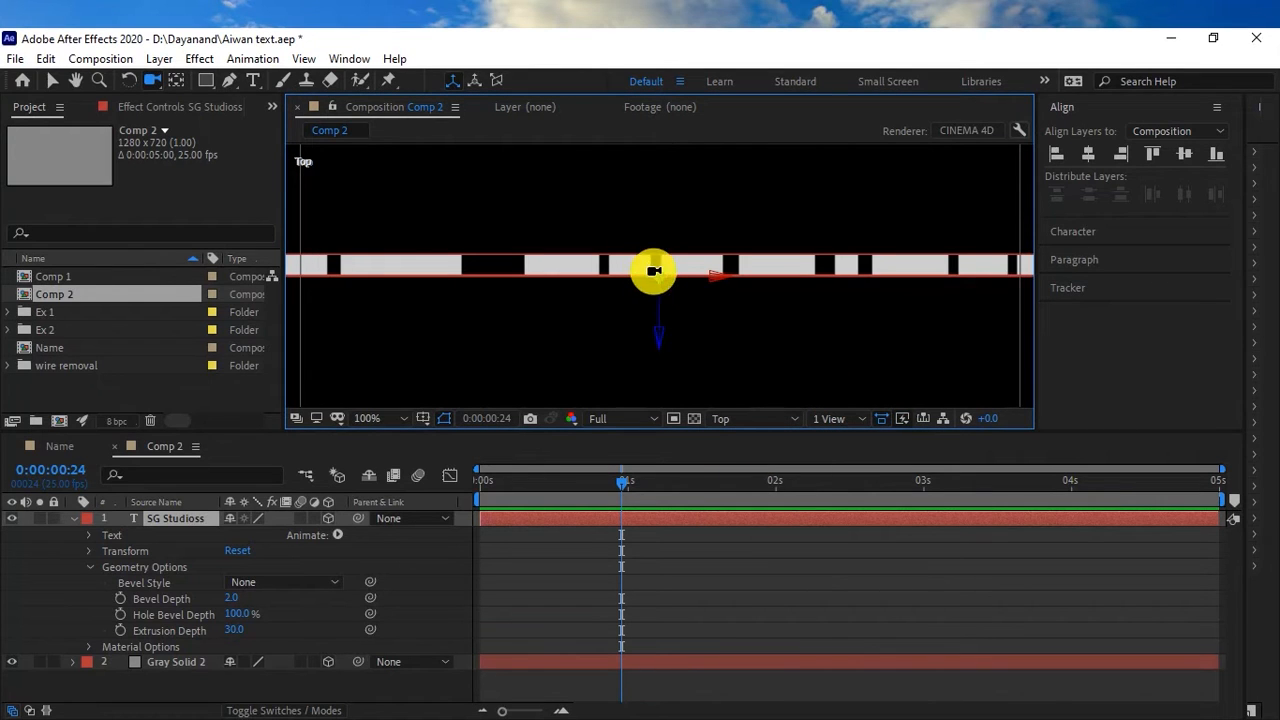
{"action": "key", "text": "v"}
{"action": "left_click_drag", "start_coordinate": [657, 331], "coordinate": [661, 348]}
{"action": "key", "text": "comma"}
{"action": "scroll", "coordinate": [640, 328], "scroll_direction": "down", "scroll_amount": 1}
{"action": "scroll", "coordinate": [503, 290], "scroll_direction": "up", "scroll_amount": 1}
{"action": "left_click_drag", "start_coordinate": [406, 243], "coordinate": [424, 327]}
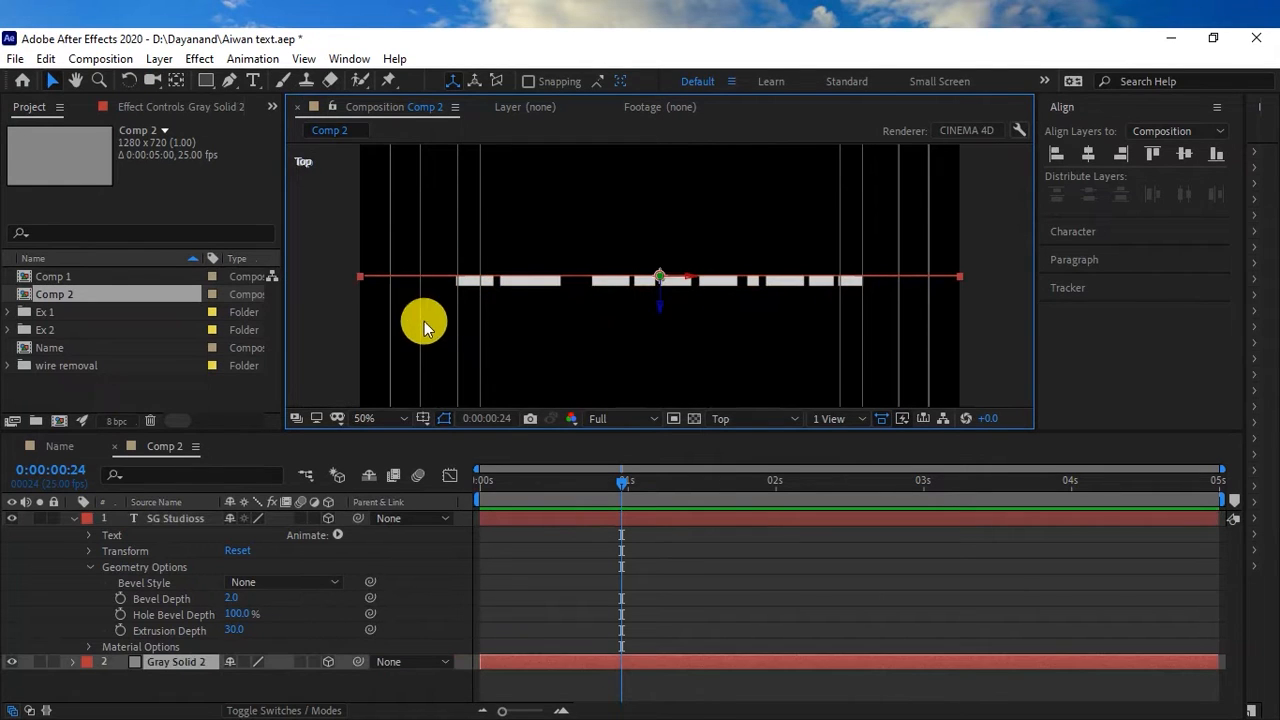
Set the text layer's Bevel Style to Concave
{"action": "left_click", "coordinate": [598, 283]}
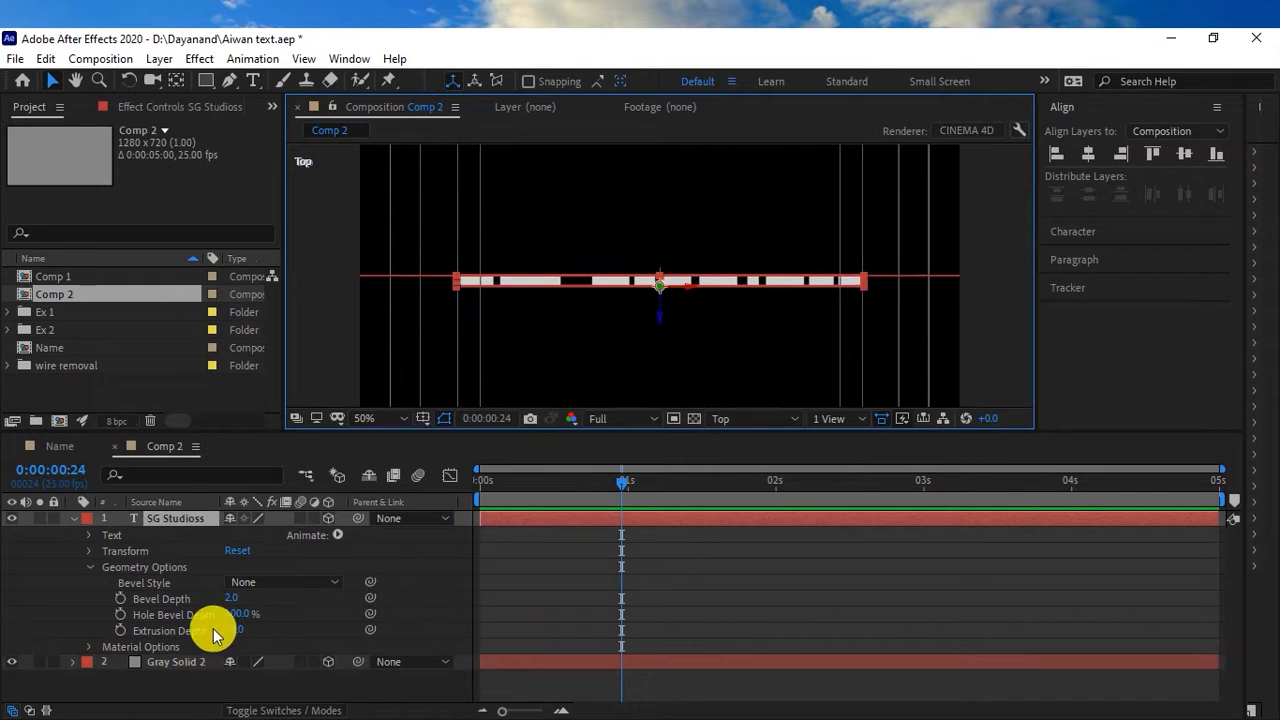
{"action": "left_click", "coordinate": [292, 584]}
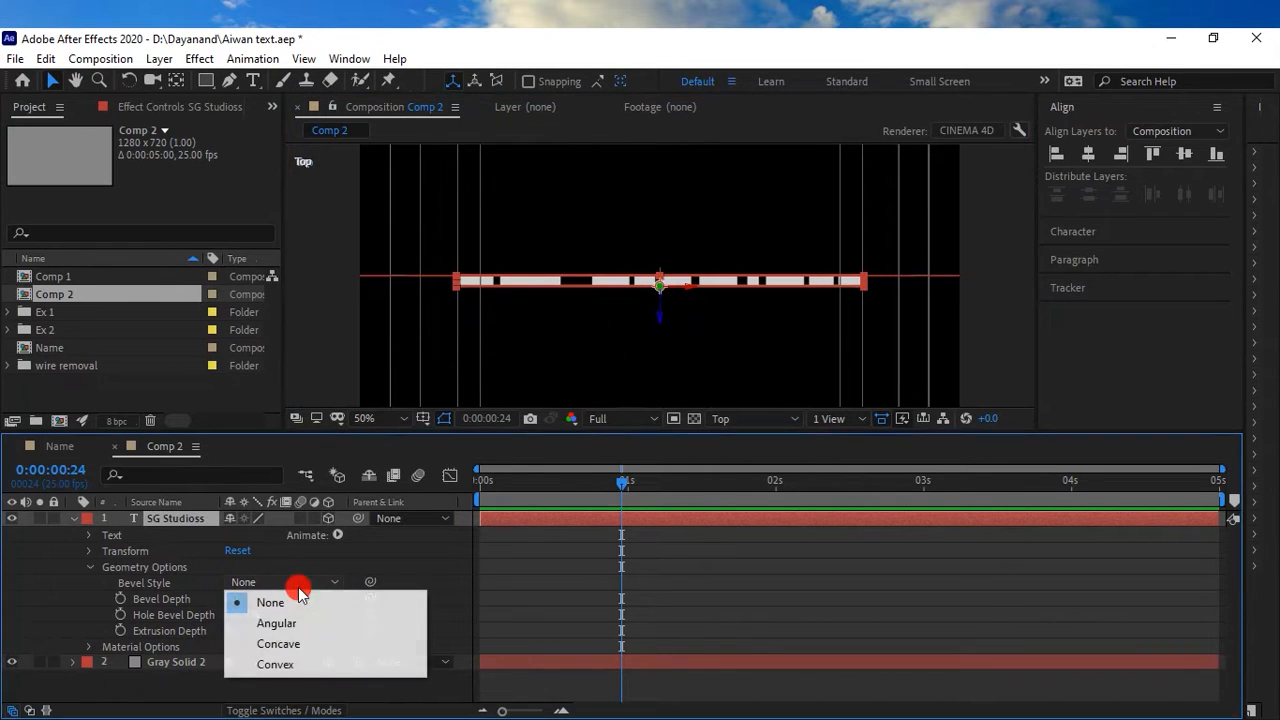
{"action": "left_click", "coordinate": [296, 643]}
Switch to the Active Camera view and set the text's Bevel Depth to 5
{"action": "left_click", "coordinate": [776, 428]}
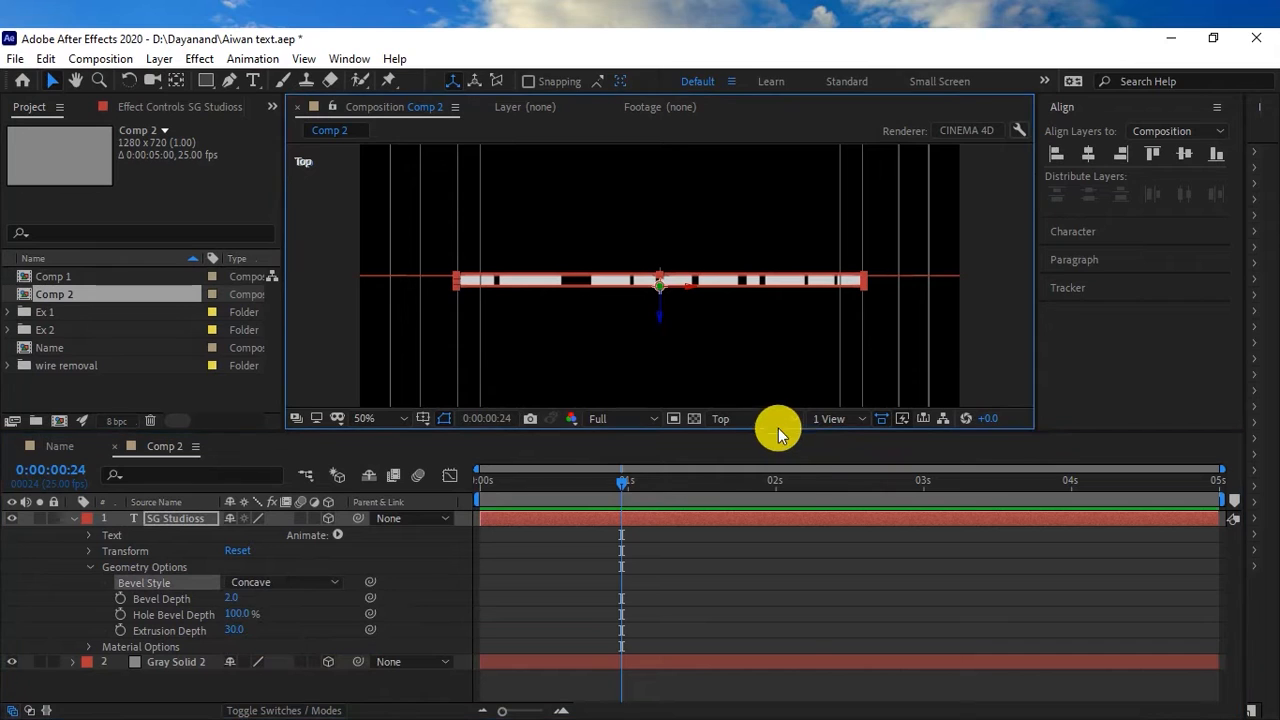
{"action": "left_click", "coordinate": [778, 423]}
{"action": "left_click", "coordinate": [766, 418]}
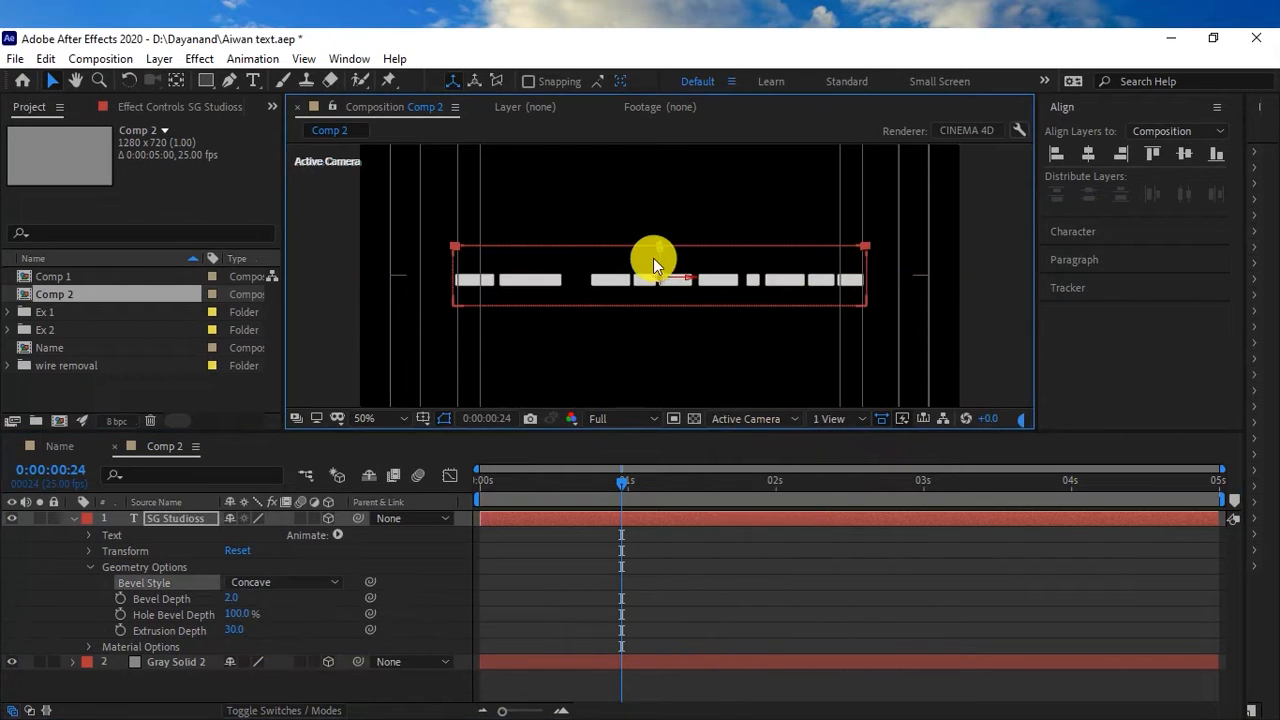
{"action": "scroll", "coordinate": [643, 298], "scroll_direction": "up", "scroll_amount": 1}
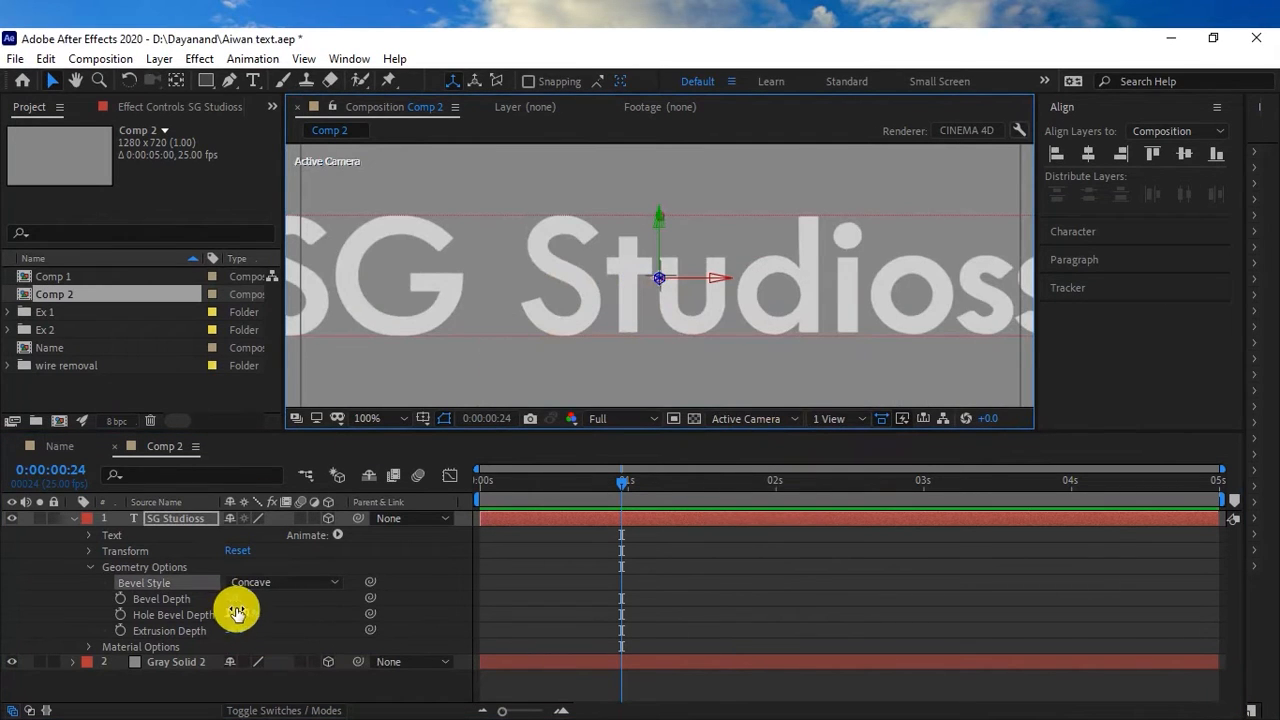
{"action": "left_click", "coordinate": [233, 604]}
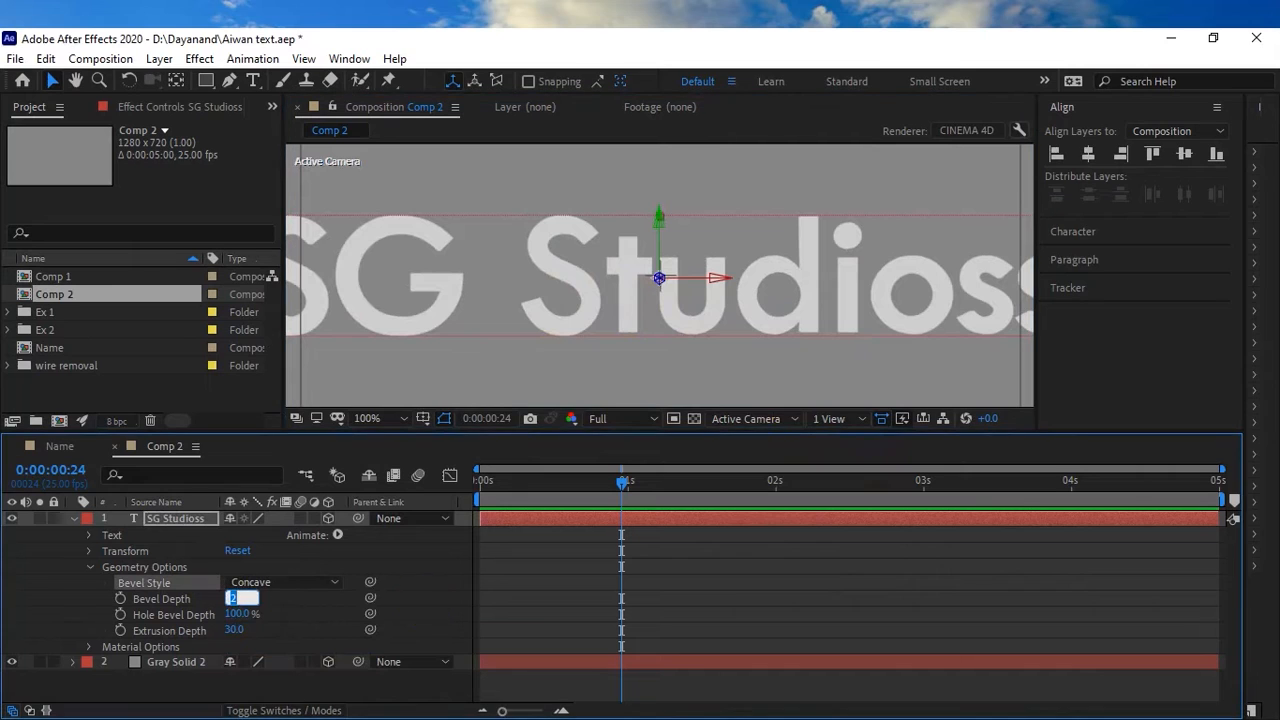
{"action": "type", "text": "5"}
{"action": "key", "text": "Return"}
{"action": "scroll", "coordinate": [671, 354], "scroll_direction": "down", "scroll_amount": 2}
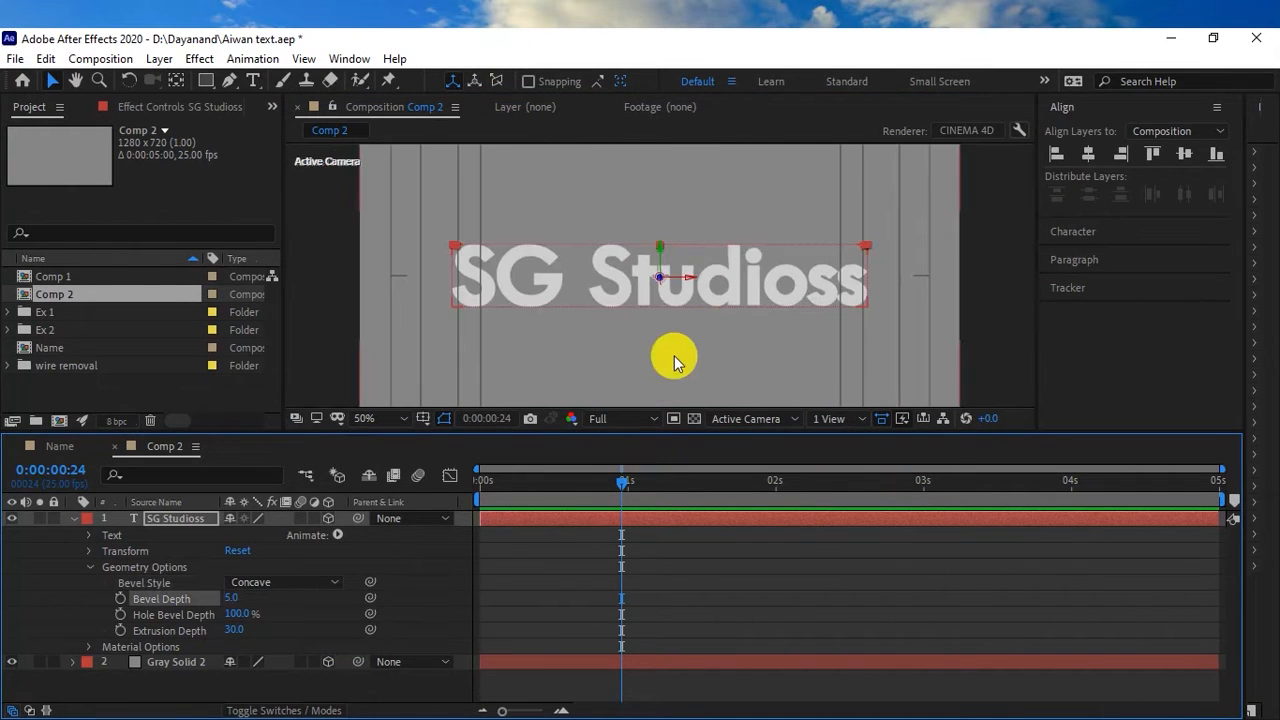
Collapse the text layer and add a new light of type Parallel to the composition
{"action": "left_click", "coordinate": [73, 518]}
{"action": "right_click", "coordinate": [335, 633]}
{"action": "mouse_move", "coordinate": [521, 433]}
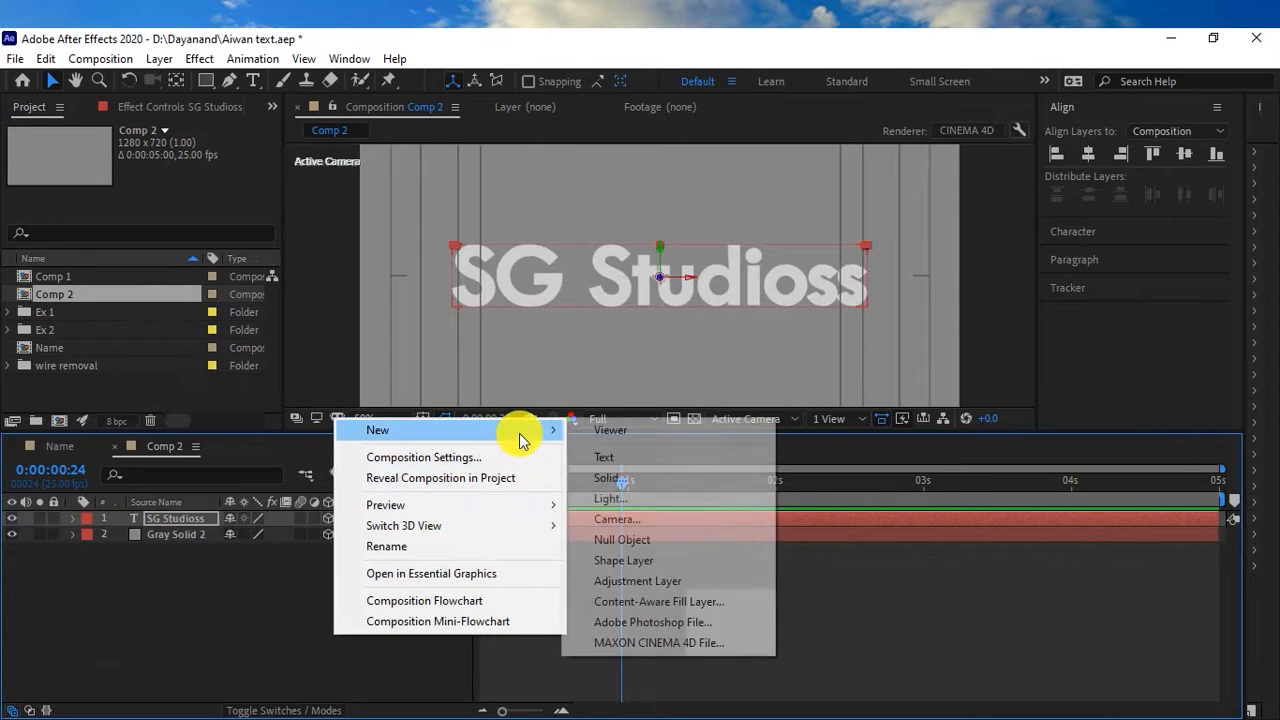
{"action": "left_click", "coordinate": [610, 498]}
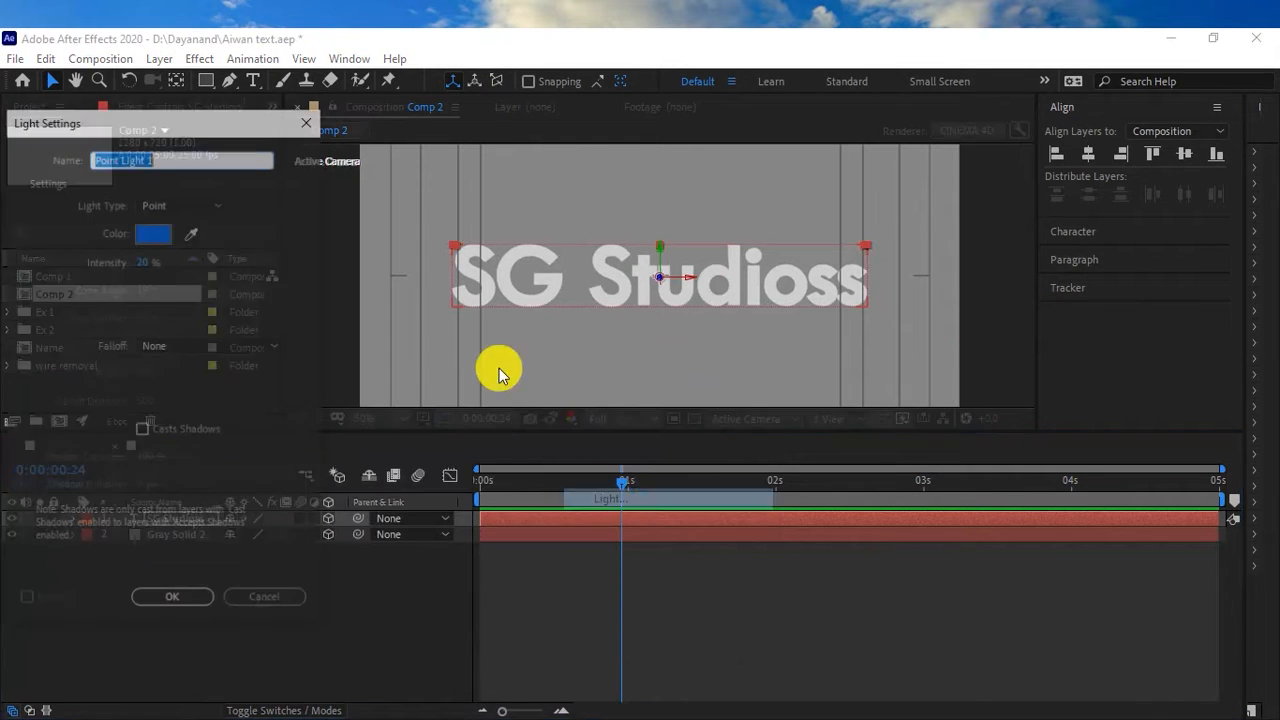
{"action": "left_click", "coordinate": [178, 205]}
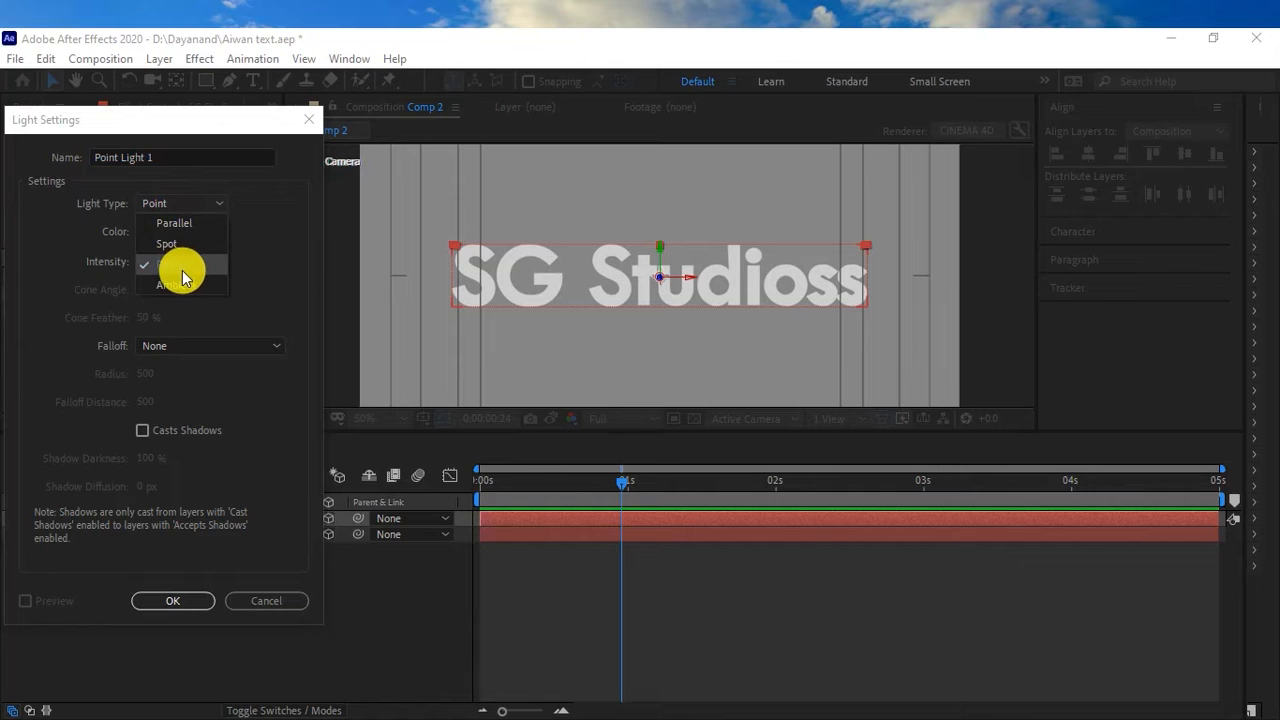
{"action": "left_click", "coordinate": [176, 223]}
{"action": "left_click", "coordinate": [180, 601]}
Move the current time to 0:00:01:00 and change the parallel light's color to white
{"action": "mouse_move", "coordinate": [619, 483]}
{"action": "left_mouse_down"}
{"action": "mouse_move", "coordinate": [599, 485]}
{"action": "mouse_move", "coordinate": [627, 484]}
{"action": "left_mouse_up"}
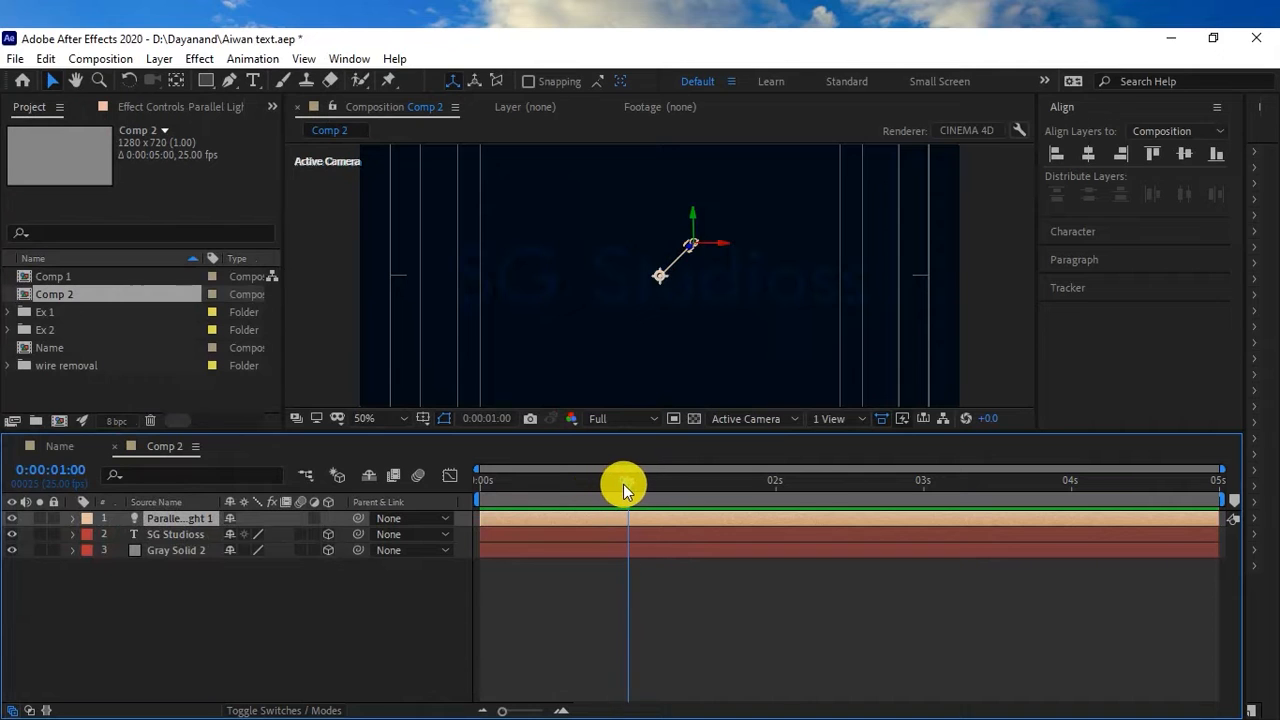
{"action": "double_click", "coordinate": [160, 521]}
{"action": "left_click", "coordinate": [155, 232]}
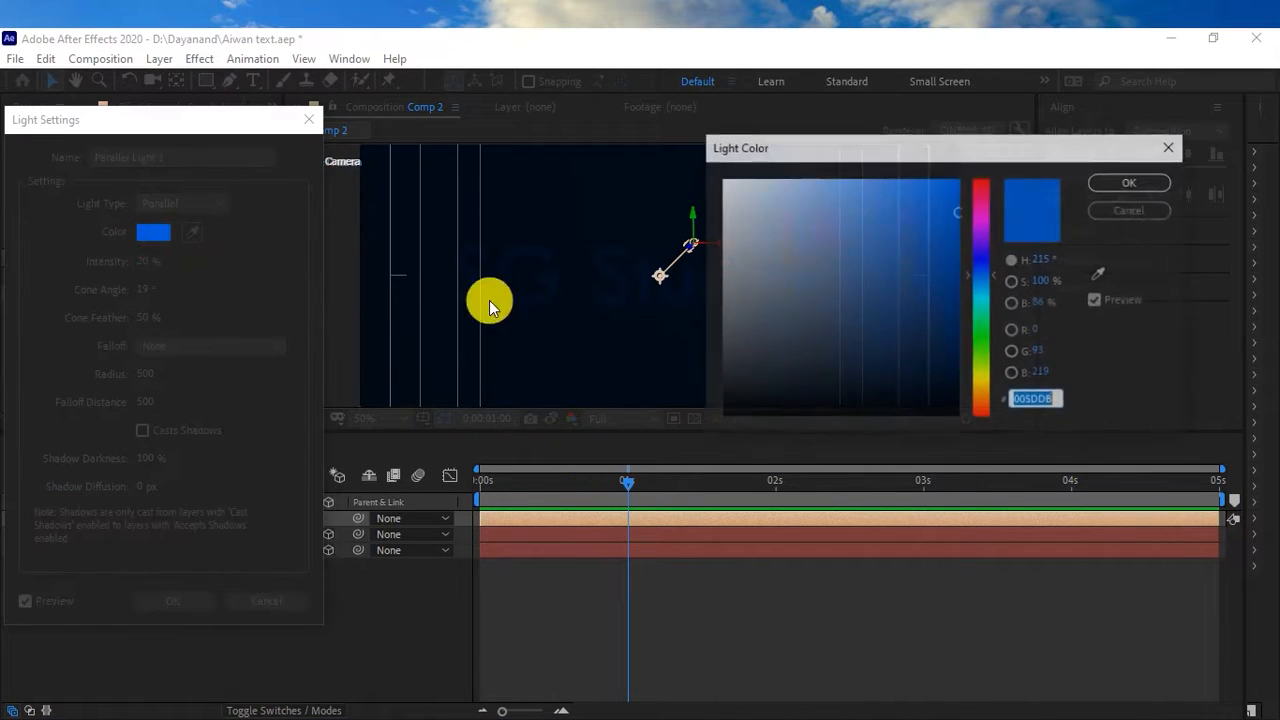
{"action": "left_click_drag", "start_coordinate": [784, 270], "coordinate": [626, 163]}
{"action": "left_click", "coordinate": [1131, 182]}
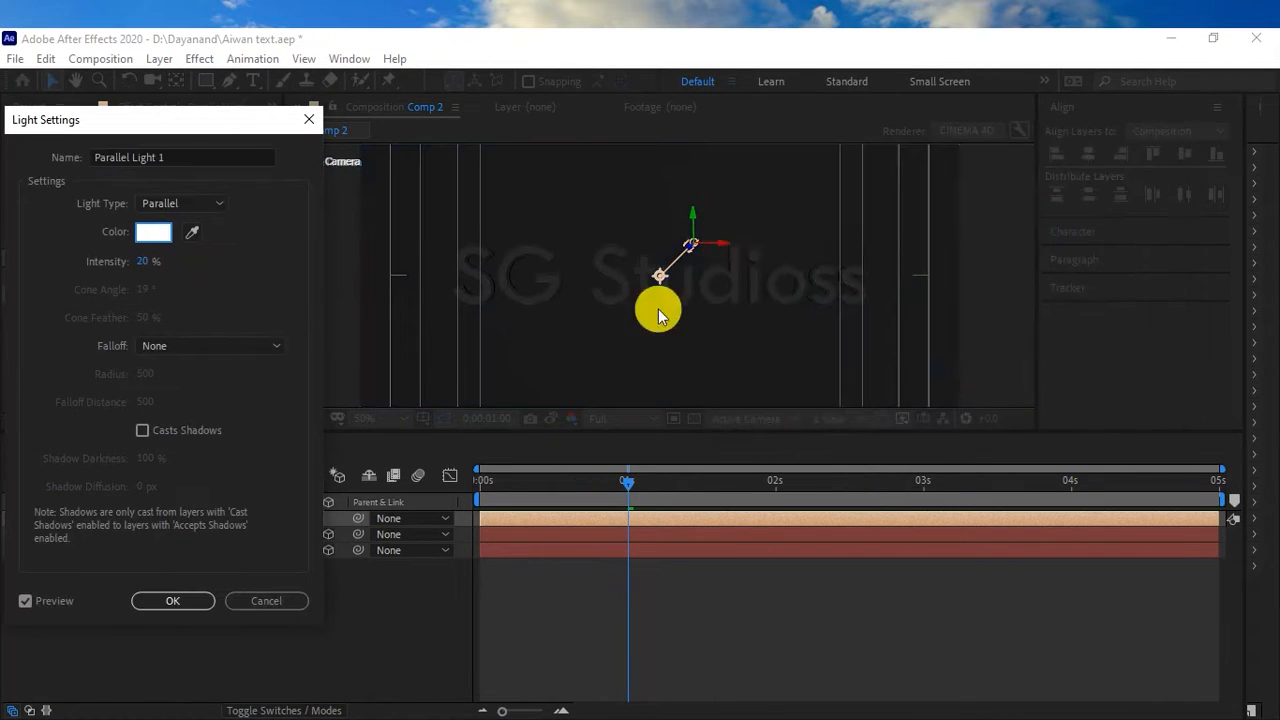
{"action": "left_click", "coordinate": [184, 603]}
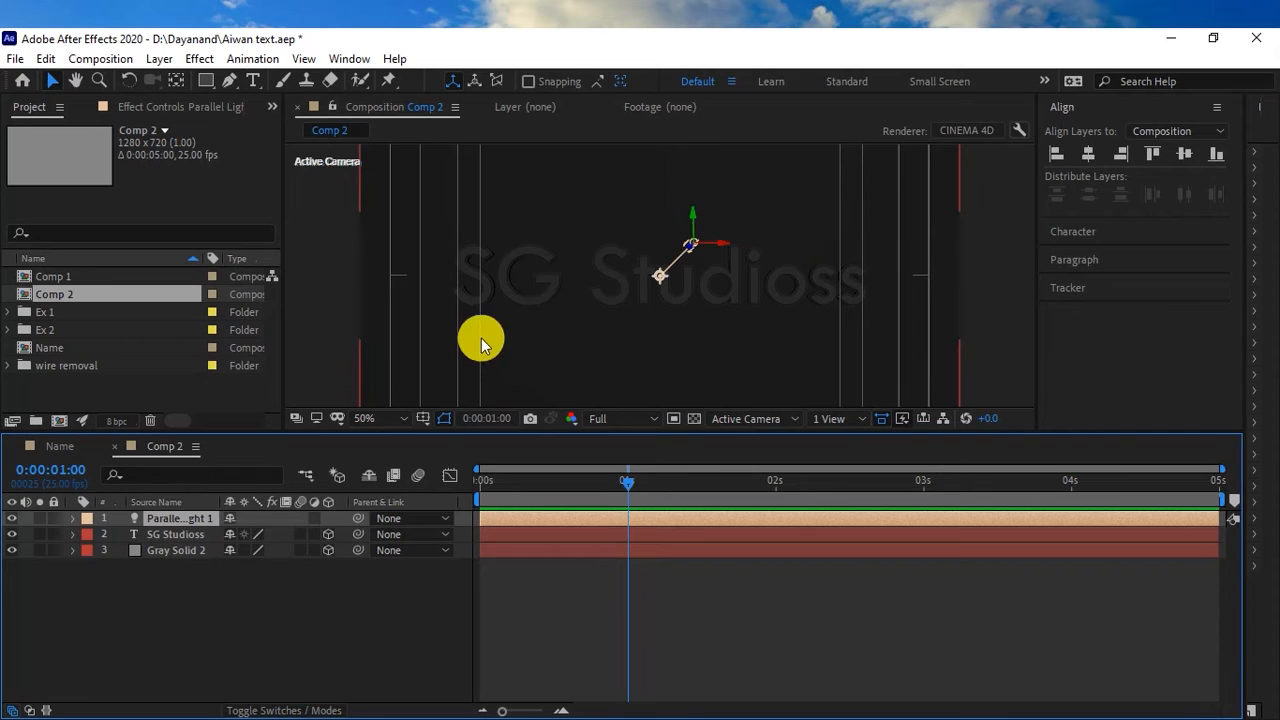
In the Top view, move the parallel light back along Z close to the text and across to the text's right end
{"action": "left_click", "coordinate": [752, 421]}
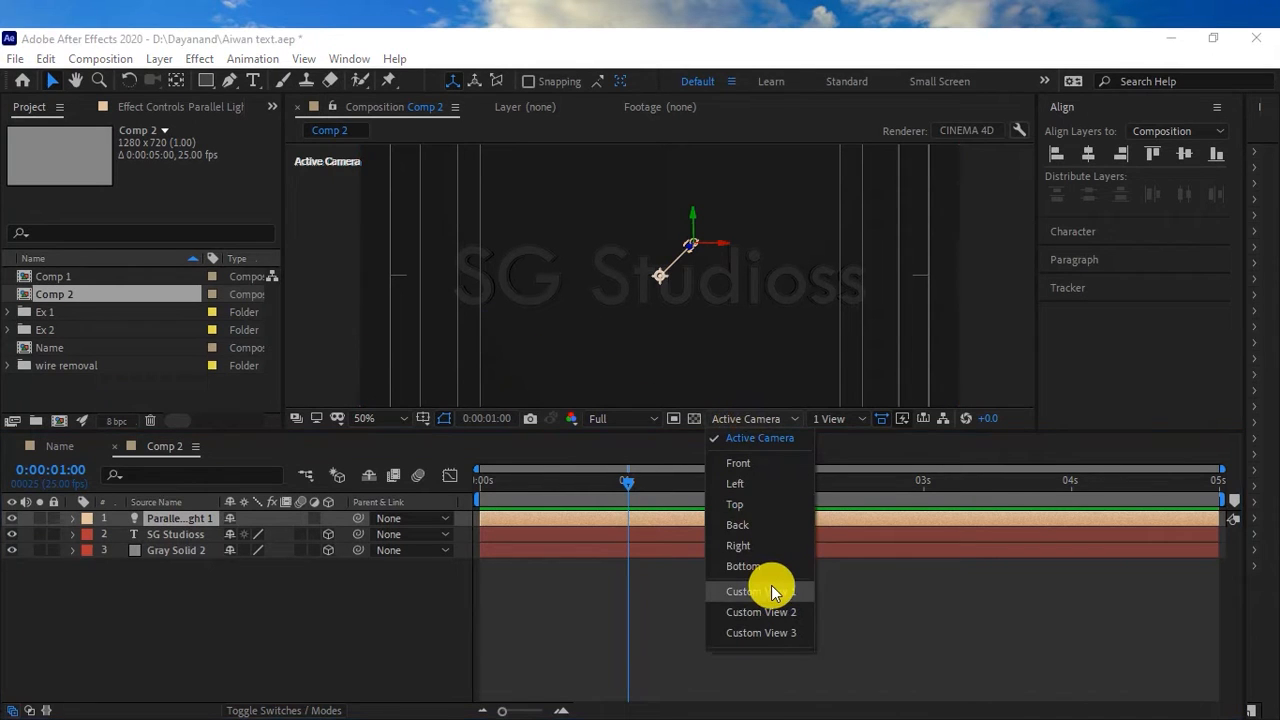
{"action": "left_click", "coordinate": [757, 524]}
{"action": "left_click", "coordinate": [737, 420]}
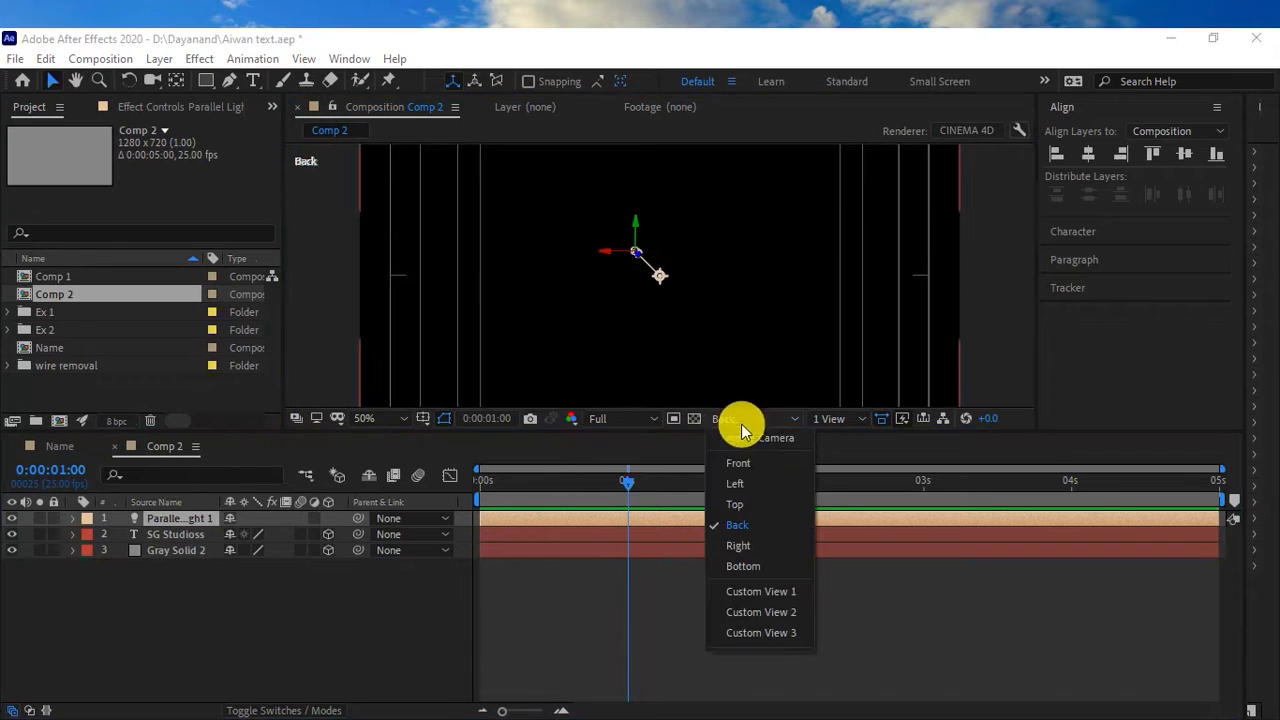
{"action": "left_click", "coordinate": [754, 495]}
{"action": "scroll", "coordinate": [683, 308], "scroll_direction": "down", "scroll_amount": 2}
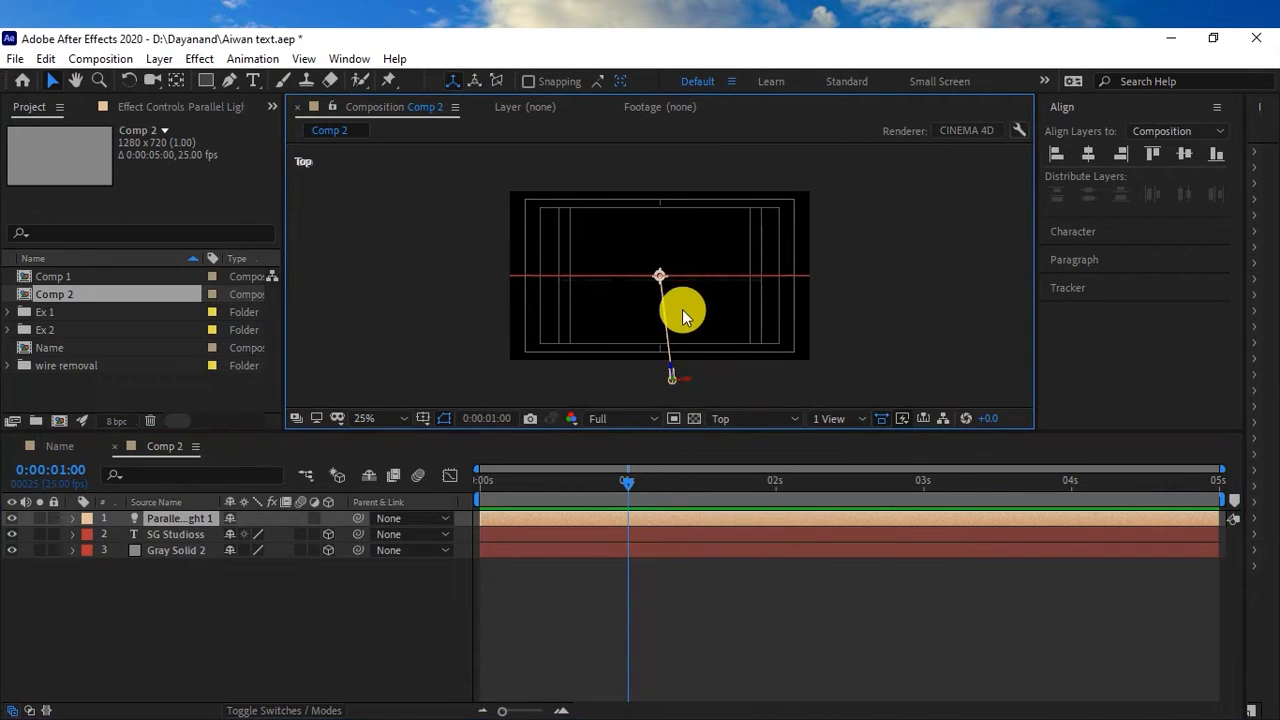
{"action": "scroll", "coordinate": [685, 359], "scroll_direction": "up", "scroll_amount": 2}
{"action": "left_click_drag", "start_coordinate": [700, 369], "coordinate": [705, 282]}
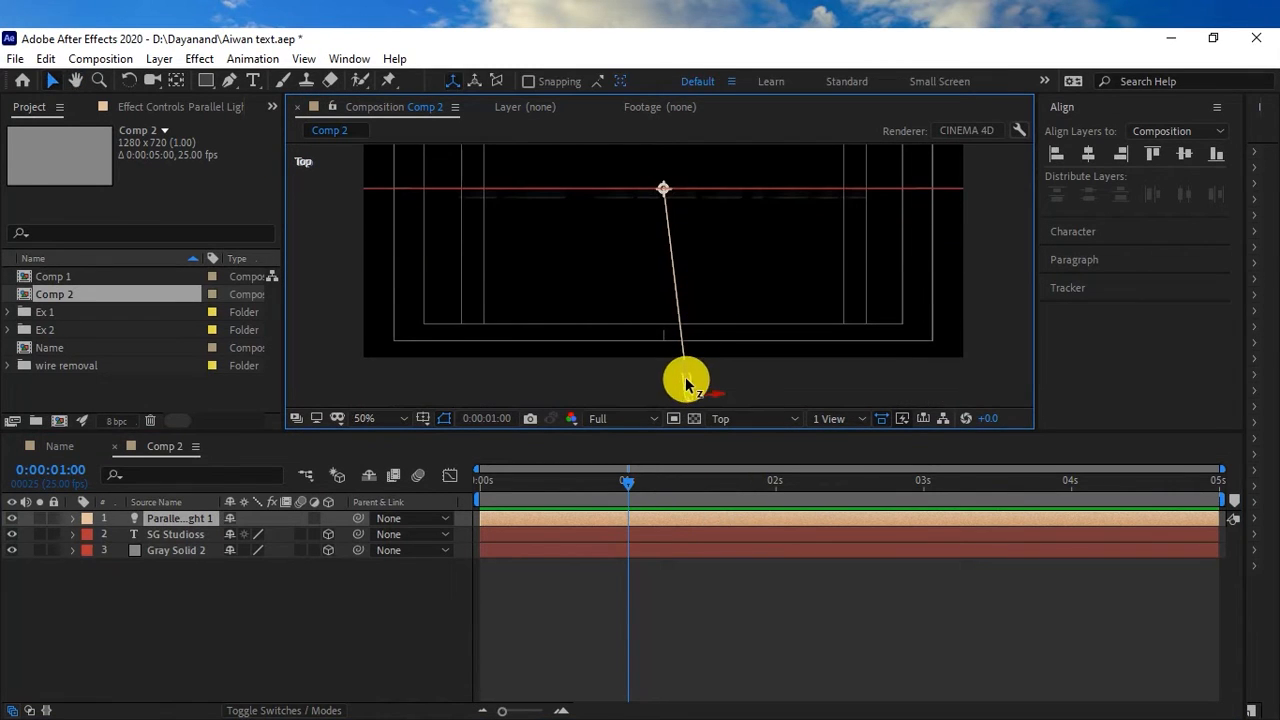
{"action": "left_click_drag", "start_coordinate": [688, 380], "coordinate": [694, 192]}
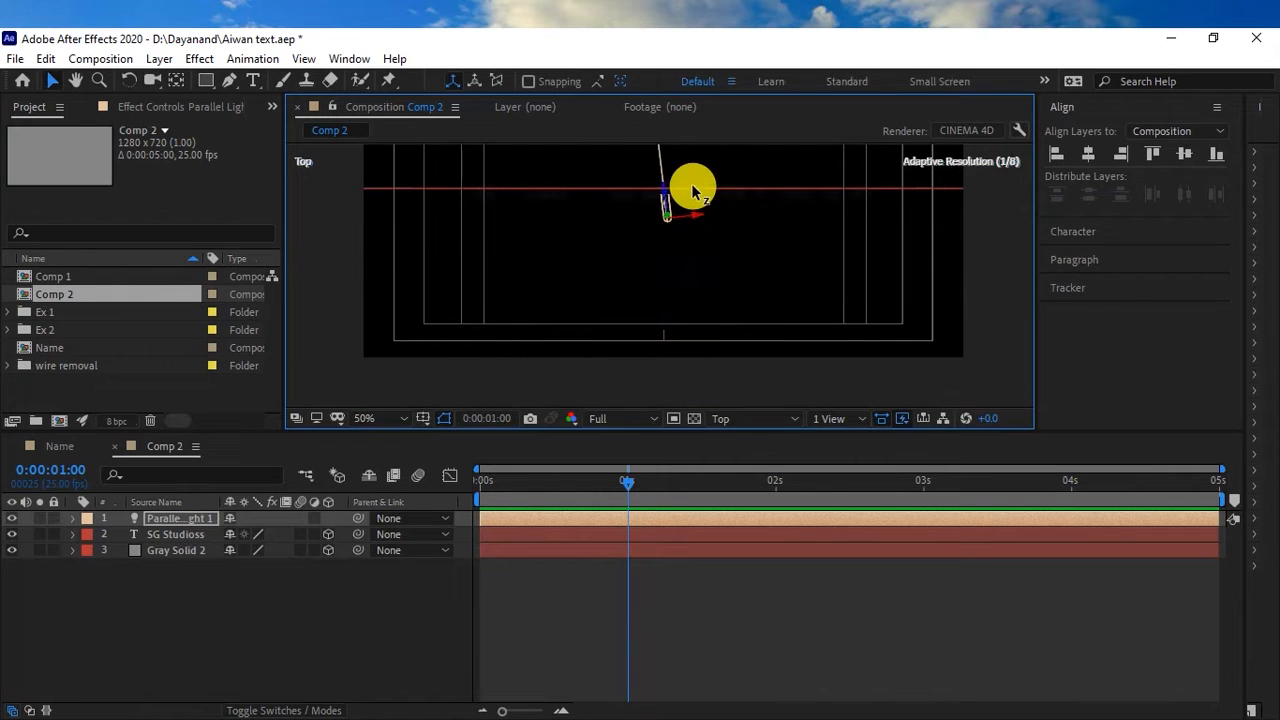
{"action": "left_click_drag", "start_coordinate": [692, 204], "coordinate": [843, 228]}
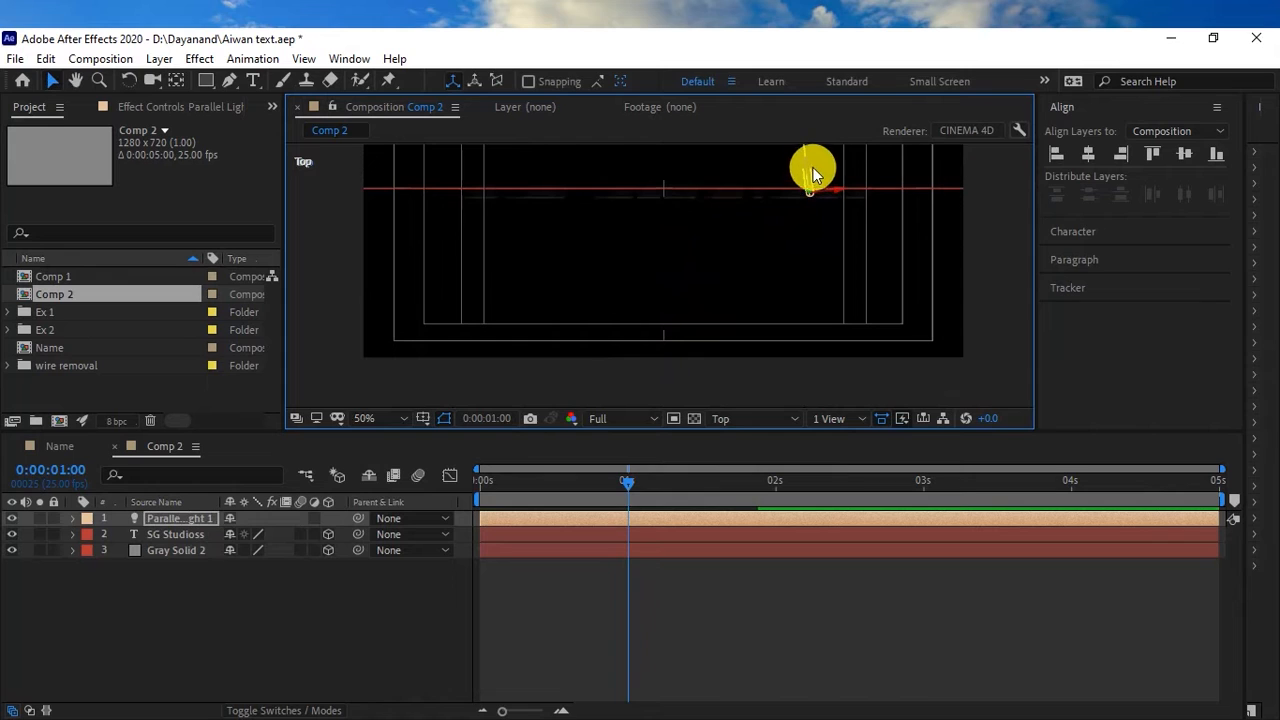
Move the light's point of interest to the text's center, level in depth with the light, so the beam runs sideways along the text
{"action": "scroll", "coordinate": [722, 211], "scroll_direction": "down", "scroll_amount": 2}
{"action": "left_click_drag", "start_coordinate": [712, 213], "coordinate": [712, 270]}
{"action": "left_click_drag", "start_coordinate": [723, 188], "coordinate": [683, 290]}
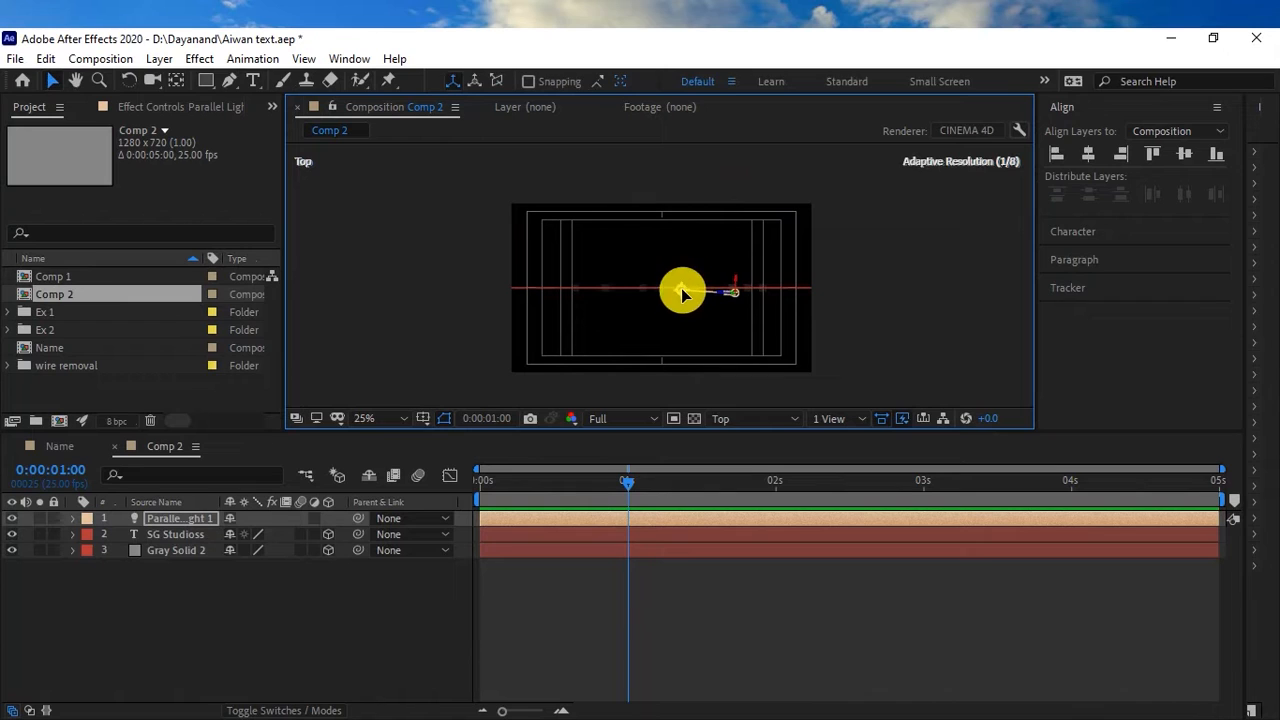
{"action": "left_click_drag", "start_coordinate": [679, 293], "coordinate": [667, 295]}
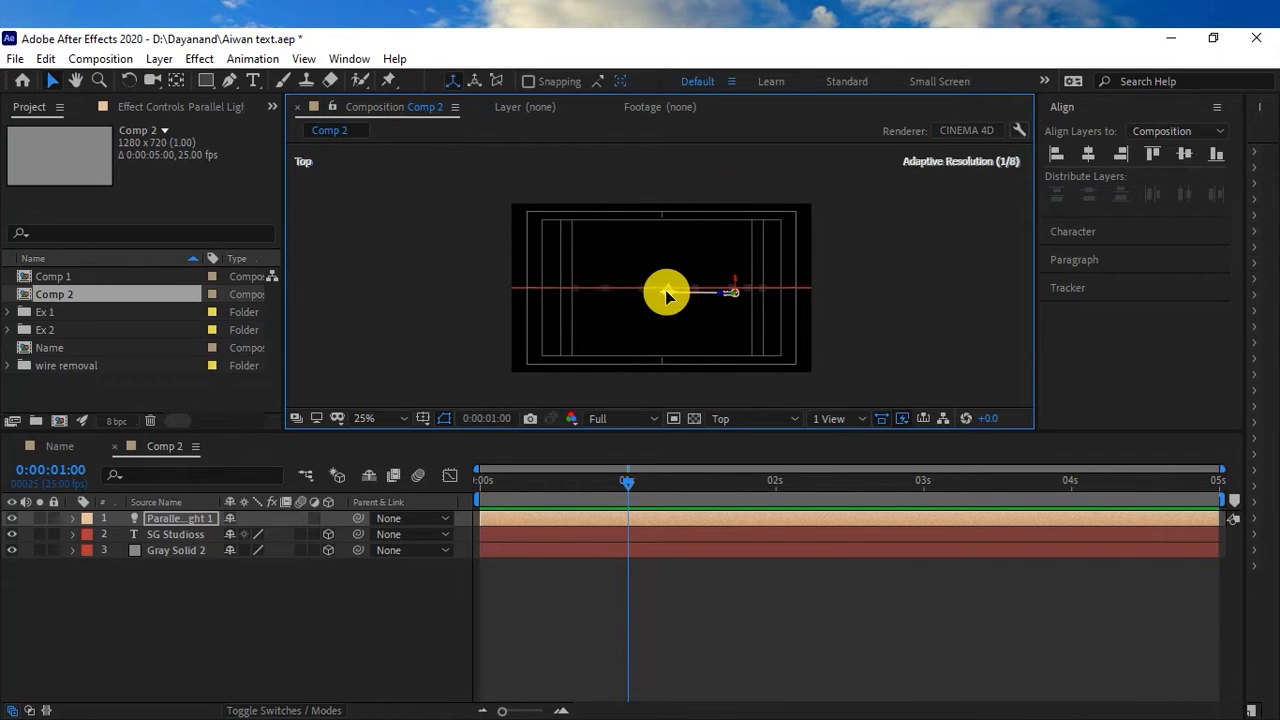
In the Front view, raise the parallel light above the text's right end and aim its point of interest below the text's left part
{"action": "left_click", "coordinate": [740, 420]}
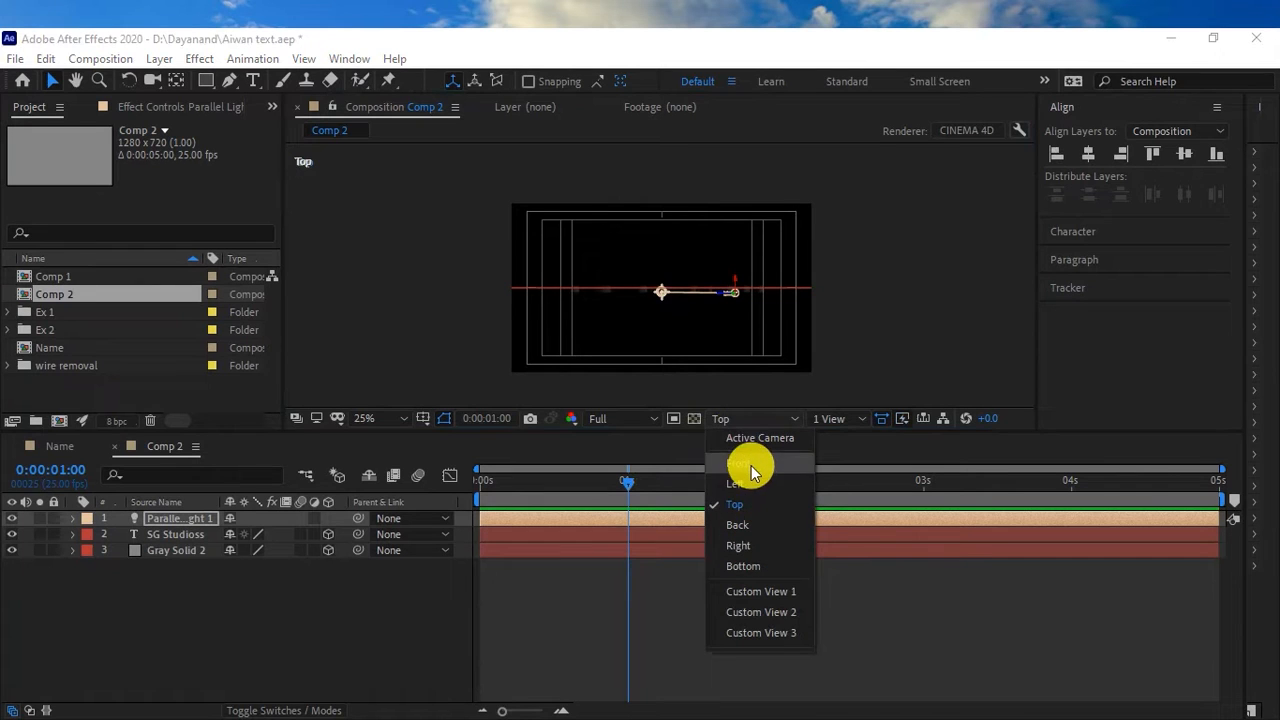
{"action": "left_click", "coordinate": [751, 464]}
{"action": "scroll", "coordinate": [690, 310], "scroll_direction": "up", "scroll_amount": 2}
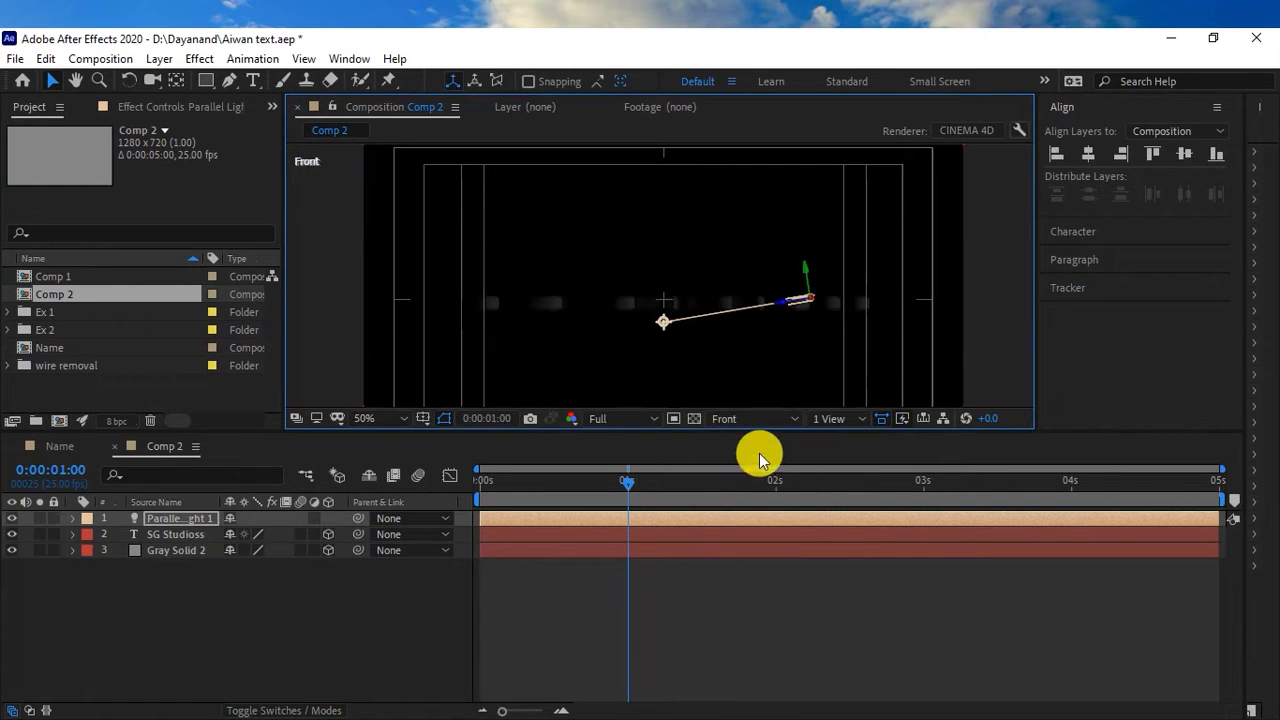
{"action": "left_click_drag", "start_coordinate": [806, 271], "coordinate": [808, 201]}
{"action": "left_click_drag", "start_coordinate": [689, 217], "coordinate": [570, 387]}
Align the point of interest in depth with the light in the Top view and return to the Active Camera view
{"action": "left_click", "coordinate": [780, 417]}
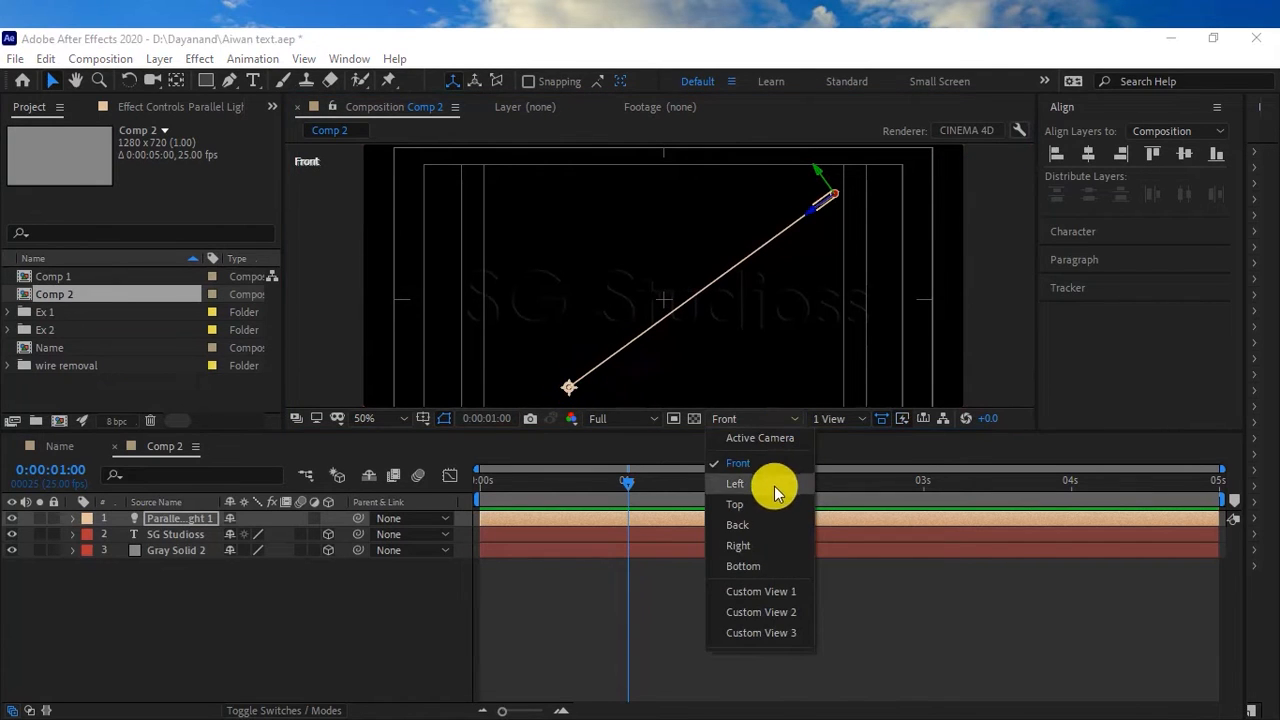
{"action": "left_click", "coordinate": [758, 500]}
{"action": "left_click_drag", "start_coordinate": [568, 311], "coordinate": [567, 317]}
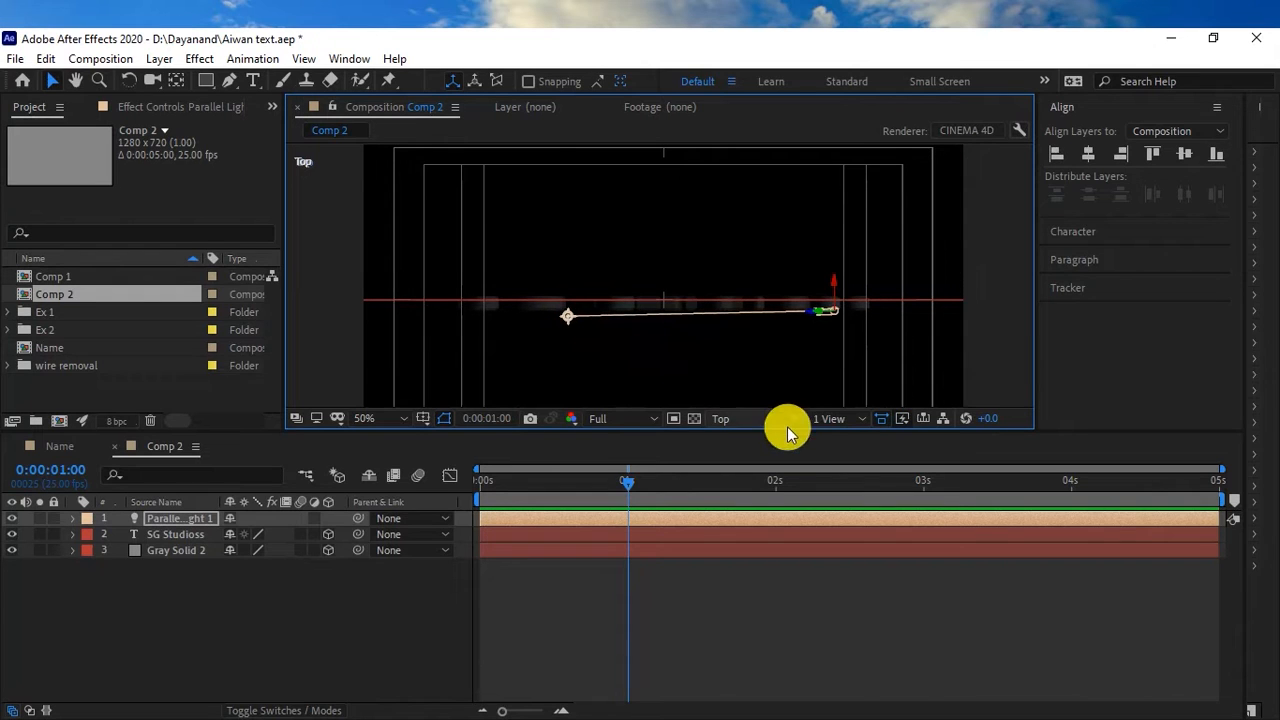
{"action": "left_click_drag", "start_coordinate": [566, 318], "coordinate": [567, 315]}
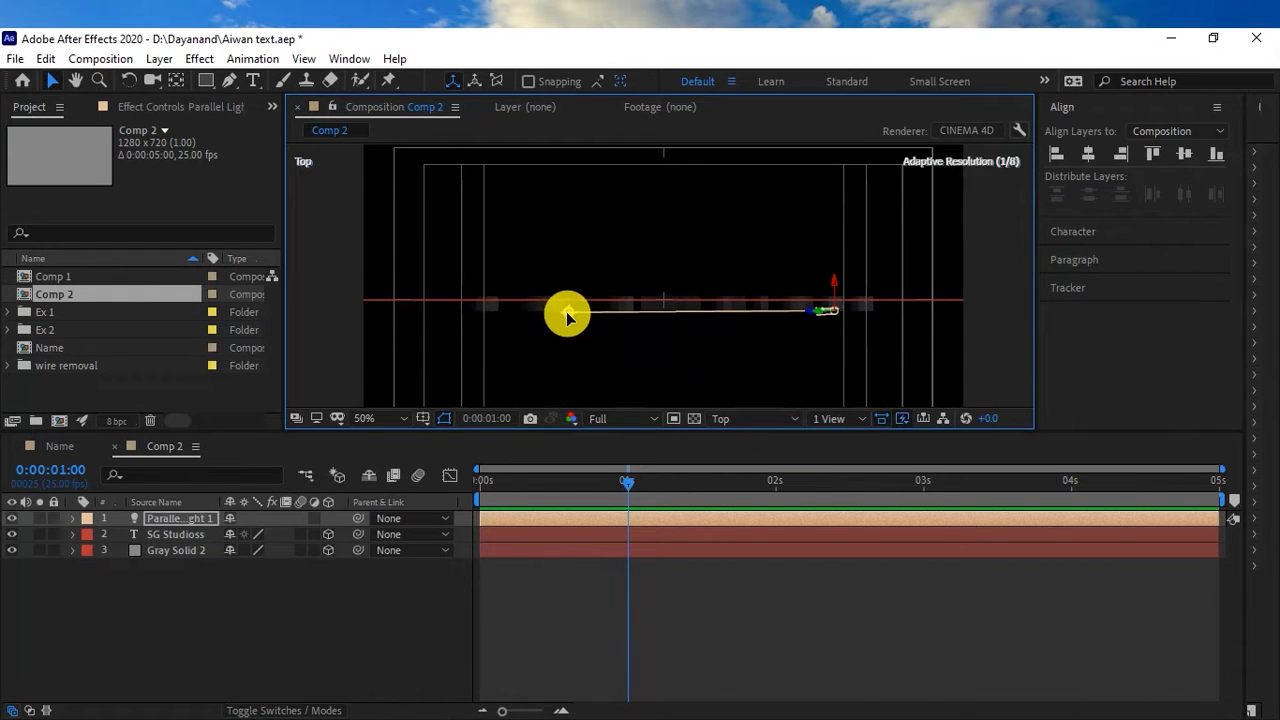
{"action": "left_click", "coordinate": [771, 420]}
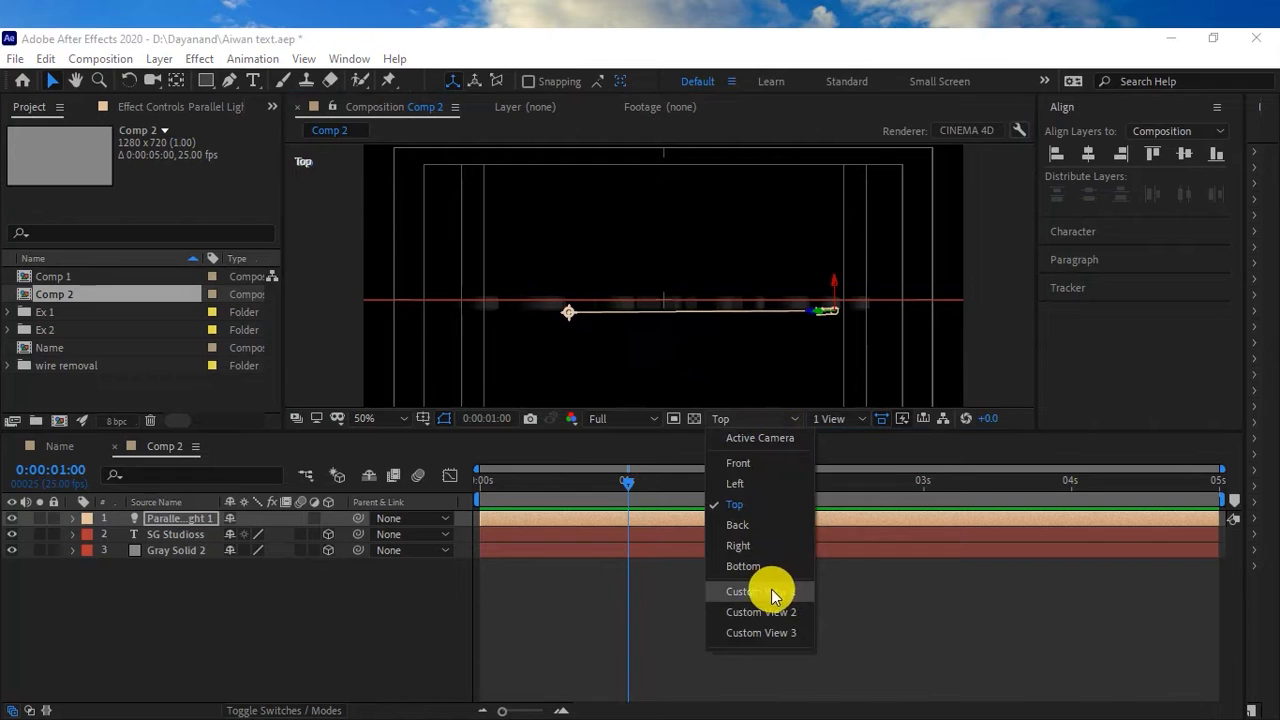
{"action": "left_click", "coordinate": [776, 440]}
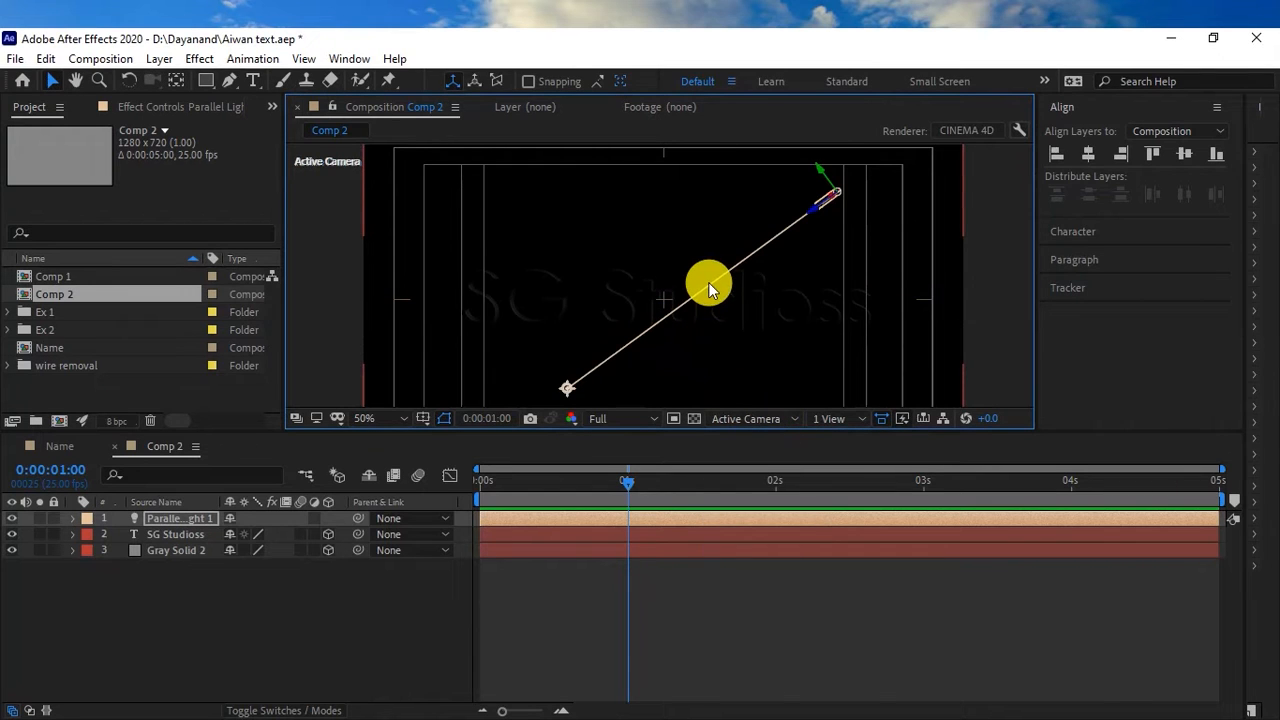
Set the parallel light's intensity to 100%
{"action": "scroll", "coordinate": [708, 285], "scroll_direction": "down", "scroll_amount": 2}
{"action": "left_click", "coordinate": [172, 517]}
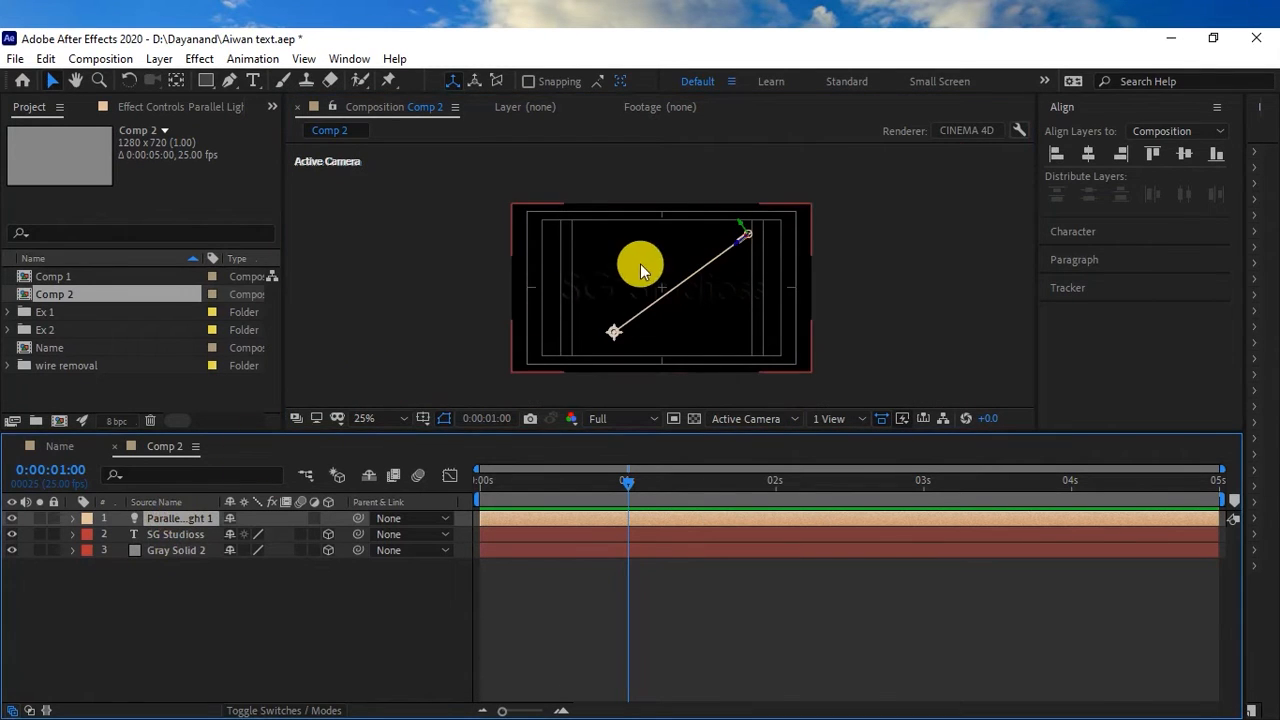
{"action": "scroll", "coordinate": [642, 302], "scroll_direction": "up", "scroll_amount": 2}
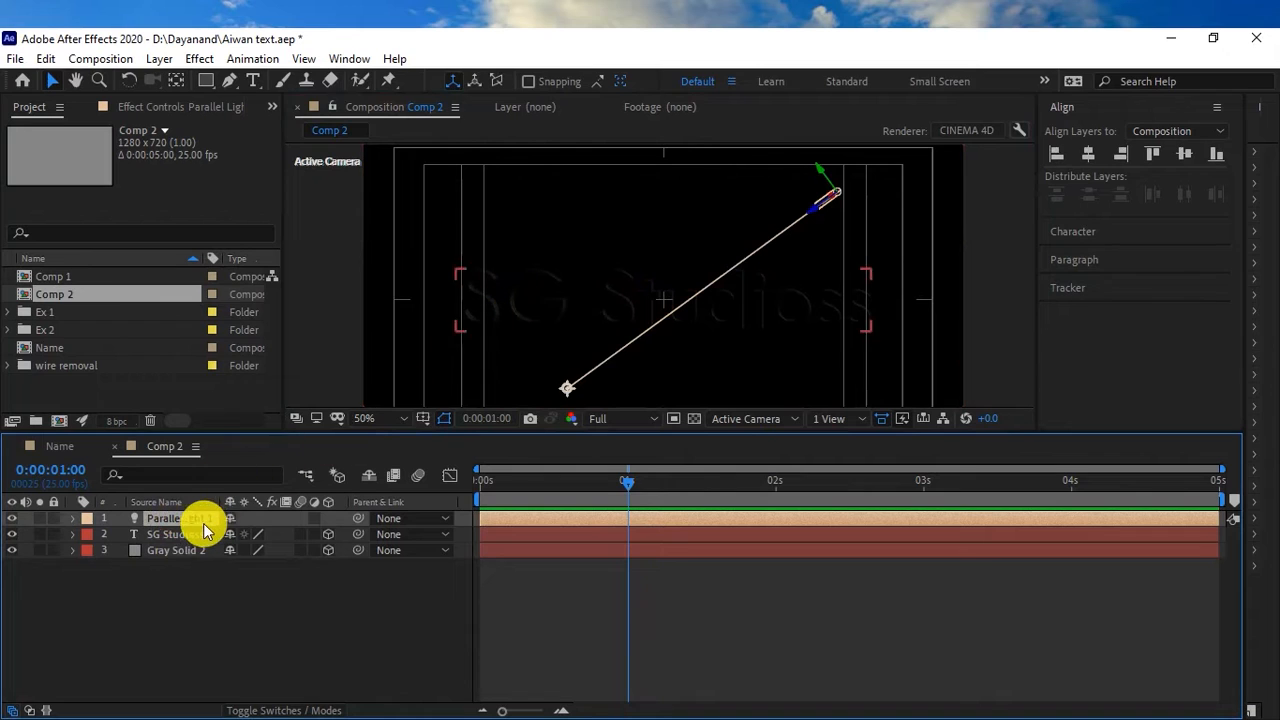
{"action": "double_click", "coordinate": [204, 519]}
{"action": "left_click", "coordinate": [142, 266]}
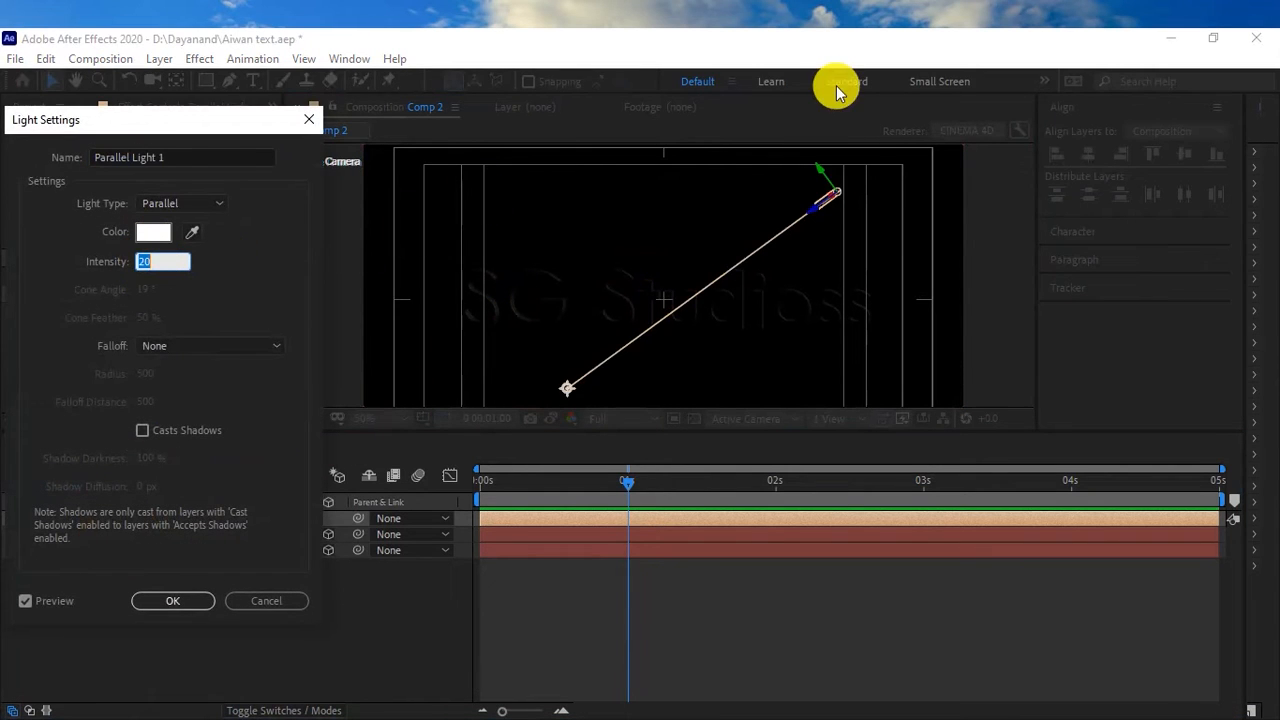
{"action": "type", "text": "1:00"}
{"action": "key", "text": "Return"}
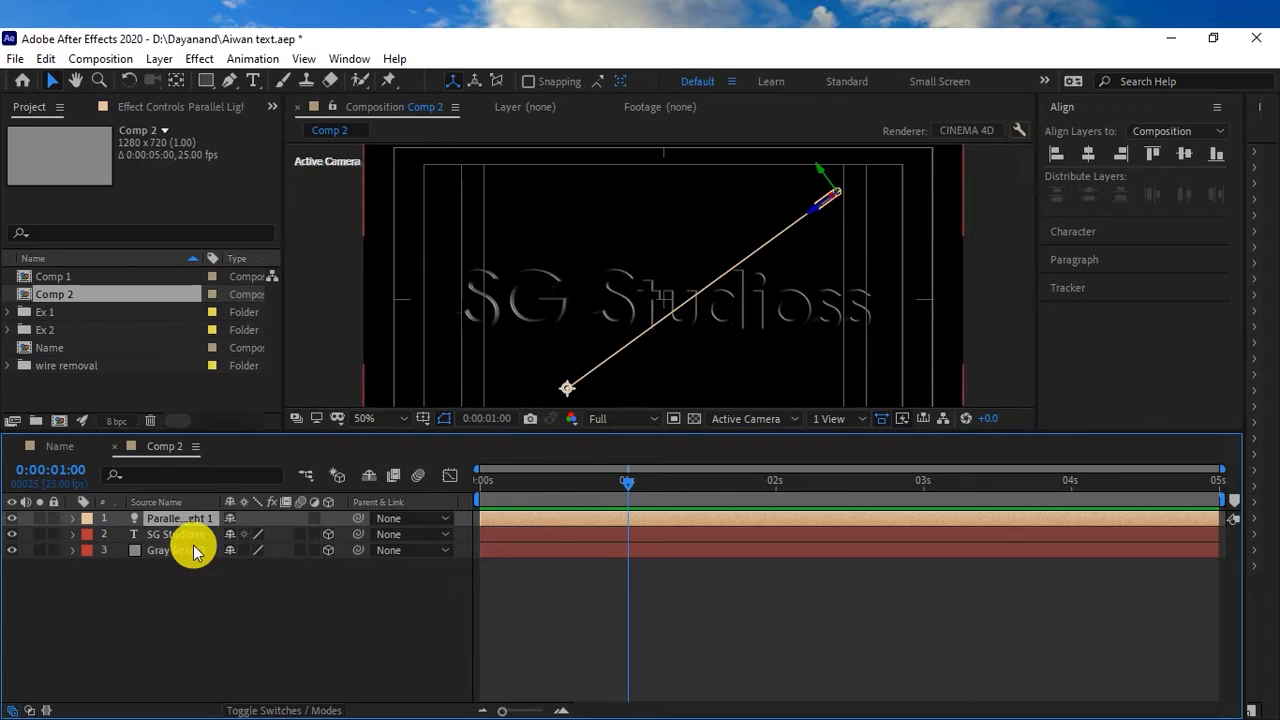
Turn on Casts Shadows for the parallel light
{"action": "double_click", "coordinate": [171, 518]}
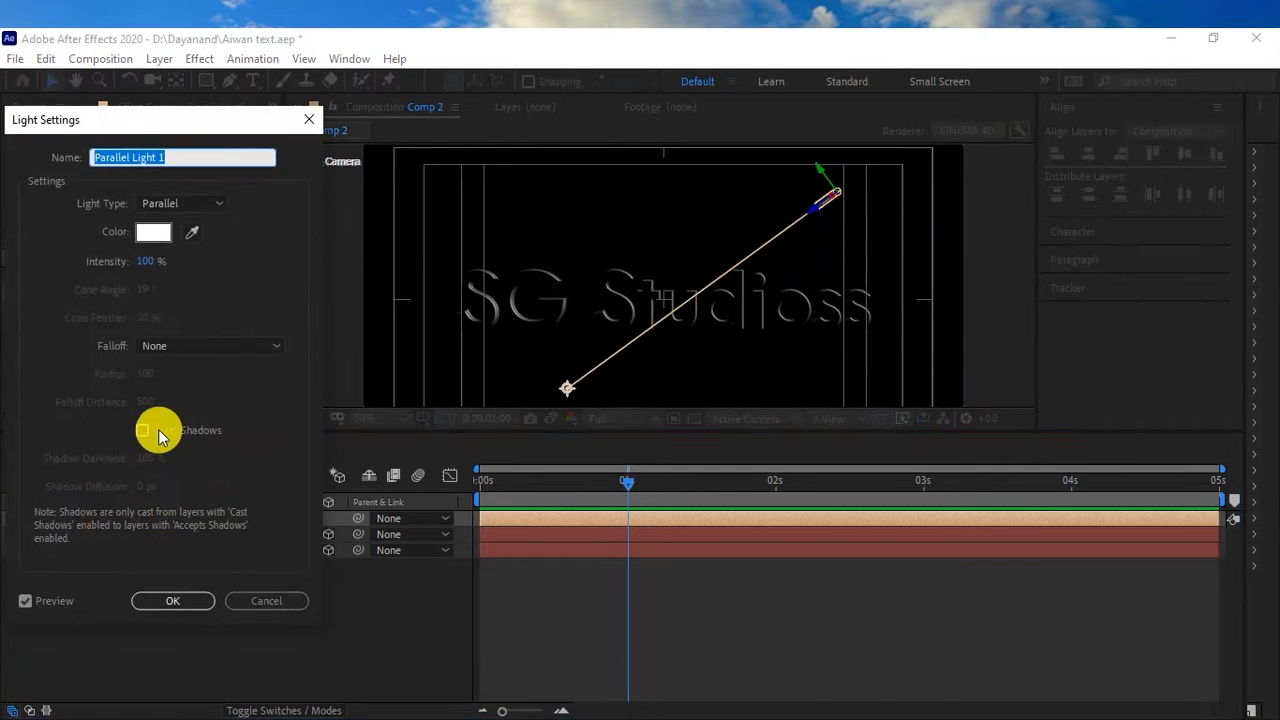
{"action": "left_click", "coordinate": [143, 430]}
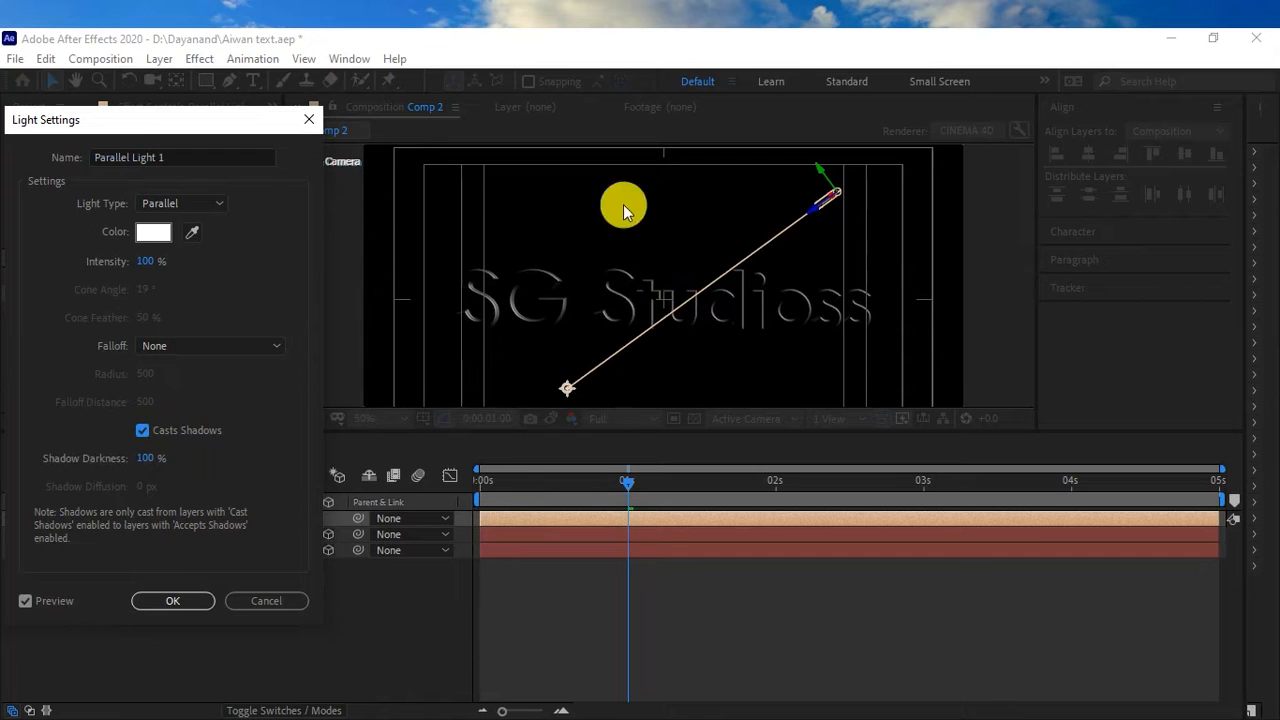
{"action": "left_click", "coordinate": [190, 601]}
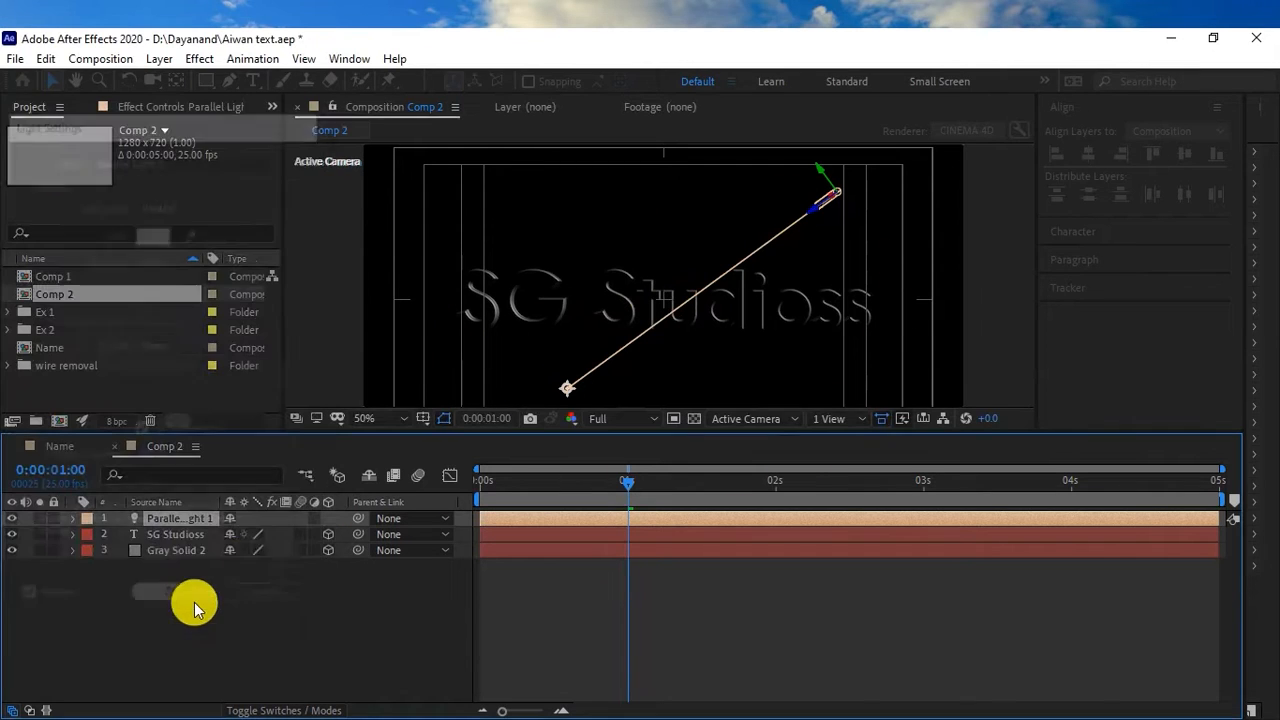
Check the shadow and light settings in the gray solid's Material Options
{"action": "left_click", "coordinate": [180, 551]}
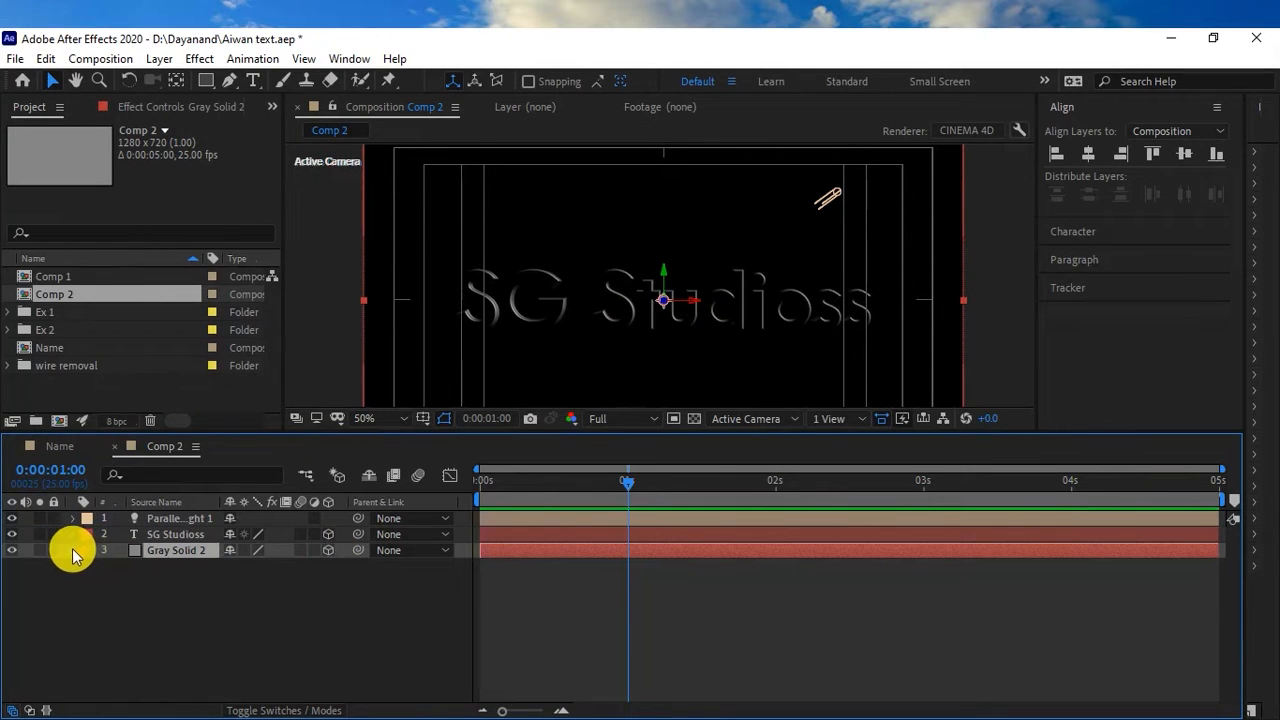
{"action": "left_click", "coordinate": [95, 600]}
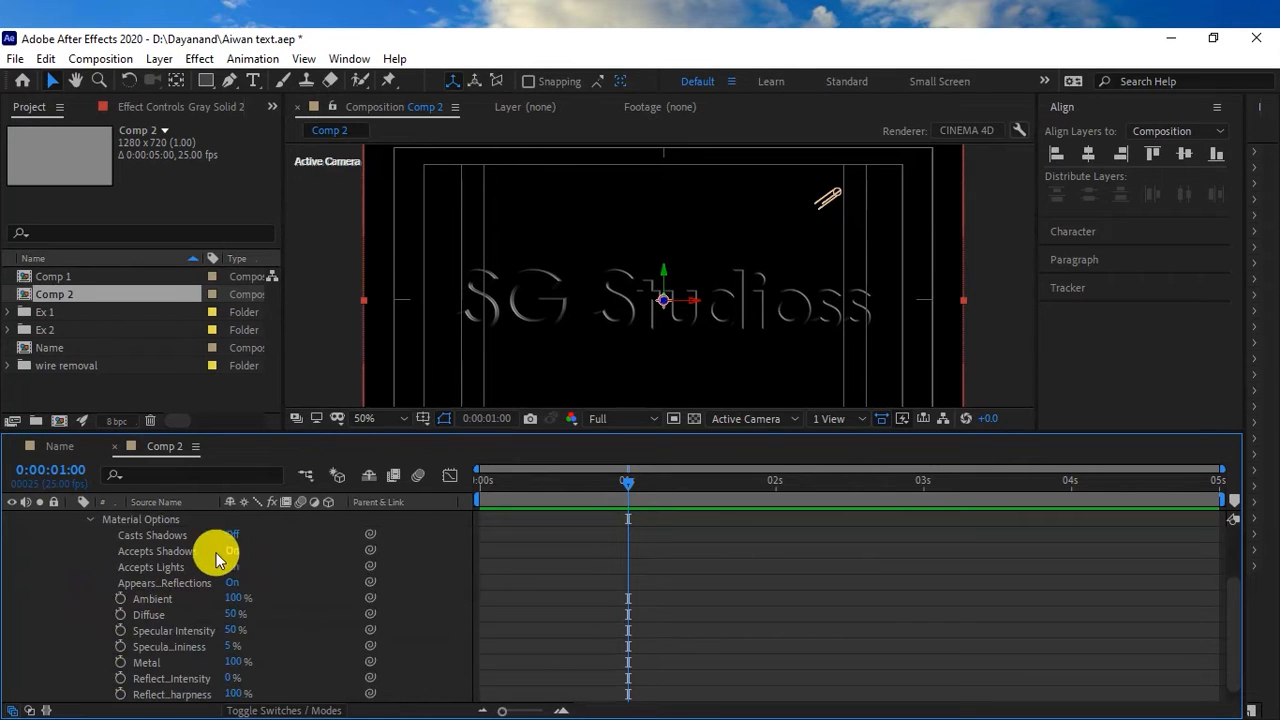
{"action": "scroll", "coordinate": [91, 540], "scroll_direction": "up", "scroll_amount": 2}
{"action": "left_click", "coordinate": [70, 520]}
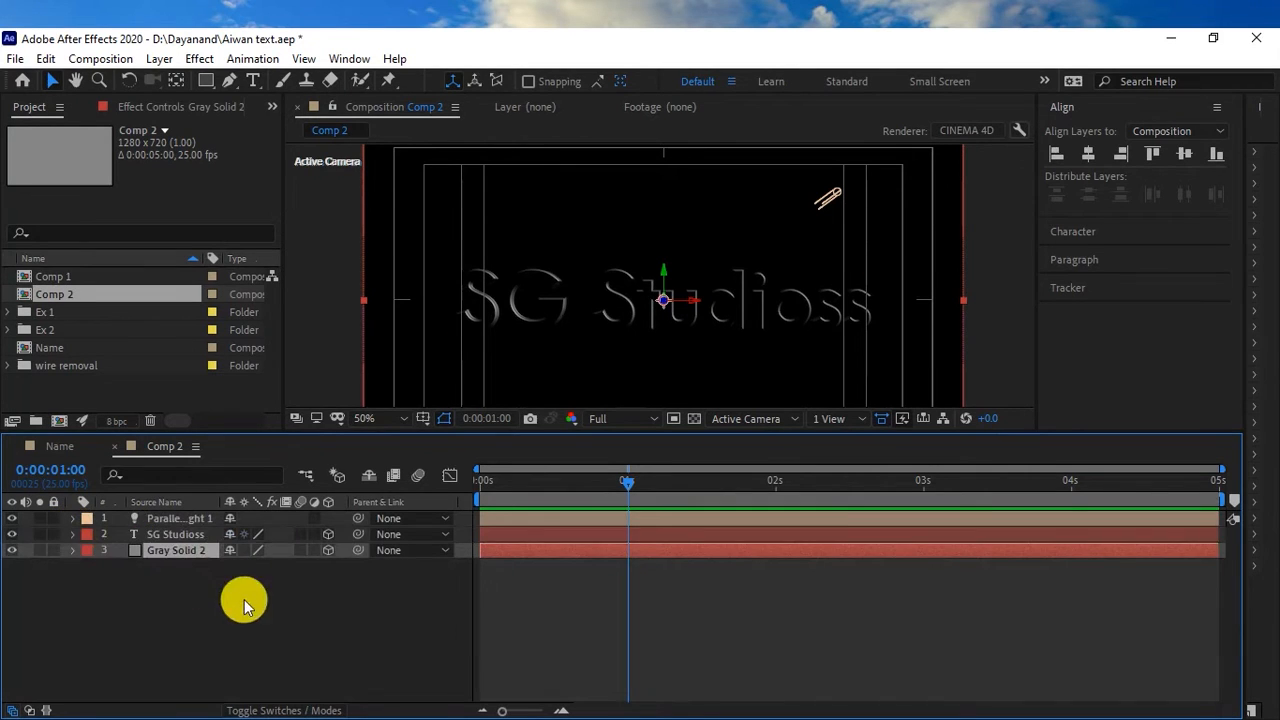
Add a second light of type Point to the composition with white color and 100% intensity
{"action": "left_click", "coordinate": [217, 610]}
{"action": "right_click", "coordinate": [246, 611]}
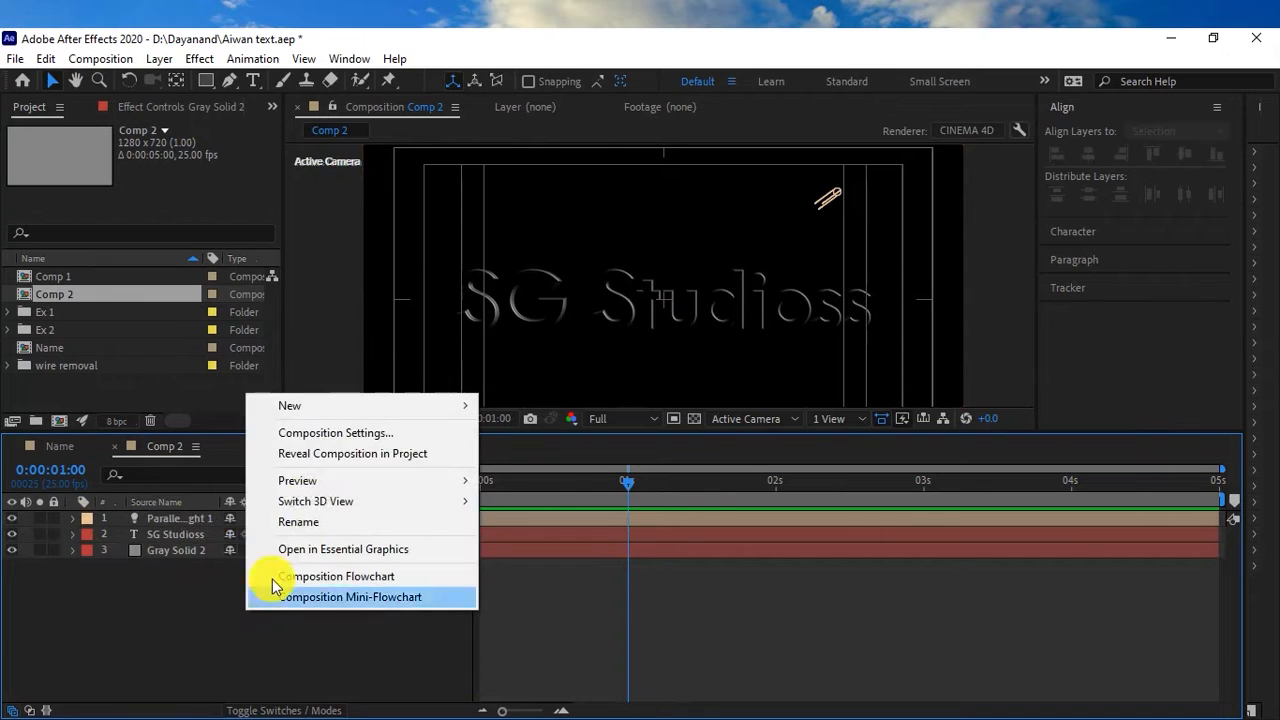
{"action": "mouse_move", "coordinate": [397, 407]}
{"action": "left_click", "coordinate": [525, 480]}
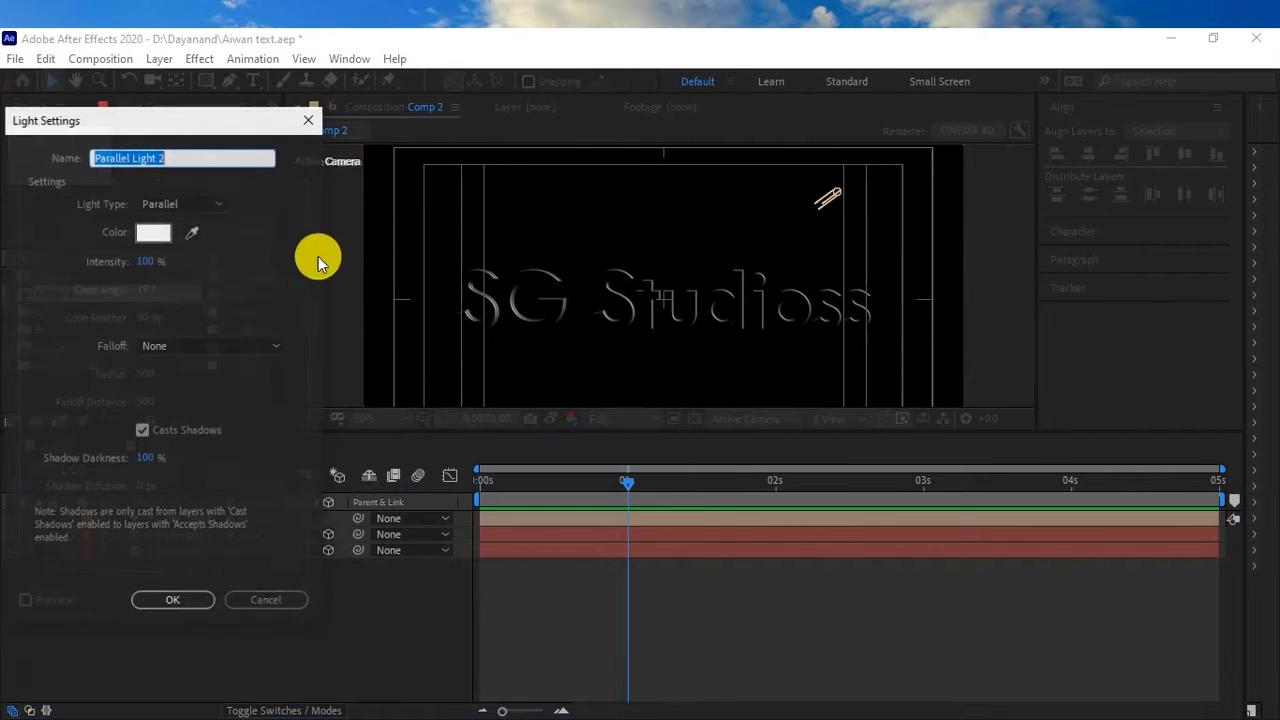
{"action": "left_click", "coordinate": [178, 203]}
{"action": "left_click", "coordinate": [180, 265]}
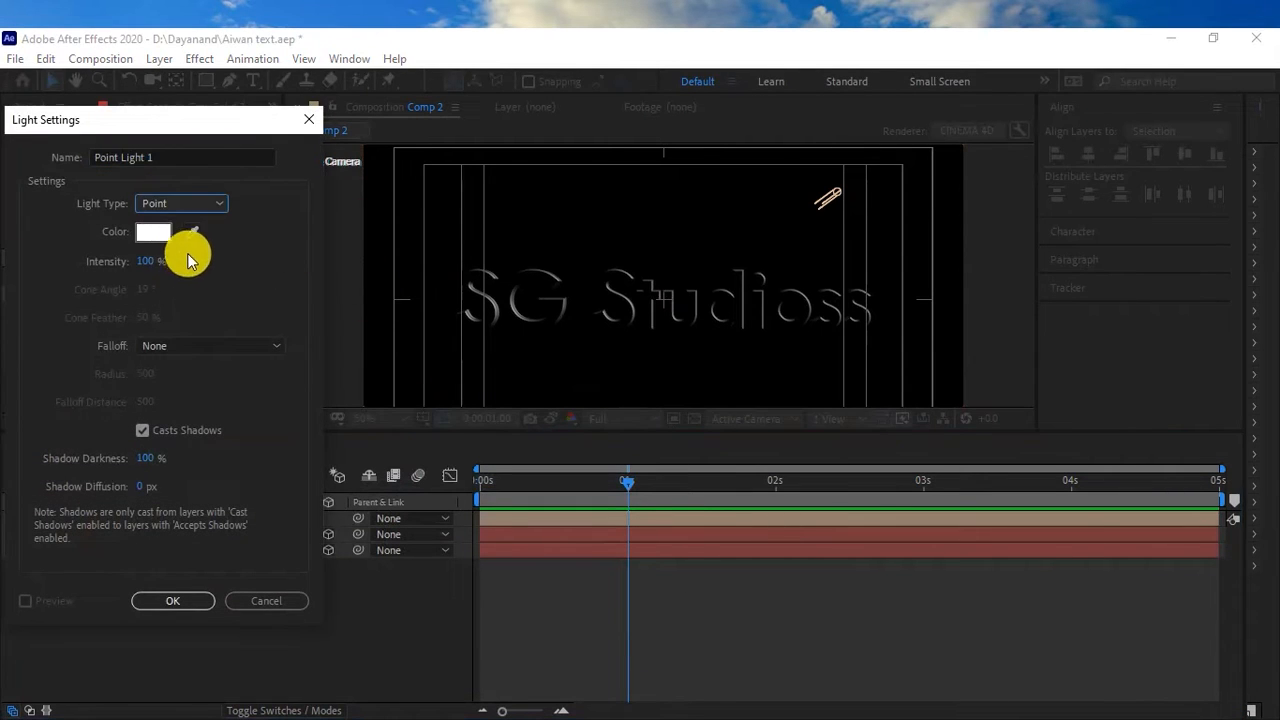
{"action": "left_click", "coordinate": [162, 600]}
Turn off Casts Shadows in the point light's Light Settings
{"action": "scroll", "coordinate": [697, 275], "scroll_direction": "down", "scroll_amount": 2}
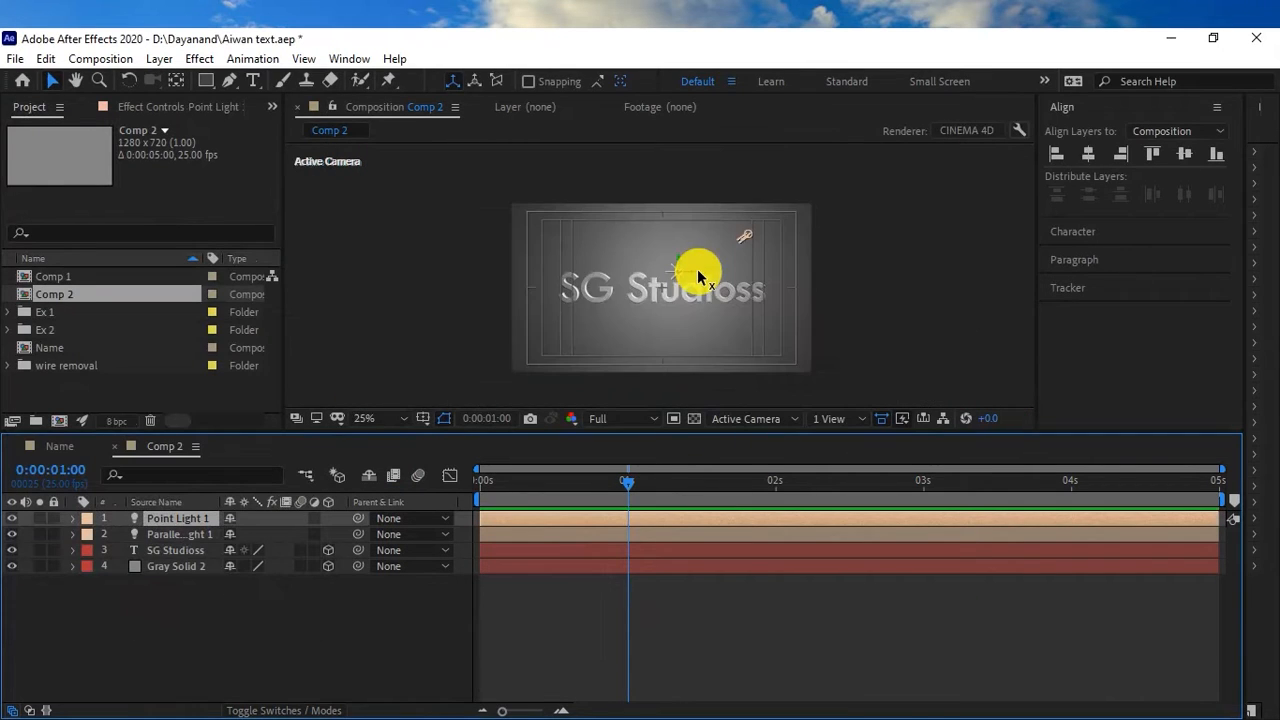
{"action": "scroll", "coordinate": [697, 275], "scroll_direction": "up", "scroll_amount": 2}
{"action": "left_click", "coordinate": [199, 521]}
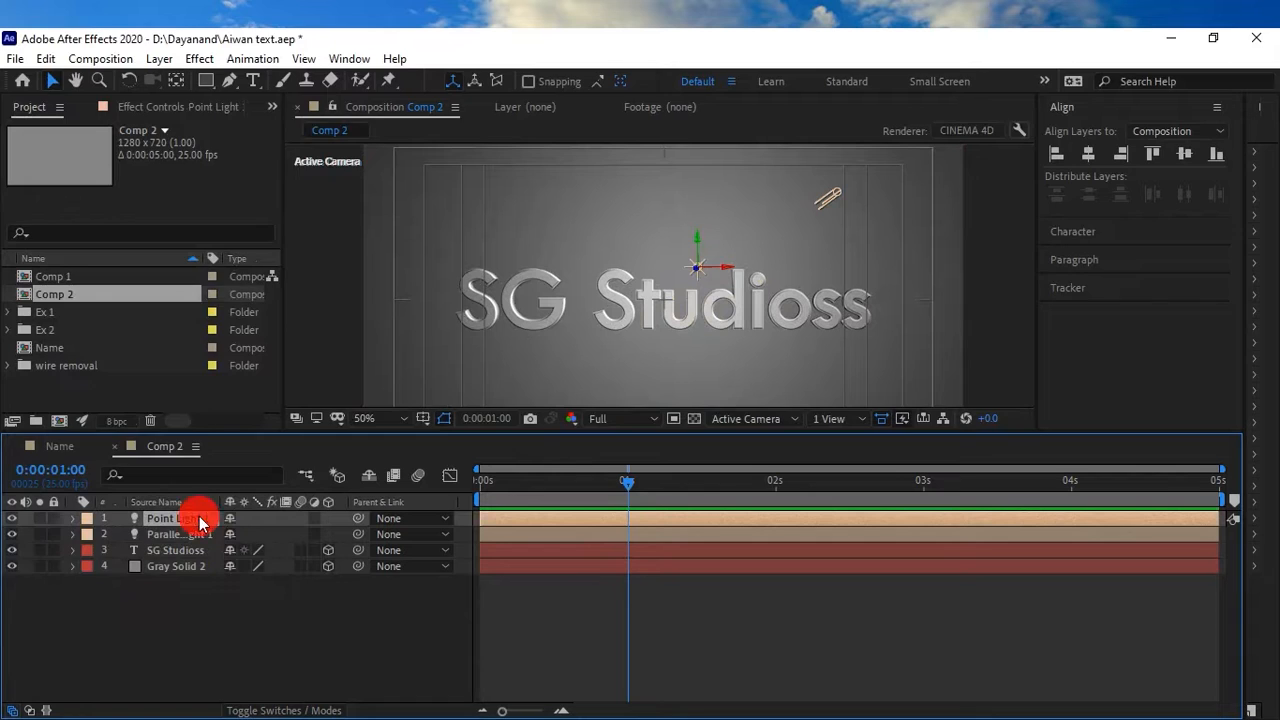
{"action": "double_click", "coordinate": [199, 521]}
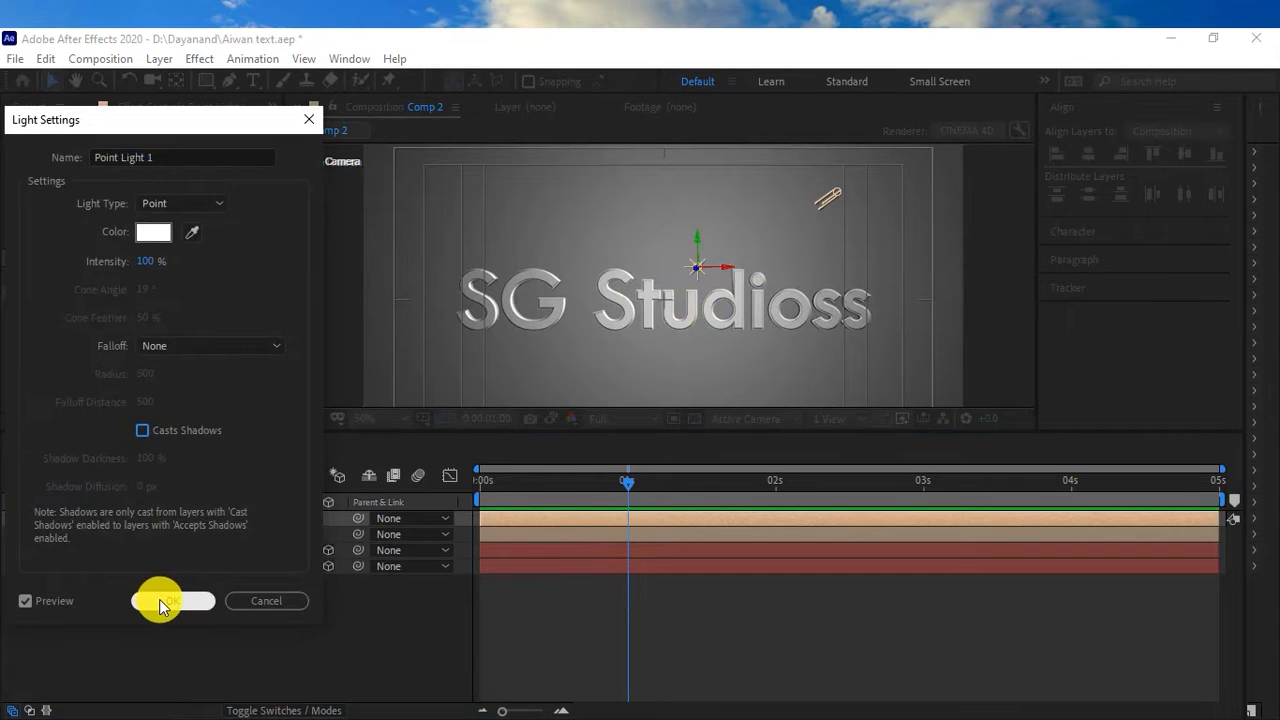
{"action": "left_click", "coordinate": [162, 601]}
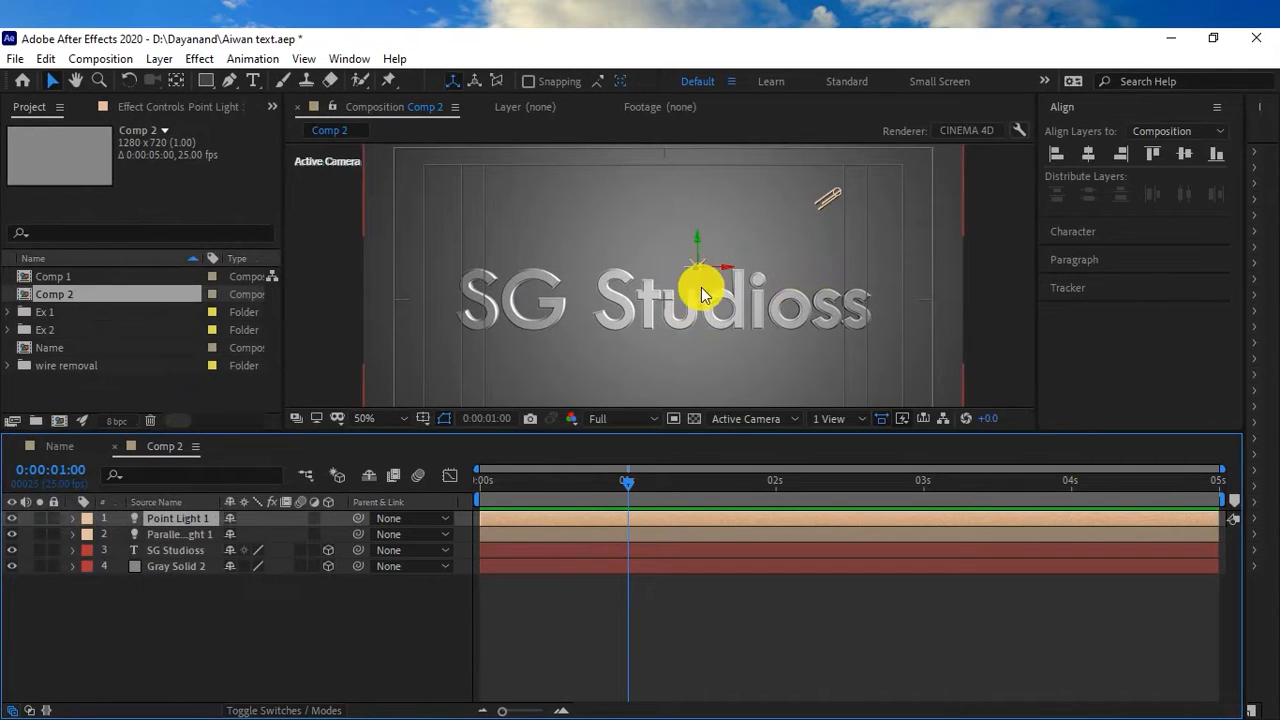
Reposition the point light so that it sits just below the letters "SG" of the text
{"action": "left_click_drag", "start_coordinate": [694, 271], "coordinate": [529, 320]}
{"action": "left_click_drag", "start_coordinate": [555, 372], "coordinate": [518, 255]}
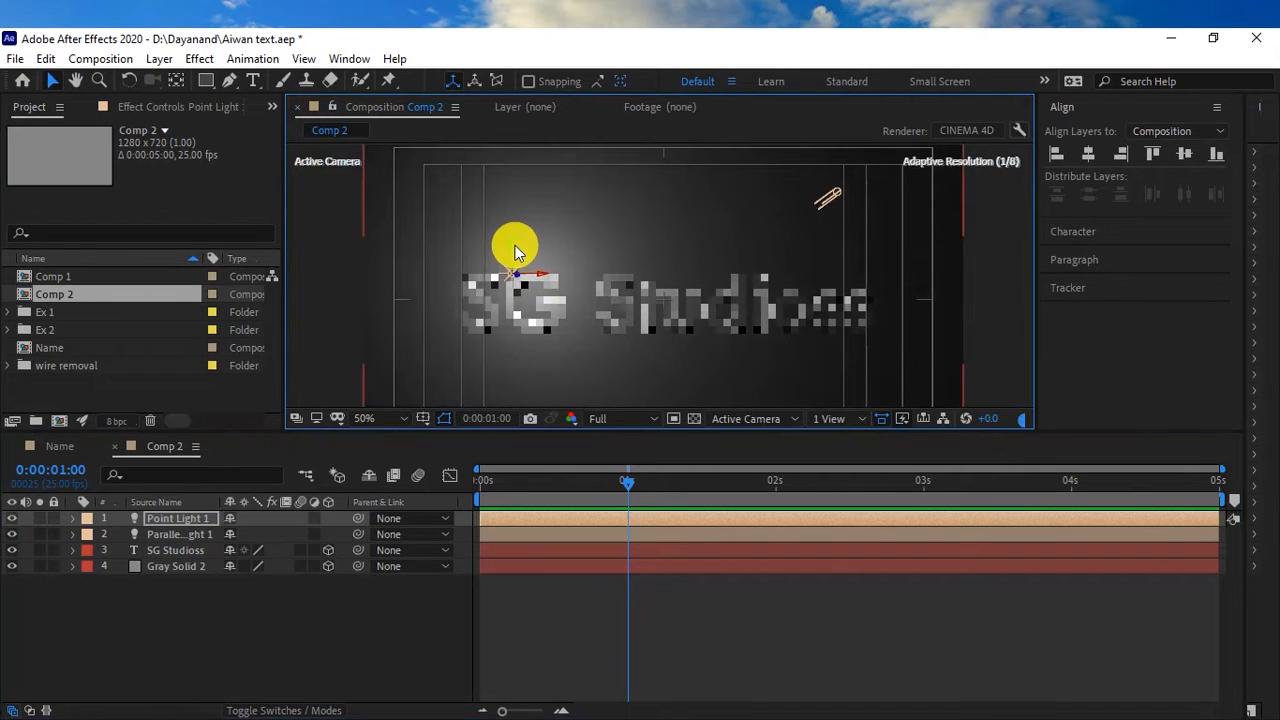
{"action": "left_click", "coordinate": [510, 248]}
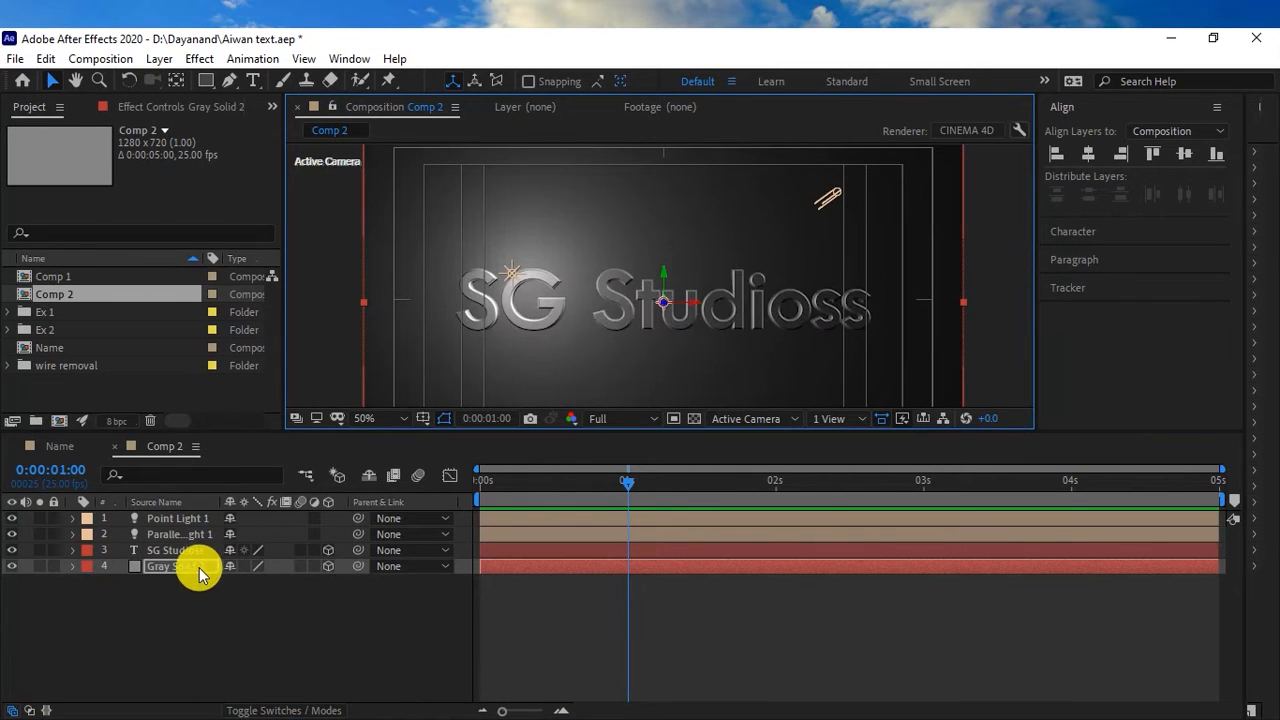
{"action": "left_click", "coordinate": [182, 518]}
{"action": "left_click_drag", "start_coordinate": [509, 248], "coordinate": [526, 323]}
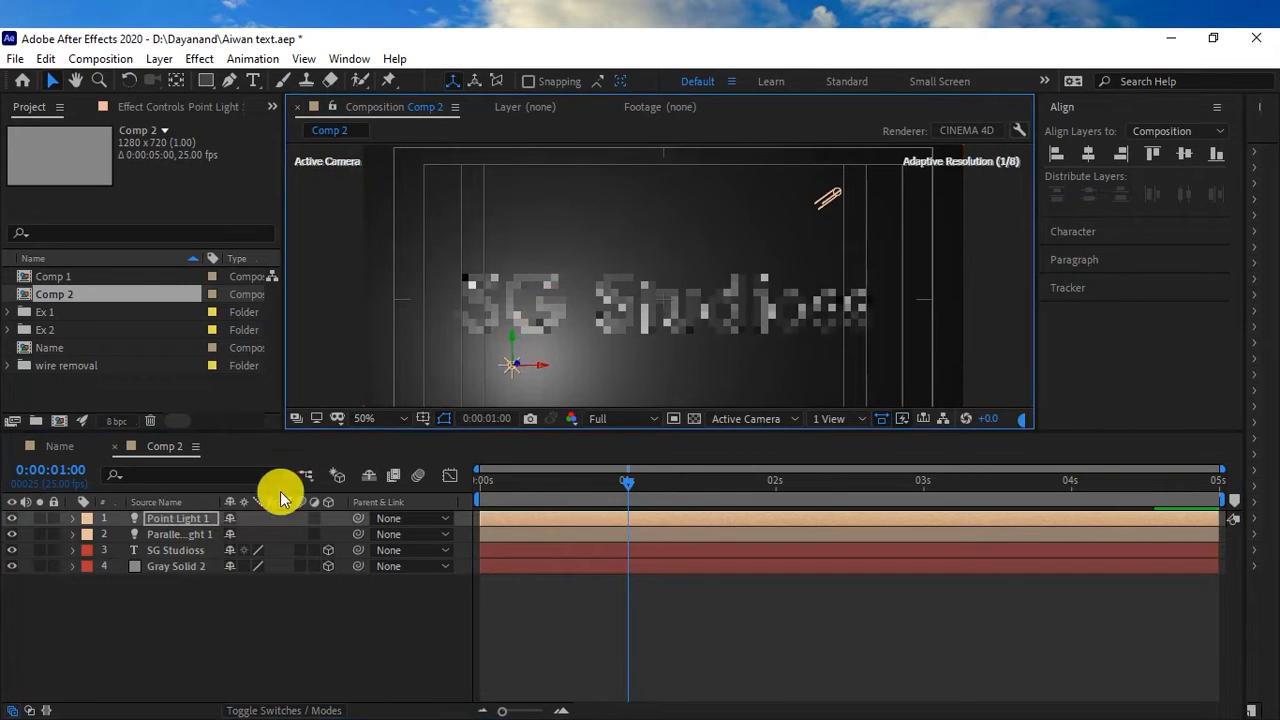
Select the parallel light and lower the composition preview resolution to Quarter
{"action": "left_click", "coordinate": [180, 534]}
{"action": "left_click", "coordinate": [636, 422]}
{"action": "left_click", "coordinate": [614, 483]}
{"action": "left_click", "coordinate": [636, 422]}
{"action": "left_click", "coordinate": [622, 520]}
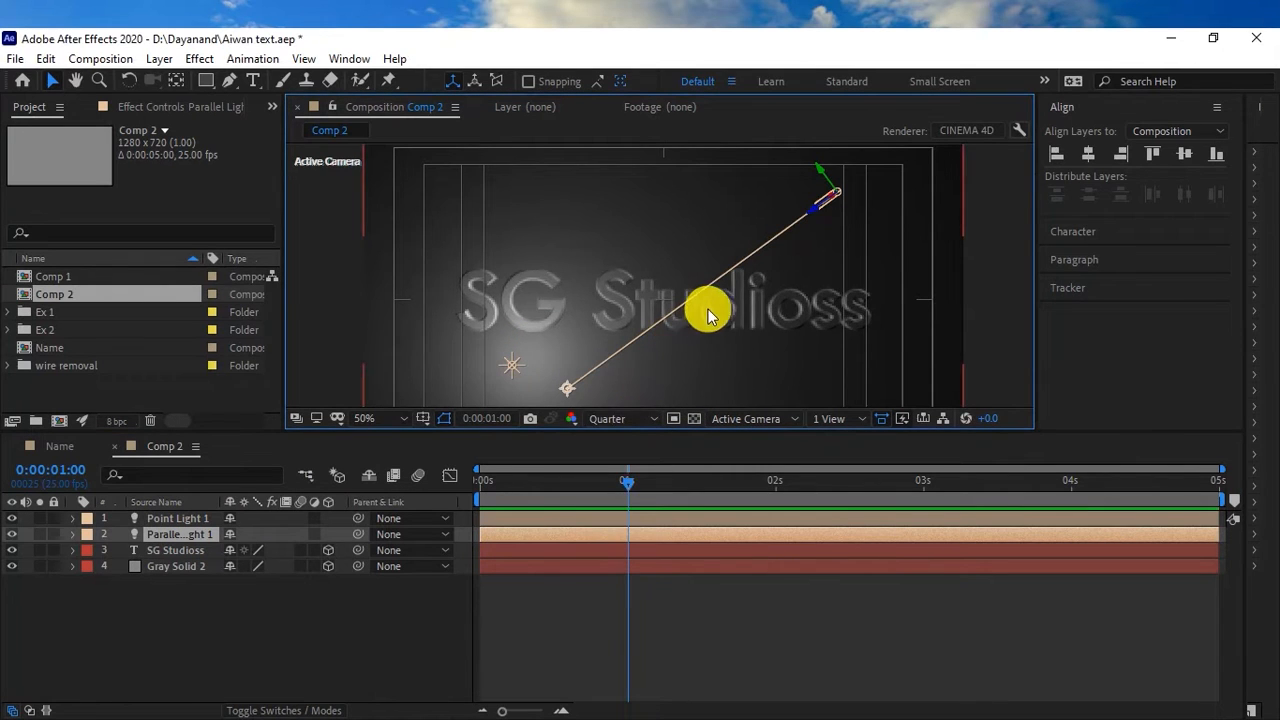
Shift the parallel light's point of interest down and to the left, and move the light farther toward the frame's upper-right corner
{"action": "scroll", "coordinate": [716, 295], "scroll_direction": "down", "scroll_amount": 2}
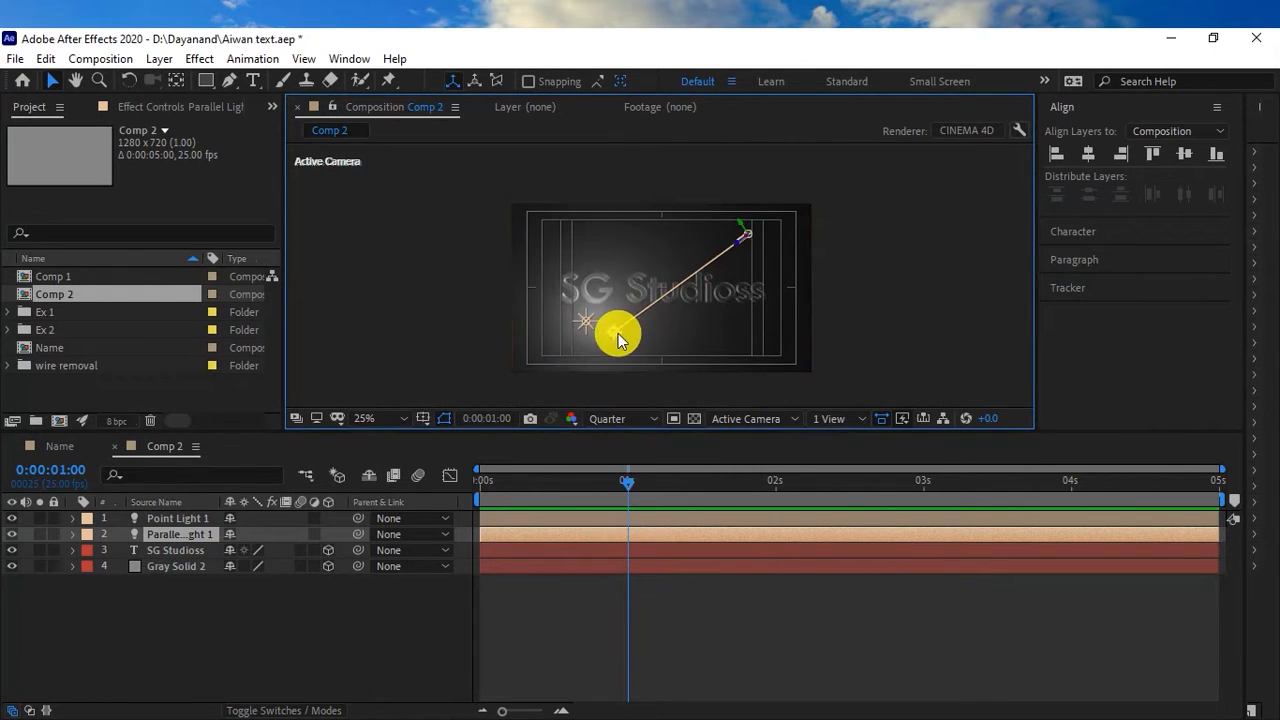
{"action": "mouse_move", "coordinate": [614, 336]}
{"action": "left_mouse_down"}
{"action": "mouse_move", "coordinate": [614, 356]}
{"action": "mouse_move", "coordinate": [604, 344]}
{"action": "left_mouse_up"}
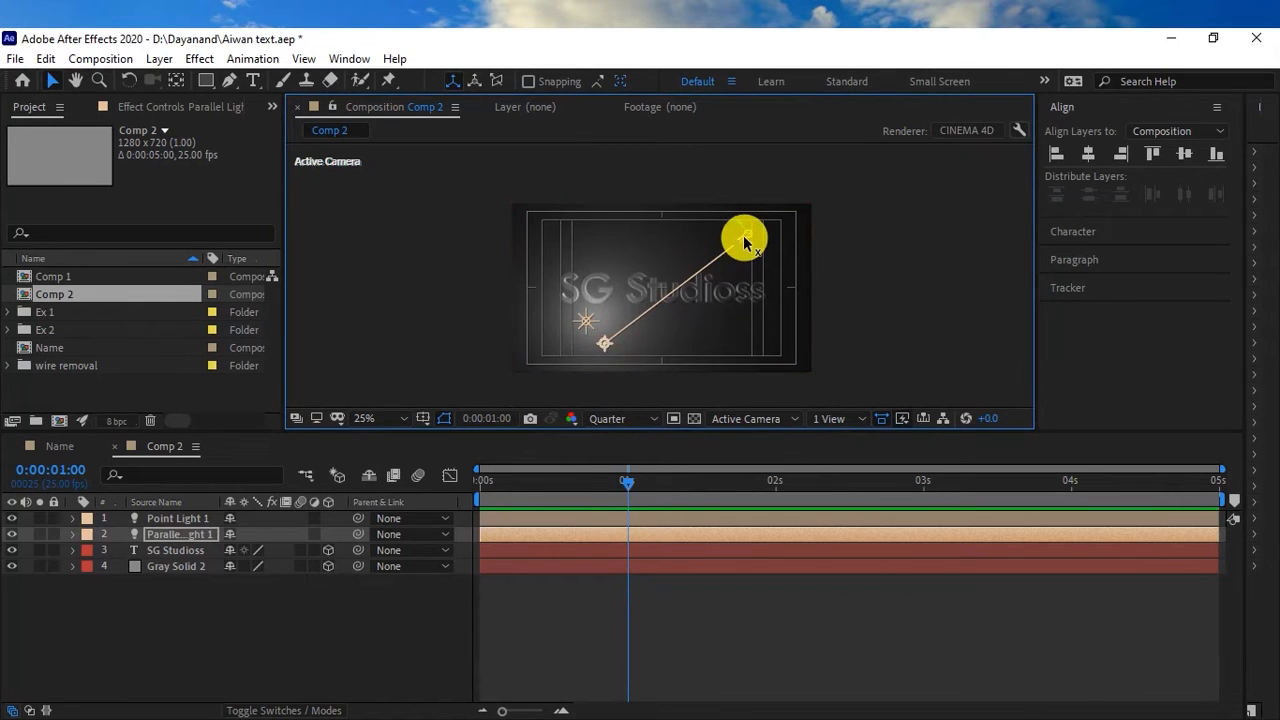
{"action": "left_click_drag", "start_coordinate": [745, 240], "coordinate": [817, 239]}
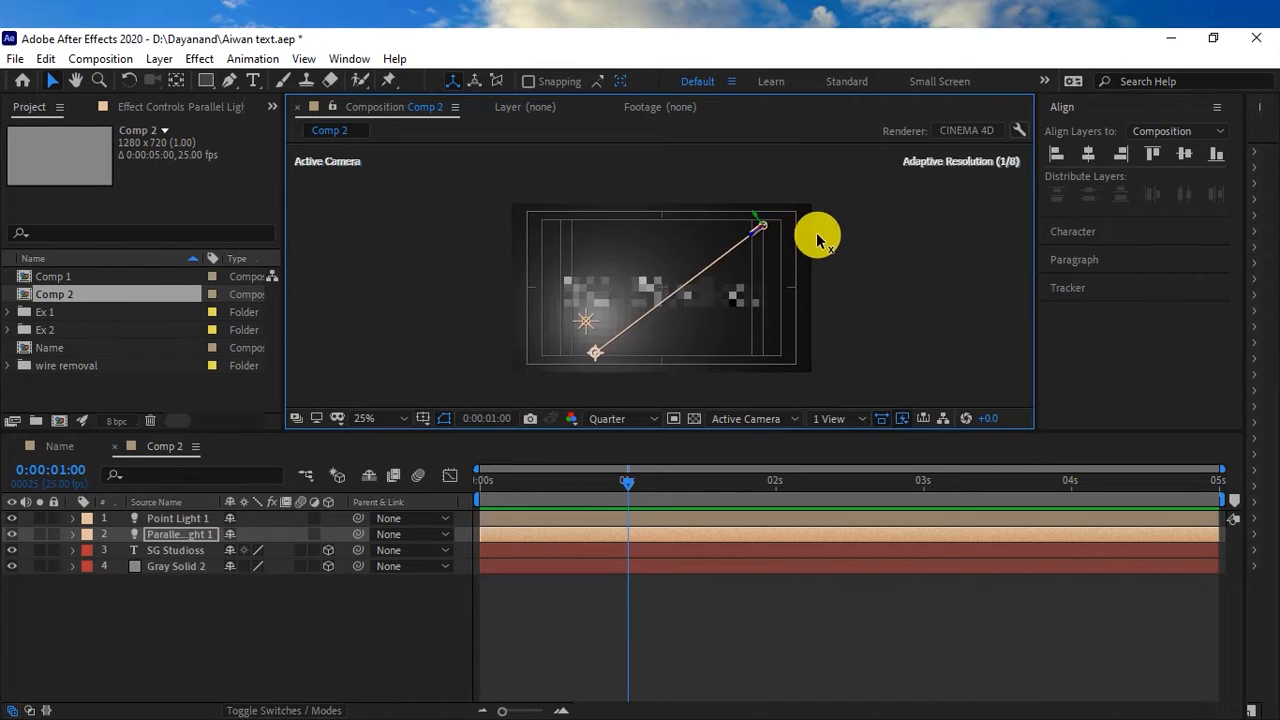
{"action": "key", "text": "period"}
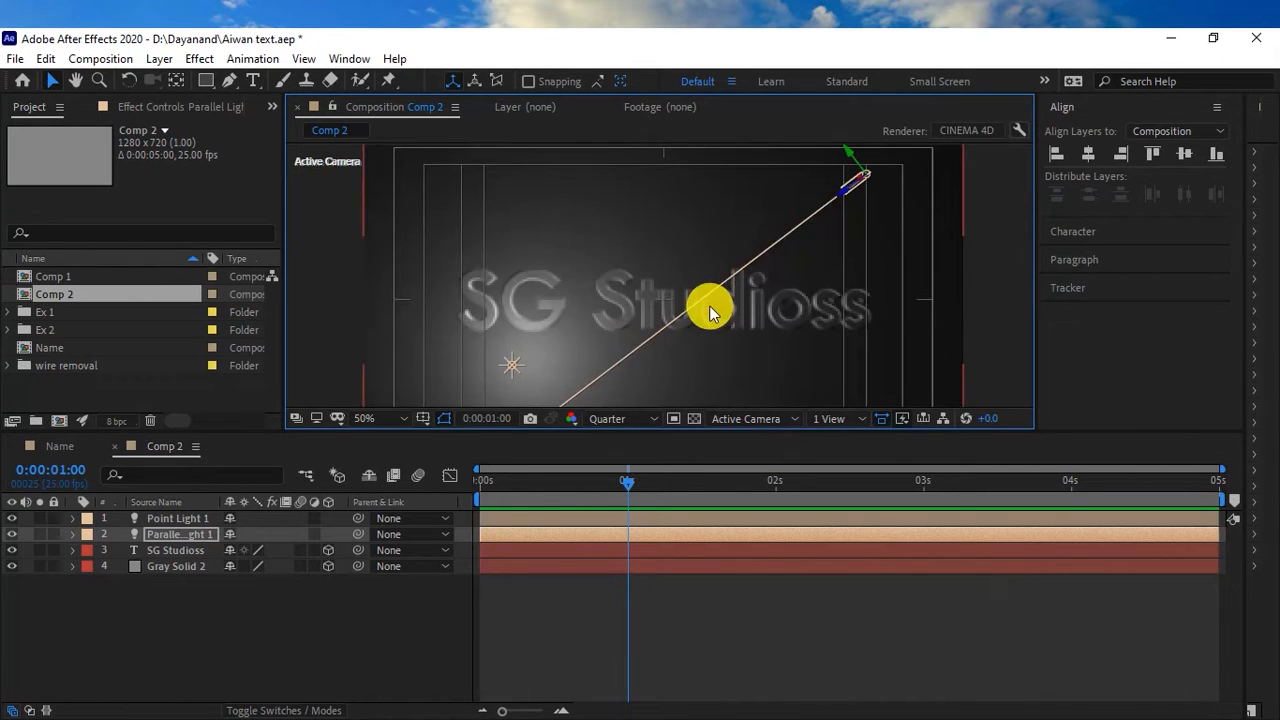
{"action": "key", "text": "comma"}
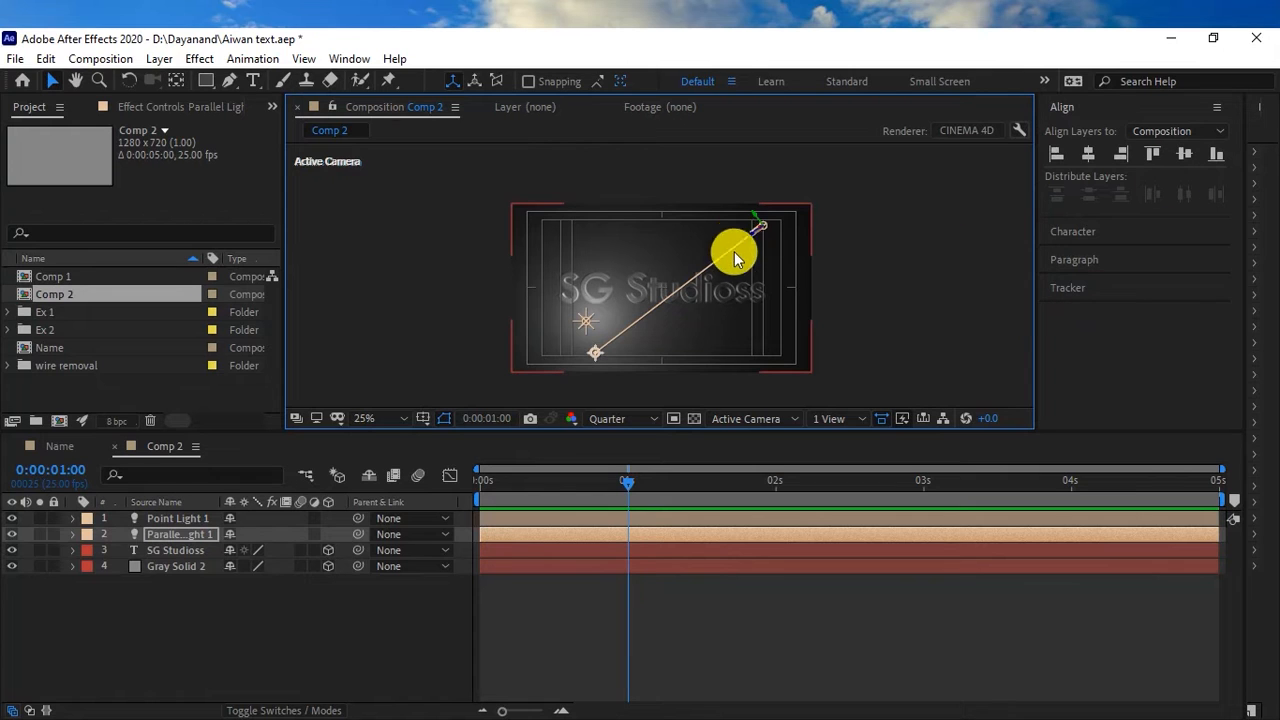
In the Top view, move the parallel light along its depth until it lies just in front of the text
{"action": "left_click", "coordinate": [764, 418]}
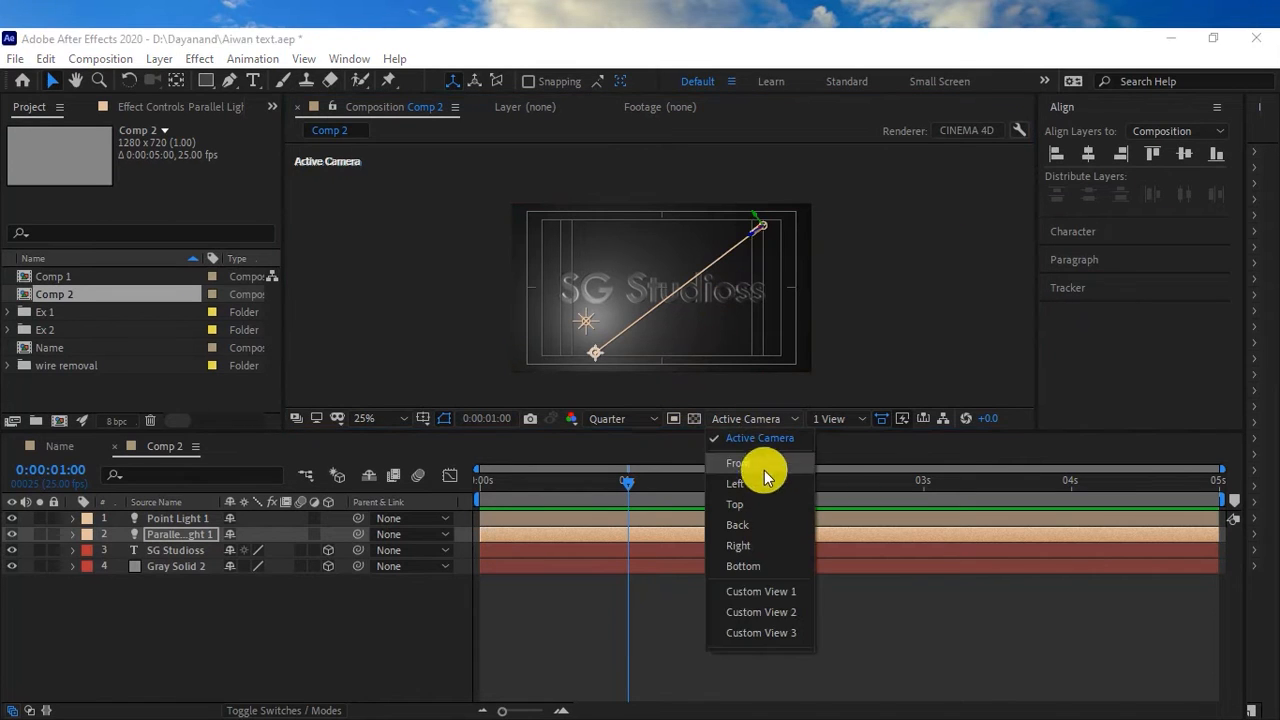
{"action": "left_click", "coordinate": [757, 505]}
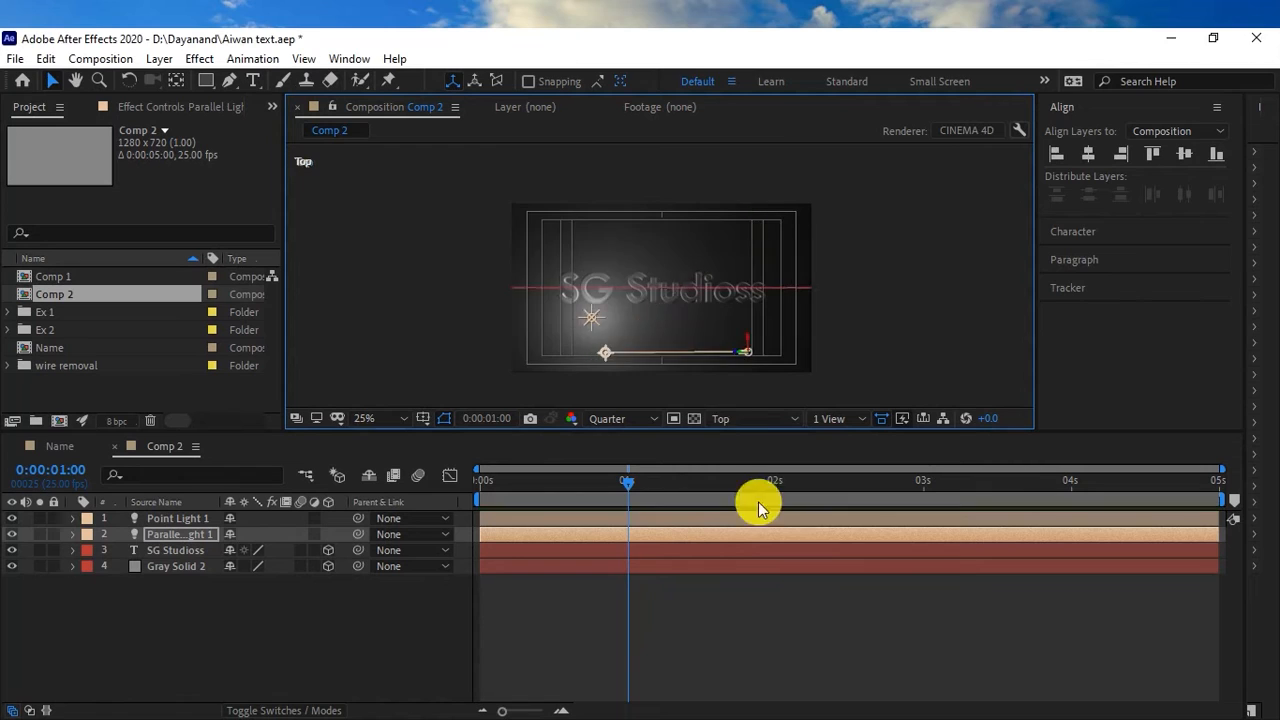
{"action": "left_click_drag", "start_coordinate": [745, 341], "coordinate": [740, 298]}
{"action": "scroll", "coordinate": [740, 298], "scroll_direction": "up", "scroll_amount": 2}
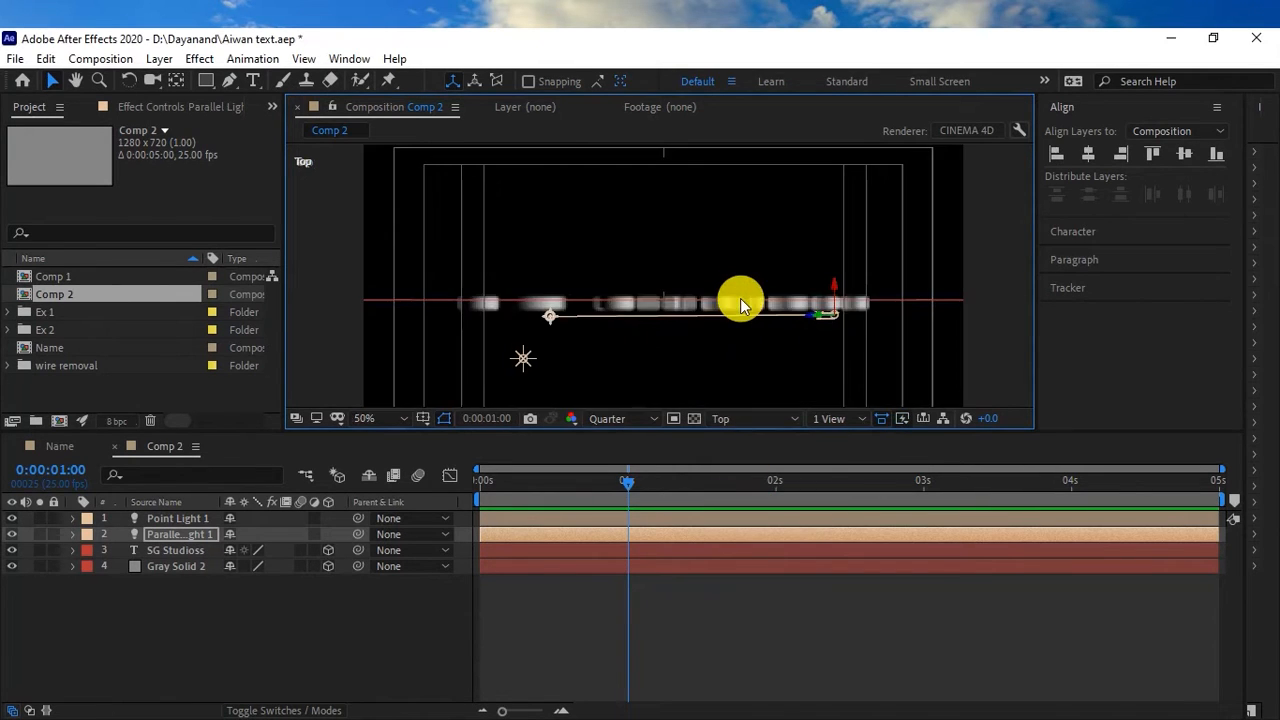
Move the "SG Studioss" text slightly forward from the gray solid in the Top view, and return to the Active Camera view
{"action": "left_click", "coordinate": [682, 308]}
{"action": "scroll", "coordinate": [662, 345], "scroll_direction": "up", "scroll_amount": 2}
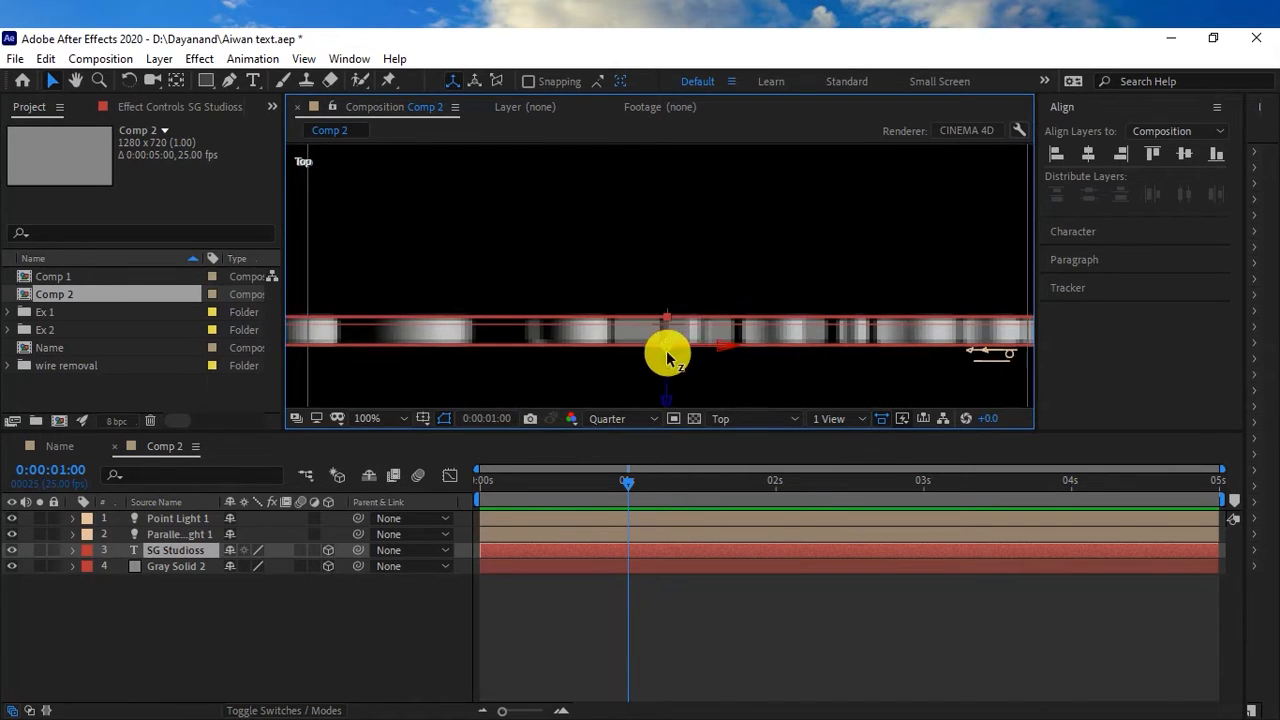
{"action": "left_click_drag", "start_coordinate": [667, 386], "coordinate": [667, 393]}
{"action": "scroll", "coordinate": [731, 306], "scroll_direction": "down", "scroll_amount": 4}
{"action": "left_click", "coordinate": [785, 420]}
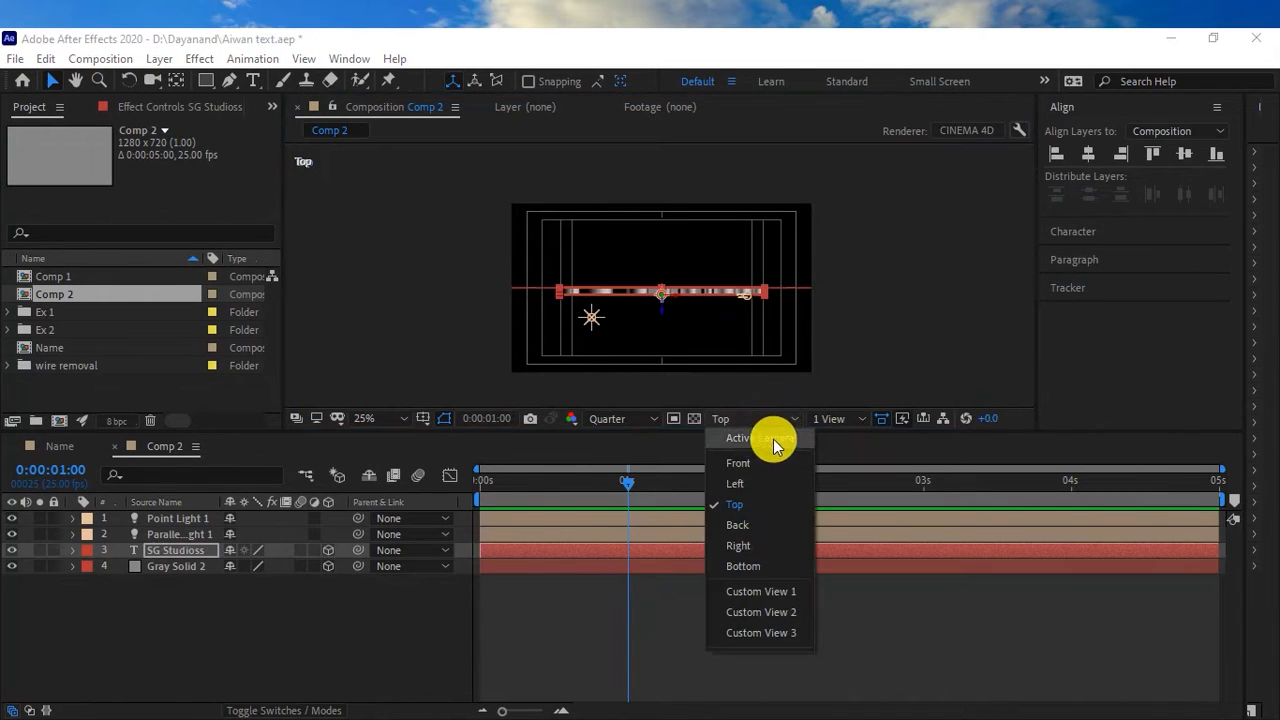
{"action": "left_click", "coordinate": [770, 437]}
{"action": "scroll", "coordinate": [674, 323], "scroll_direction": "up", "scroll_amount": 2}
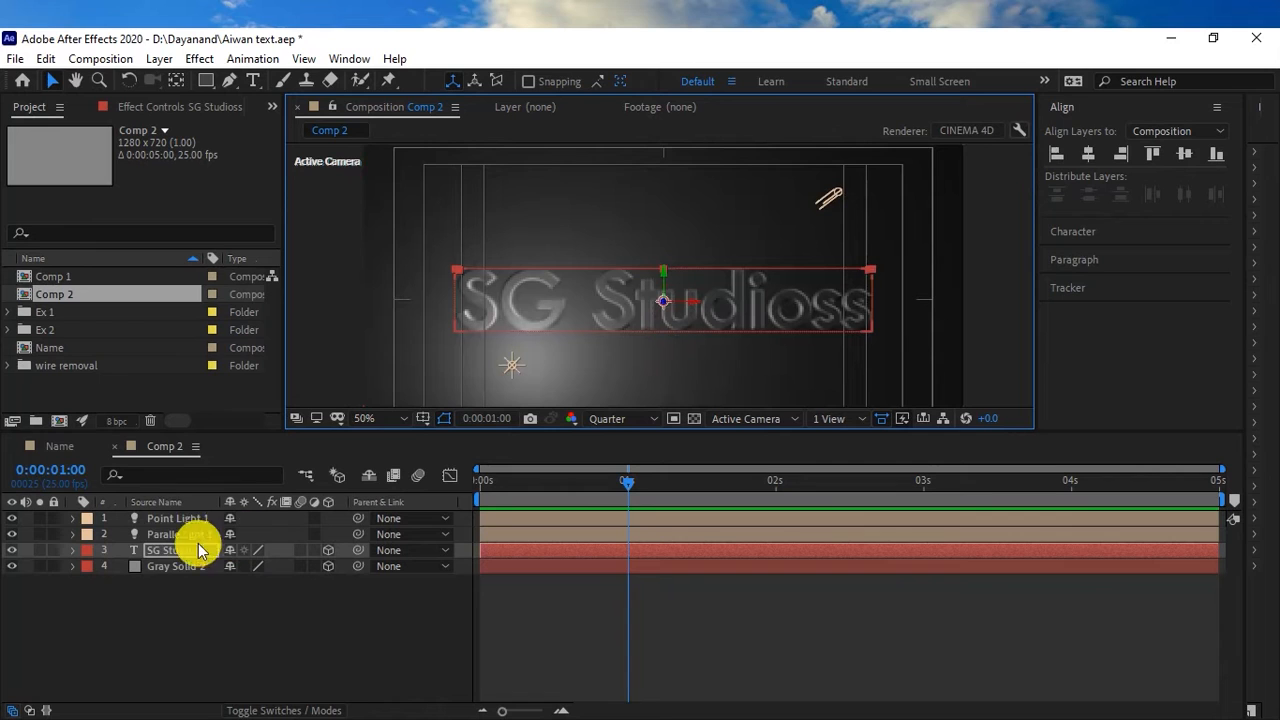
Turn on Casts Shadows in the Material Options of the "SG Studioss" text layer
{"action": "left_click", "coordinate": [157, 553]}
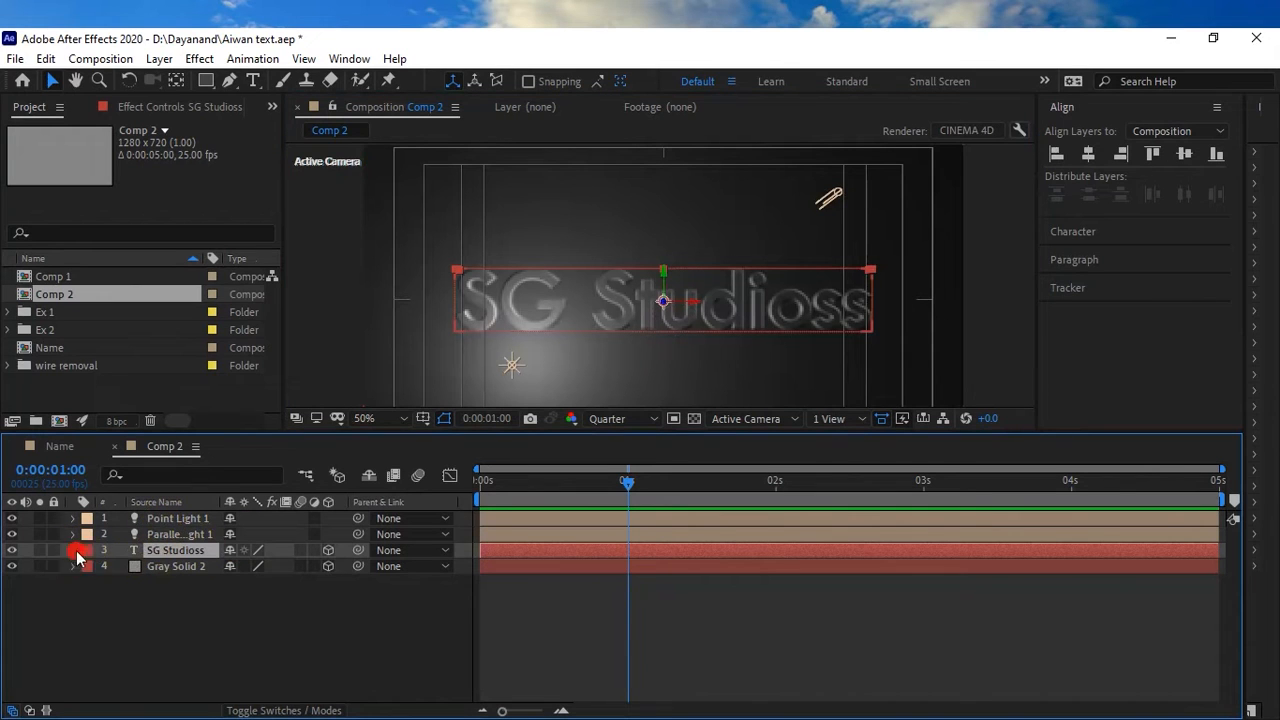
{"action": "left_click", "coordinate": [73, 551]}
{"action": "left_click", "coordinate": [88, 601]}
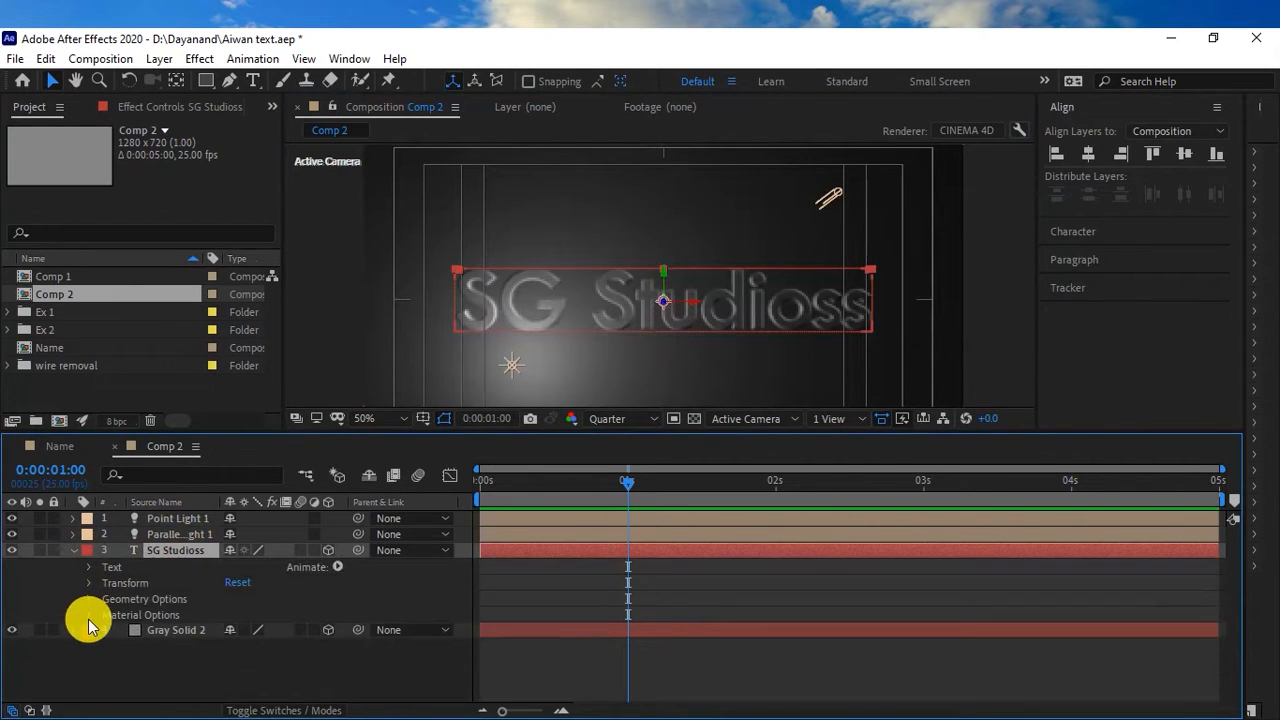
{"action": "left_click", "coordinate": [89, 615]}
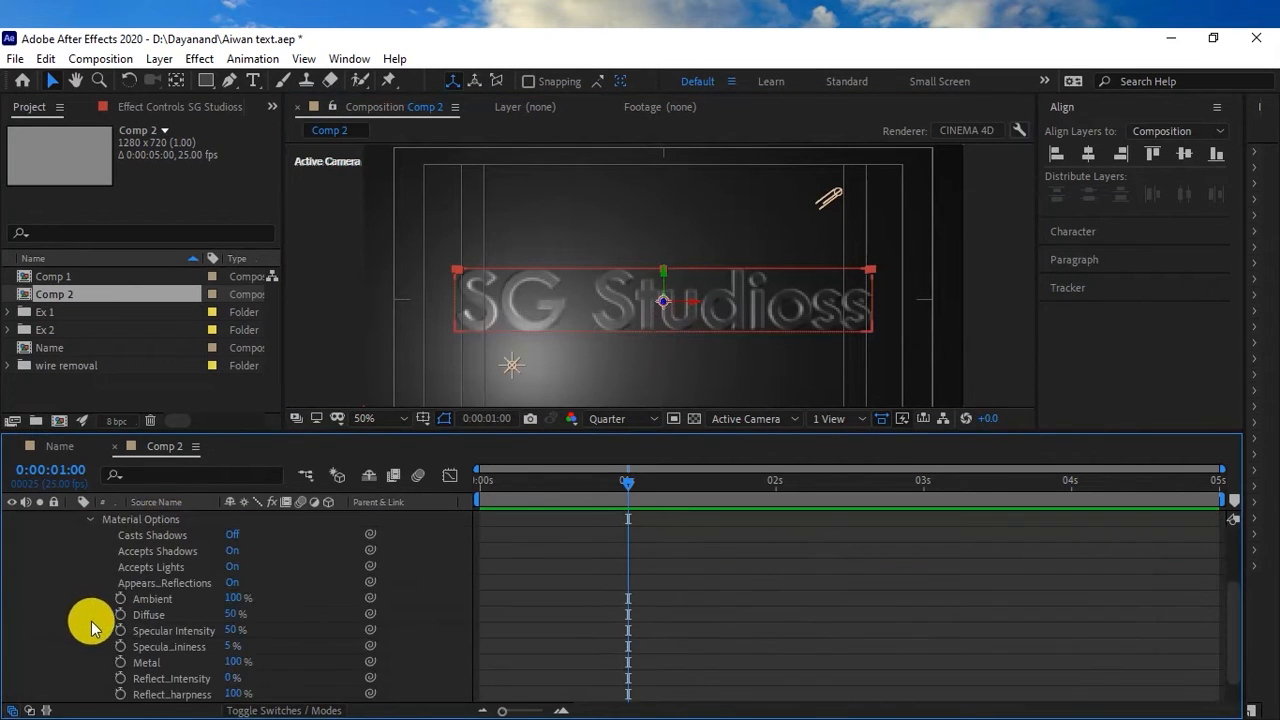
{"action": "left_click", "coordinate": [237, 536]}
{"action": "scroll", "coordinate": [85, 543], "scroll_direction": "up", "scroll_amount": 1}
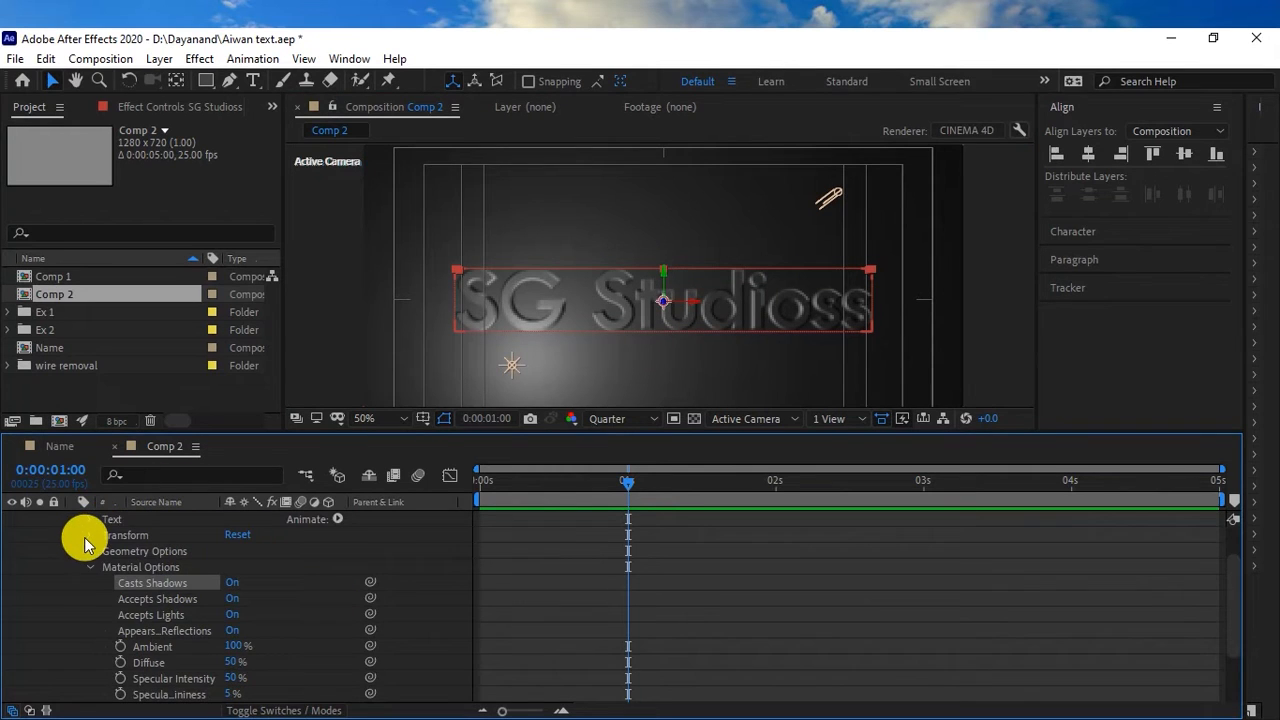
{"action": "left_click", "coordinate": [89, 566]}
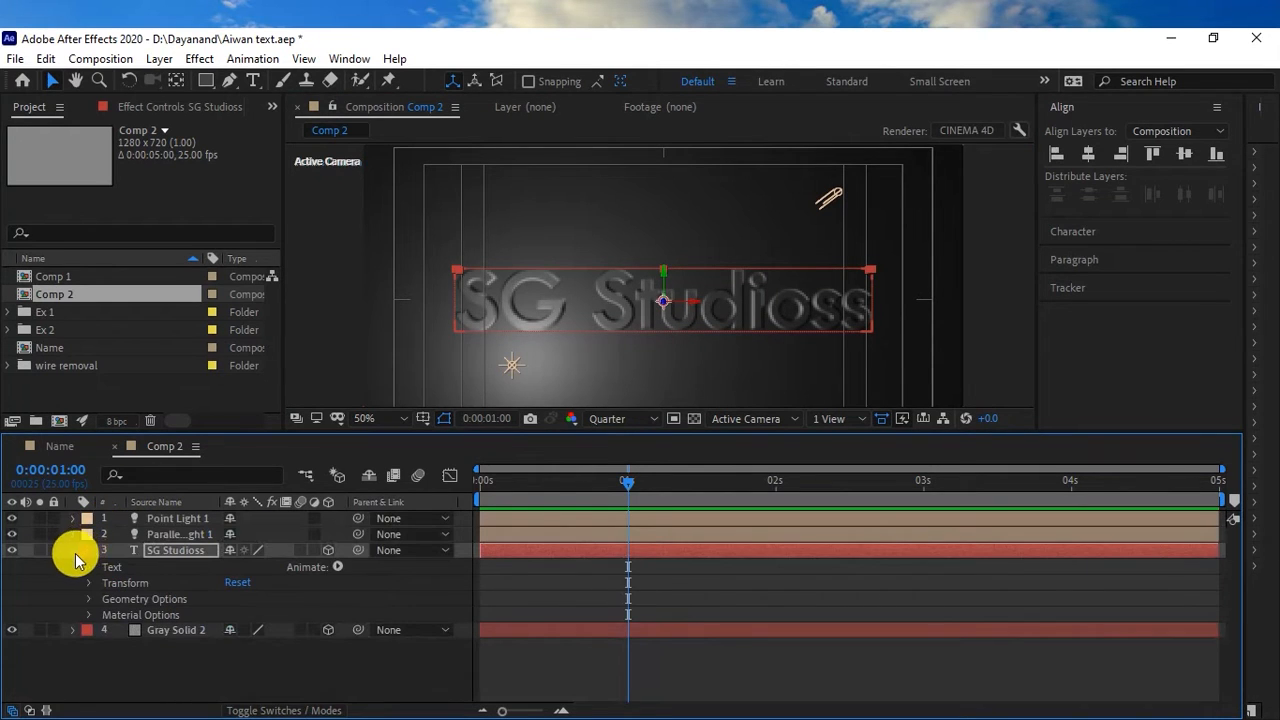
{"action": "left_click", "coordinate": [73, 552]}
Re-aim the parallel light by moving its point of interest to the frame's left edge, below the level of the text
{"action": "left_click", "coordinate": [838, 200]}
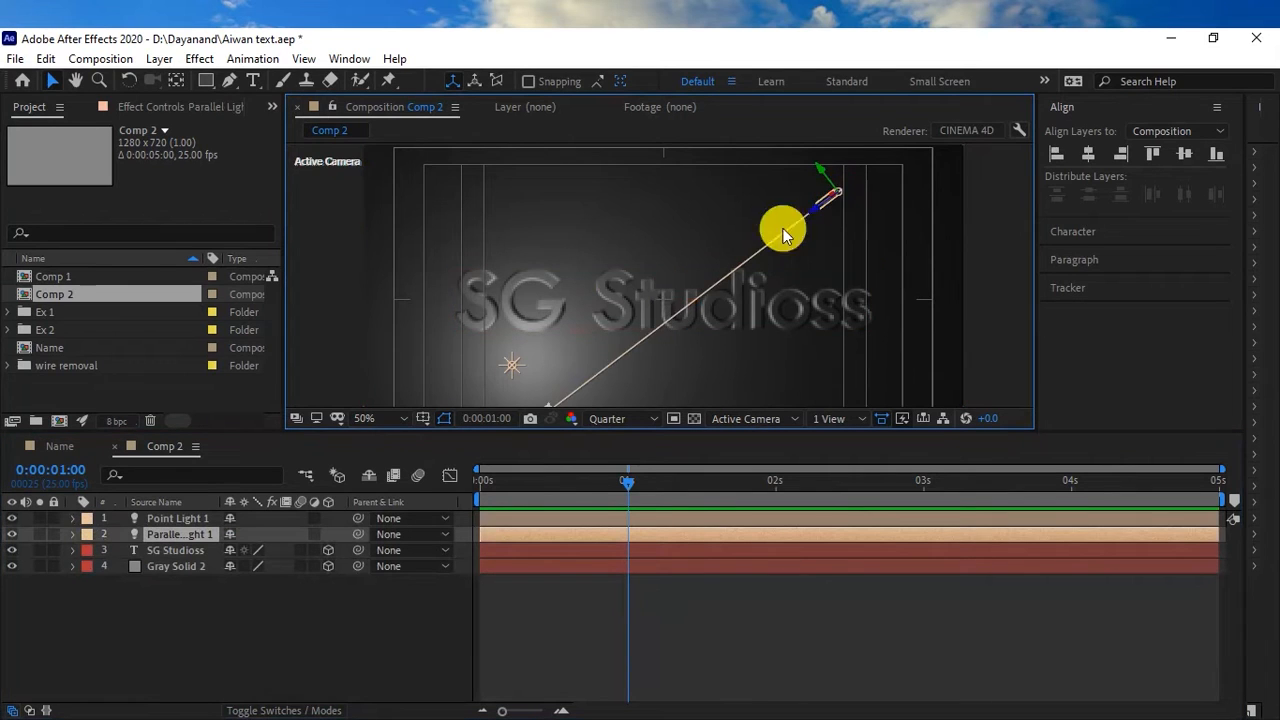
{"action": "scroll", "coordinate": [635, 301], "scroll_direction": "down", "scroll_amount": 1}
{"action": "mouse_move", "coordinate": [592, 358]}
{"action": "left_mouse_down"}
{"action": "mouse_move", "coordinate": [523, 409]}
{"action": "mouse_move", "coordinate": [612, 349]}
{"action": "mouse_move", "coordinate": [625, 316]}
{"action": "mouse_move", "coordinate": [661, 288]}
{"action": "mouse_move", "coordinate": [684, 366]}
{"action": "mouse_move", "coordinate": [573, 345]}
{"action": "left_mouse_up"}
{"action": "key", "text": "period"}
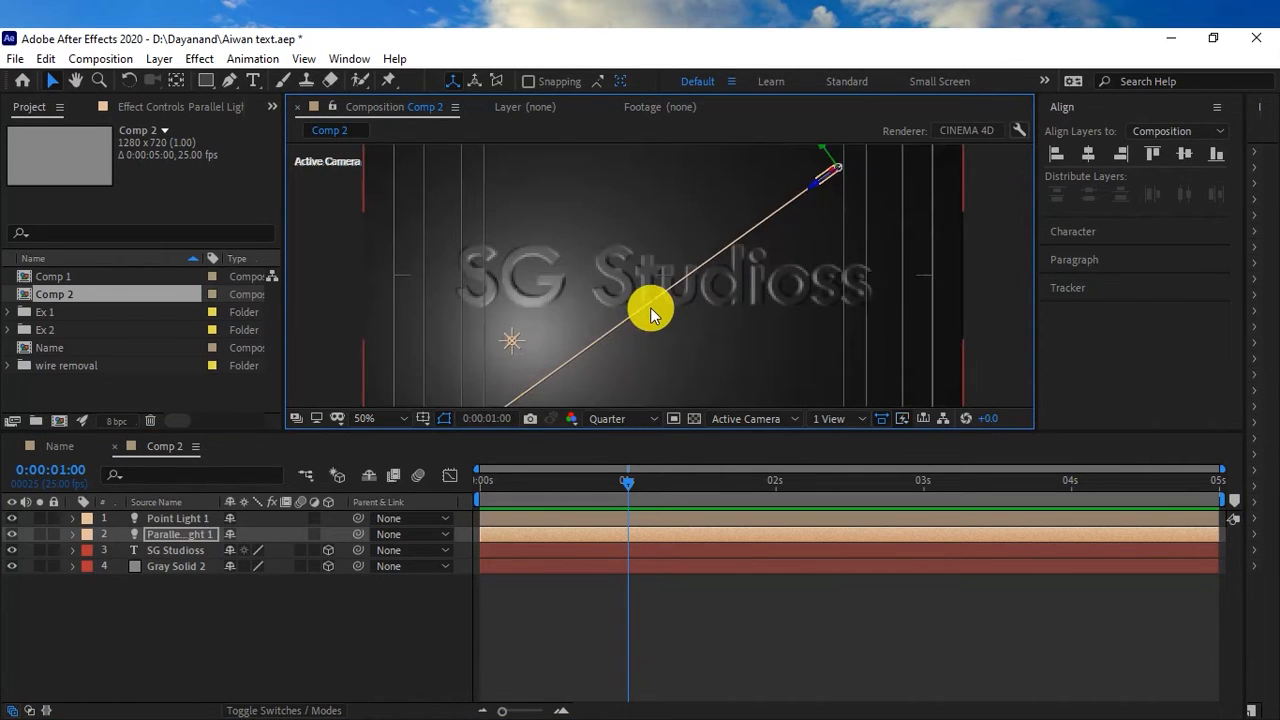
{"action": "key", "text": "comma"}
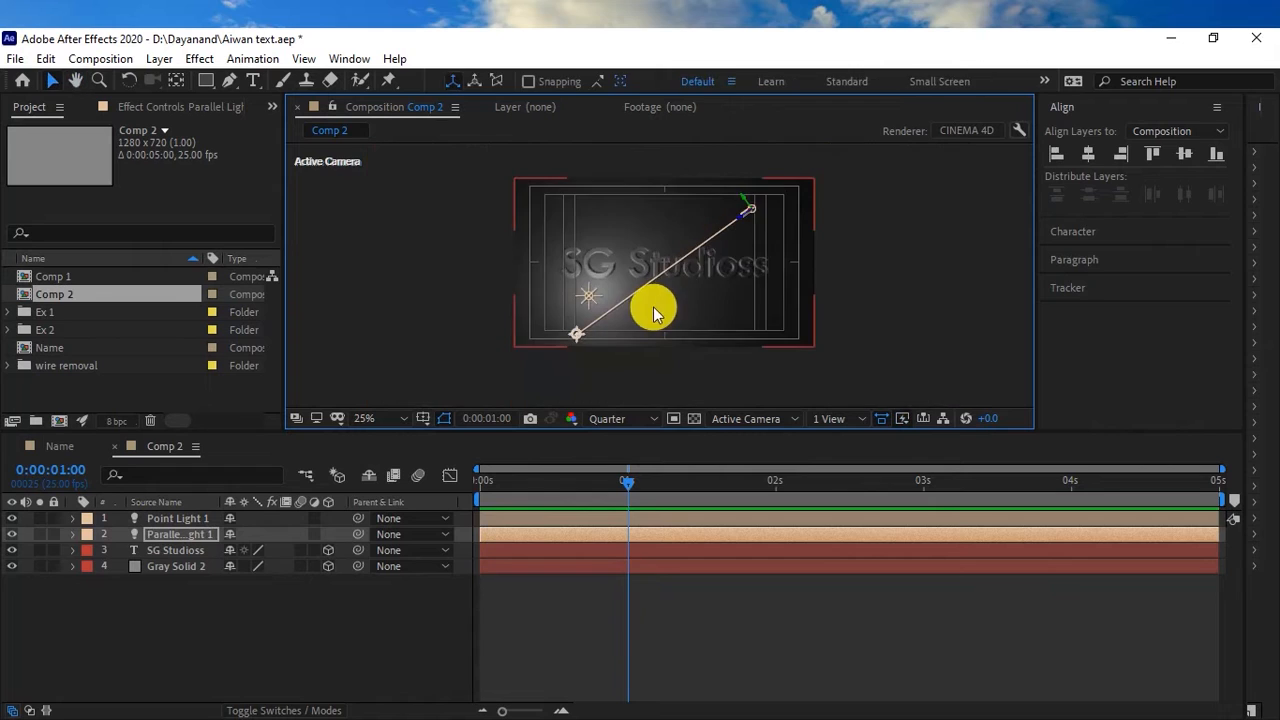
{"action": "left_click_drag", "start_coordinate": [751, 208], "coordinate": [762, 223]}
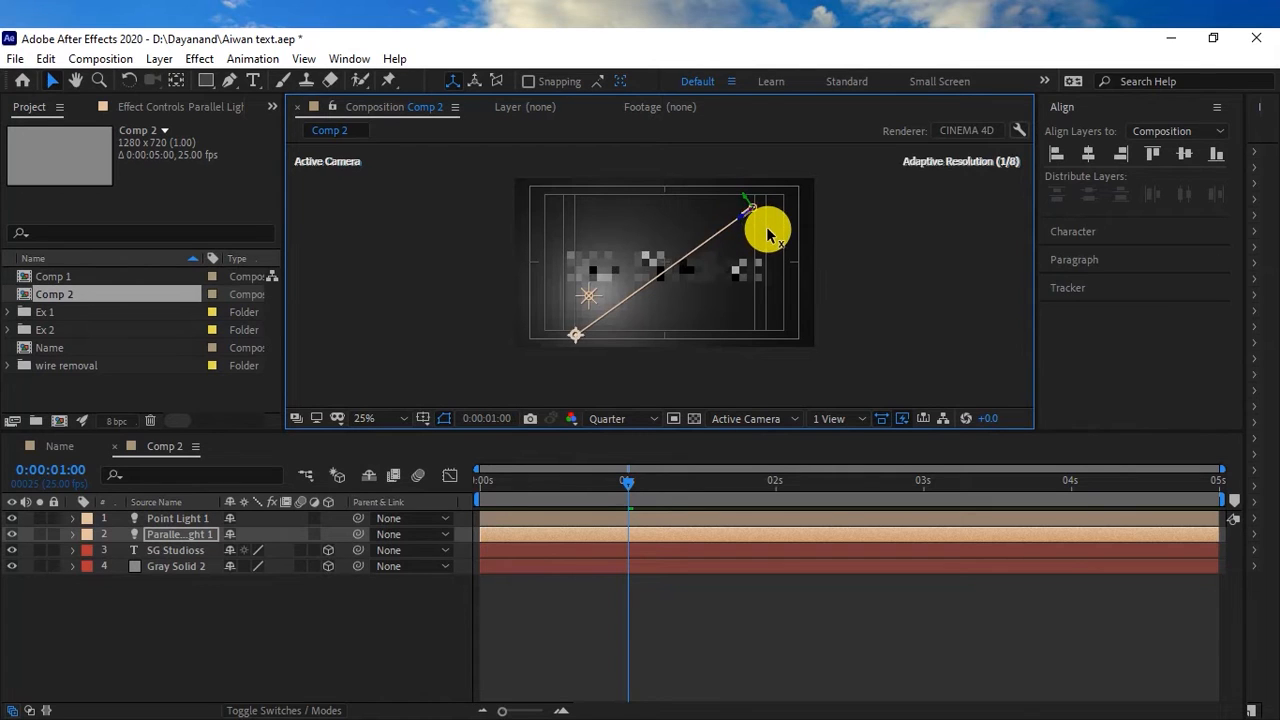
{"action": "left_click_drag", "start_coordinate": [763, 237], "coordinate": [760, 229]}
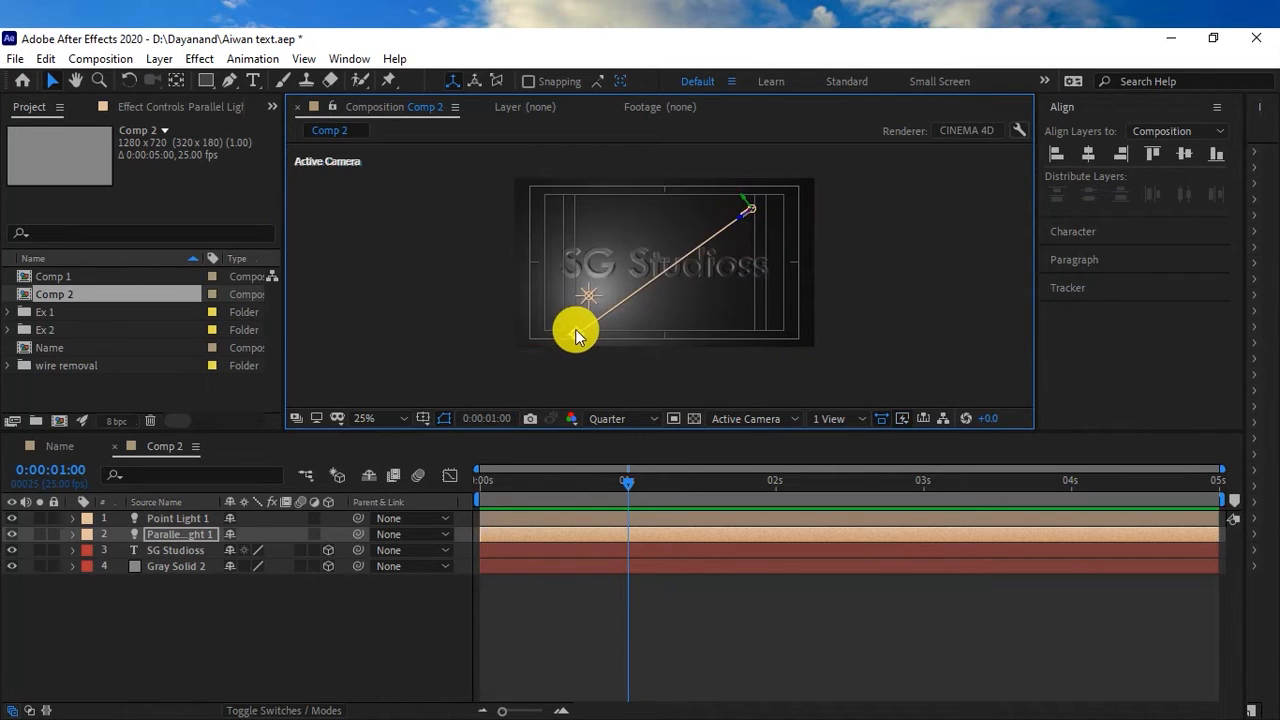
{"action": "left_click_drag", "start_coordinate": [576, 334], "coordinate": [530, 315]}
{"action": "scroll", "coordinate": [666, 277], "scroll_direction": "up", "scroll_amount": 2}
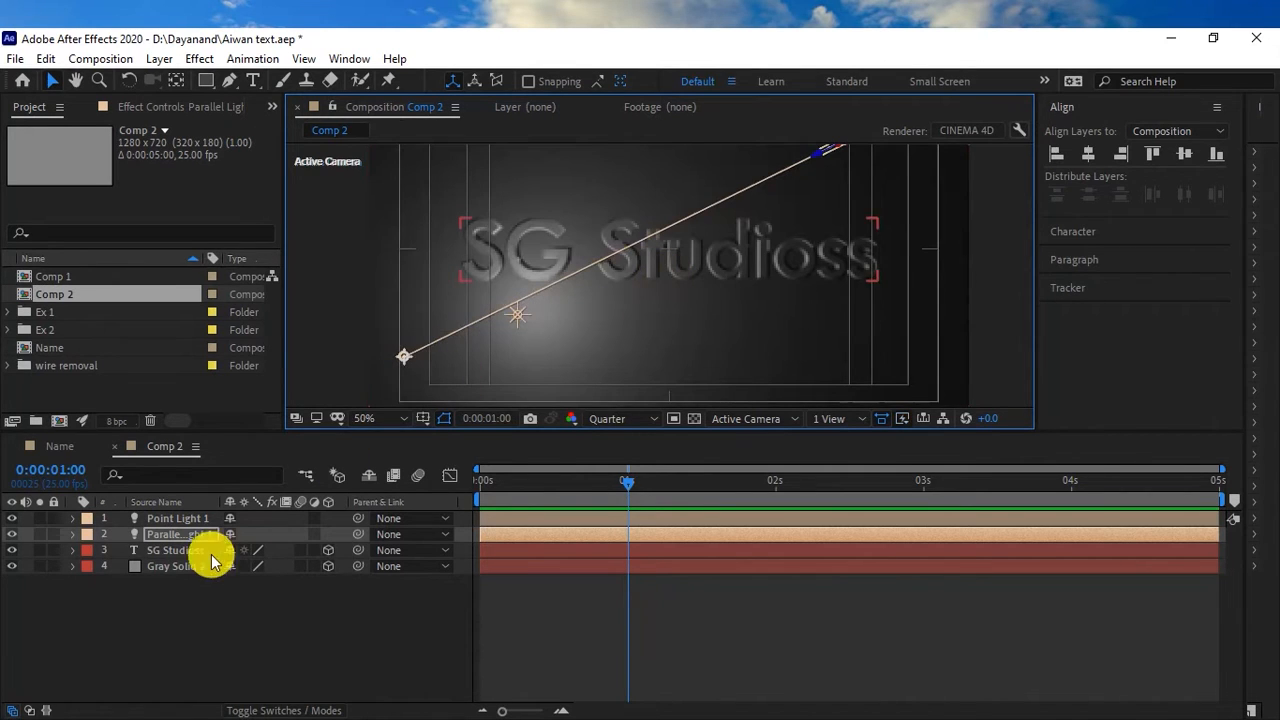
Adjust the parallel light's intensity in its Light Settings and apply it
{"action": "left_click", "coordinate": [181, 550]}
{"action": "double_click", "coordinate": [180, 536]}
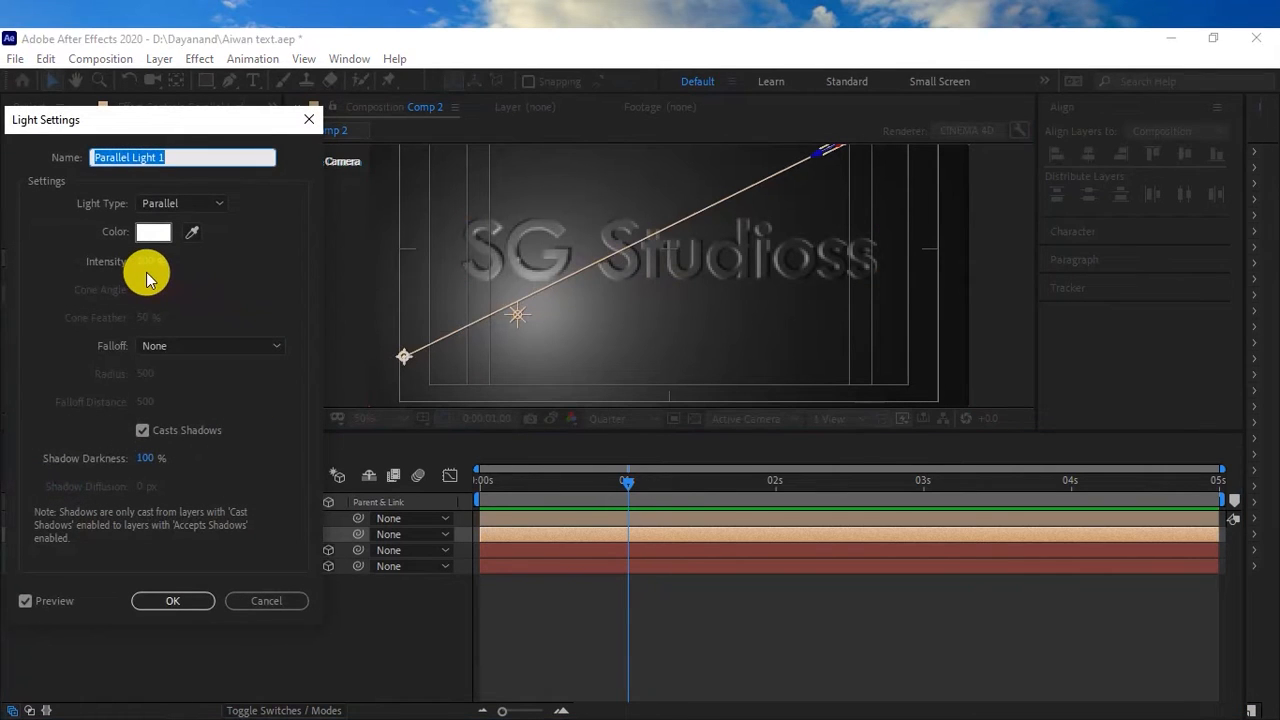
{"action": "left_click_drag", "start_coordinate": [146, 271], "coordinate": [230, 268]}
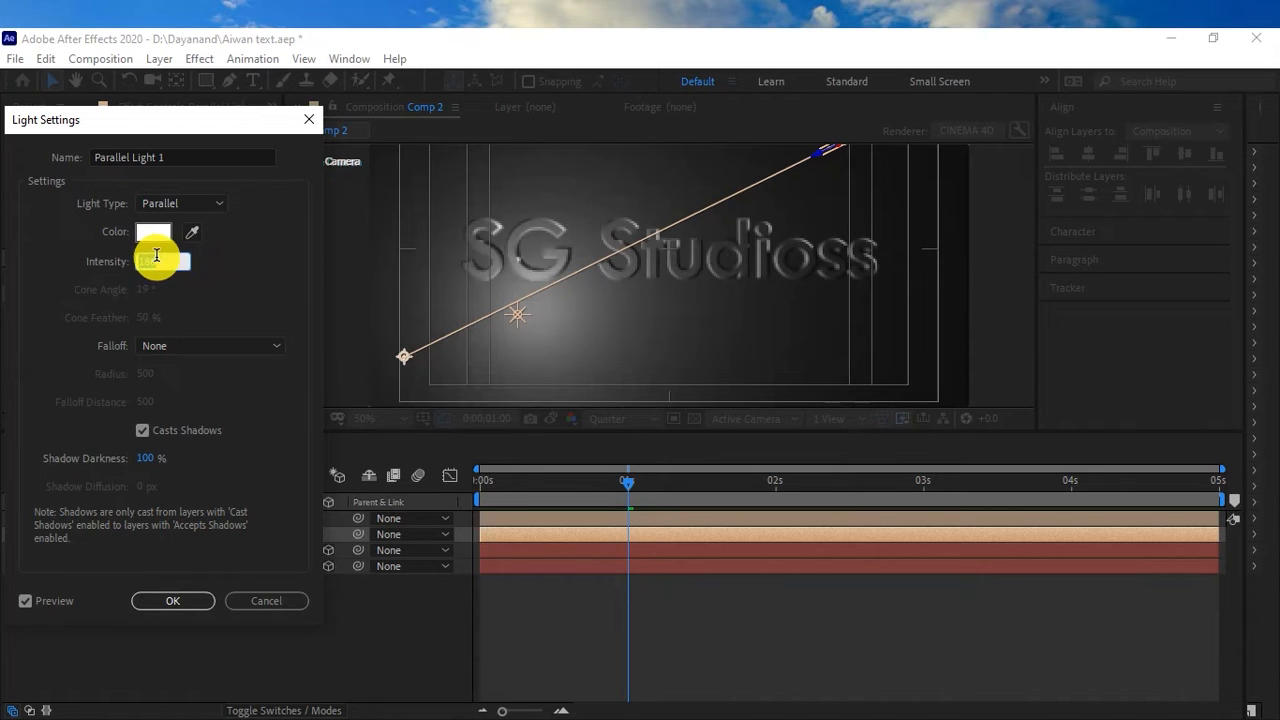
{"action": "key", "text": "Return"}
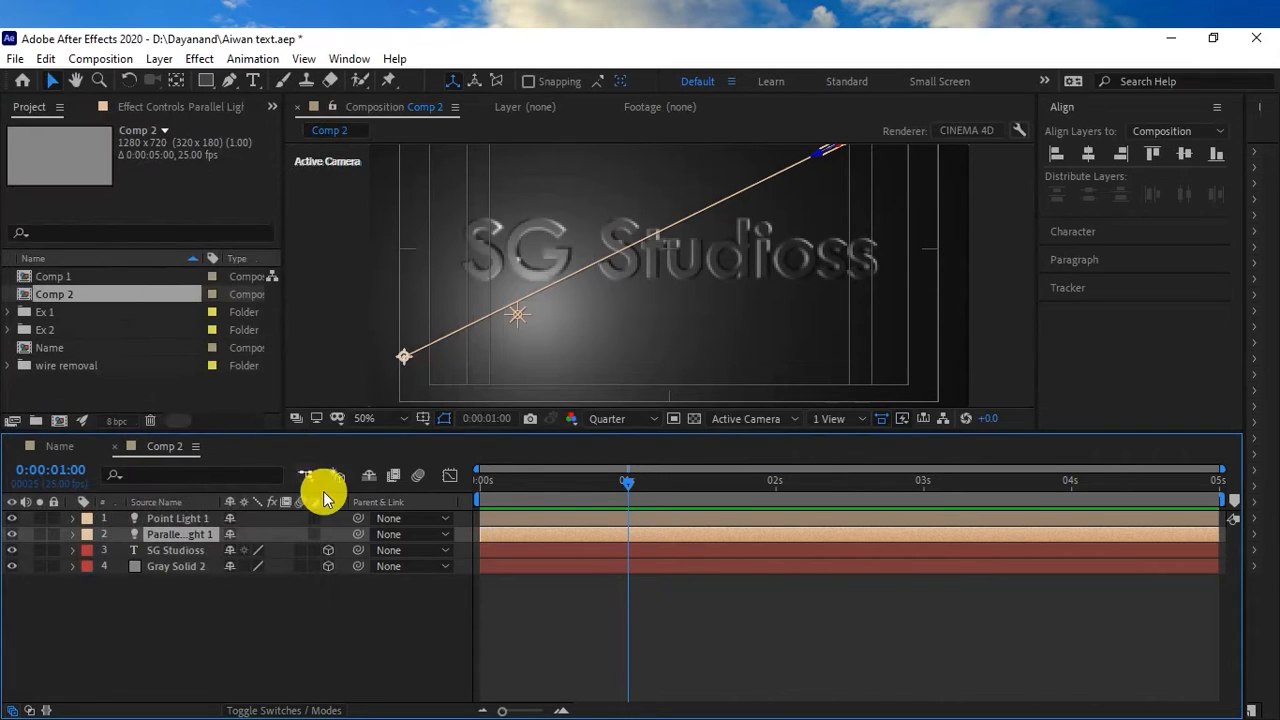
Raise the composition preview resolution to Half
{"action": "left_click", "coordinate": [652, 428]}
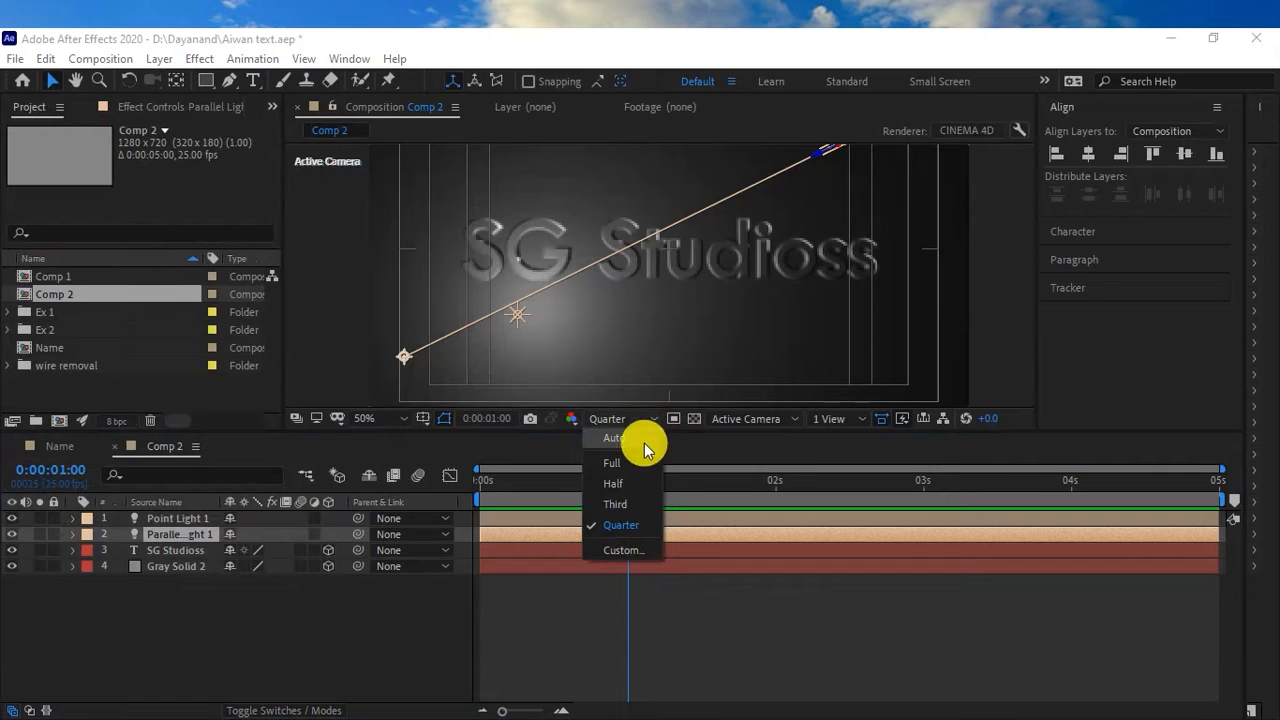
{"action": "left_click", "coordinate": [628, 486]}
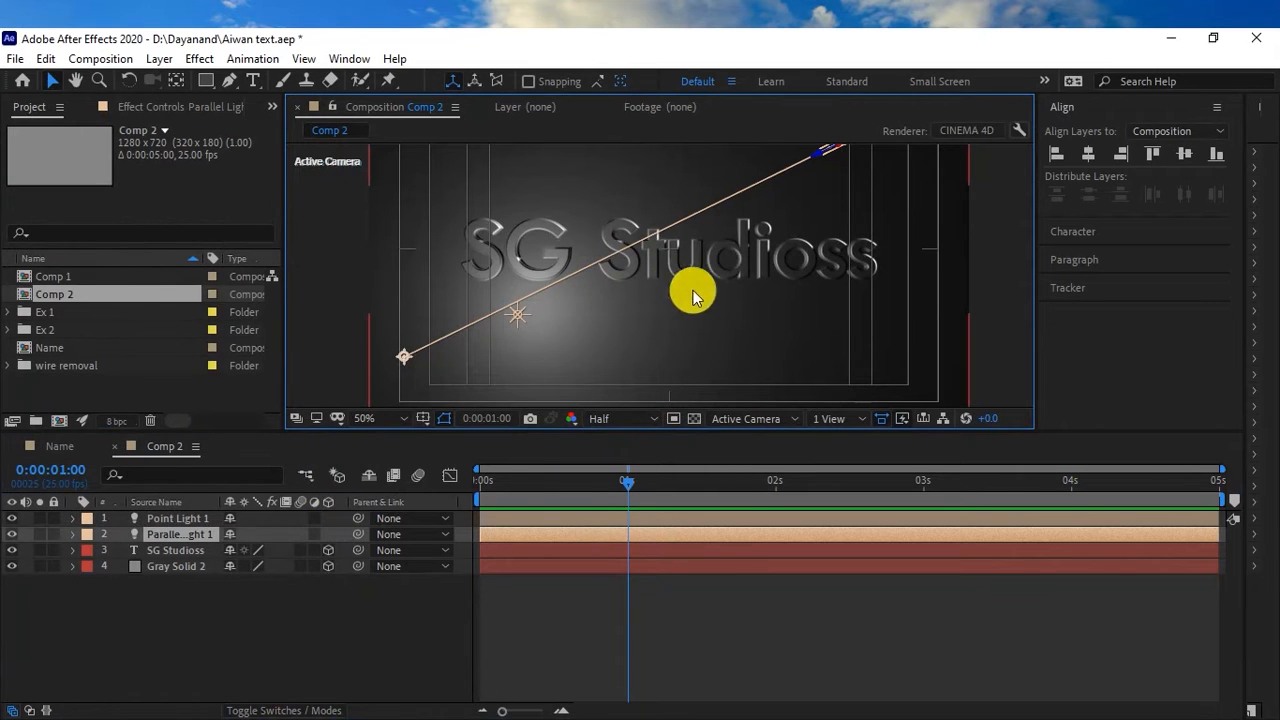
In the Top view, move the parallel light's point of interest to the middle of the text, level with the text's depth
{"action": "key", "text": "period"}
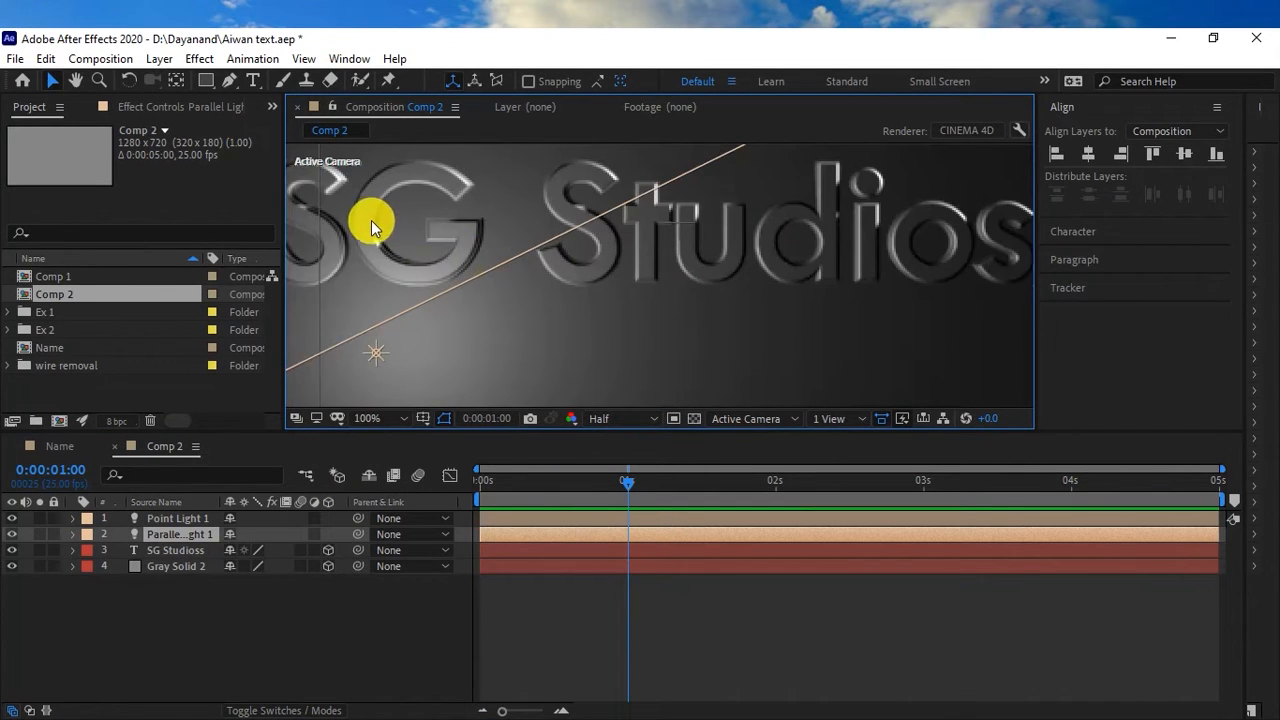
{"action": "key", "text": "comma"}
{"action": "left_click", "coordinate": [766, 418]}
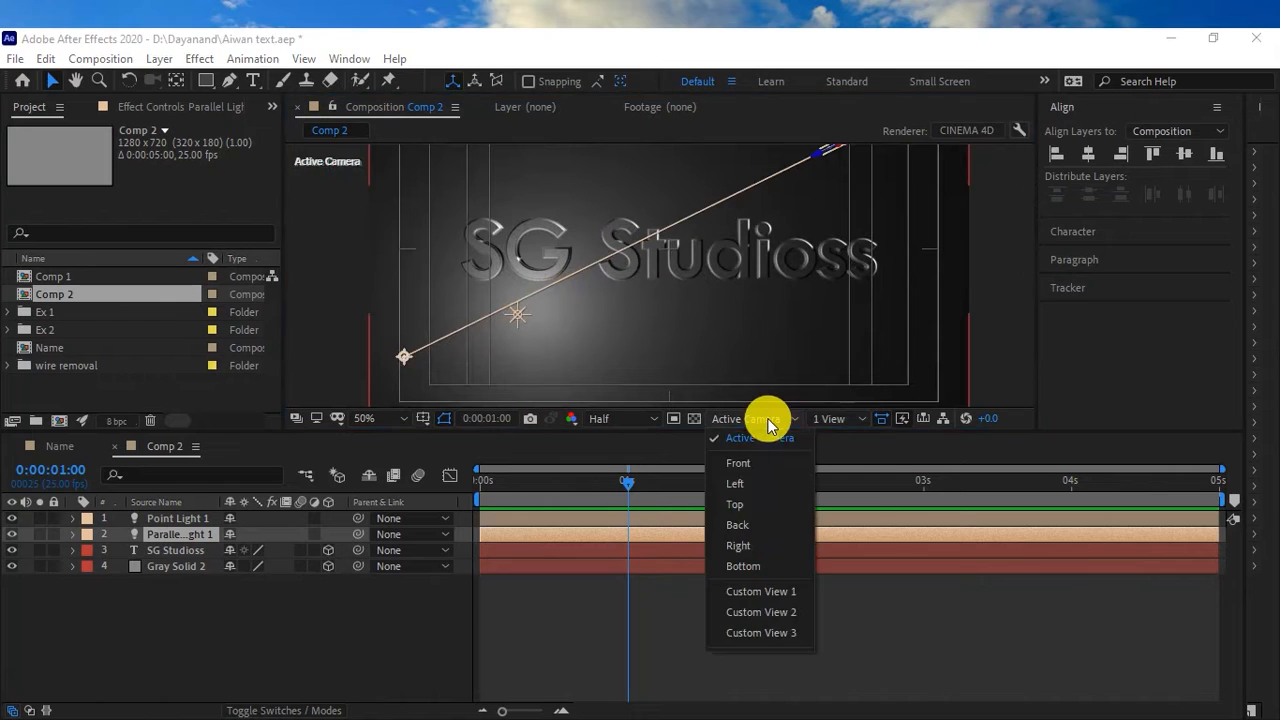
{"action": "left_click", "coordinate": [778, 506]}
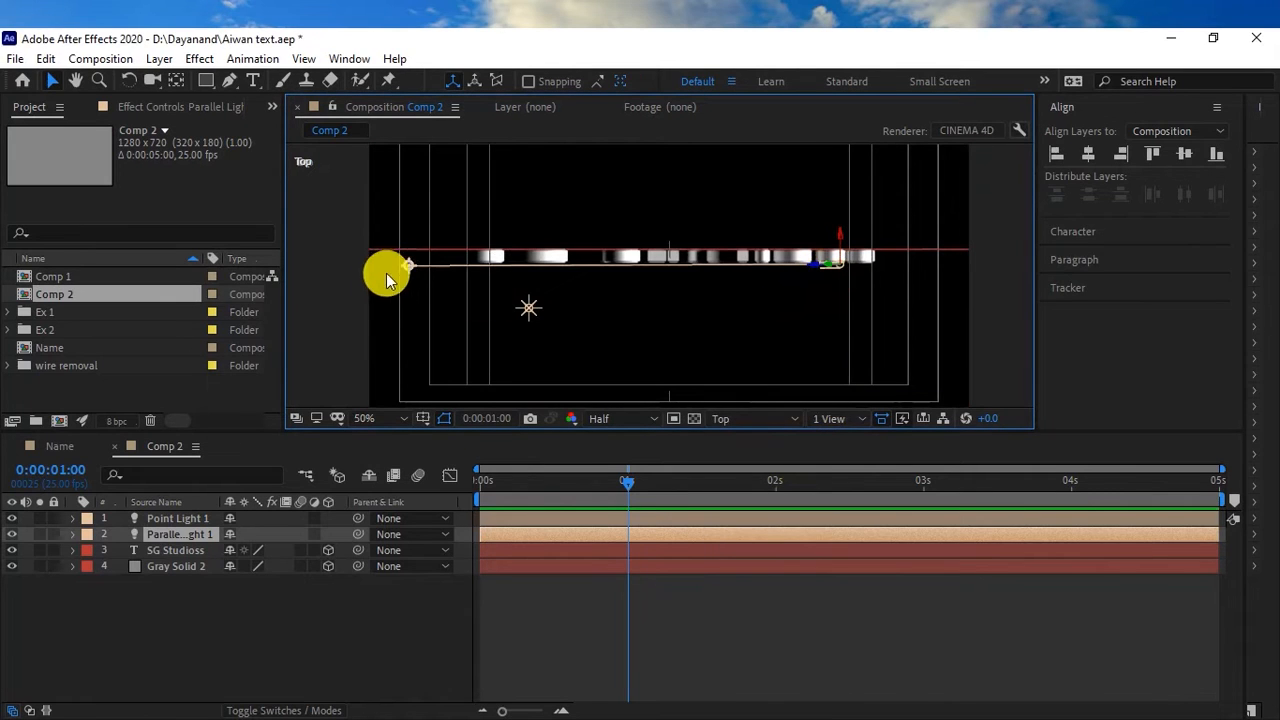
{"action": "left_click_drag", "start_coordinate": [408, 270], "coordinate": [630, 258]}
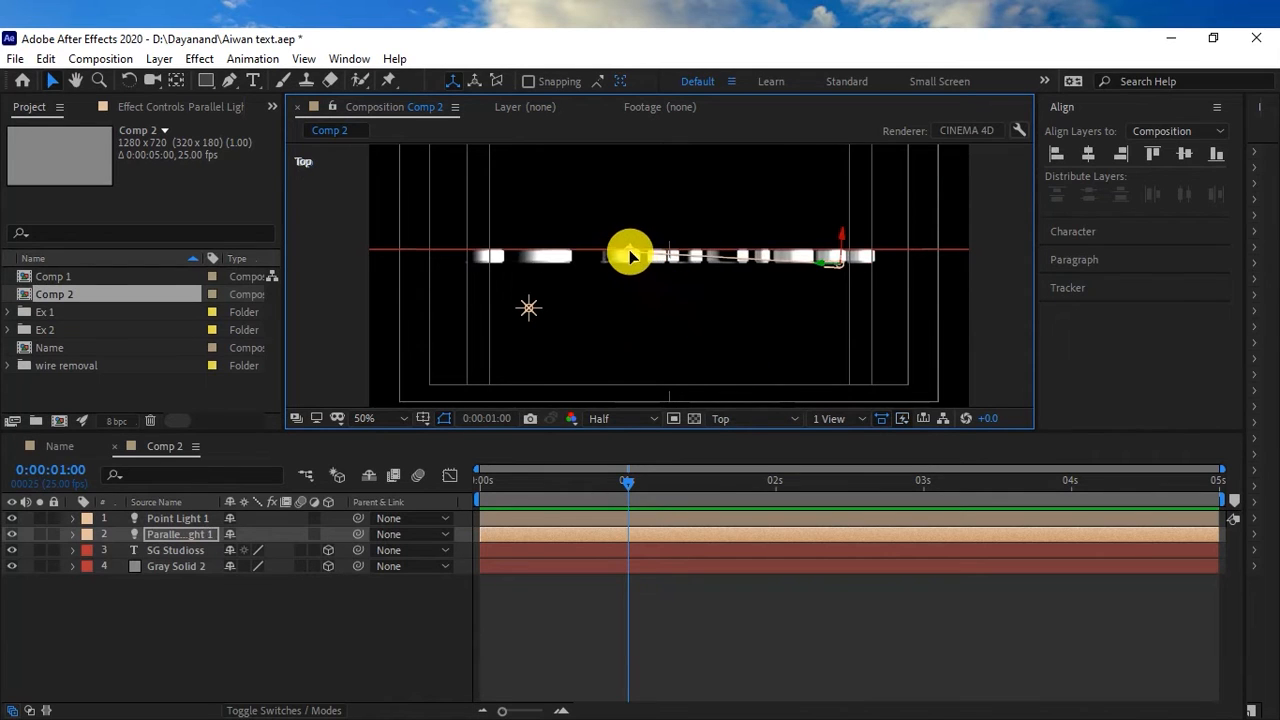
{"action": "left_click_drag", "start_coordinate": [630, 257], "coordinate": [665, 257]}
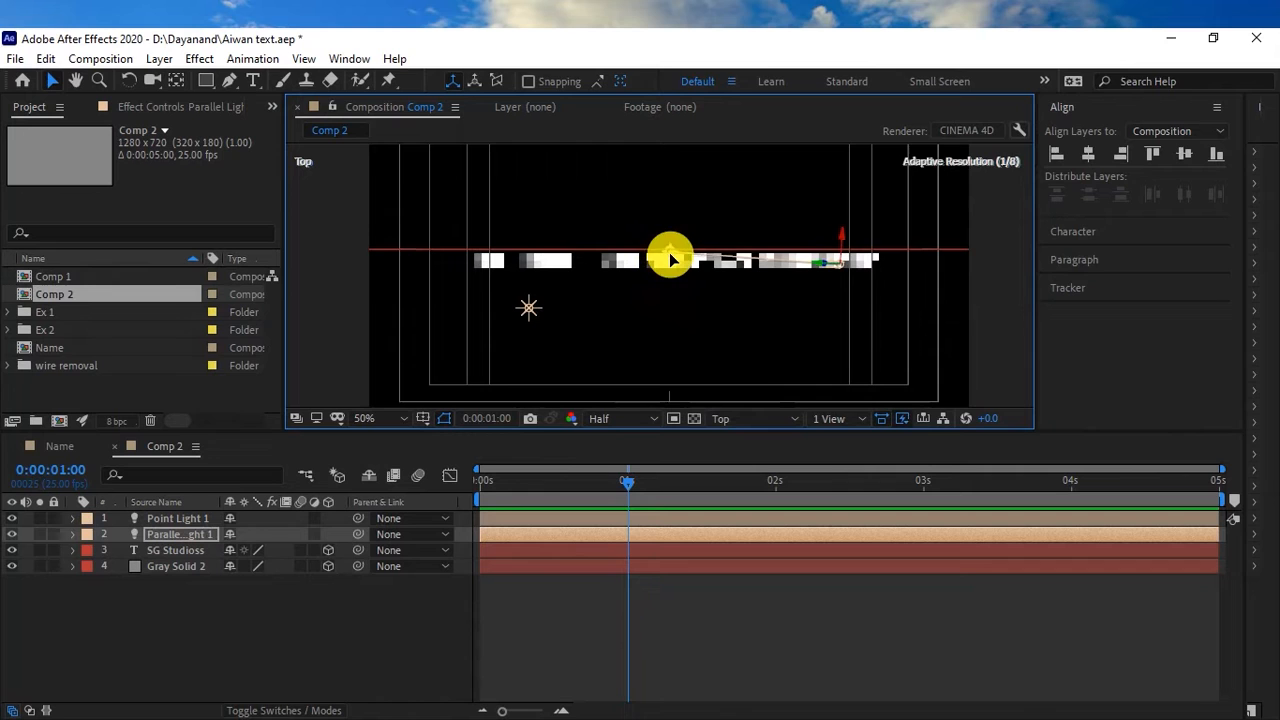
Return to the Active Camera view and re-aim the parallel light by moving its point of interest just above the "i" of "Studioss"
{"action": "left_click", "coordinate": [766, 418]}
{"action": "left_click", "coordinate": [769, 442]}
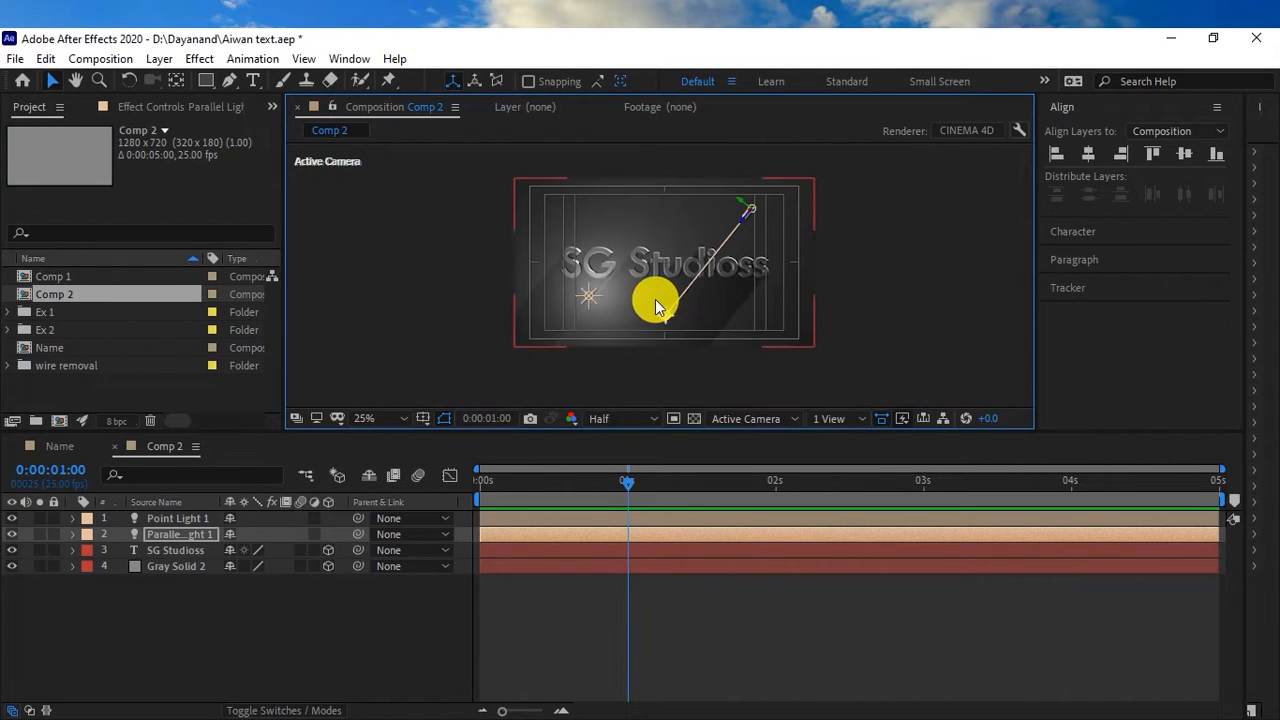
{"action": "left_click_drag", "start_coordinate": [679, 305], "coordinate": [666, 271]}
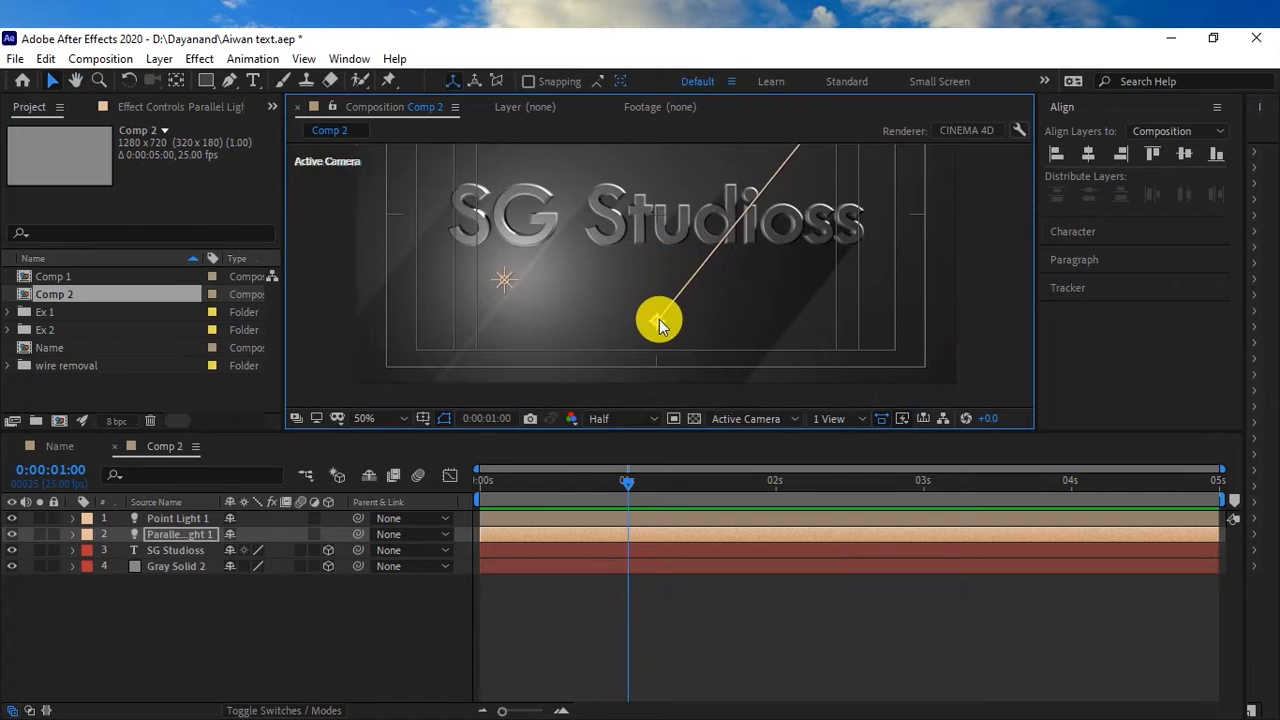
{"action": "left_click_drag", "start_coordinate": [663, 318], "coordinate": [807, 207]}
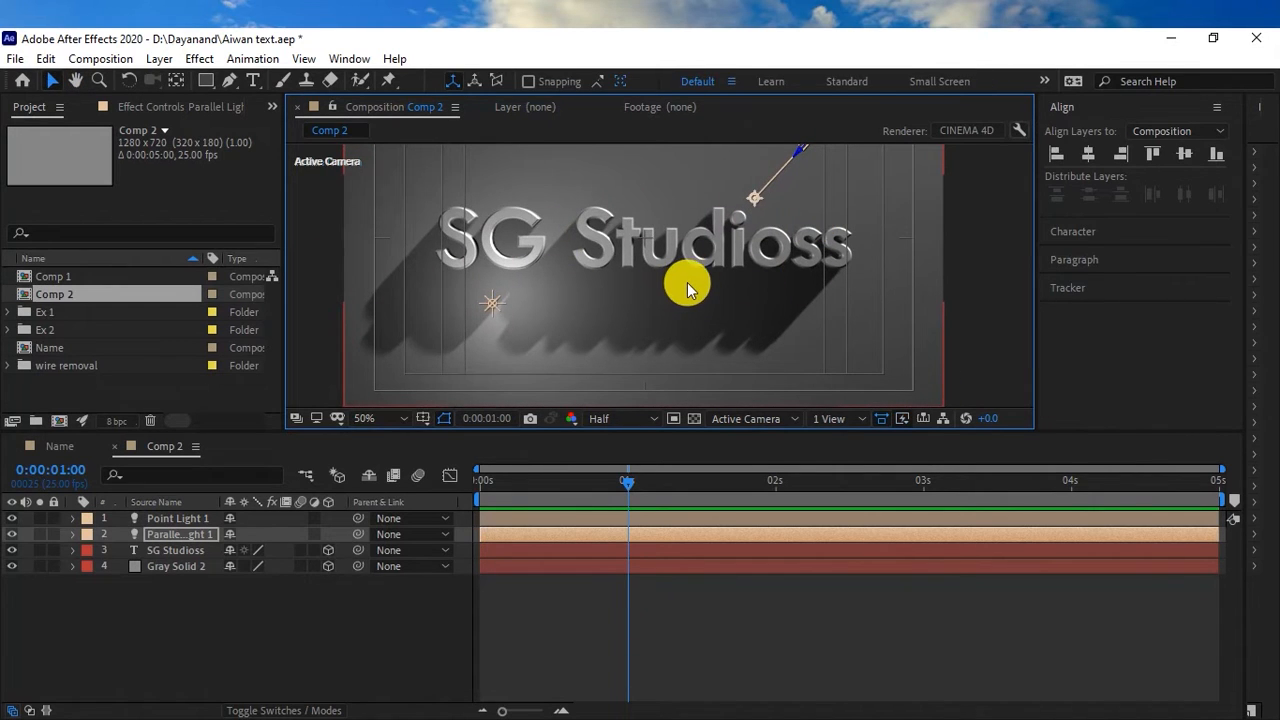
{"action": "scroll", "coordinate": [690, 287], "scroll_direction": "down", "scroll_amount": 2}
{"action": "scroll", "coordinate": [687, 293], "scroll_direction": "up", "scroll_amount": 2}
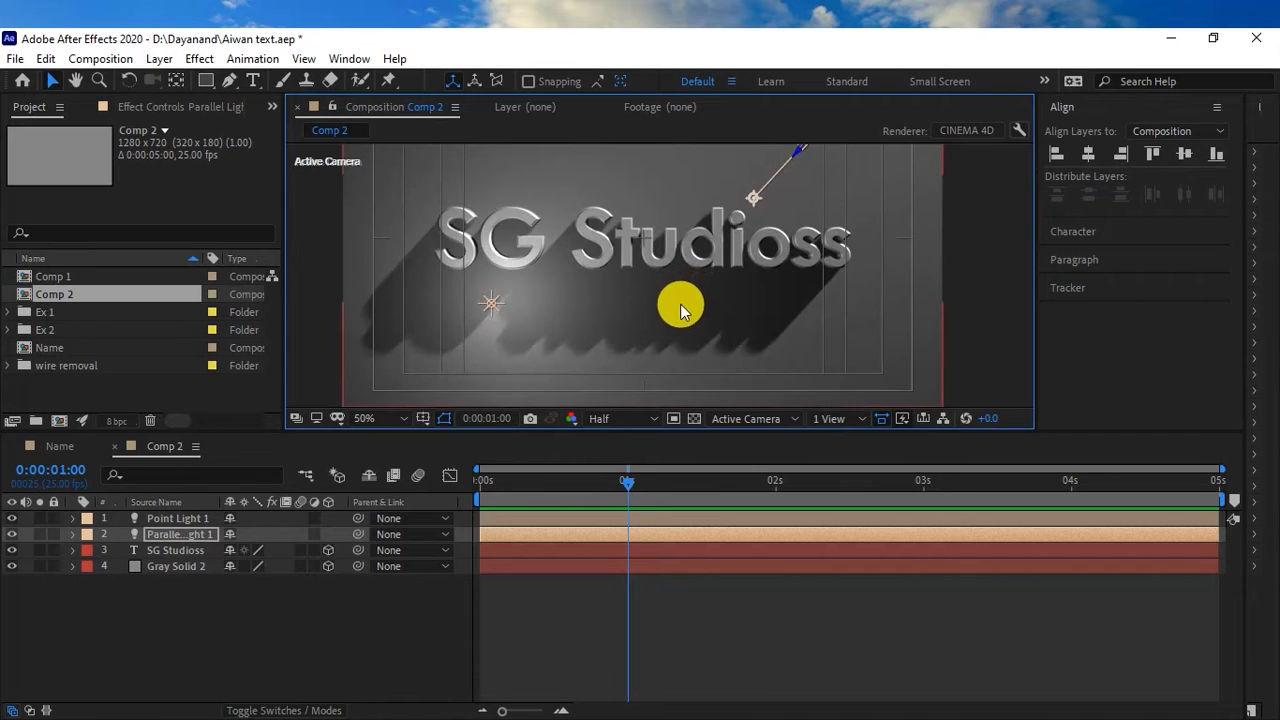
Keyframe the parallel light's Point of Interest at 0:00:00:00 and, with the same value, at the composition's end, 0:00:04:24
{"action": "left_click", "coordinate": [152, 534]}
{"action": "left_click", "coordinate": [72, 535]}
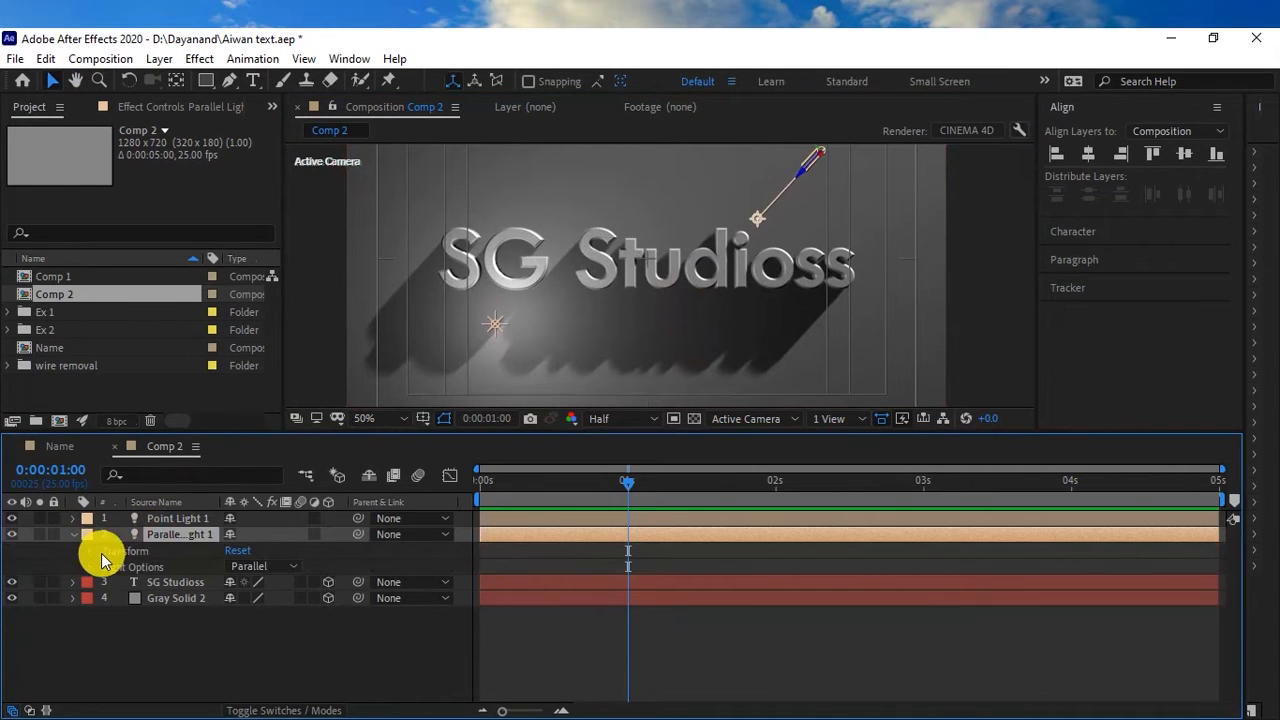
{"action": "left_click", "coordinate": [90, 554]}
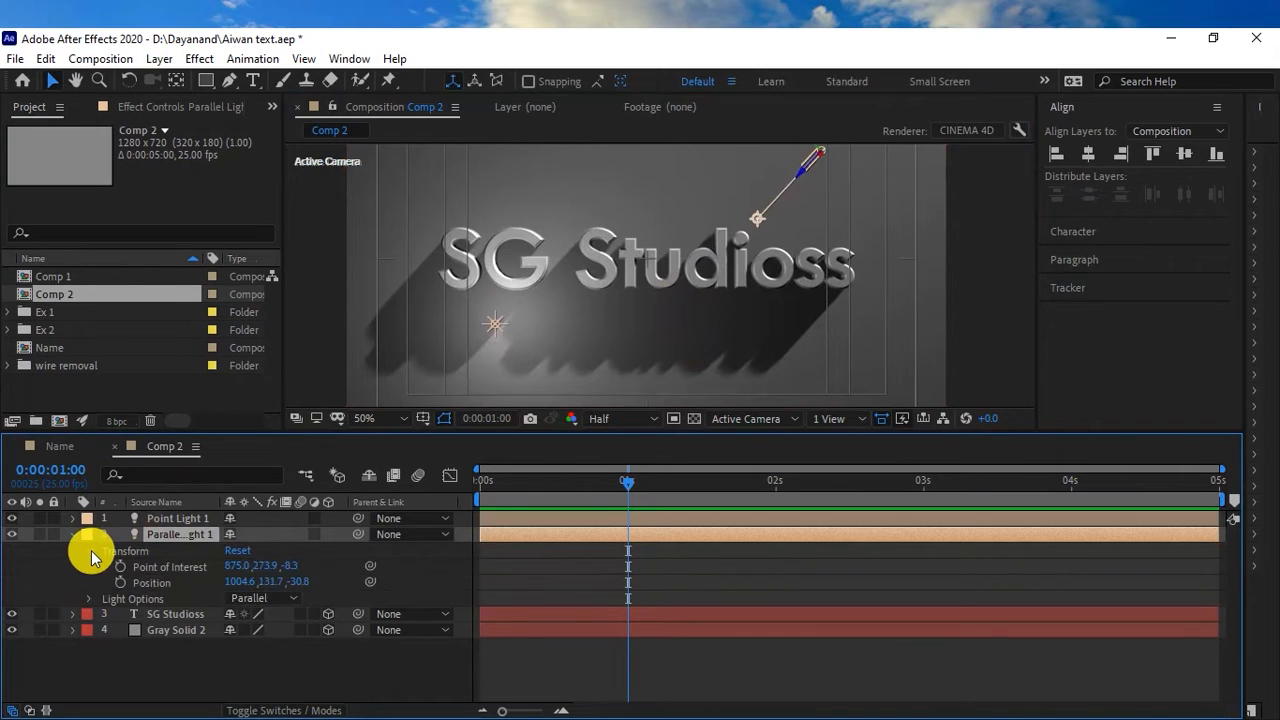
{"action": "key", "text": "Home"}
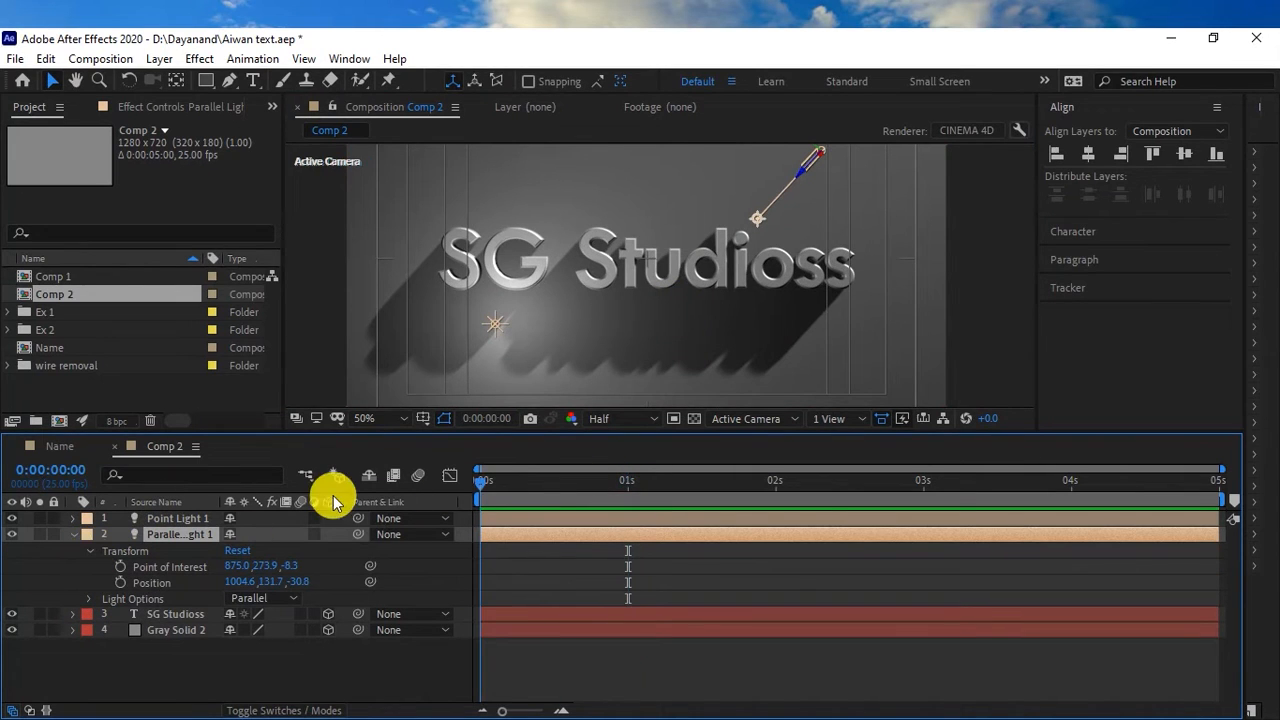
{"action": "left_click", "coordinate": [121, 566]}
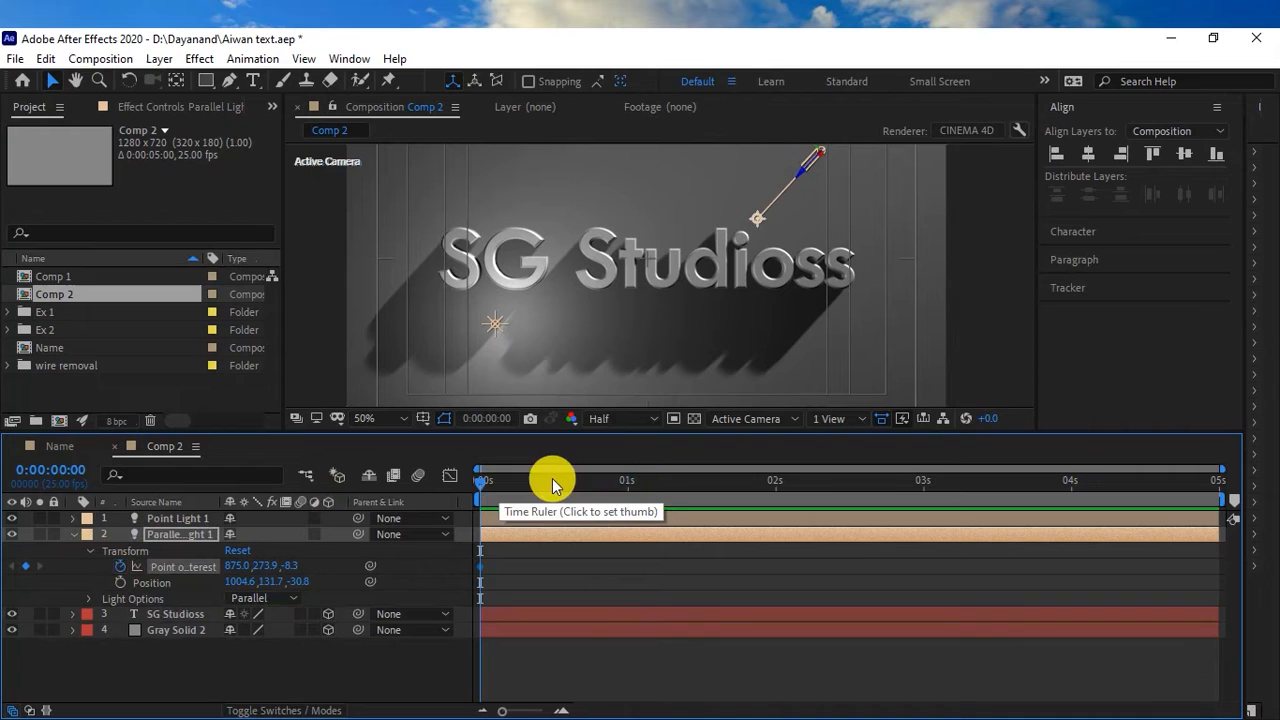
{"action": "left_click", "coordinate": [1018, 481]}
{"action": "key", "text": "End"}
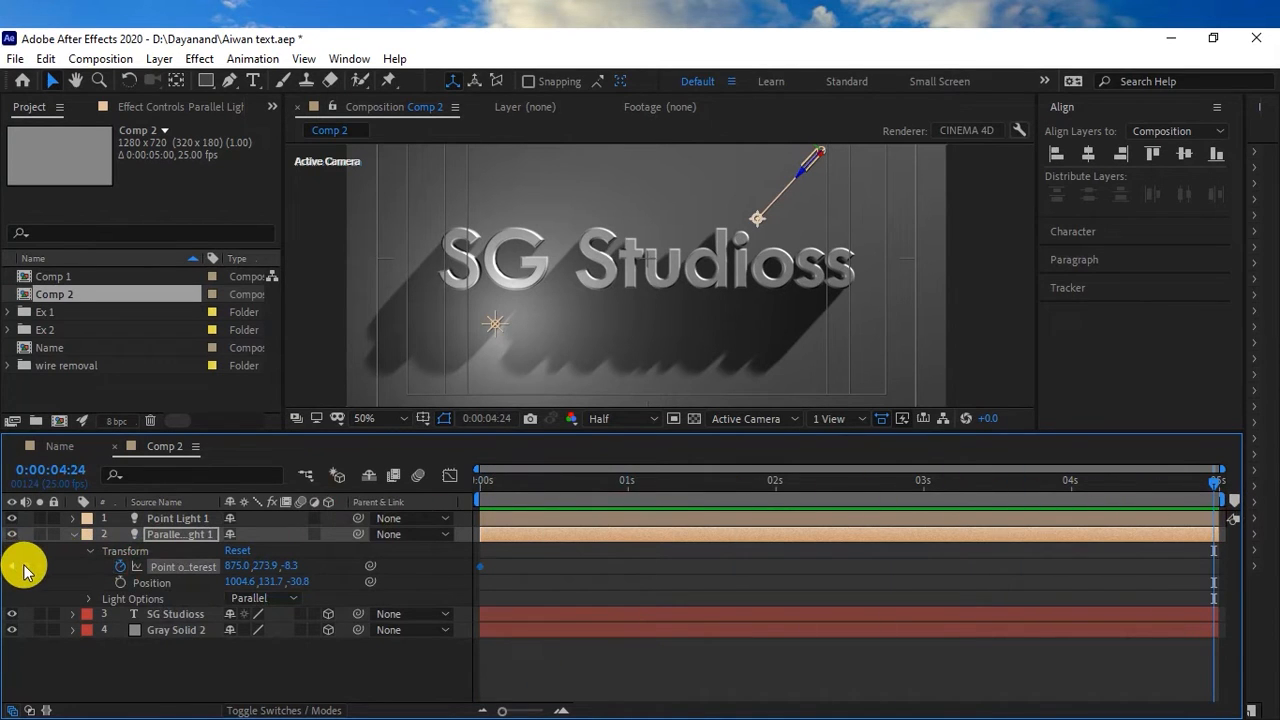
{"action": "left_click", "coordinate": [25, 566]}
At 0:00:00:00, move the parallel light's point of interest close to the light, to 980.5, 150.5, -8.3
{"action": "left_click_drag", "start_coordinate": [568, 486], "coordinate": [449, 506]}
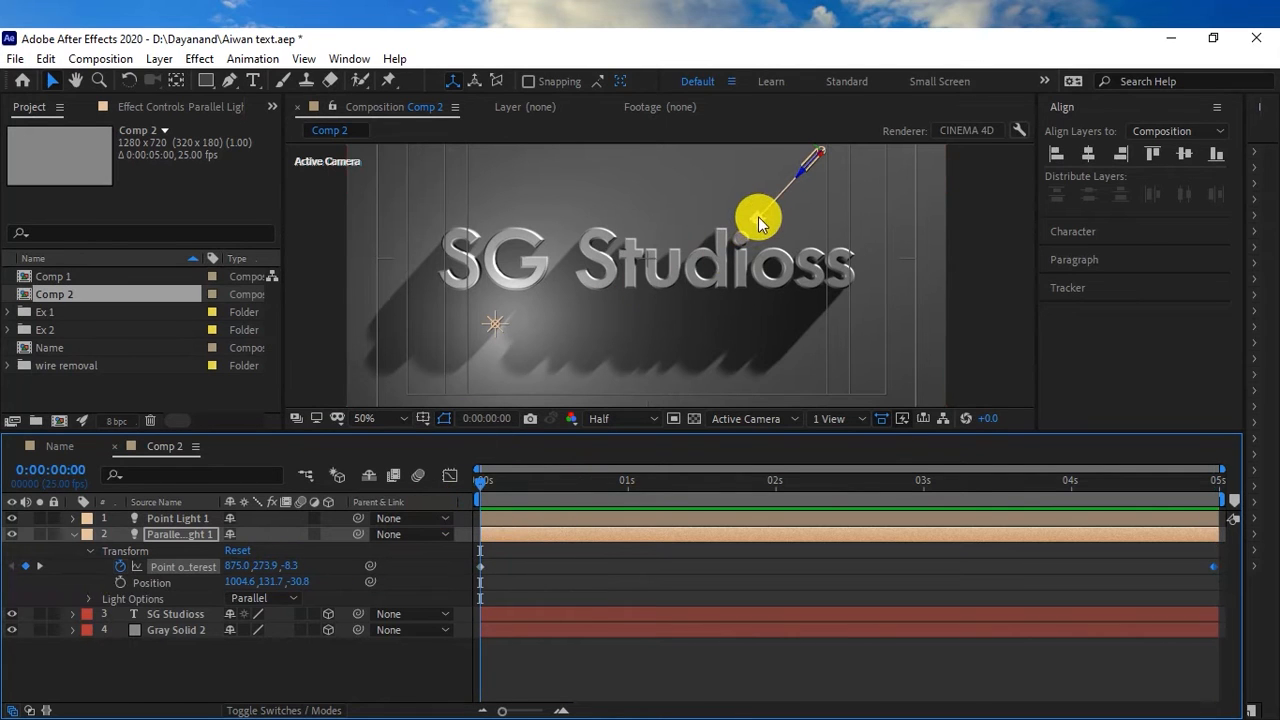
{"action": "left_click_drag", "start_coordinate": [758, 222], "coordinate": [785, 190]}
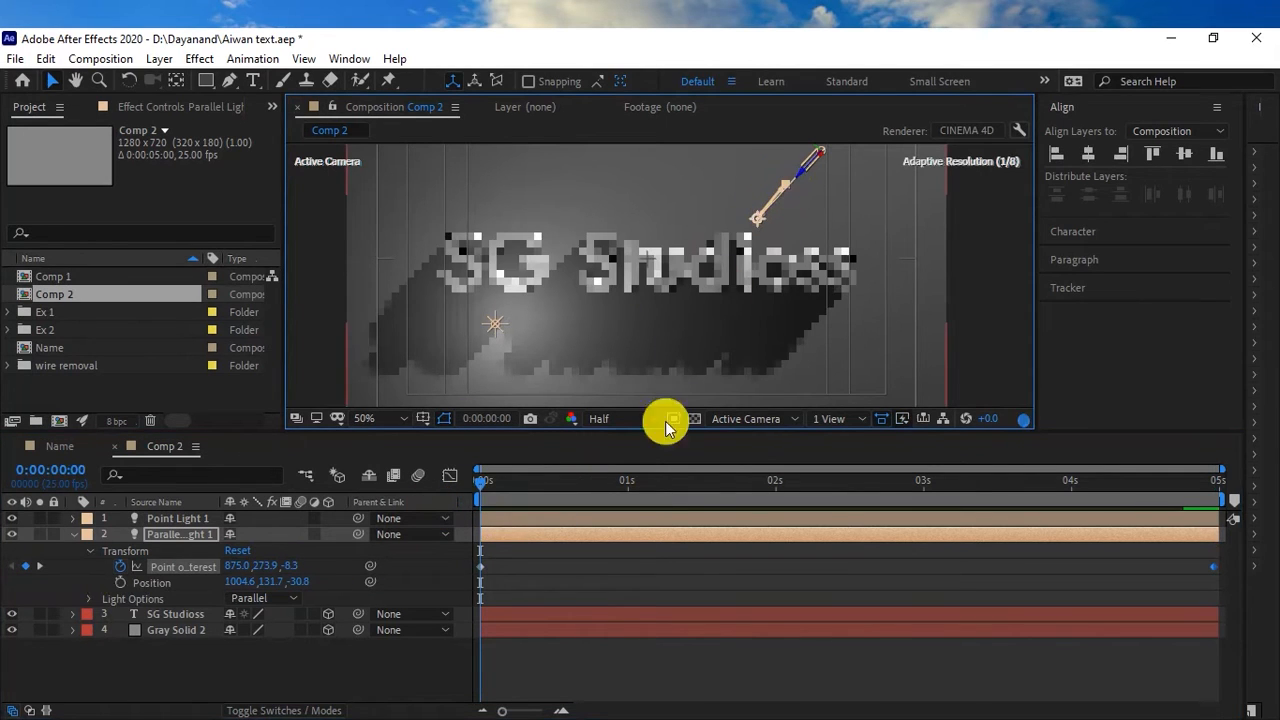
{"action": "left_click", "coordinate": [174, 567]}
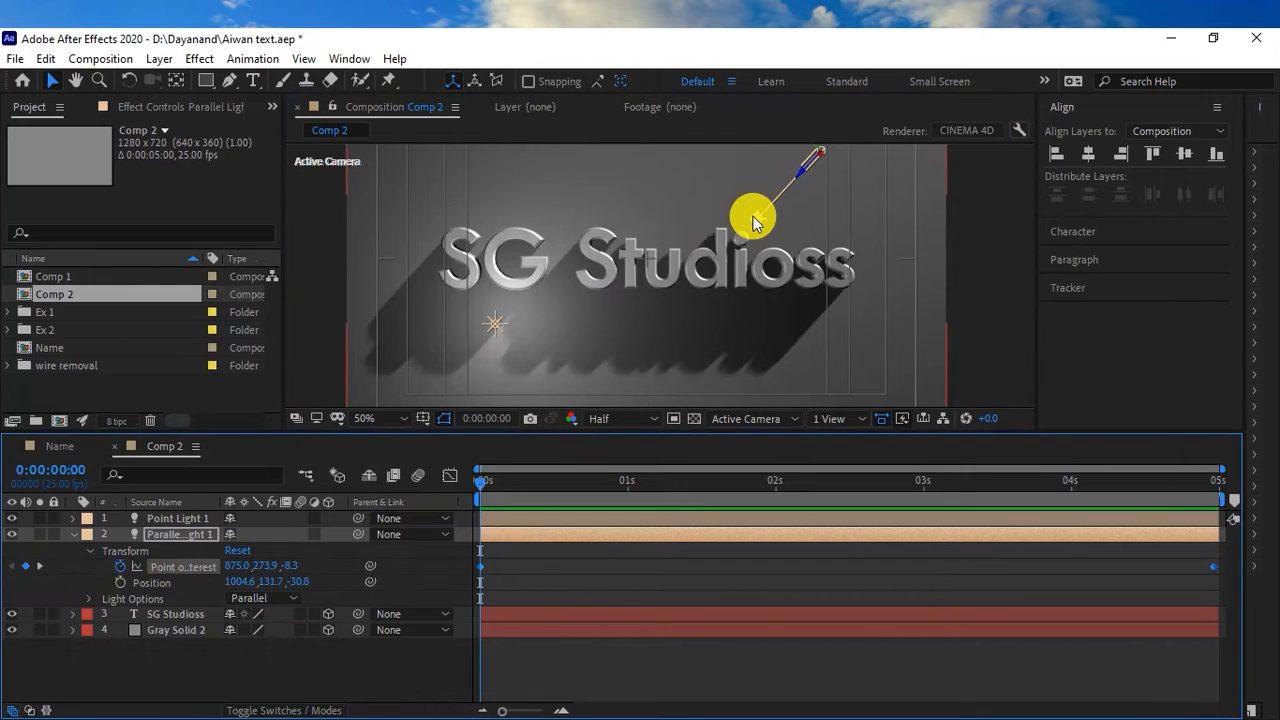
{"action": "scroll", "coordinate": [815, 225], "scroll_direction": "down", "scroll_amount": 1}
{"action": "scroll", "coordinate": [716, 238], "scroll_direction": "up", "scroll_amount": 1}
{"action": "left_click_drag", "start_coordinate": [762, 222], "coordinate": [808, 195]}
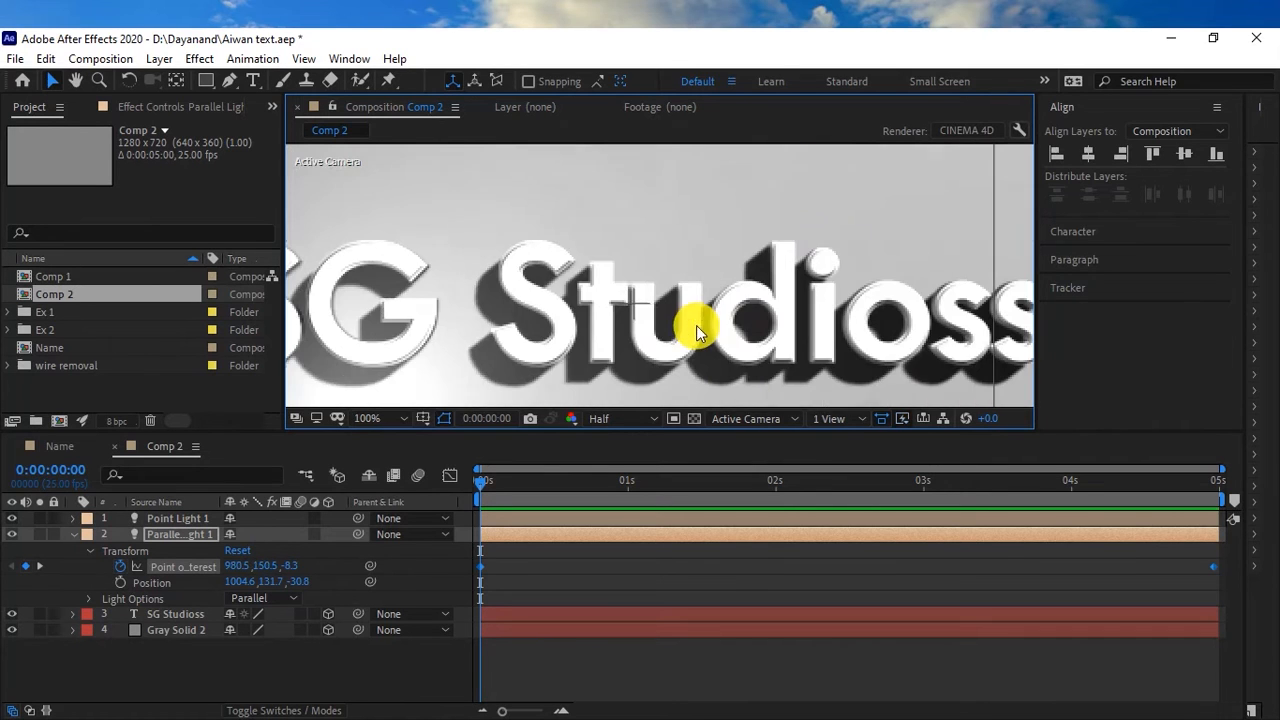
{"action": "scroll", "coordinate": [710, 330], "scroll_direction": "down", "scroll_amount": 2}
{"action": "left_click_drag", "start_coordinate": [747, 314], "coordinate": [744, 300]}
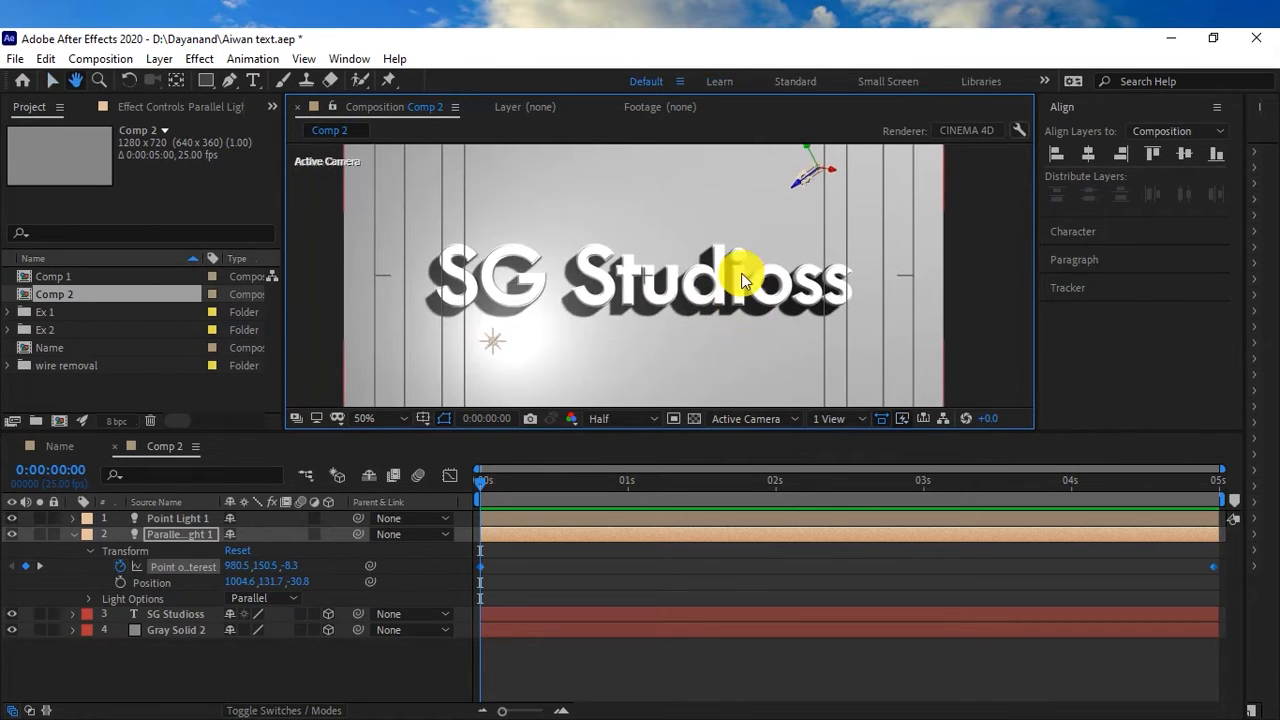
Set the intensity of Point Light 1 to 10% in its Light Settings
{"action": "double_click", "coordinate": [173, 528]}
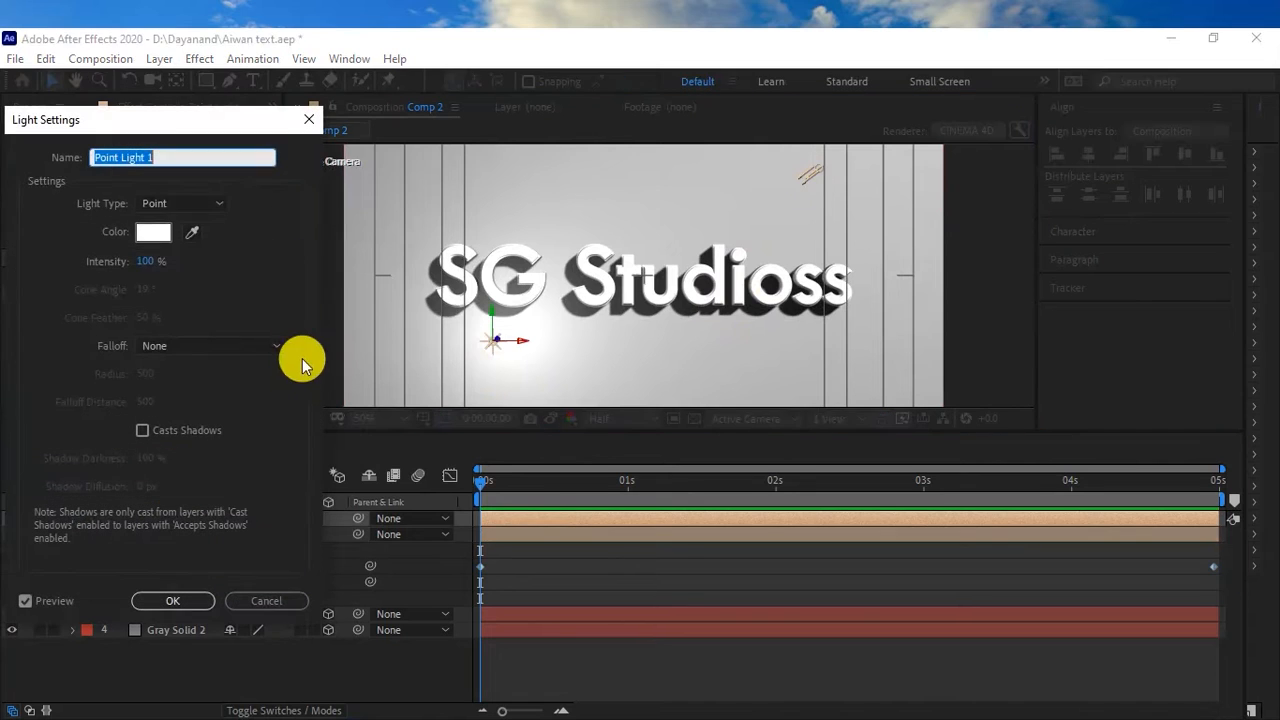
{"action": "left_click_drag", "start_coordinate": [141, 262], "coordinate": [42, 271]}
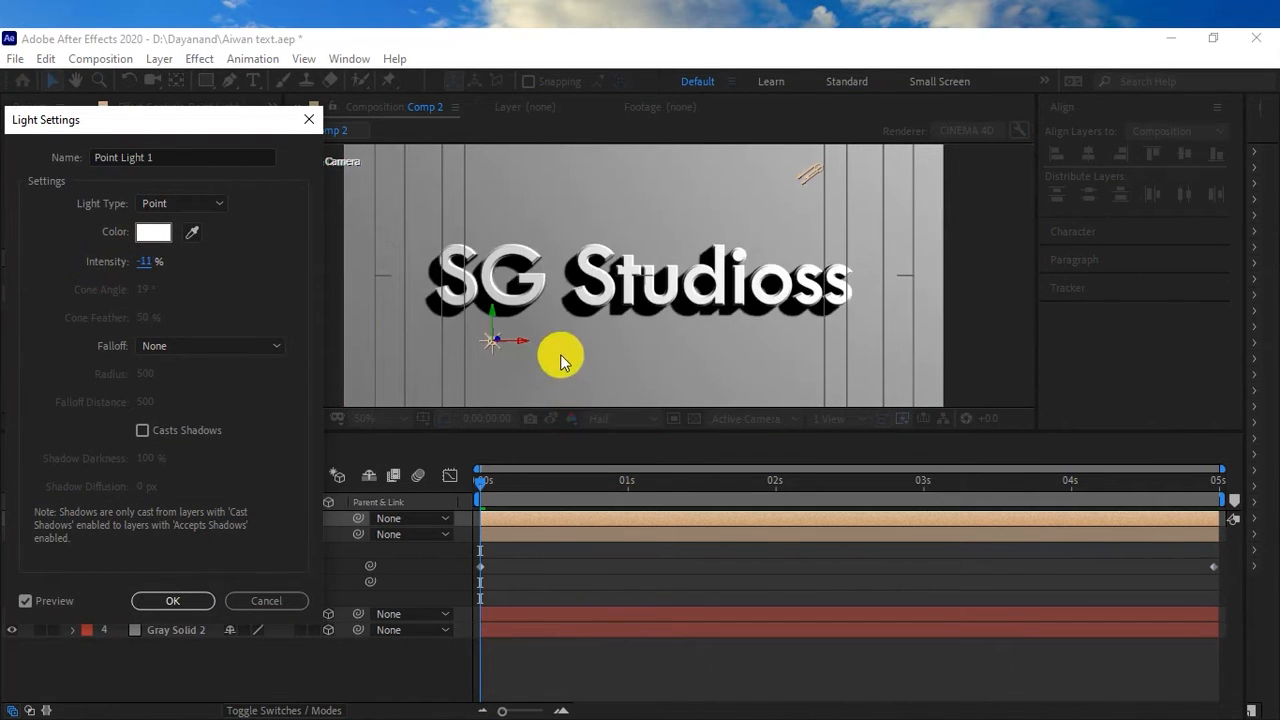
{"action": "left_click", "coordinate": [143, 260]}
{"action": "type", "text": "10"}
{"action": "key", "text": "Return"}
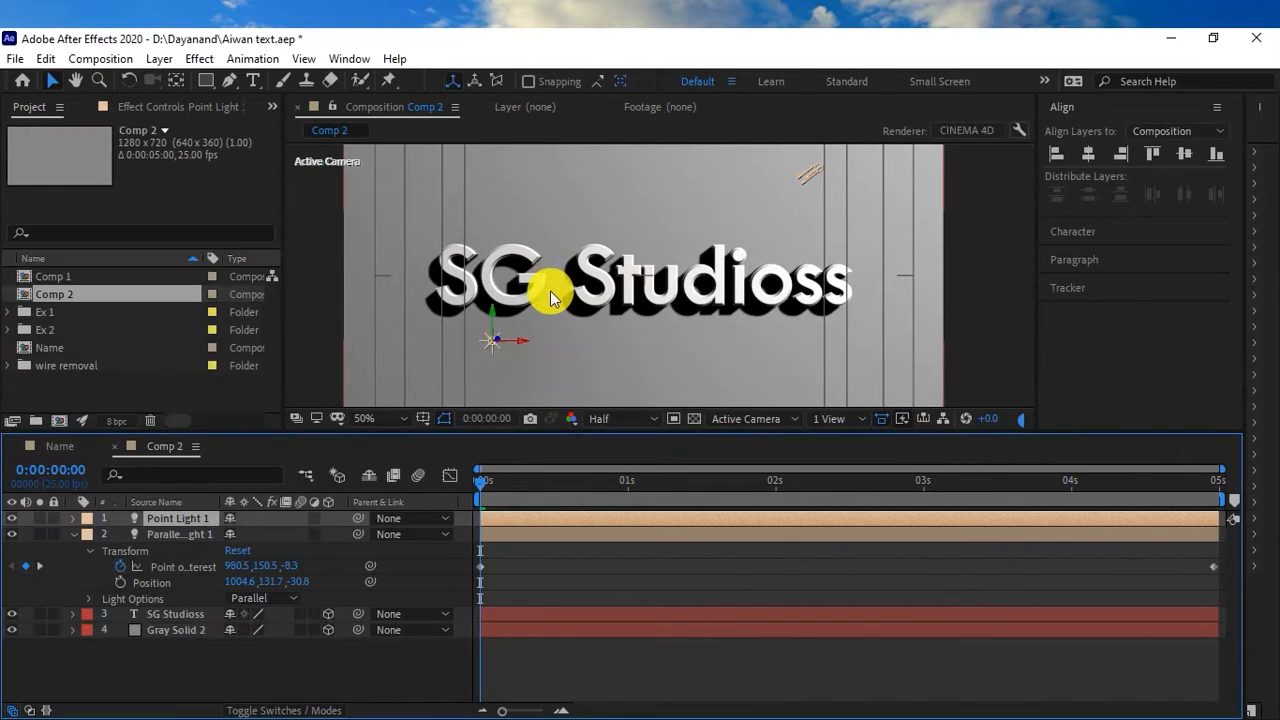
Duplicate the point light and move the copy along the X axis to below the "oss" end of the text
{"action": "key", "text": "ctrl+d"}
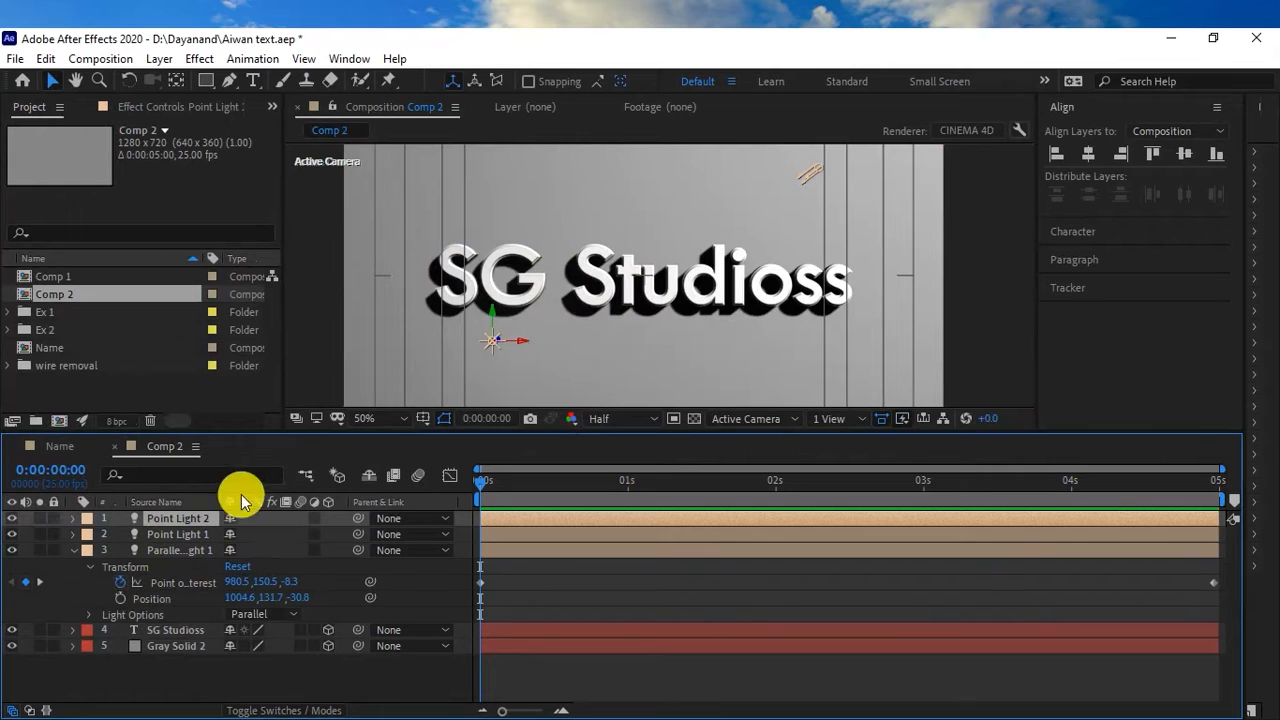
{"action": "left_click_drag", "start_coordinate": [527, 347], "coordinate": [778, 365]}
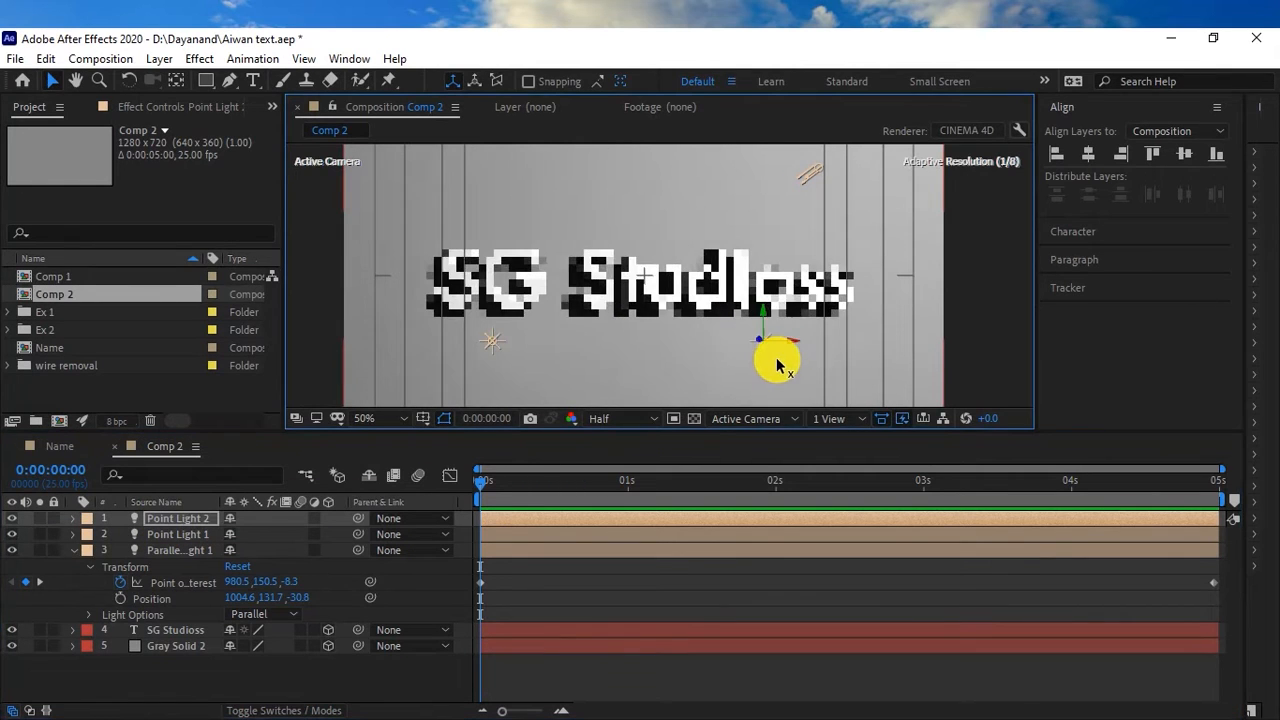
{"action": "left_click", "coordinate": [72, 550]}
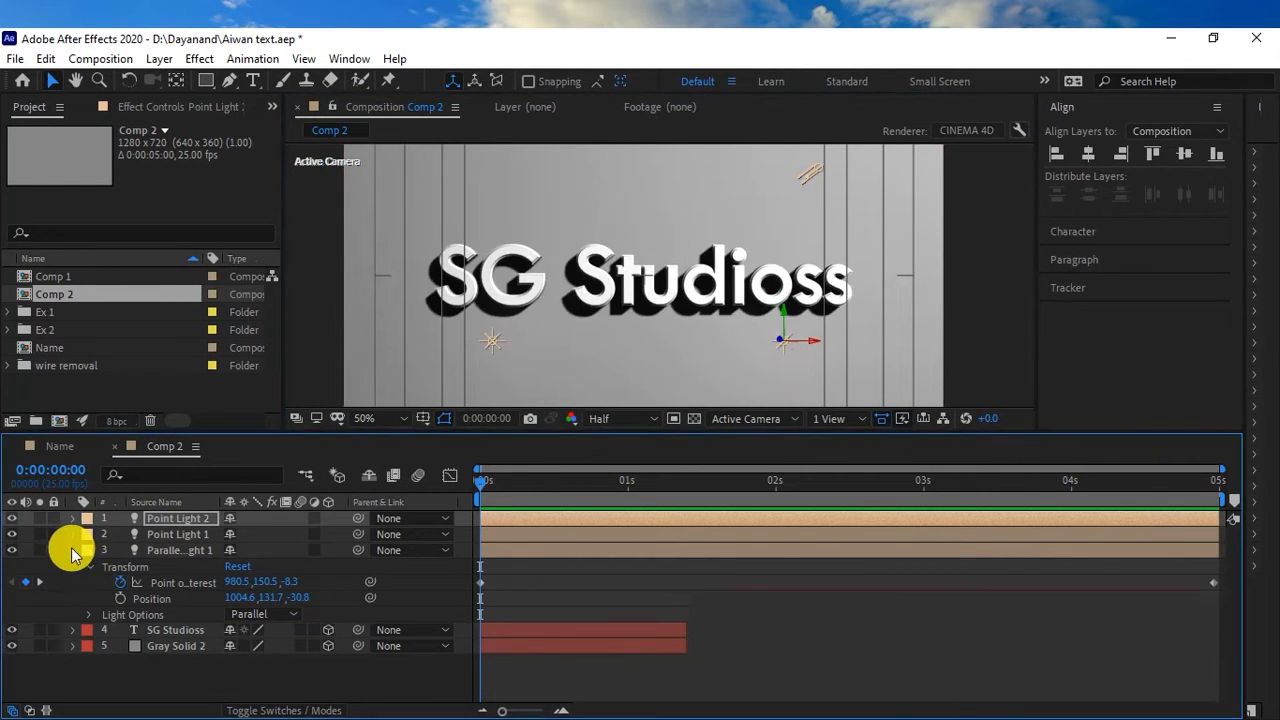
Set Reflection Intensity to 100% in the Material Options of the "SG Studioss" text layer
{"action": "left_click", "coordinate": [163, 567]}
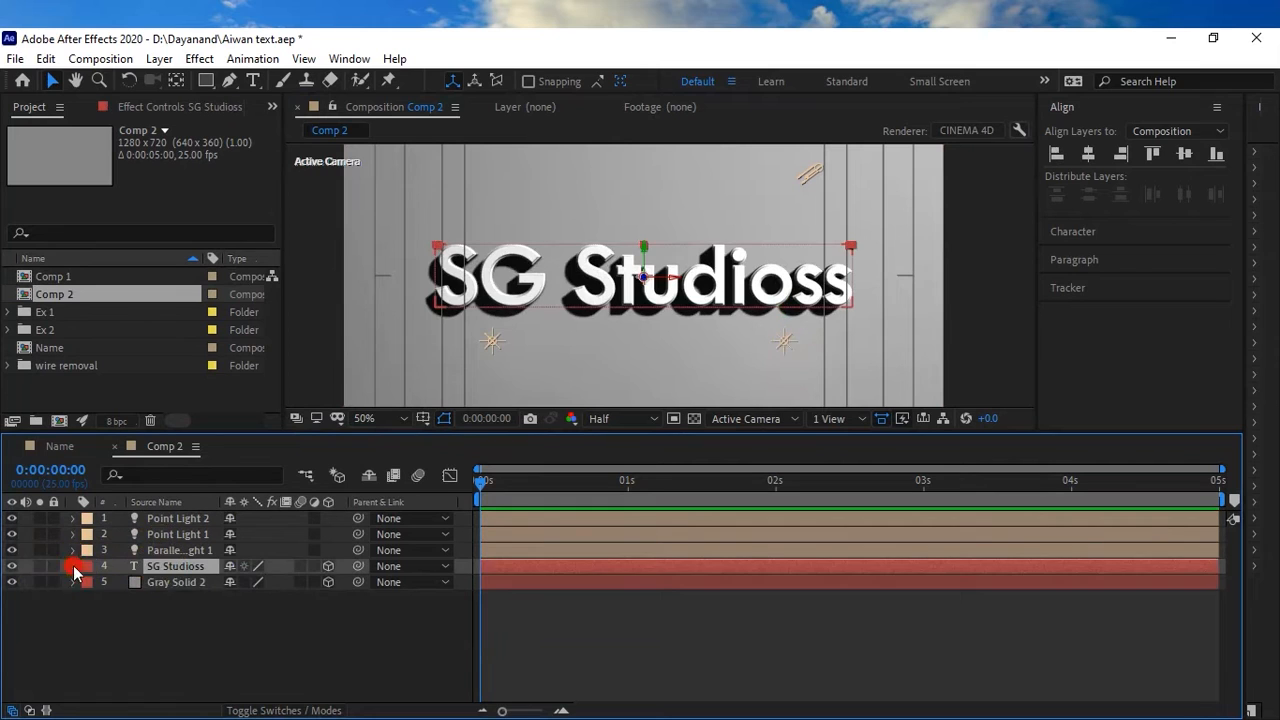
{"action": "left_click", "coordinate": [73, 567]}
{"action": "left_click", "coordinate": [88, 632]}
{"action": "scroll", "coordinate": [157, 600], "scroll_direction": "down", "scroll_amount": 5}
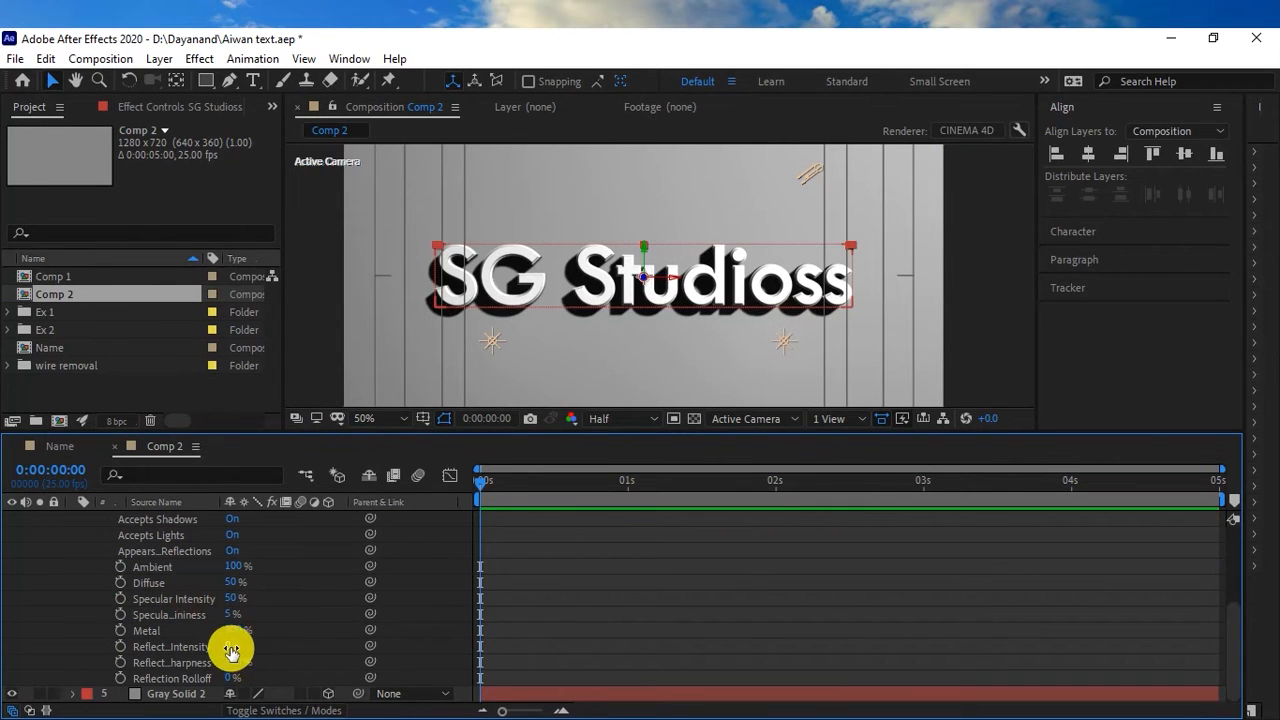
{"action": "left_click_drag", "start_coordinate": [233, 648], "coordinate": [416, 651]}
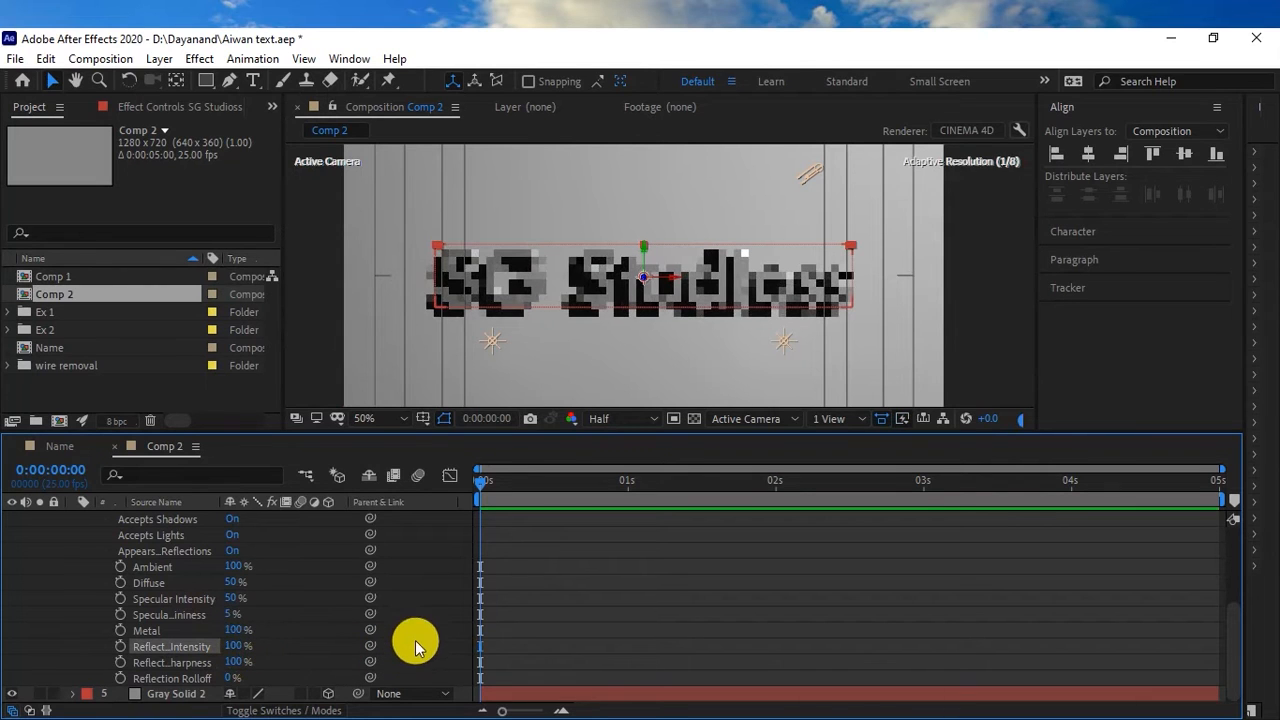
{"action": "left_click_drag", "start_coordinate": [218, 507], "coordinate": [262, 507]}
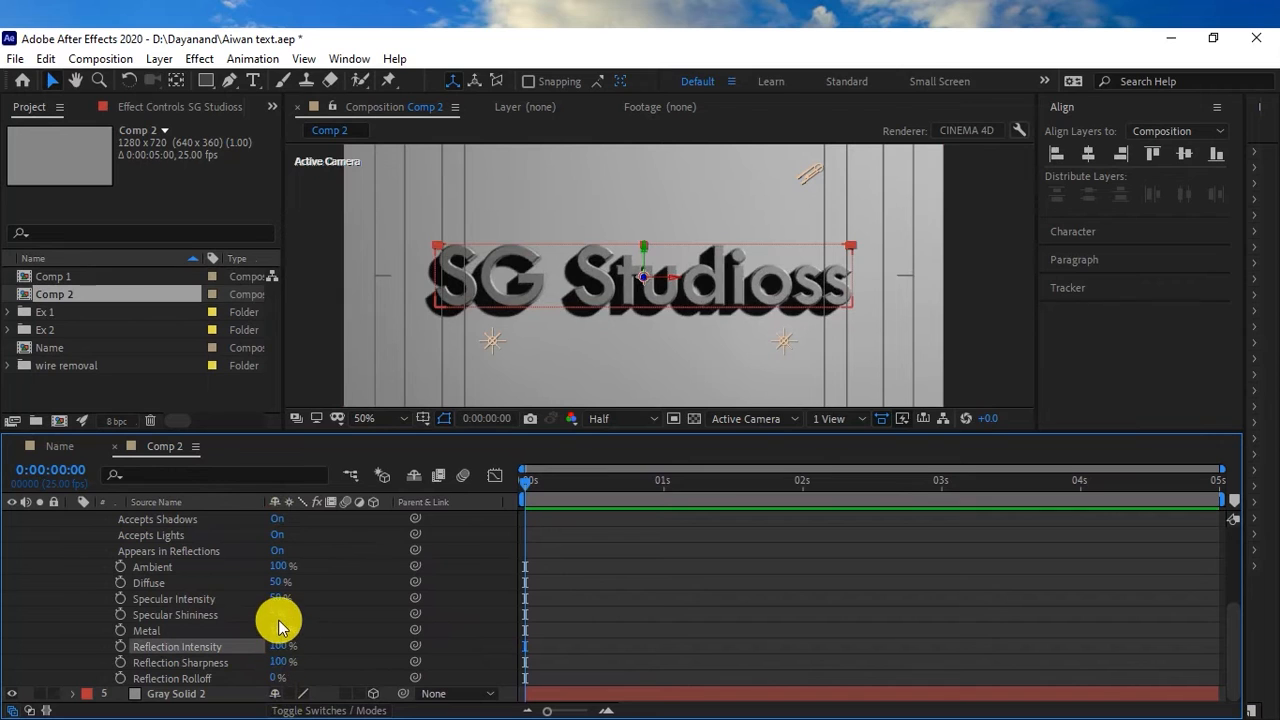
Try higher and lower Specular Shininess values on the text's material, including 26%, and set it back to 5%
{"action": "left_click_drag", "start_coordinate": [274, 617], "coordinate": [330, 640]}
{"action": "scroll", "coordinate": [799, 304], "scroll_direction": "up", "scroll_amount": 1}
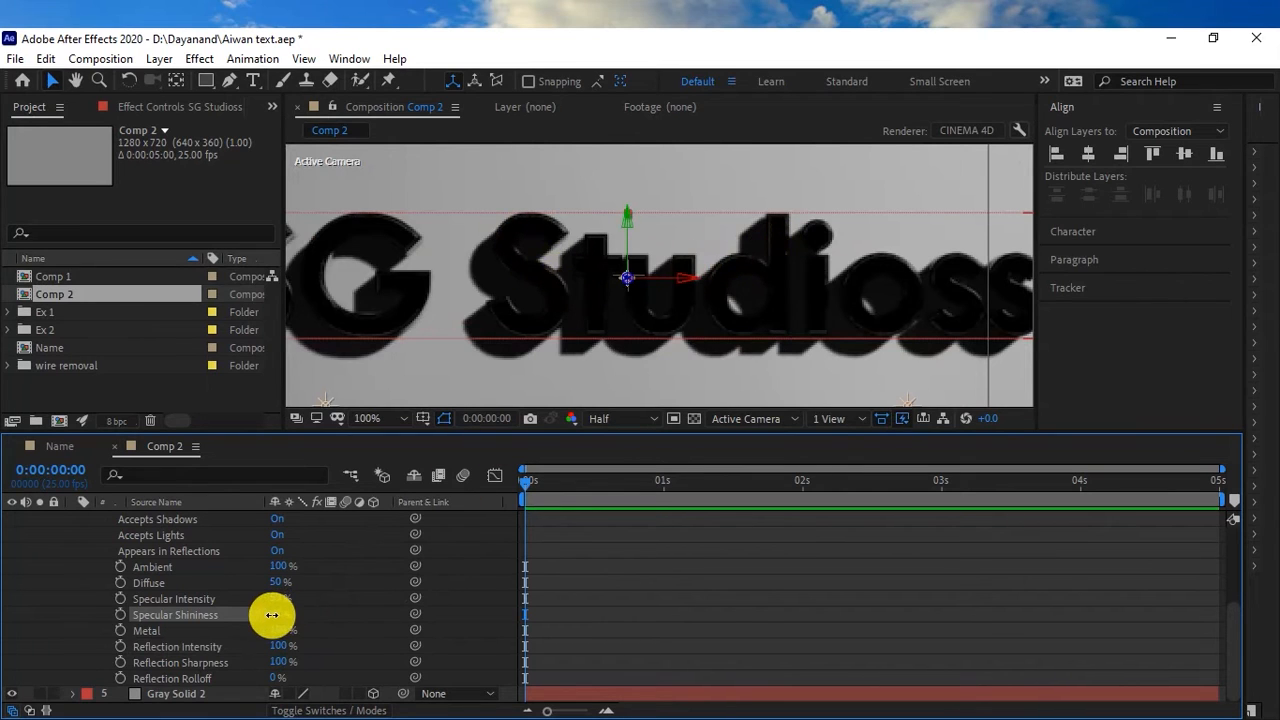
{"action": "left_click_drag", "start_coordinate": [275, 615], "coordinate": [270, 615]}
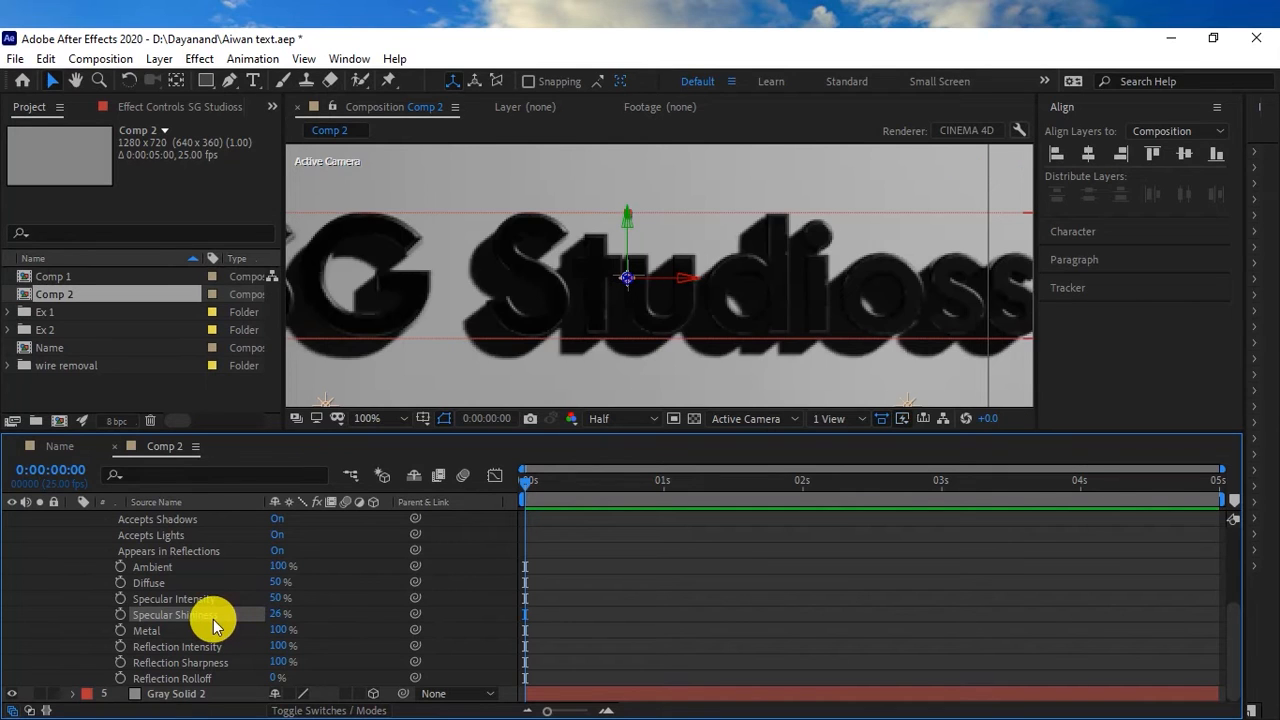
{"action": "left_click_drag", "start_coordinate": [254, 615], "coordinate": [257, 610]}
{"action": "left_click", "coordinate": [271, 614]}
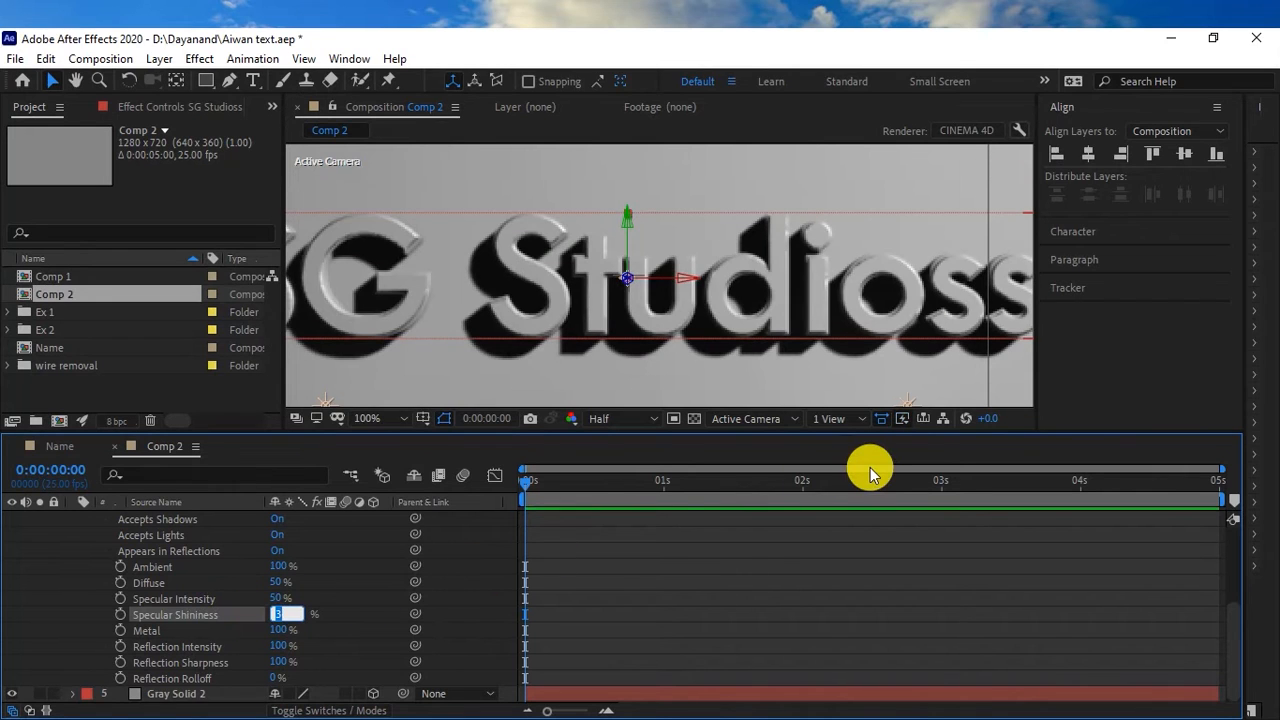
{"action": "key", "text": "Return"}
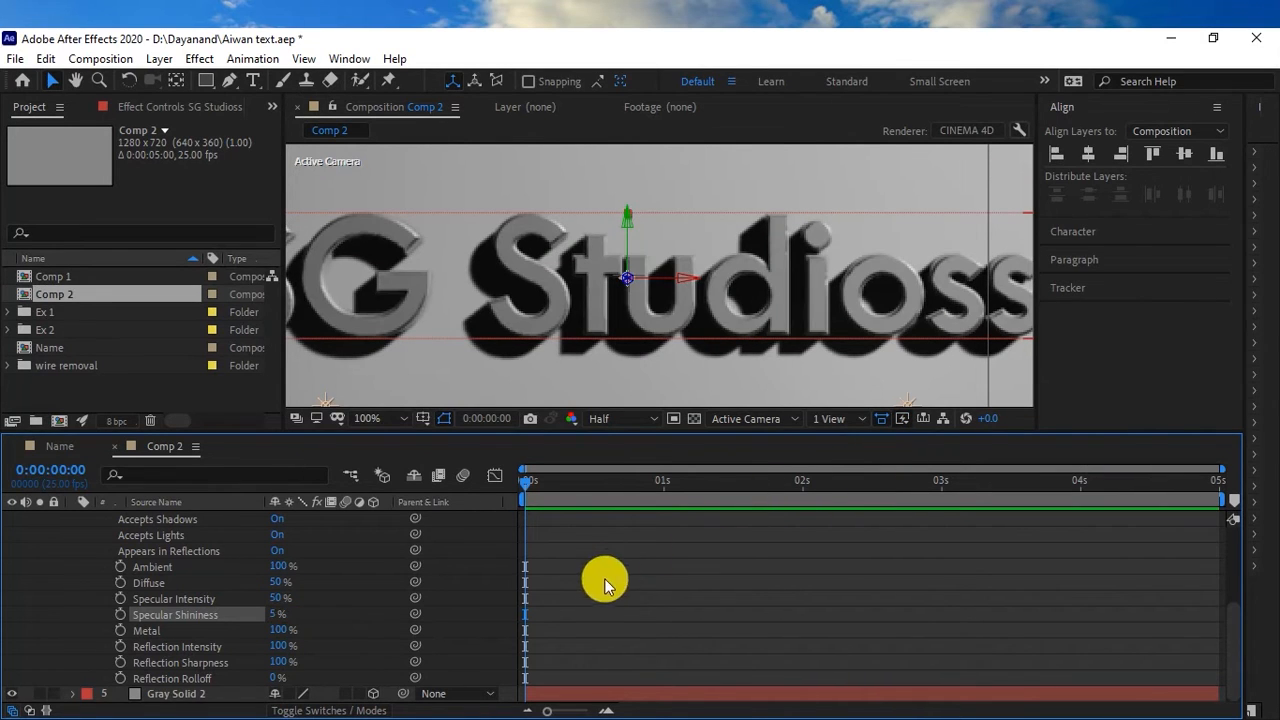
Raise the Specular Intensity of the text's material to 100%
{"action": "left_click_drag", "start_coordinate": [292, 597], "coordinate": [323, 594]}
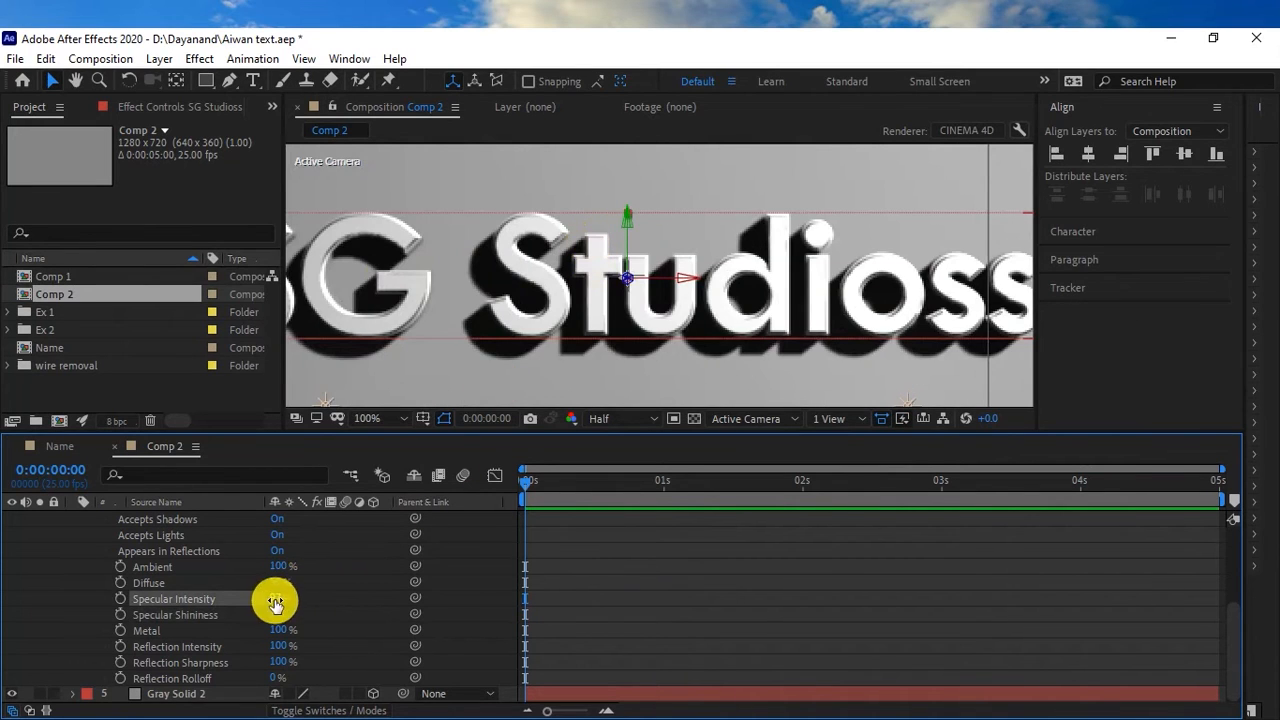
{"action": "left_click_drag", "start_coordinate": [275, 603], "coordinate": [301, 601]}
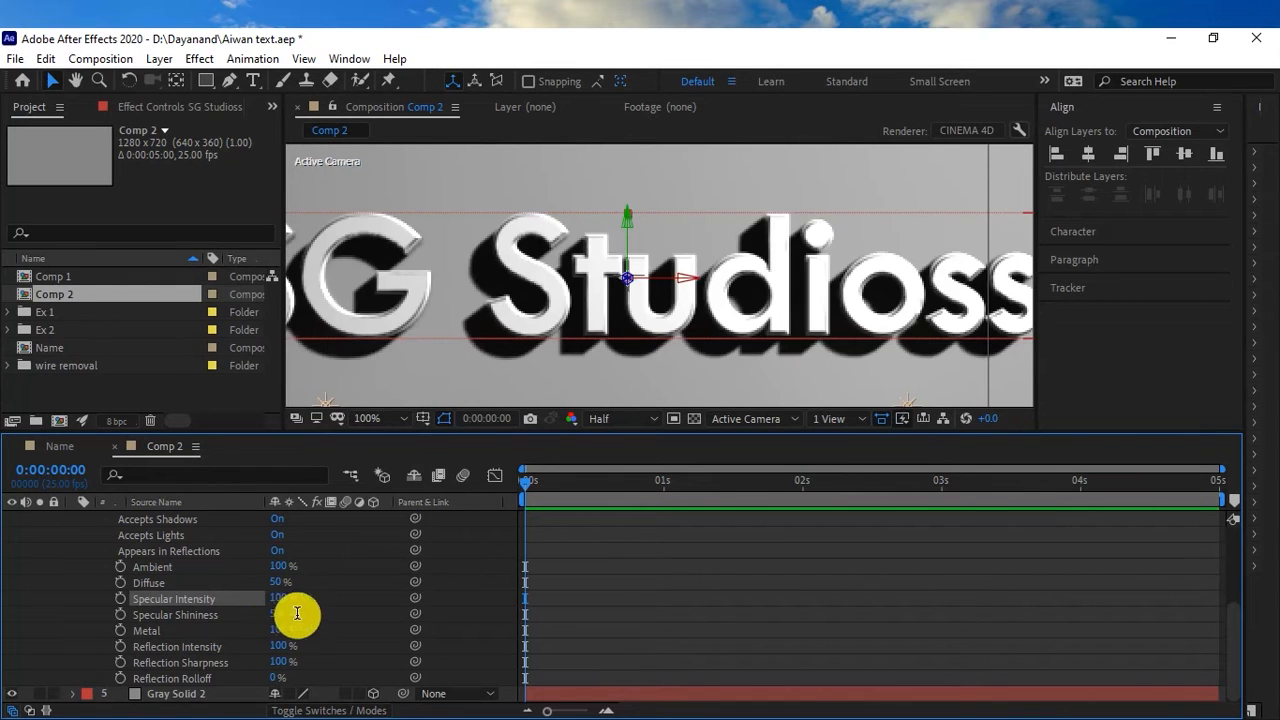
Try Specular Shininess values of 15% and 10% on the text's material, leaving it at 10%
{"action": "left_click", "coordinate": [297, 613]}
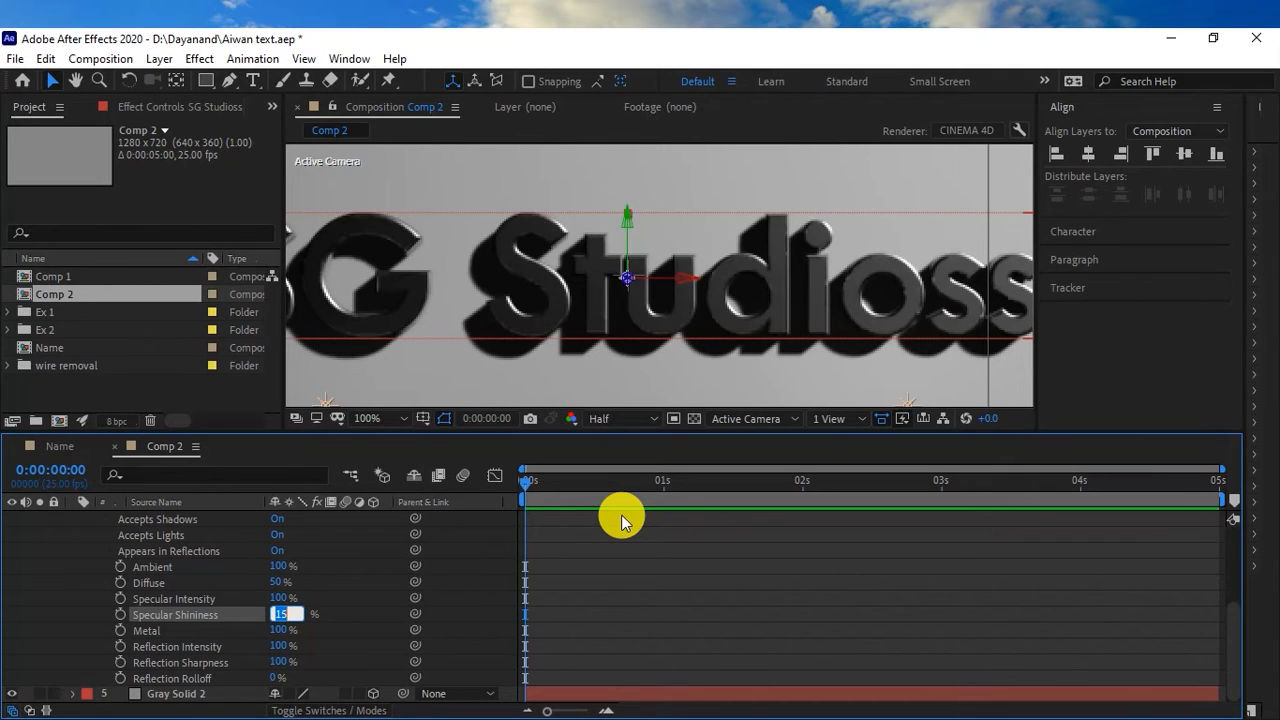
{"action": "type", "text": "5"}
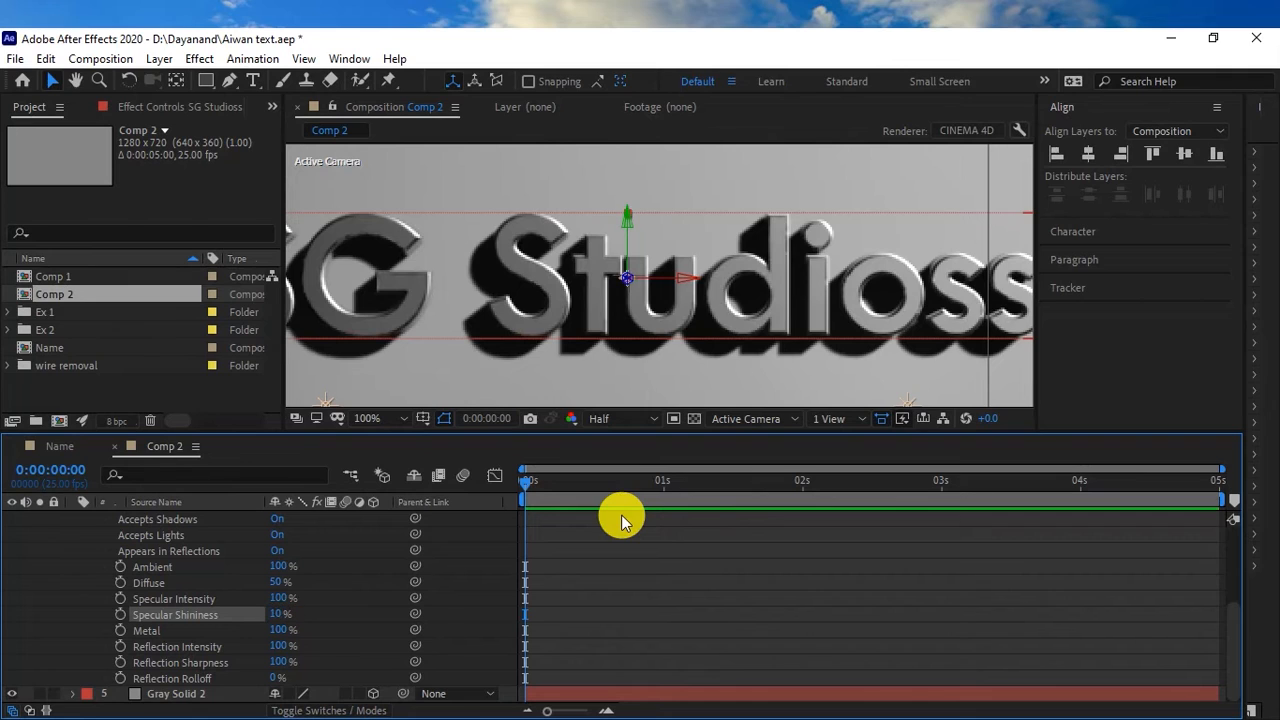
{"action": "scroll", "coordinate": [678, 297], "scroll_direction": "down", "scroll_amount": 2}
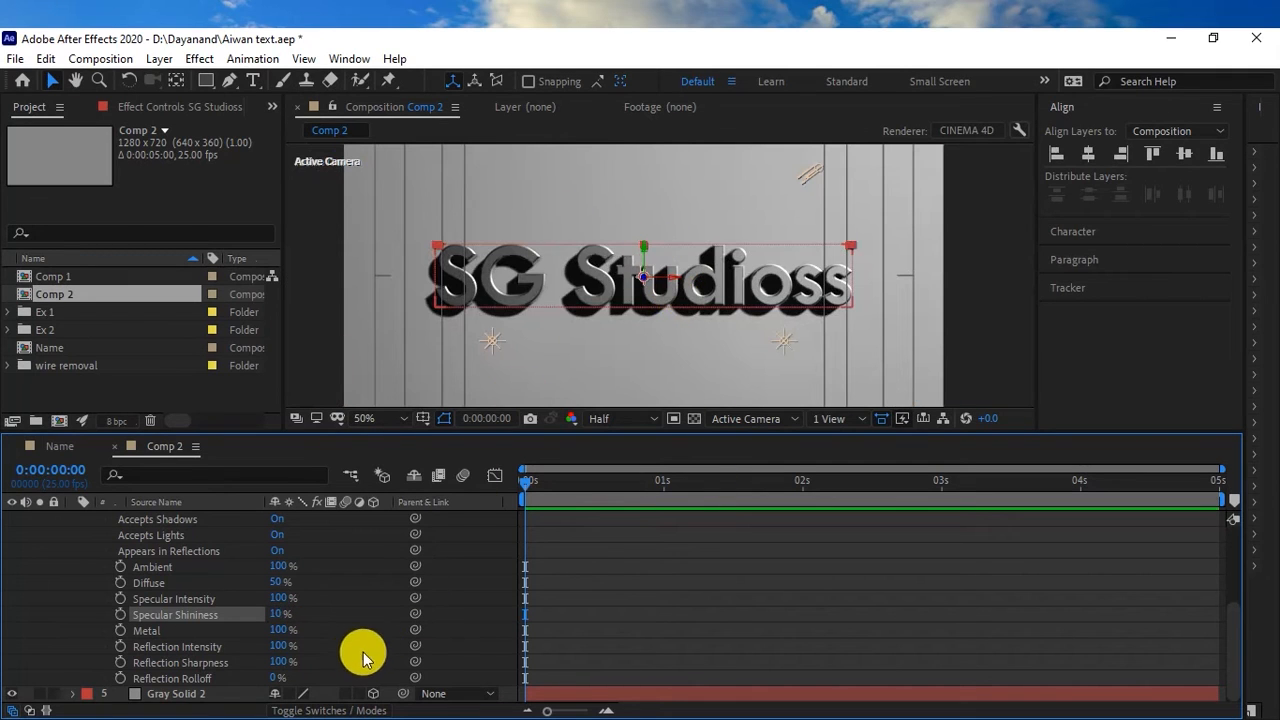
Try a Reflection Rolloff of 44% and a lower Reflection Intensity on the text's material, restoring them to 0% and 100%
{"action": "left_click", "coordinate": [275, 678]}
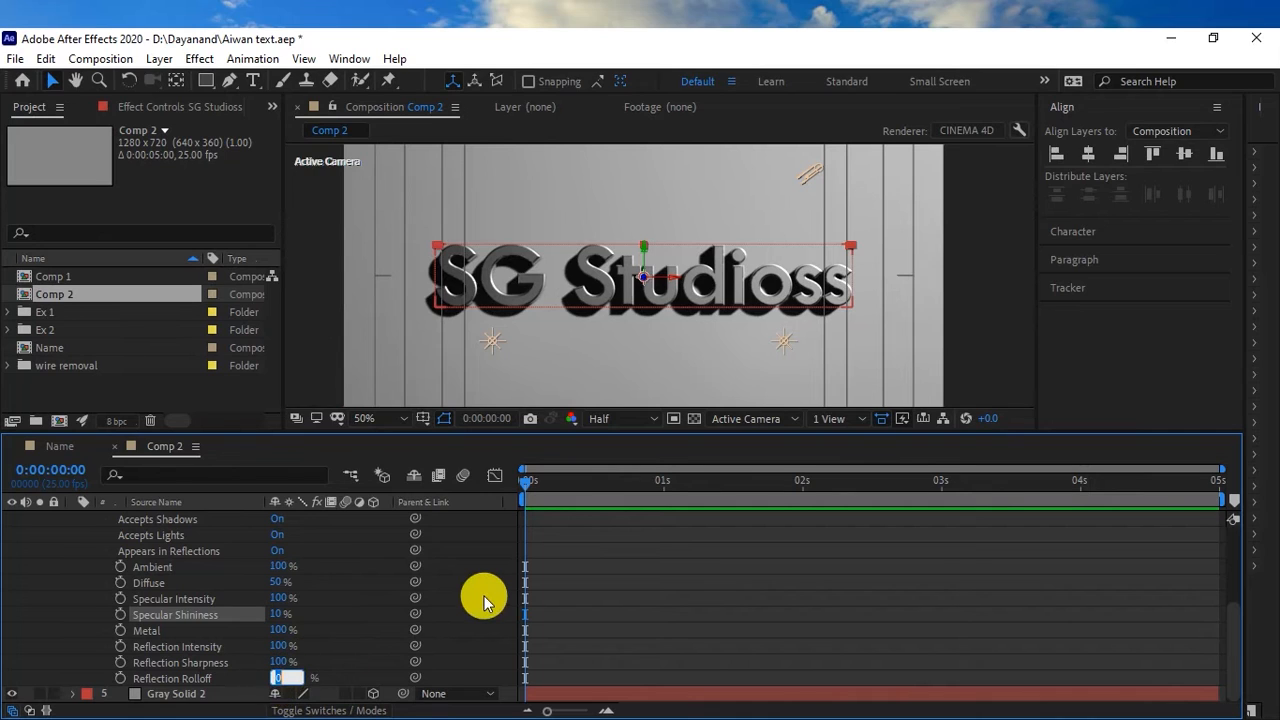
{"action": "type", "text": "1"}
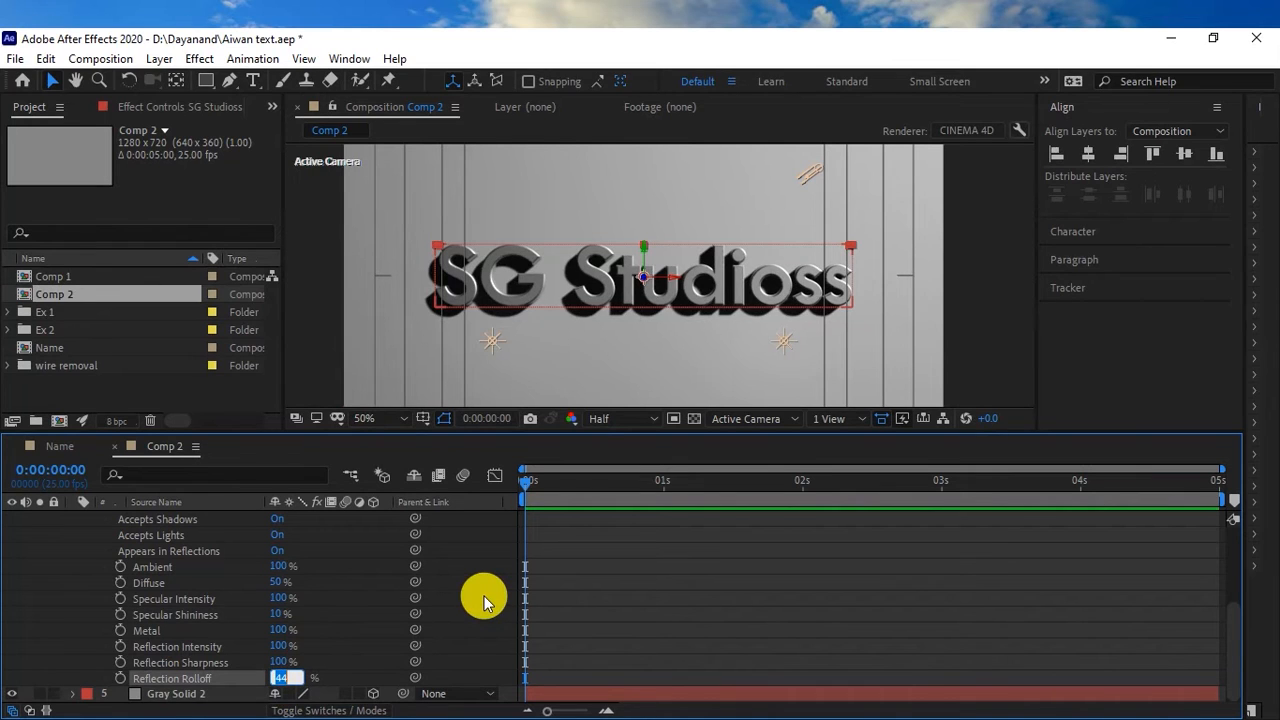
{"action": "type", "text": "2"}
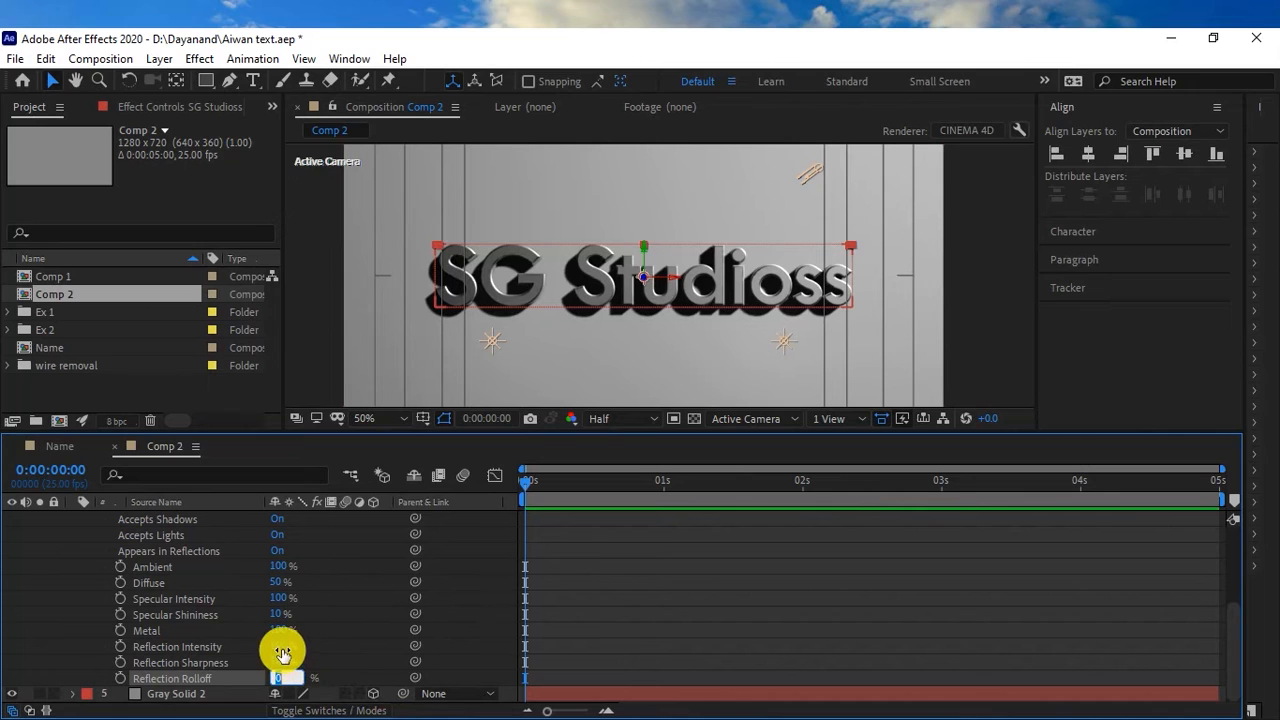
{"action": "left_click_drag", "start_coordinate": [280, 649], "coordinate": [256, 656]}
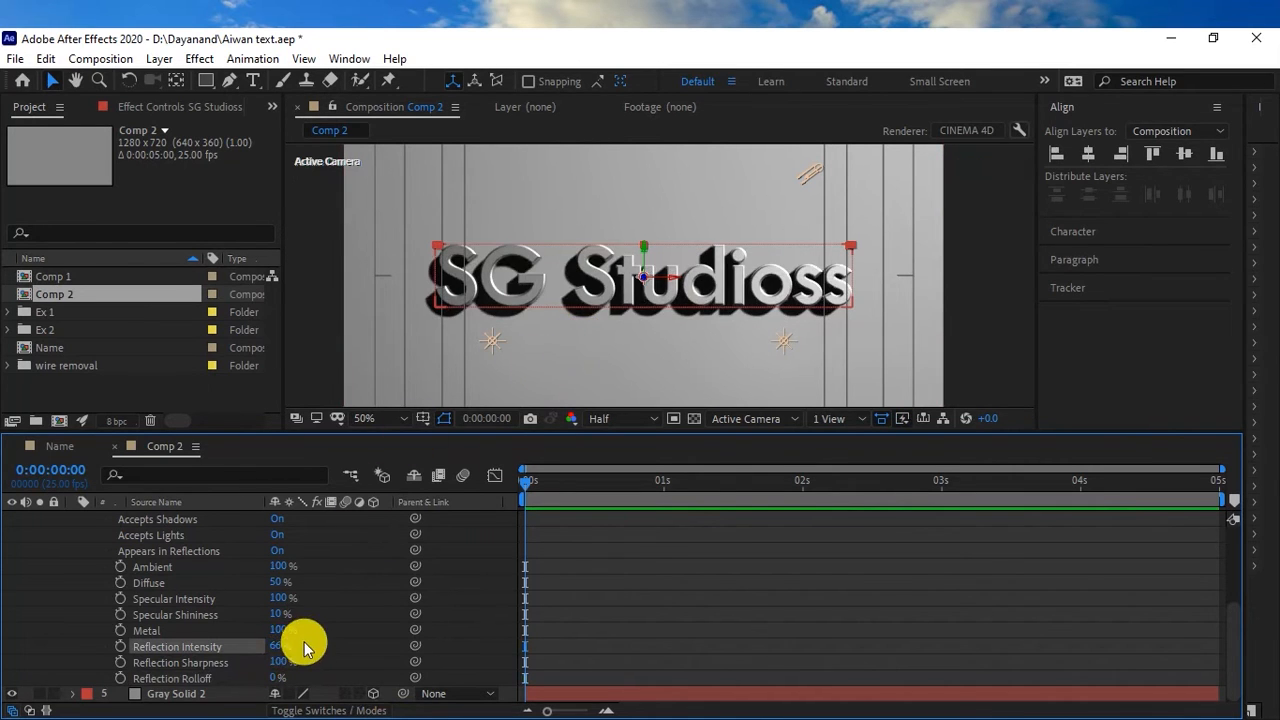
Draw a rectangle with a 20 px blue stroke around the "SG Studioss" text on a new shape layer
{"action": "scroll", "coordinate": [172, 598], "scroll_direction": "up", "scroll_amount": 3}
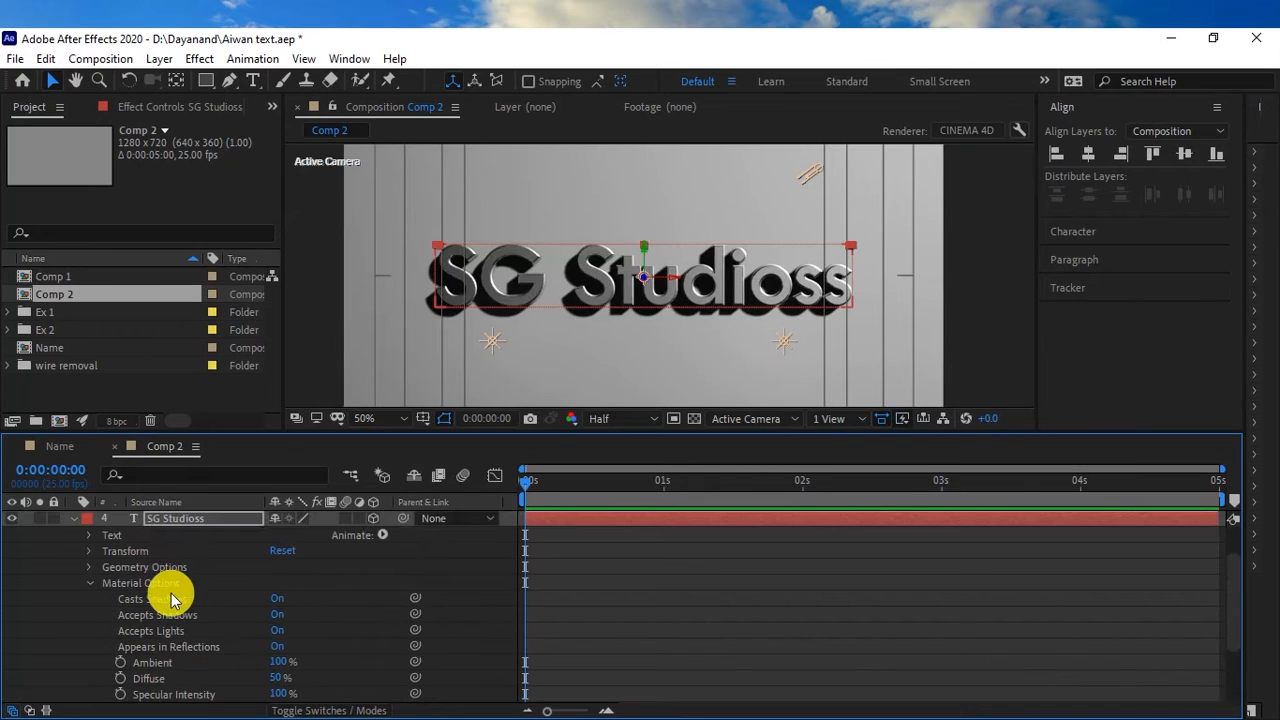
{"action": "left_click", "coordinate": [90, 582]}
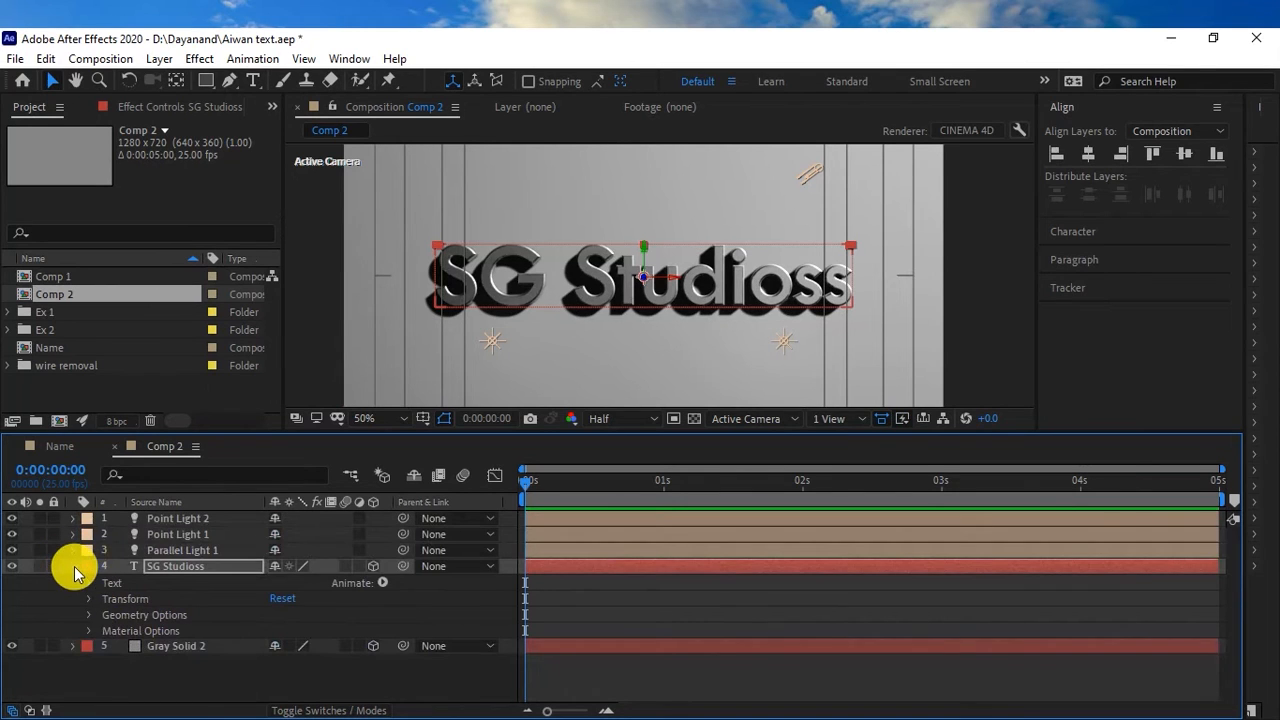
{"action": "left_click", "coordinate": [72, 566]}
{"action": "left_click", "coordinate": [180, 640]}
{"action": "left_click", "coordinate": [206, 80]}
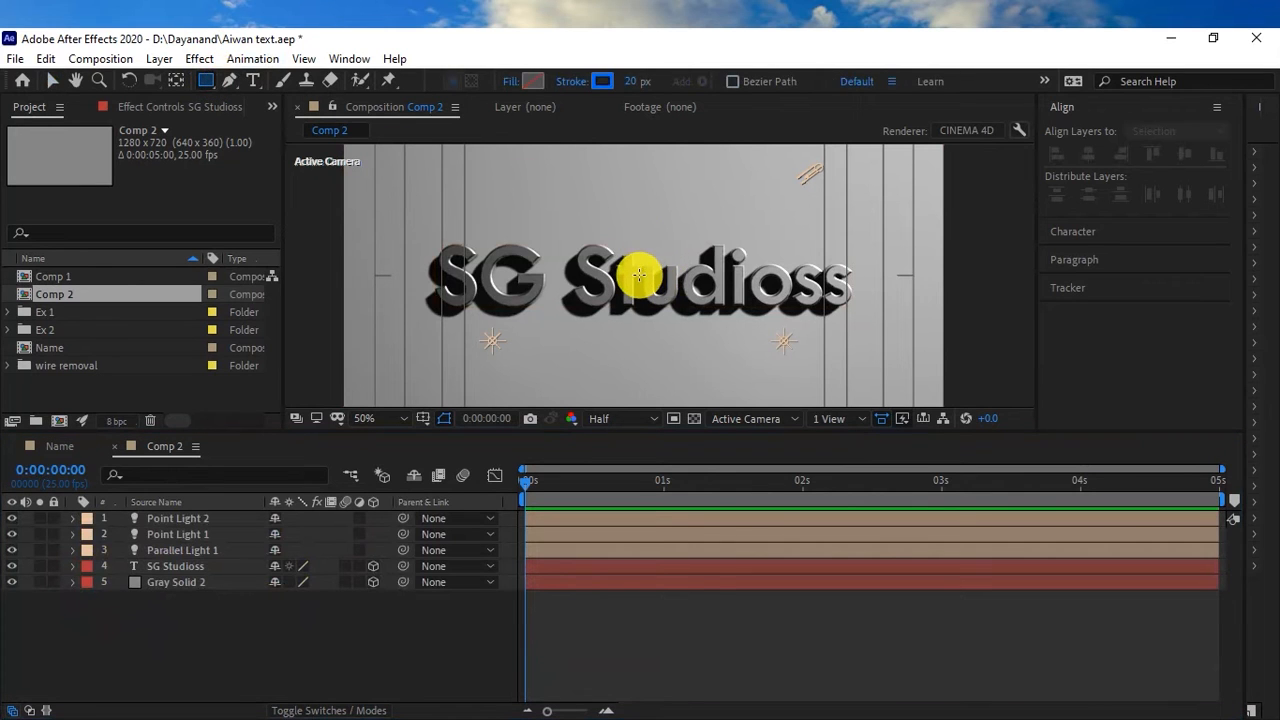
{"action": "left_click_drag", "start_coordinate": [642, 274], "coordinate": [895, 354]}
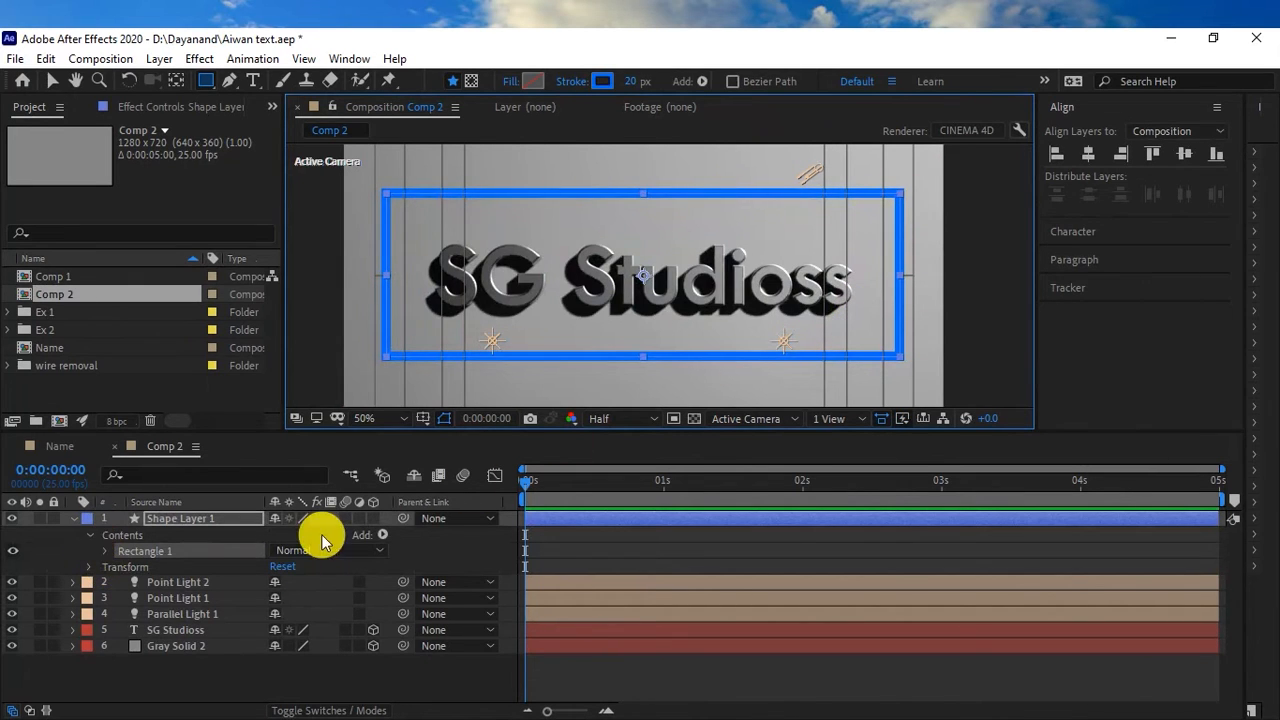
Make the rectangle's shape layer 3D and set its Extrusion Depth to 50 after trying 100
{"action": "left_click", "coordinate": [373, 518]}
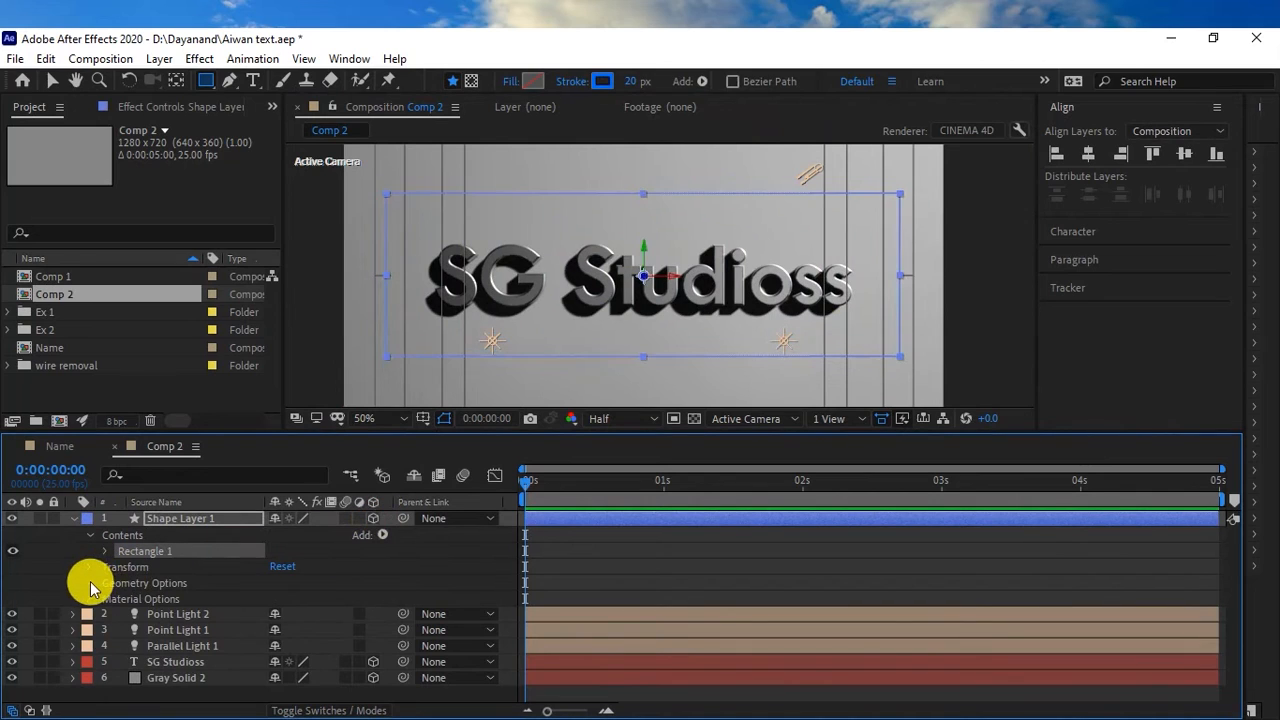
{"action": "left_click", "coordinate": [90, 583]}
{"action": "left_click", "coordinate": [277, 646]}
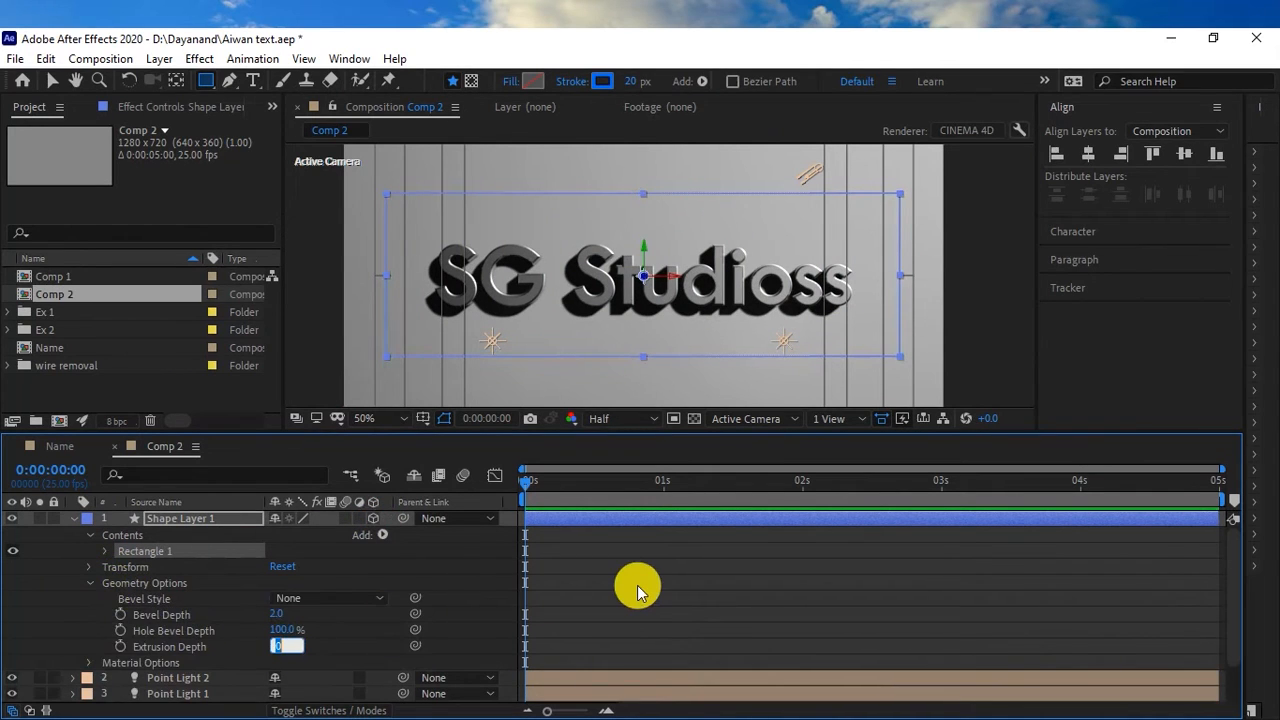
{"action": "type", "text": "100"}
{"action": "key", "text": "Return"}
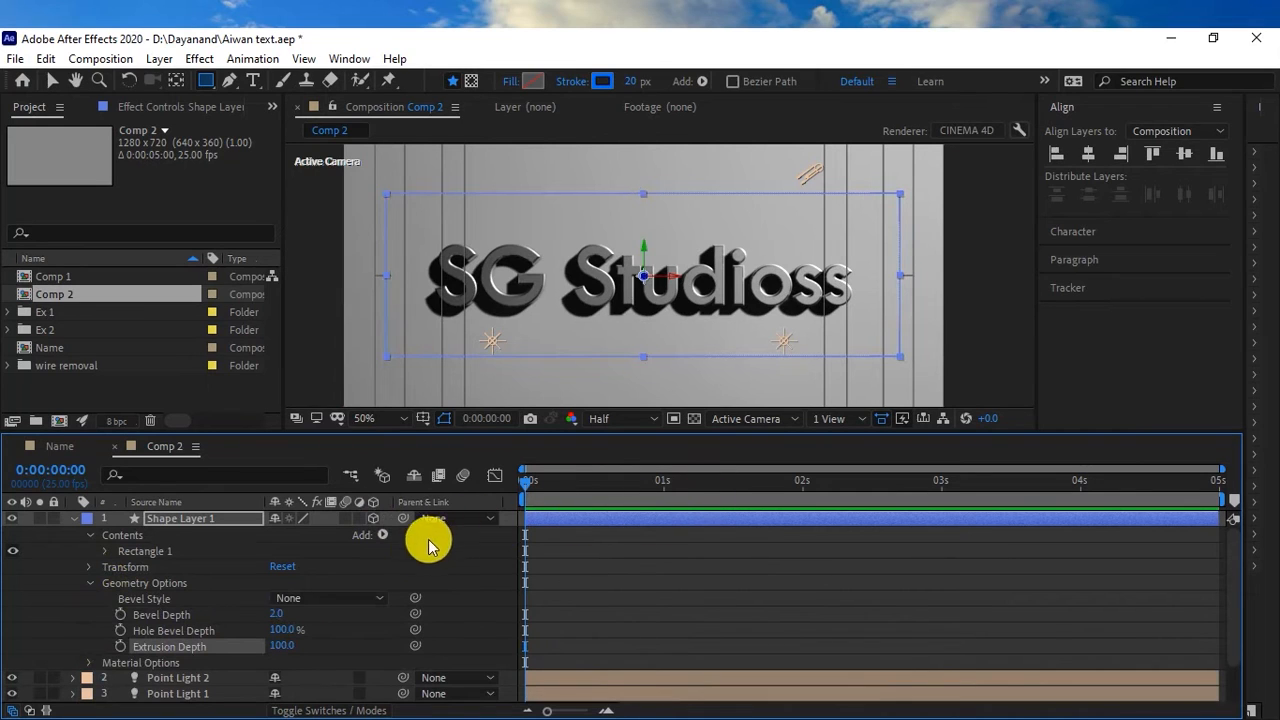
{"action": "left_click", "coordinate": [285, 646]}
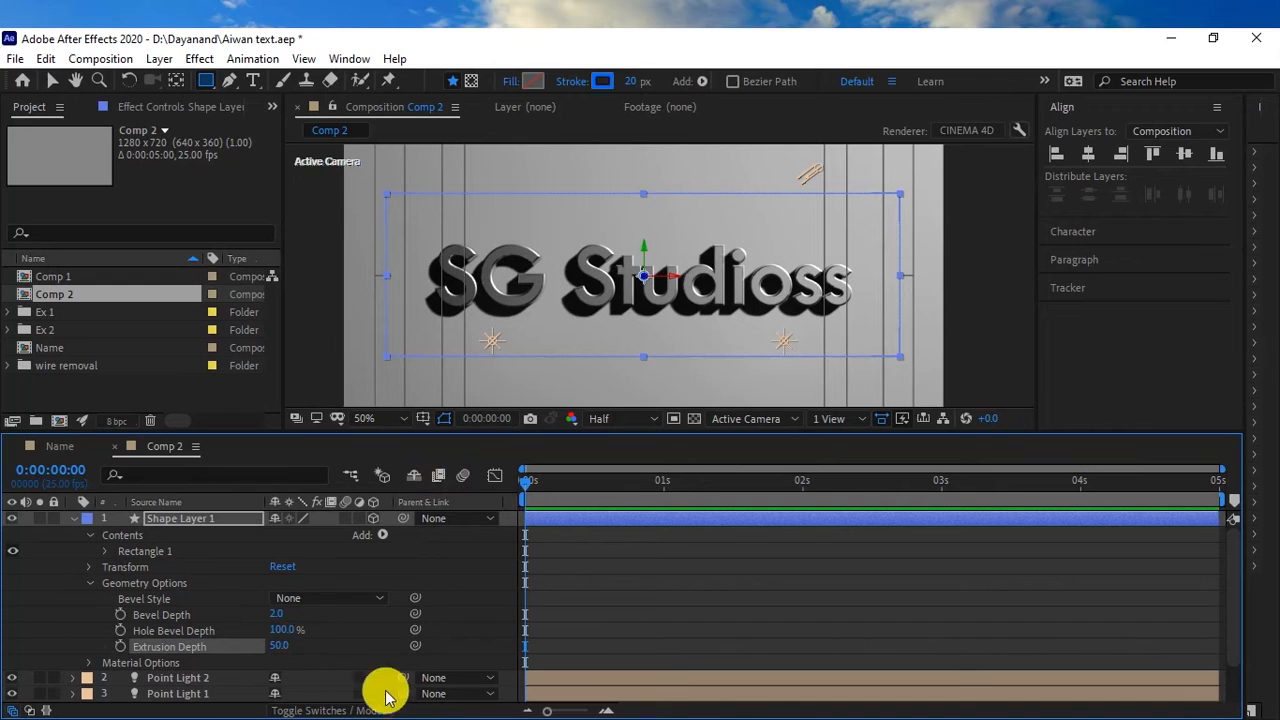
Give the rectangle frame a Concave bevel with a Bevel Depth of 5
{"action": "left_click", "coordinate": [320, 598]}
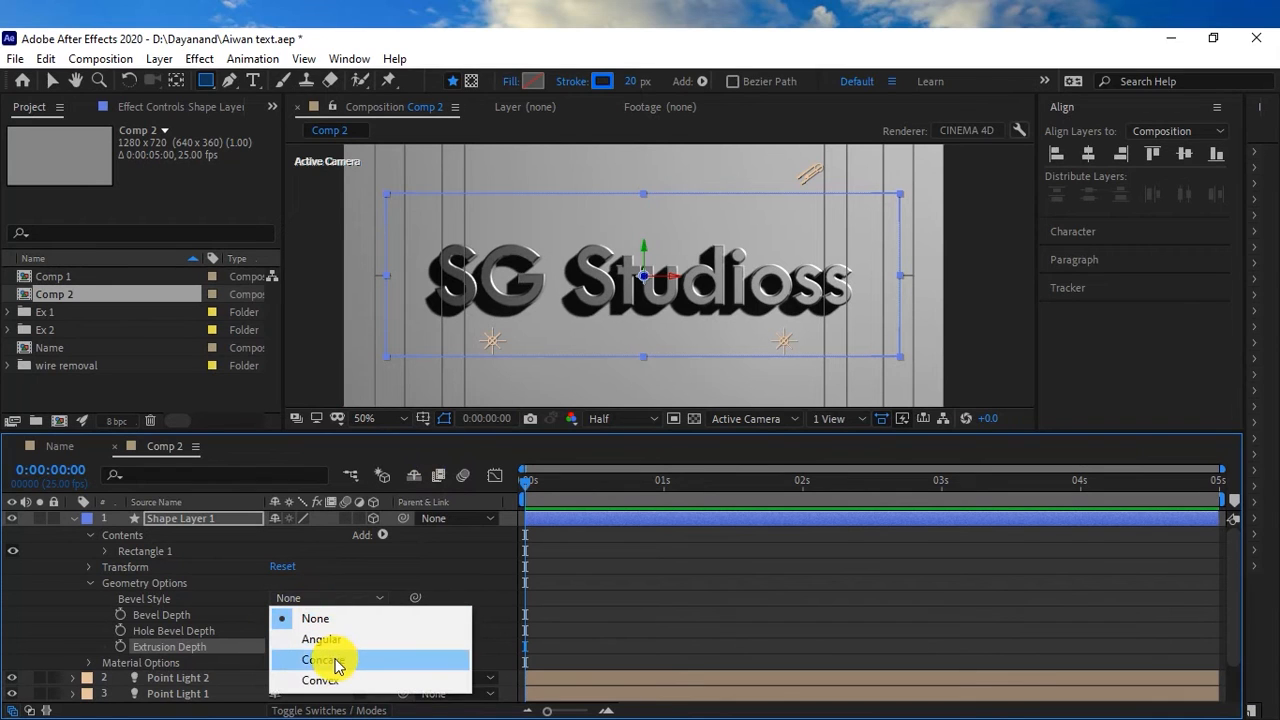
{"action": "left_click", "coordinate": [336, 670]}
{"action": "left_click", "coordinate": [276, 613]}
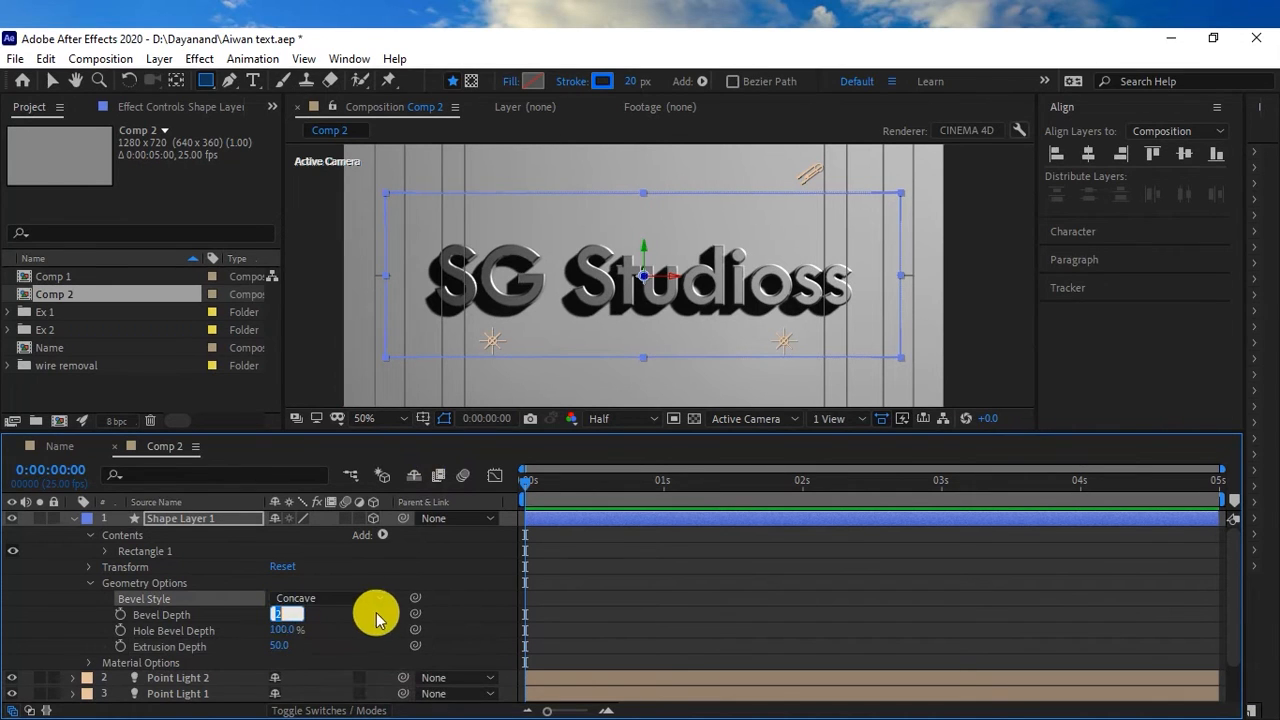
{"action": "type", "text": "5"}
{"action": "key", "text": "Return"}
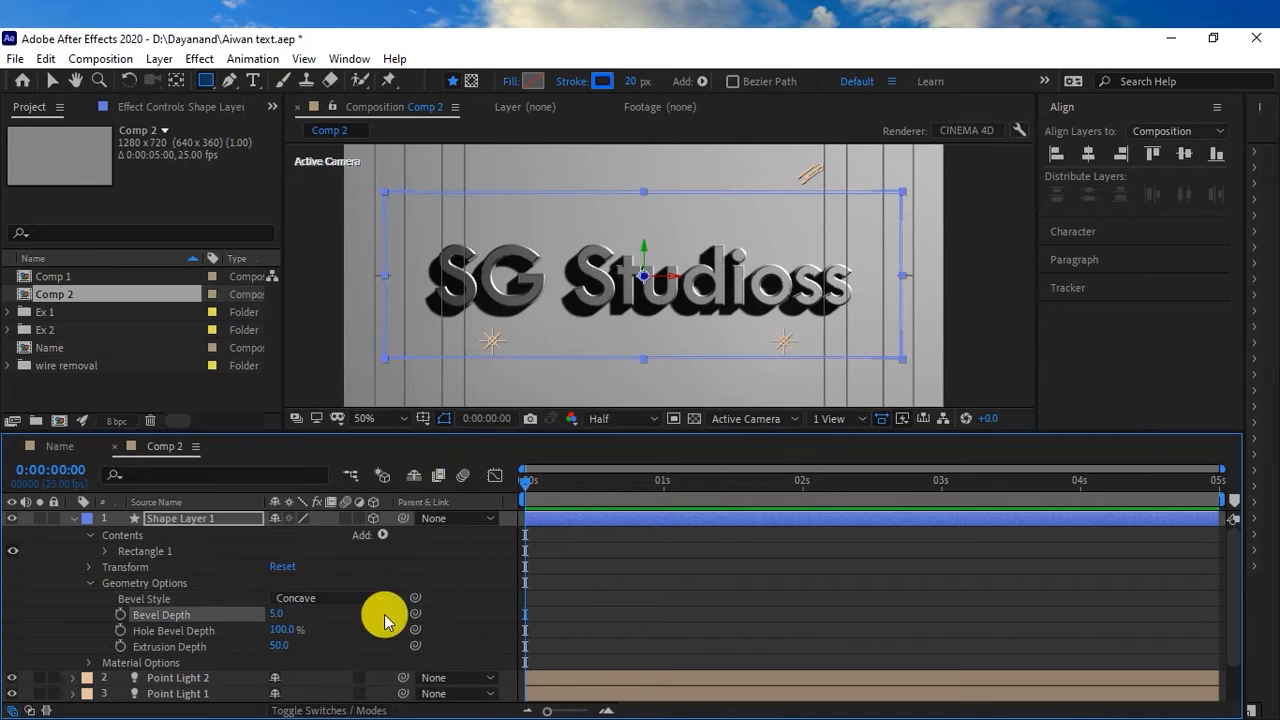
Move the rectangle frame forward along the Z axis in the Top view and return to the Active Camera view
{"action": "left_click", "coordinate": [772, 420]}
{"action": "left_click", "coordinate": [760, 504]}
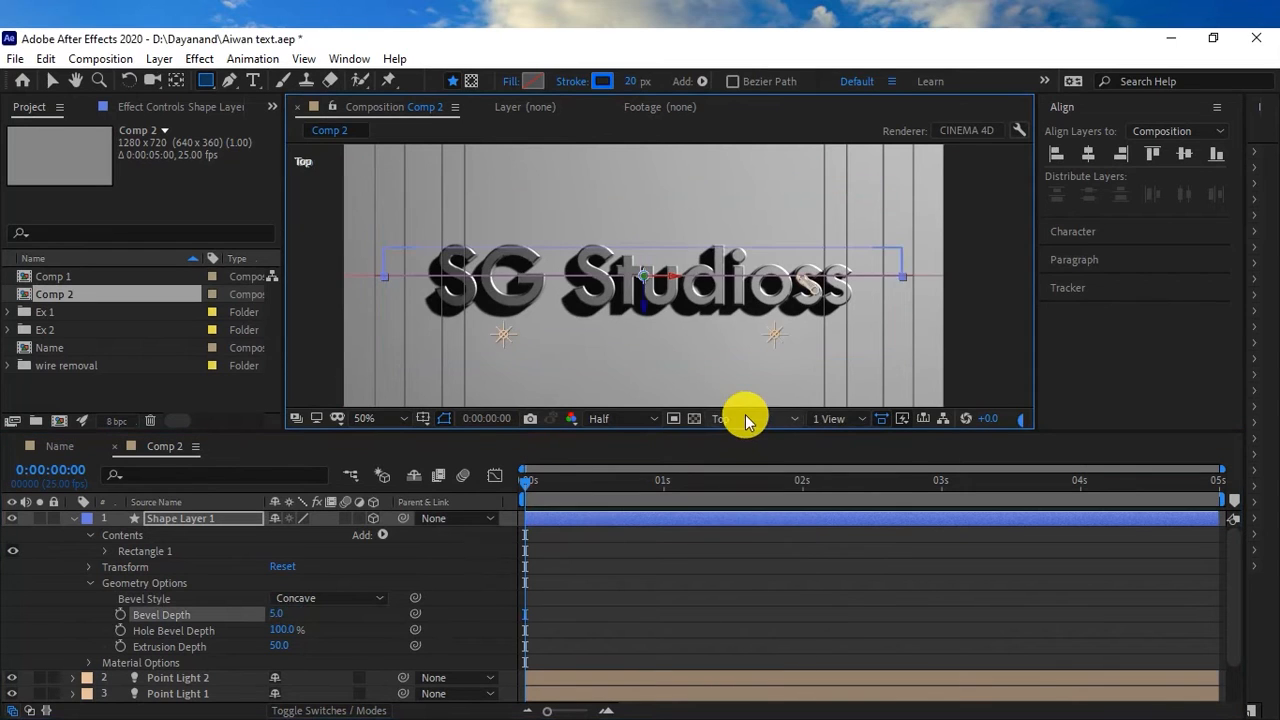
{"action": "key", "text": "v"}
{"action": "left_click_drag", "start_coordinate": [645, 307], "coordinate": [645, 330]}
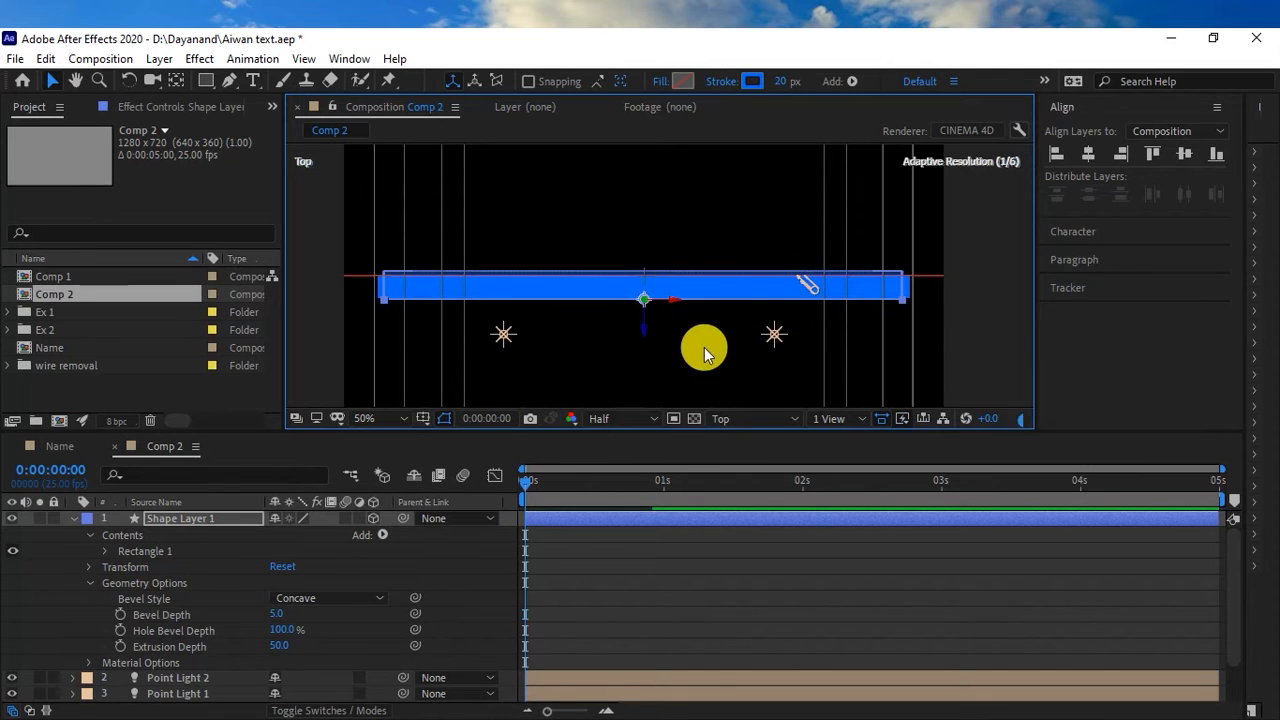
{"action": "left_click", "coordinate": [771, 418]}
{"action": "left_click", "coordinate": [745, 360]}
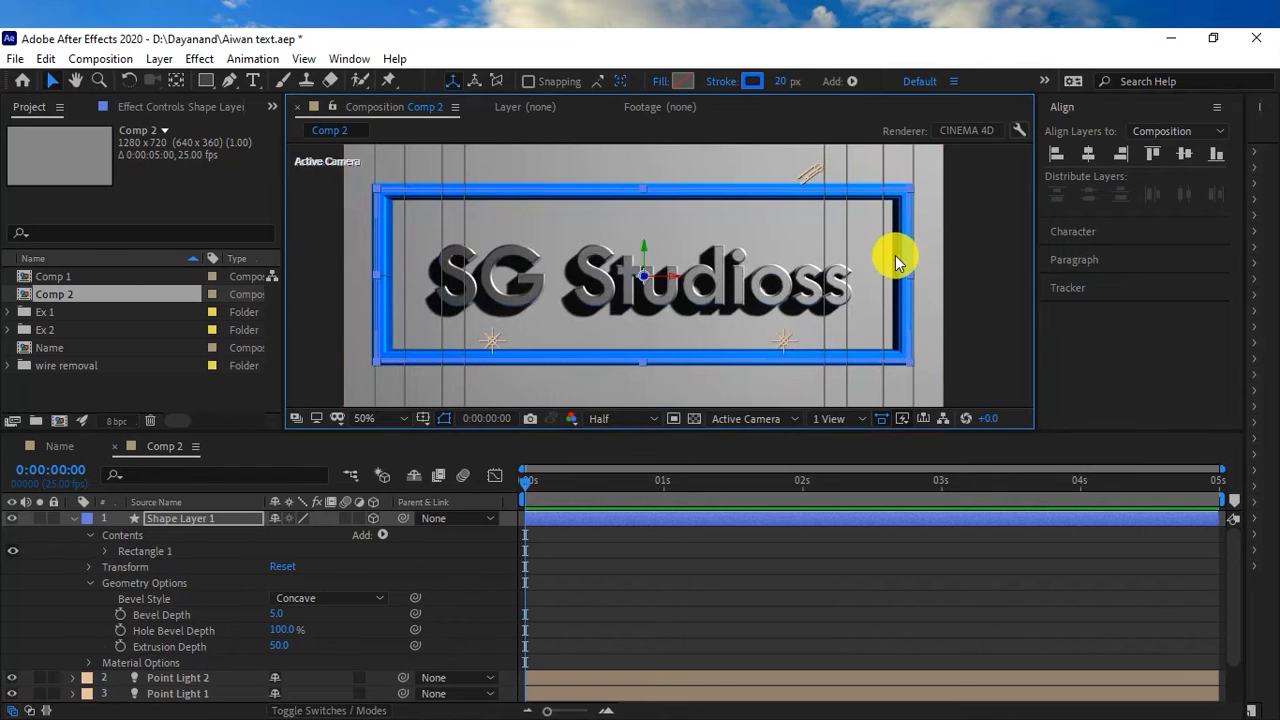
Turn on Casts Shadows in the Material Options of the rectangle's shape layer and collapse its properties
{"action": "left_click", "coordinate": [165, 520]}
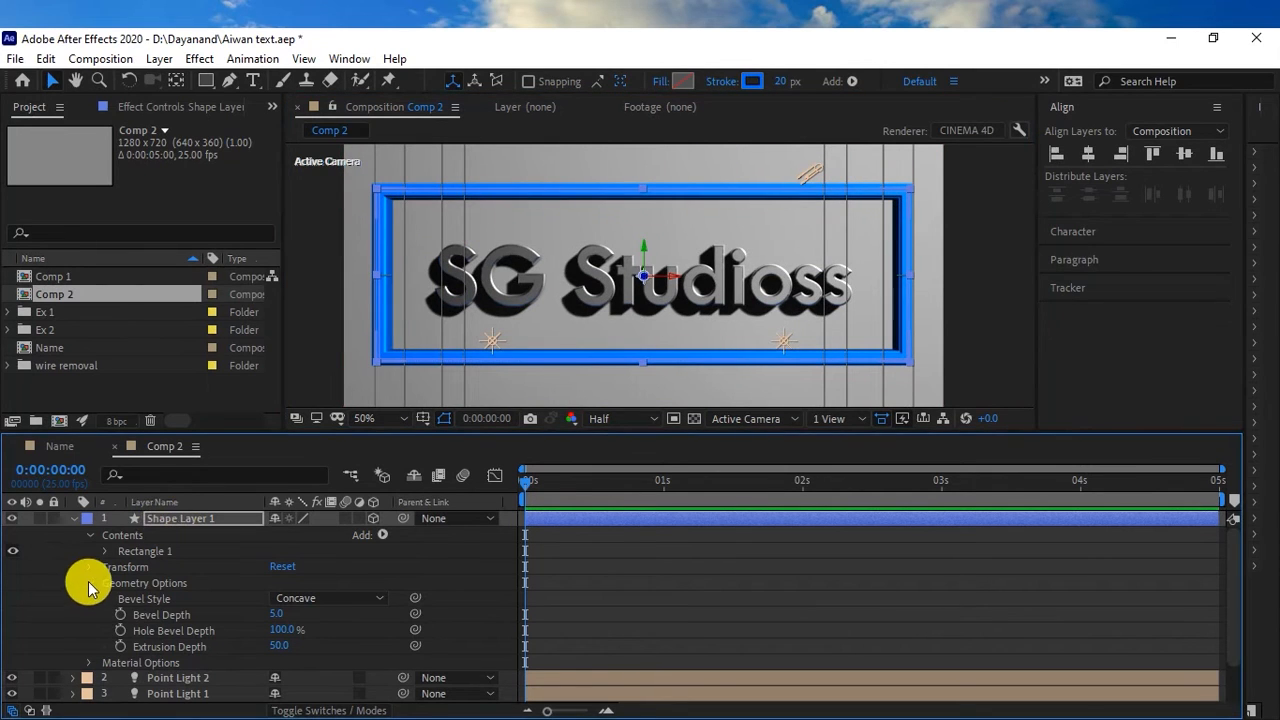
{"action": "left_click", "coordinate": [90, 583]}
{"action": "left_click", "coordinate": [89, 599]}
{"action": "scroll", "coordinate": [150, 580], "scroll_direction": "down", "scroll_amount": 2}
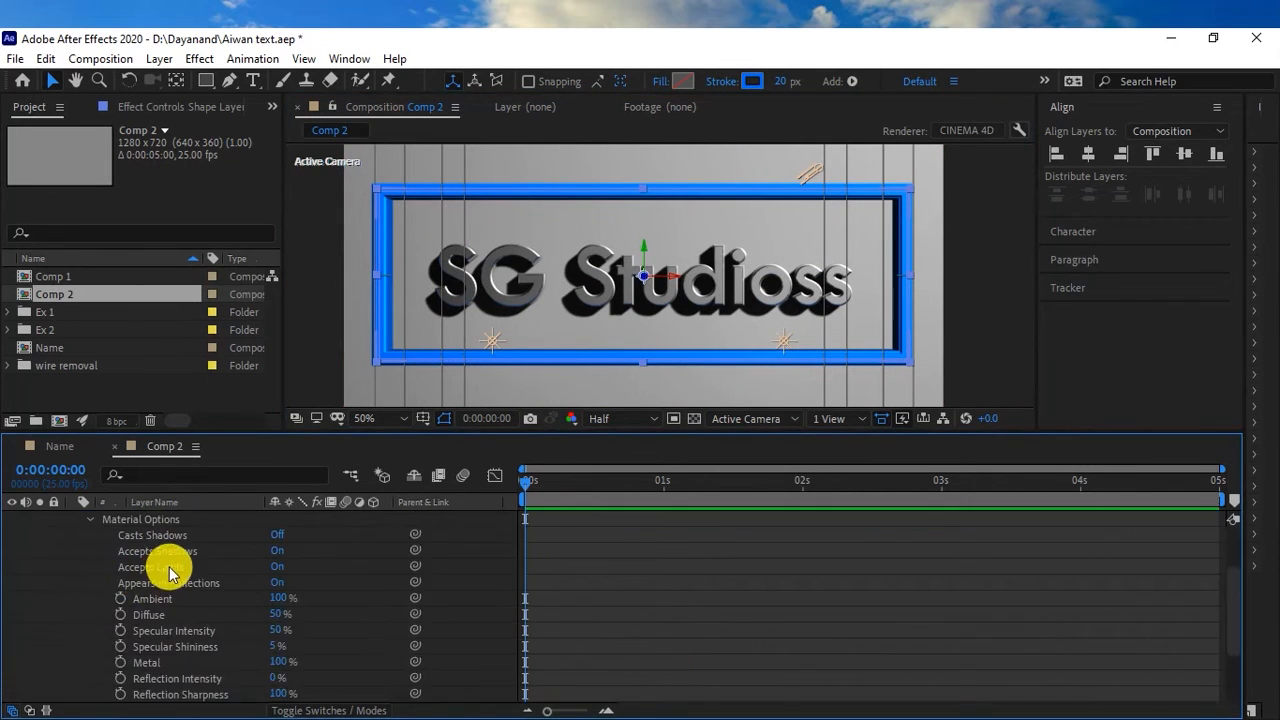
{"action": "scroll", "coordinate": [160, 558], "scroll_direction": "up", "scroll_amount": 2}
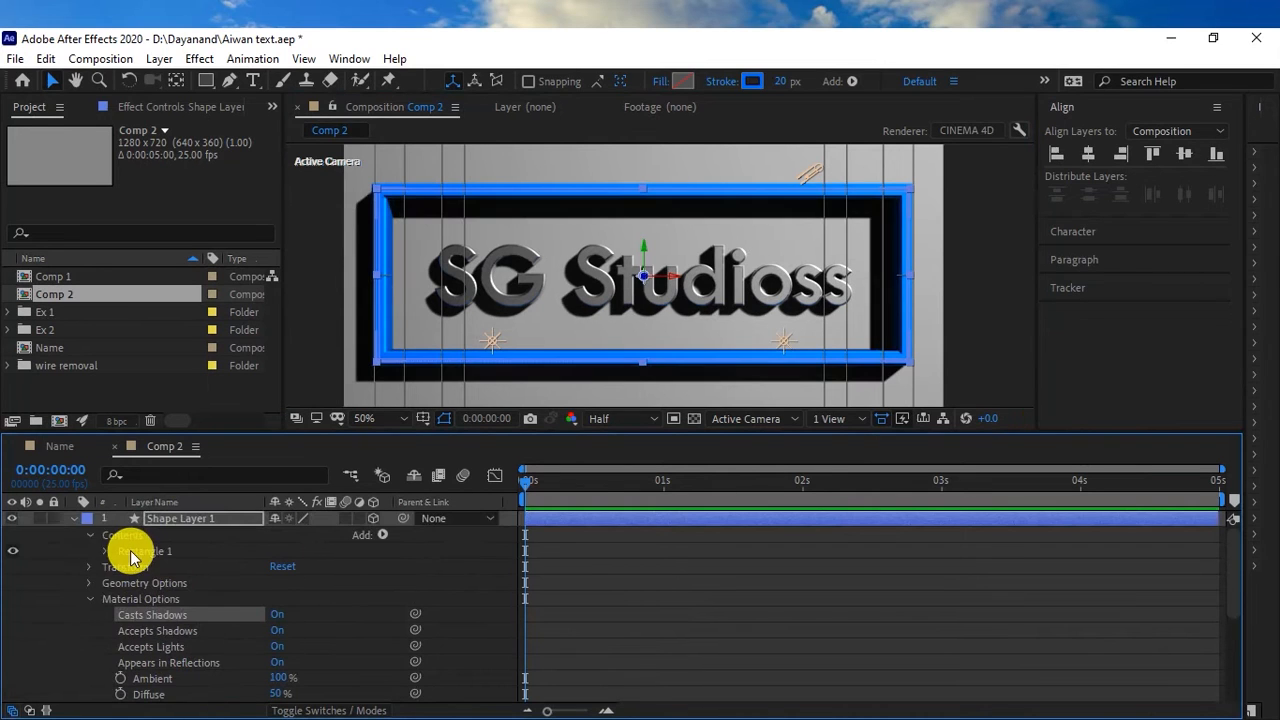
{"action": "left_click", "coordinate": [73, 519]}
{"action": "left_click_drag", "start_coordinate": [641, 335], "coordinate": [647, 321]}
{"action": "scroll", "coordinate": [586, 371], "scroll_direction": "down", "scroll_amount": 2}
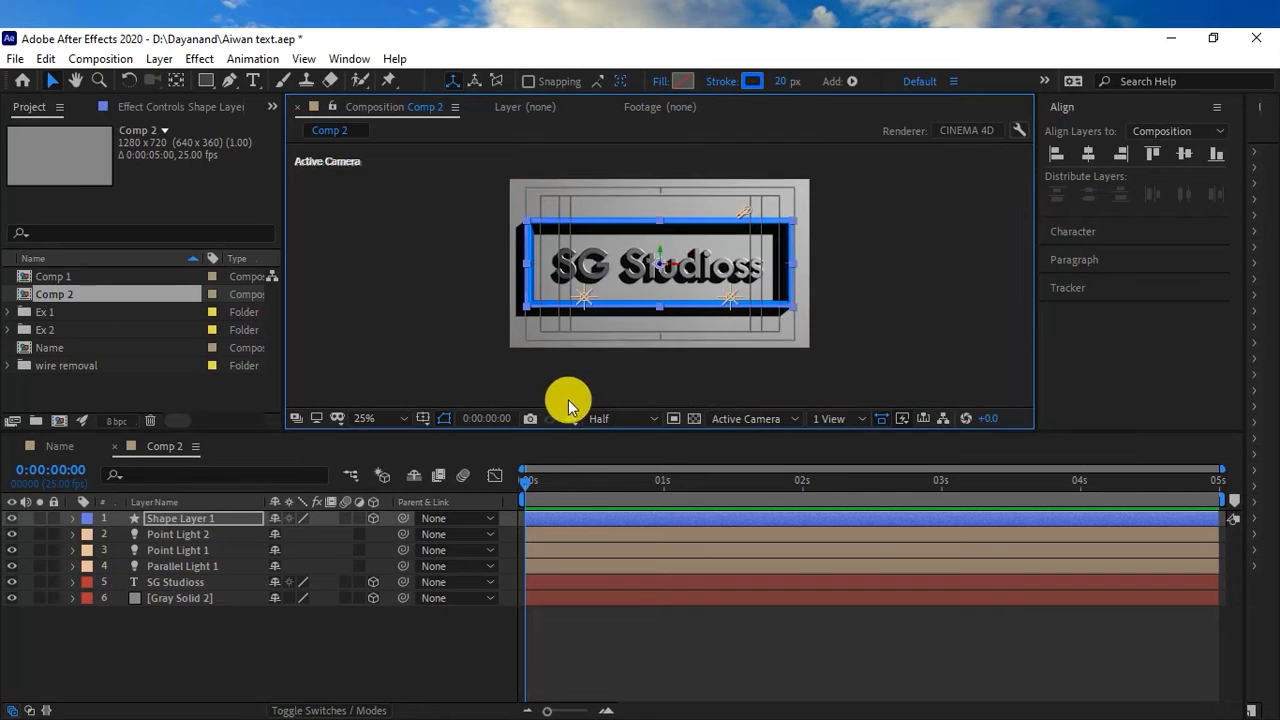
Set Reflection Rolloff and Specular Shininess to 100% in the Material Options of the "SG Studioss" text layer
{"action": "left_click", "coordinate": [155, 583]}
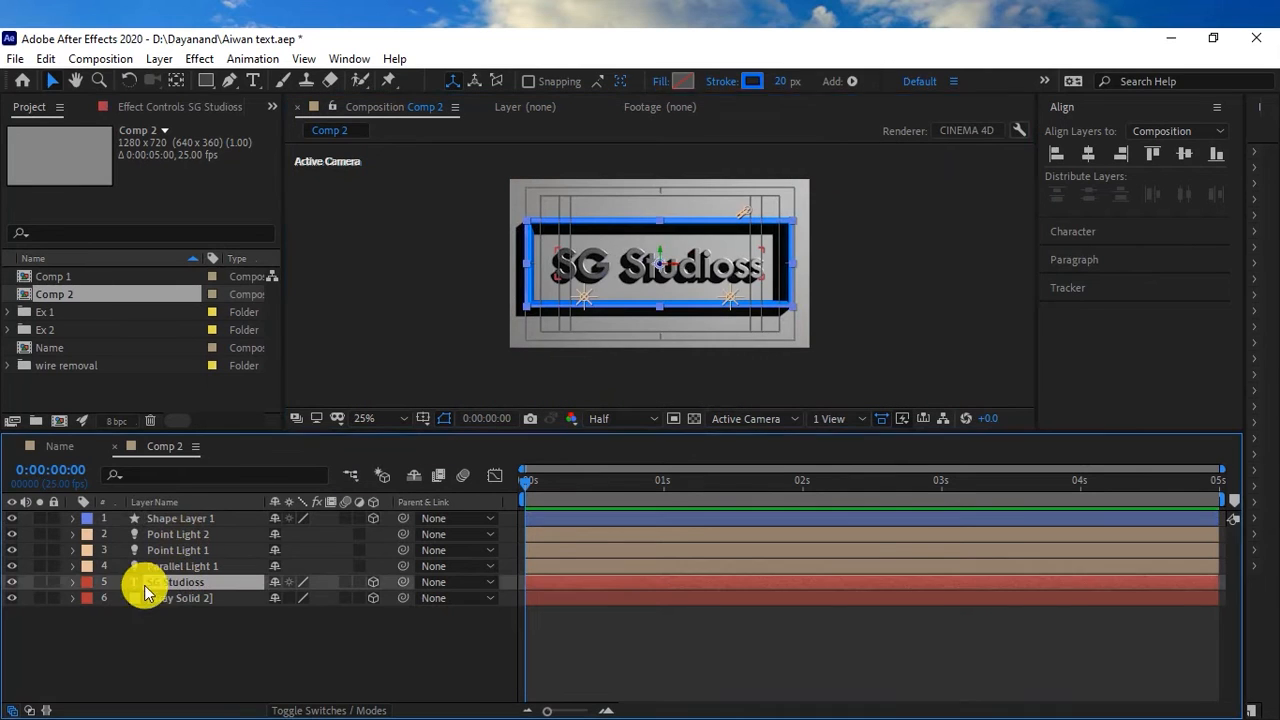
{"action": "left_click", "coordinate": [73, 582]}
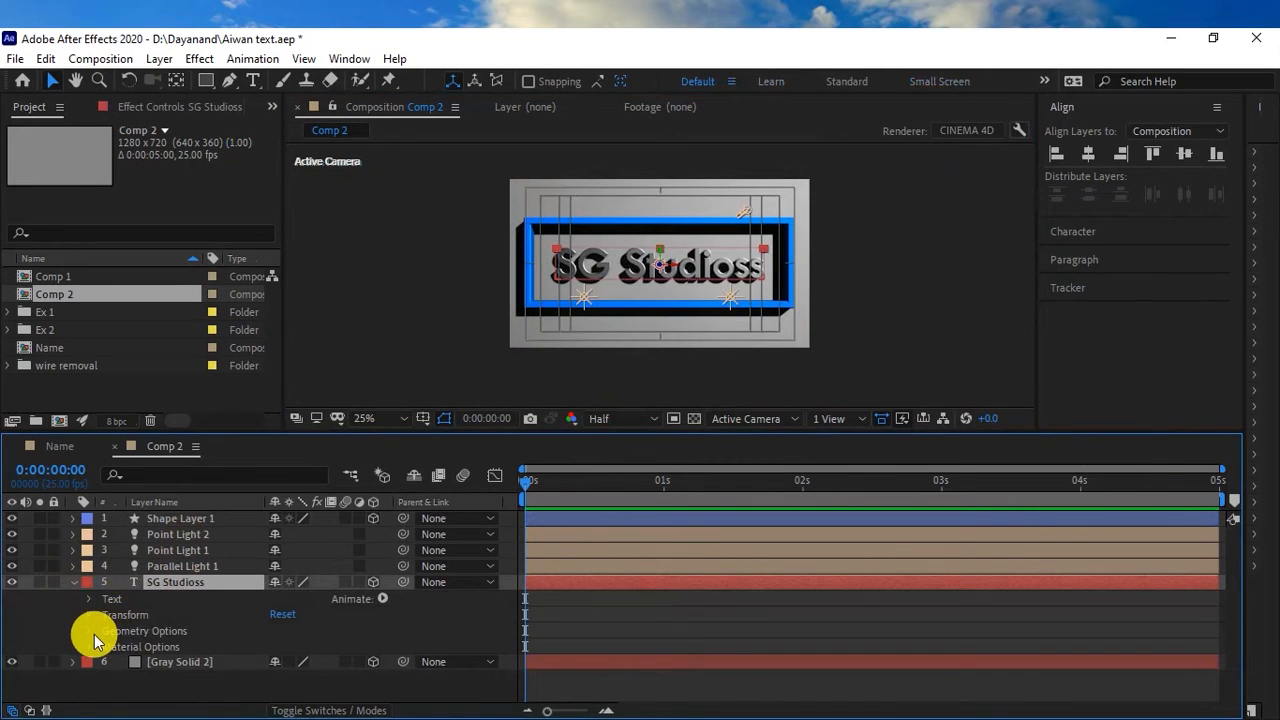
{"action": "left_click", "coordinate": [89, 647]}
{"action": "scroll", "coordinate": [150, 630], "scroll_direction": "down", "scroll_amount": 3}
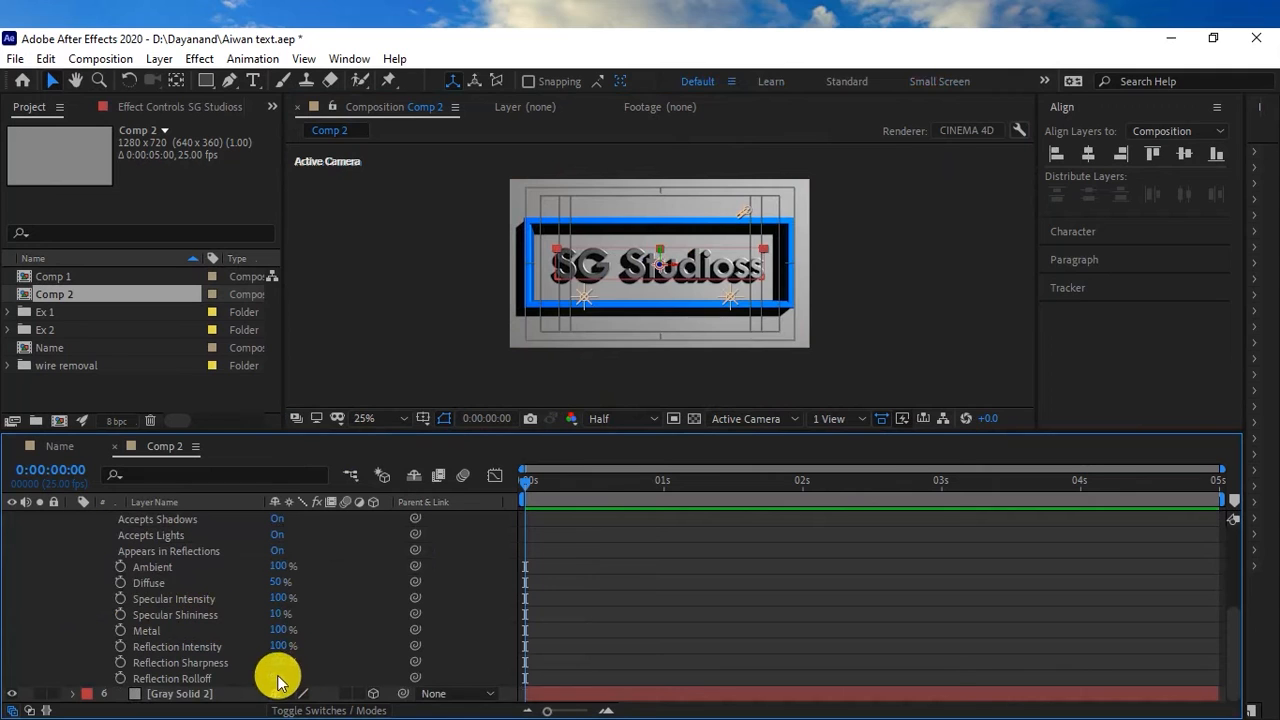
{"action": "left_click_drag", "start_coordinate": [272, 678], "coordinate": [416, 688]}
{"action": "scroll", "coordinate": [643, 334], "scroll_direction": "up", "scroll_amount": 2}
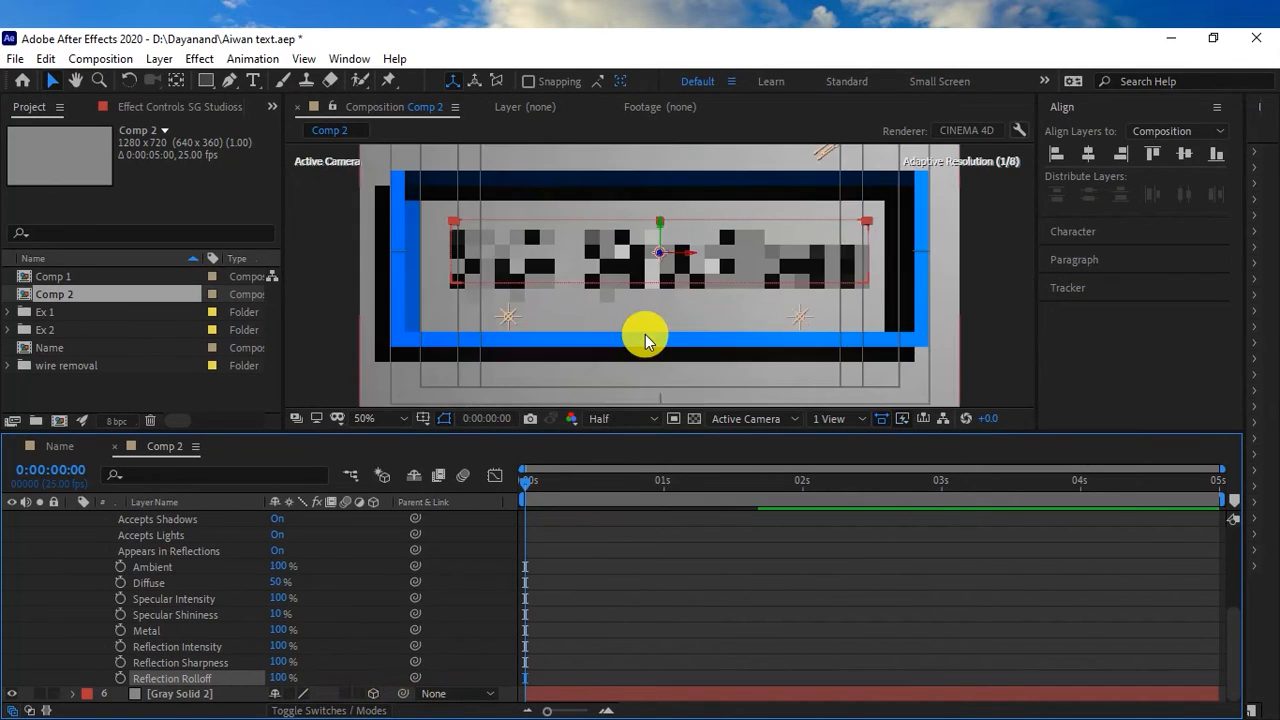
{"action": "scroll", "coordinate": [637, 257], "scroll_direction": "up", "scroll_amount": 2}
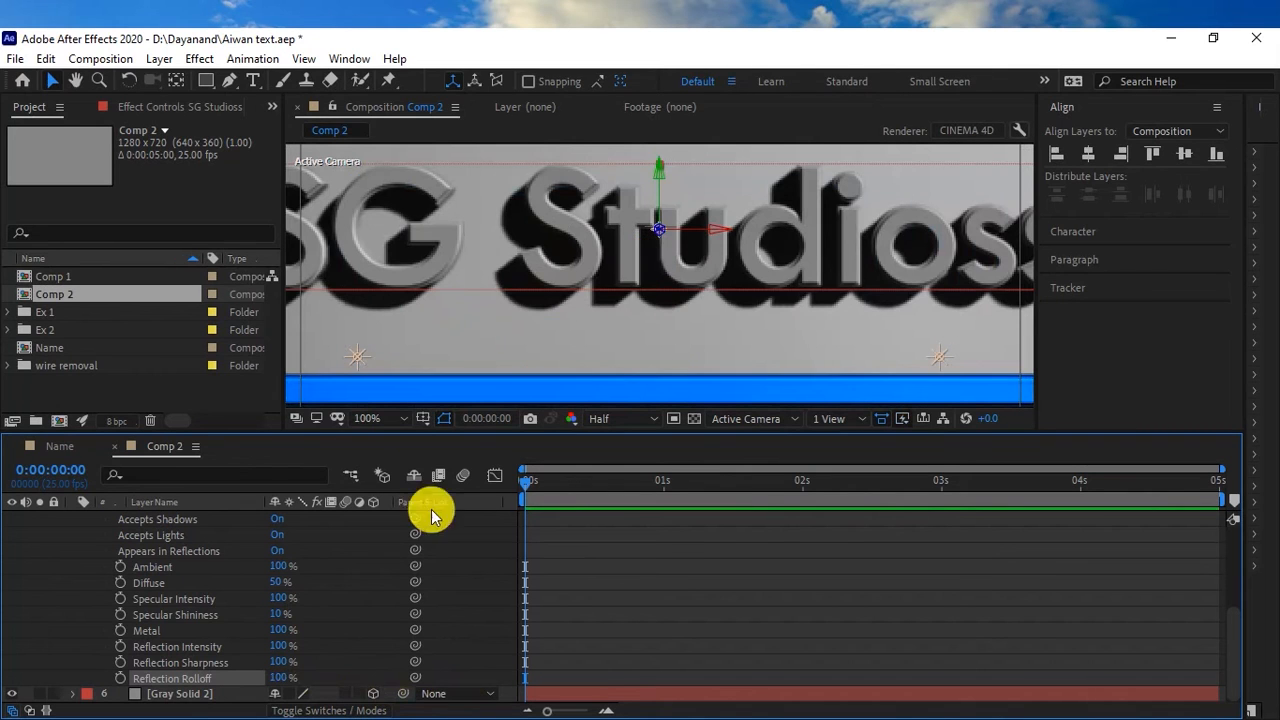
{"action": "left_click_drag", "start_coordinate": [277, 615], "coordinate": [351, 618]}
{"action": "scroll", "coordinate": [662, 355], "scroll_direction": "down", "scroll_amount": 2}
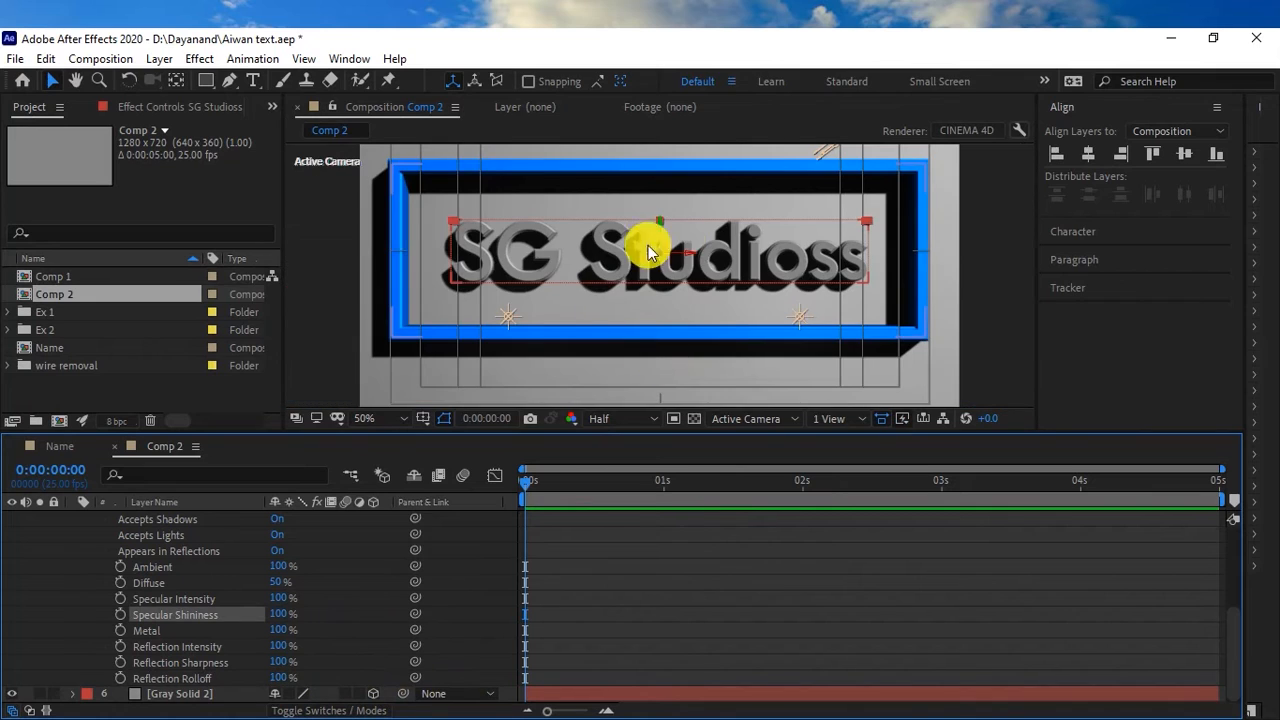
Scrub the timeline to the last frame at 0:00:04:24 to check the framed text scene
{"action": "left_click_drag", "start_coordinate": [603, 487], "coordinate": [1216, 516]}
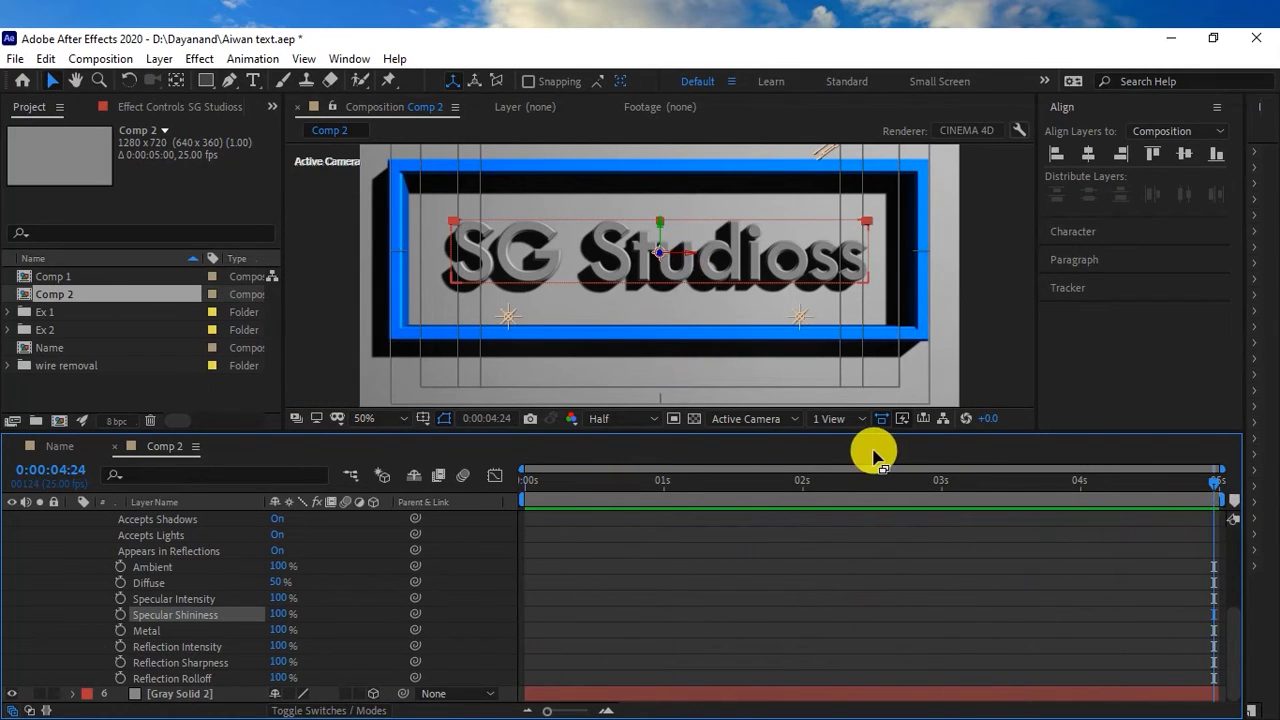
{"action": "scroll", "coordinate": [633, 348], "scroll_direction": "down", "scroll_amount": 1}
{"action": "scroll", "coordinate": [633, 348], "scroll_direction": "up", "scroll_amount": 1}
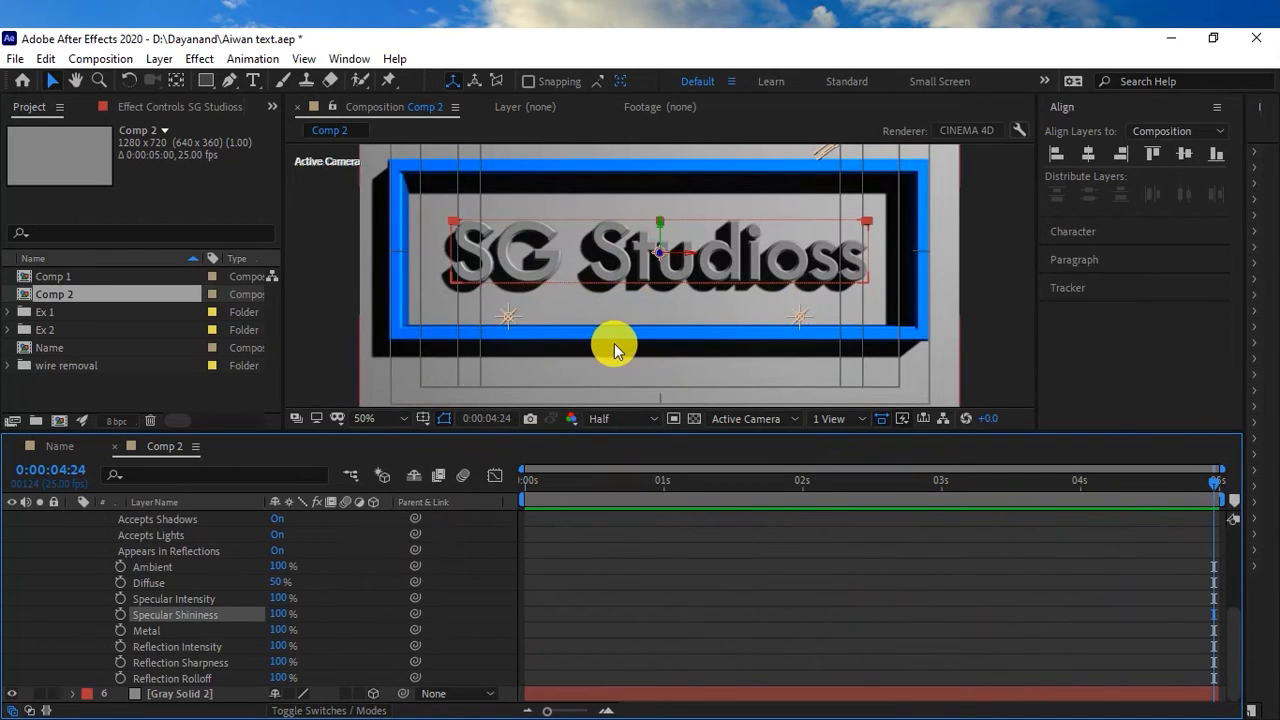
Set the composition viewer's resolution to Auto and return the playhead to the first frame
{"action": "left_click", "coordinate": [634, 424]}
{"action": "left_click", "coordinate": [636, 438]}
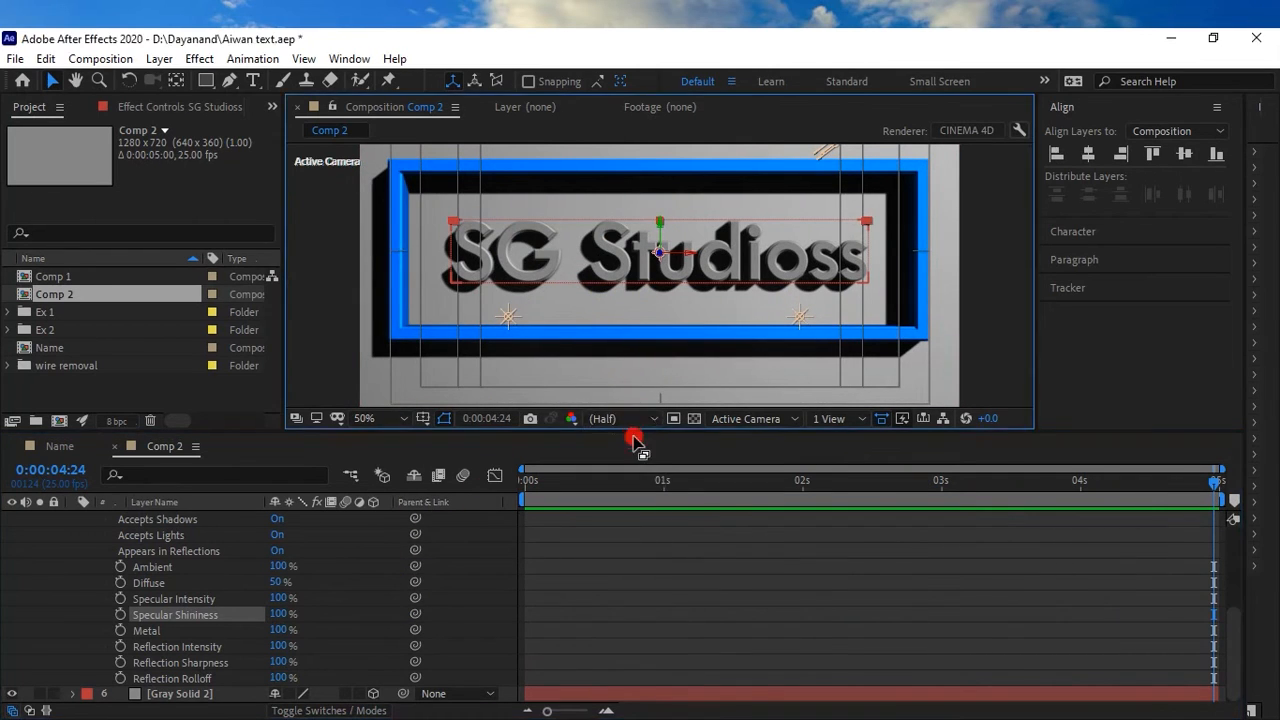
{"action": "key", "text": "Home"}
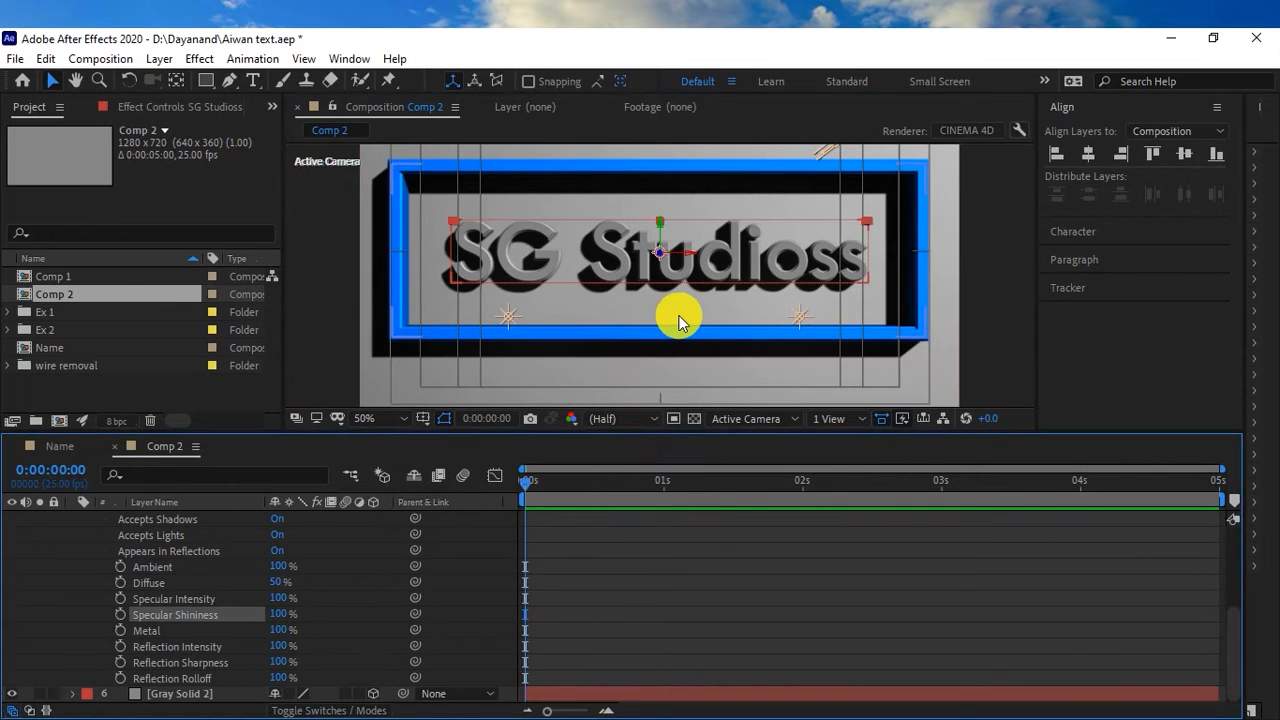
Collapse the "SG Studioss" text layer's properties and check the Point of Interest keyframes of Parallel Light 1
{"action": "scroll", "coordinate": [677, 314], "scroll_direction": "down", "scroll_amount": 1}
{"action": "scroll", "coordinate": [214, 557], "scroll_direction": "up", "scroll_amount": 2}
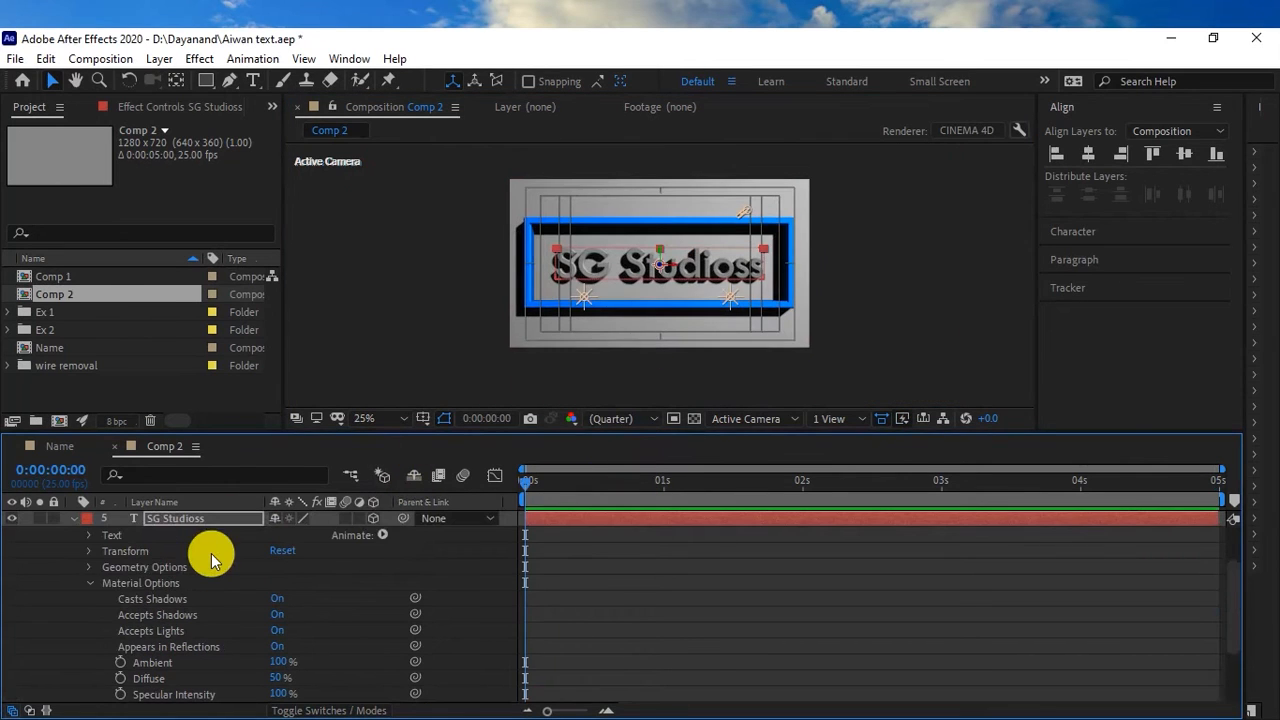
{"action": "left_click", "coordinate": [87, 588]}
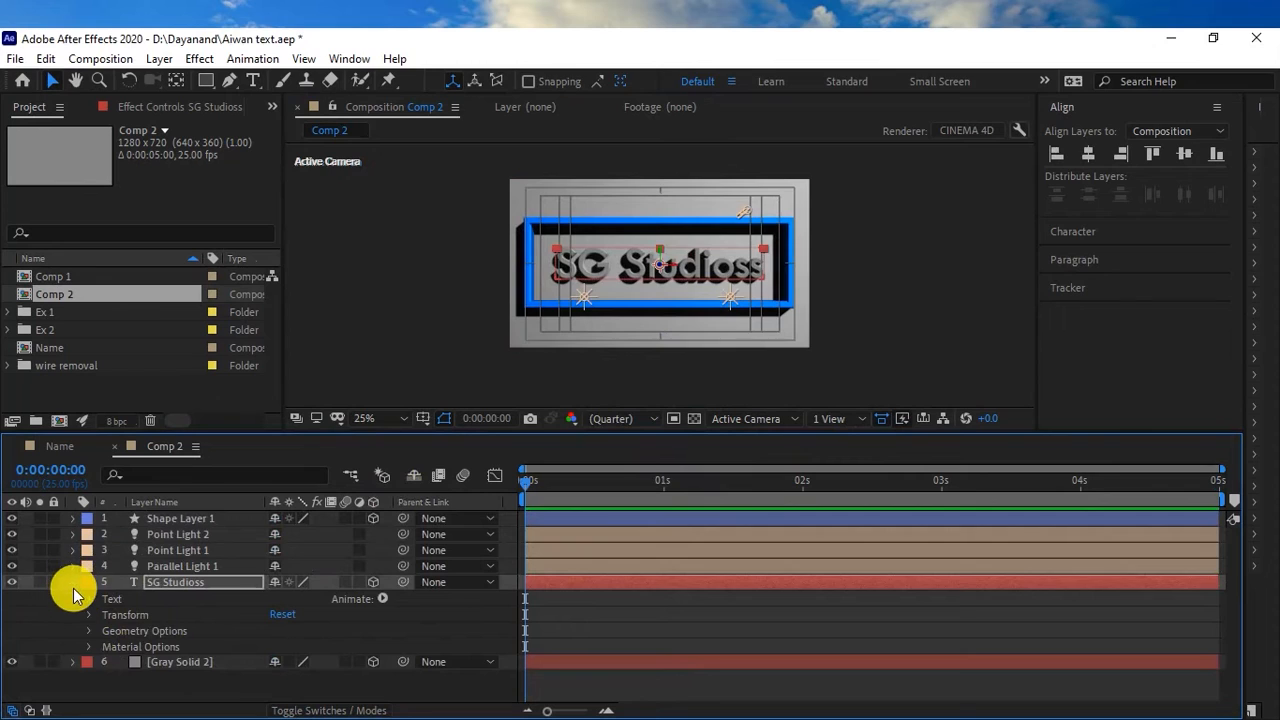
{"action": "left_click", "coordinate": [178, 566]}
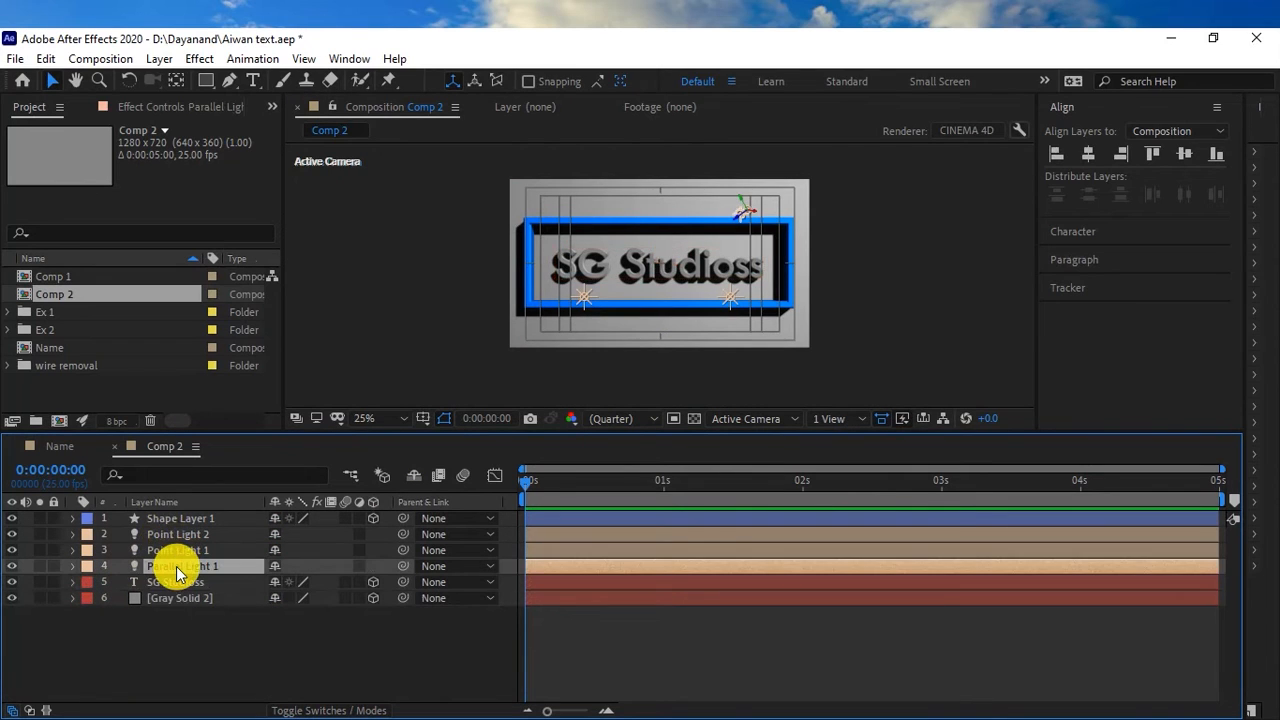
{"action": "key", "text": "a"}
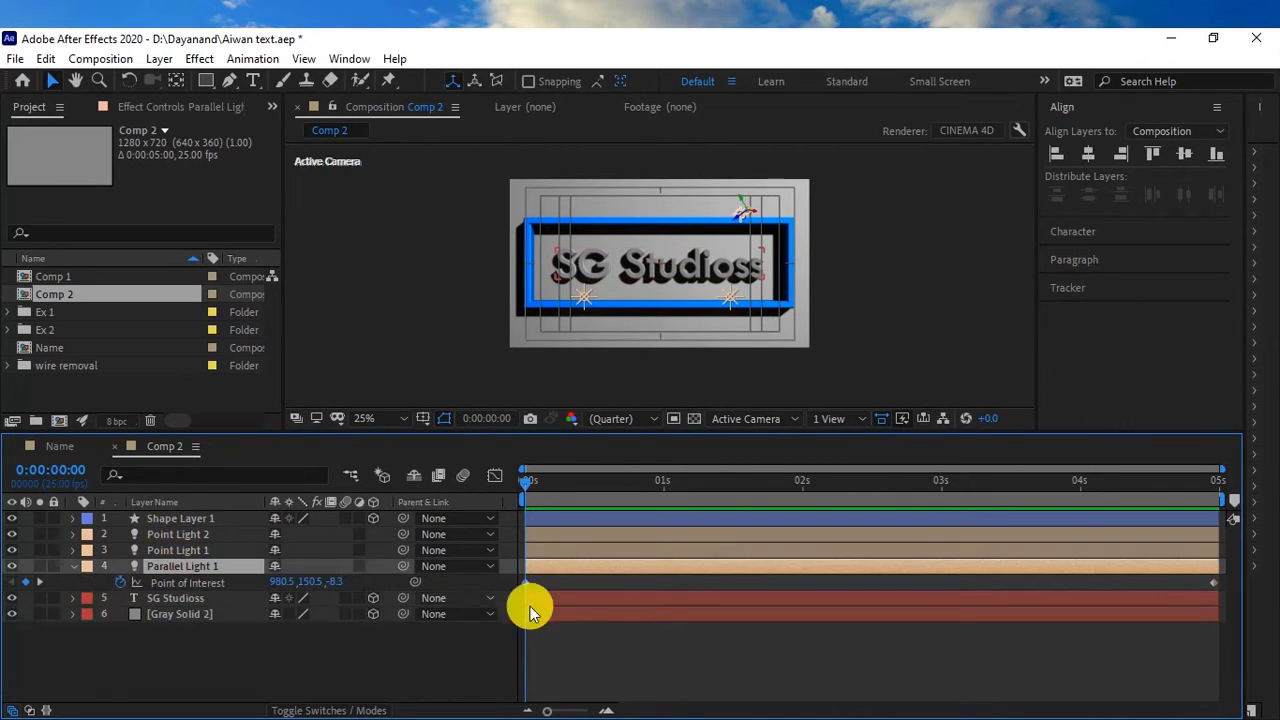
{"action": "key", "text": "a"}
Preview the composition's animation, return the playhead to the first frame and keep the viewer resolution on Auto
{"action": "key", "text": "space"}
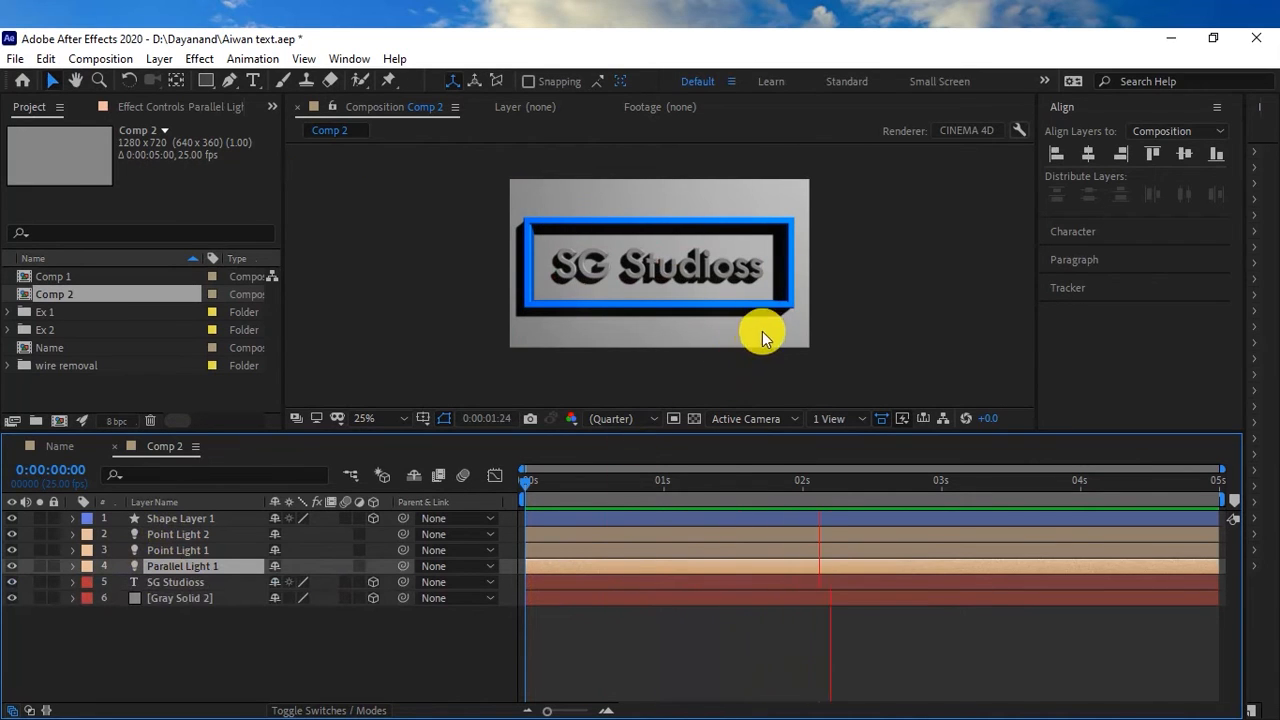
{"action": "key", "text": "space"}
{"action": "left_click_drag", "start_coordinate": [899, 484], "coordinate": [591, 487]}
{"action": "key", "text": "Home"}
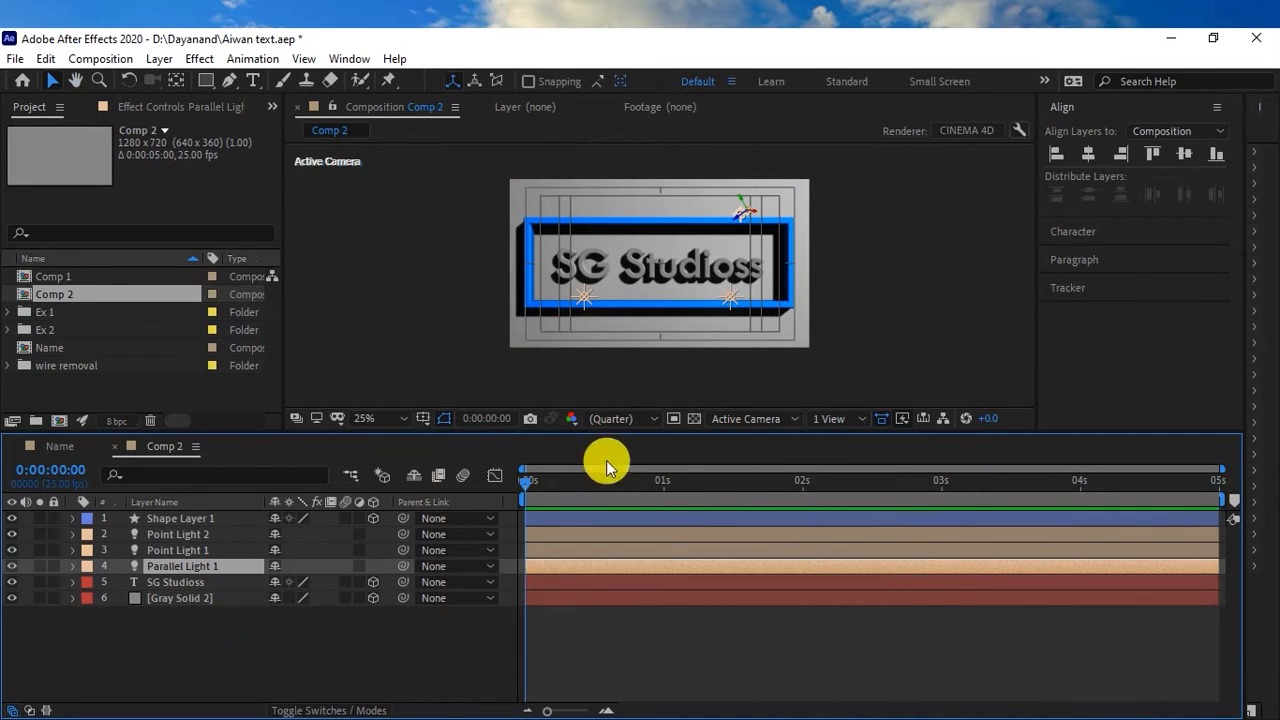
{"action": "left_click", "coordinate": [635, 424]}
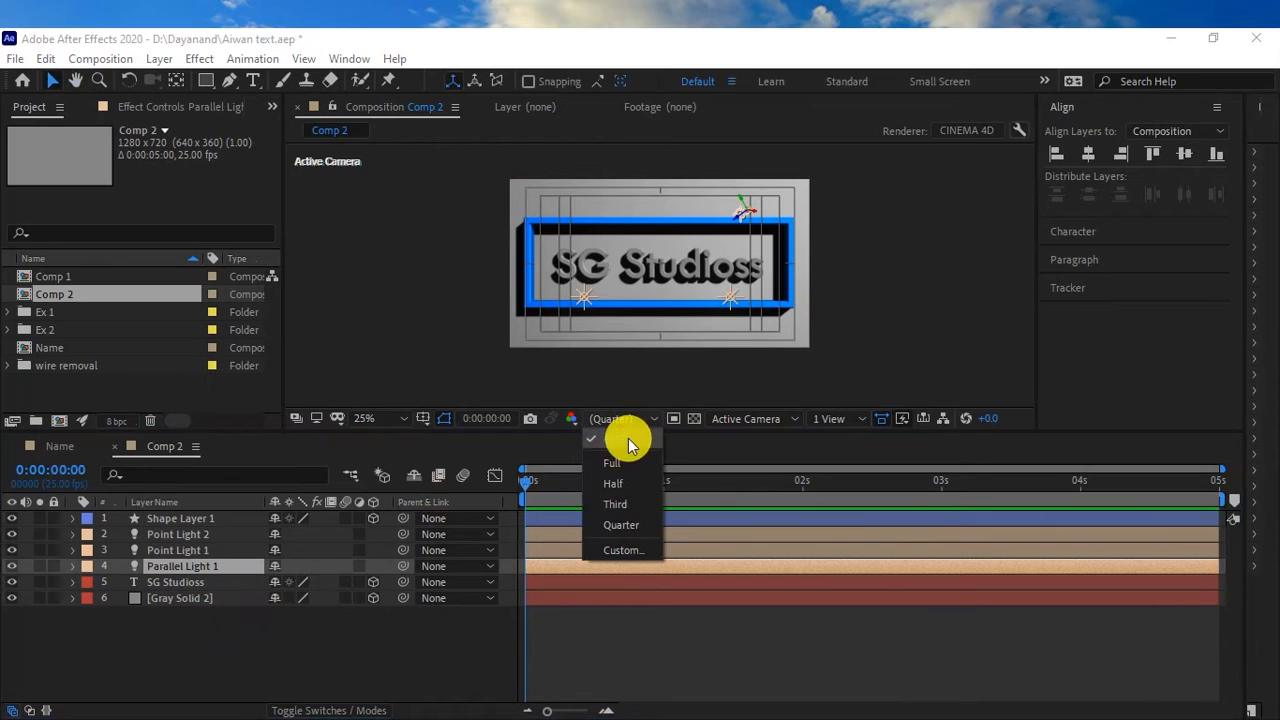
{"action": "left_click", "coordinate": [622, 440]}
Reveal Parallel Light 1's Point of Interest keyframes and move the first keyframe's point to about 715.7, 397.3, near the middle of the text
{"action": "key", "text": "u"}
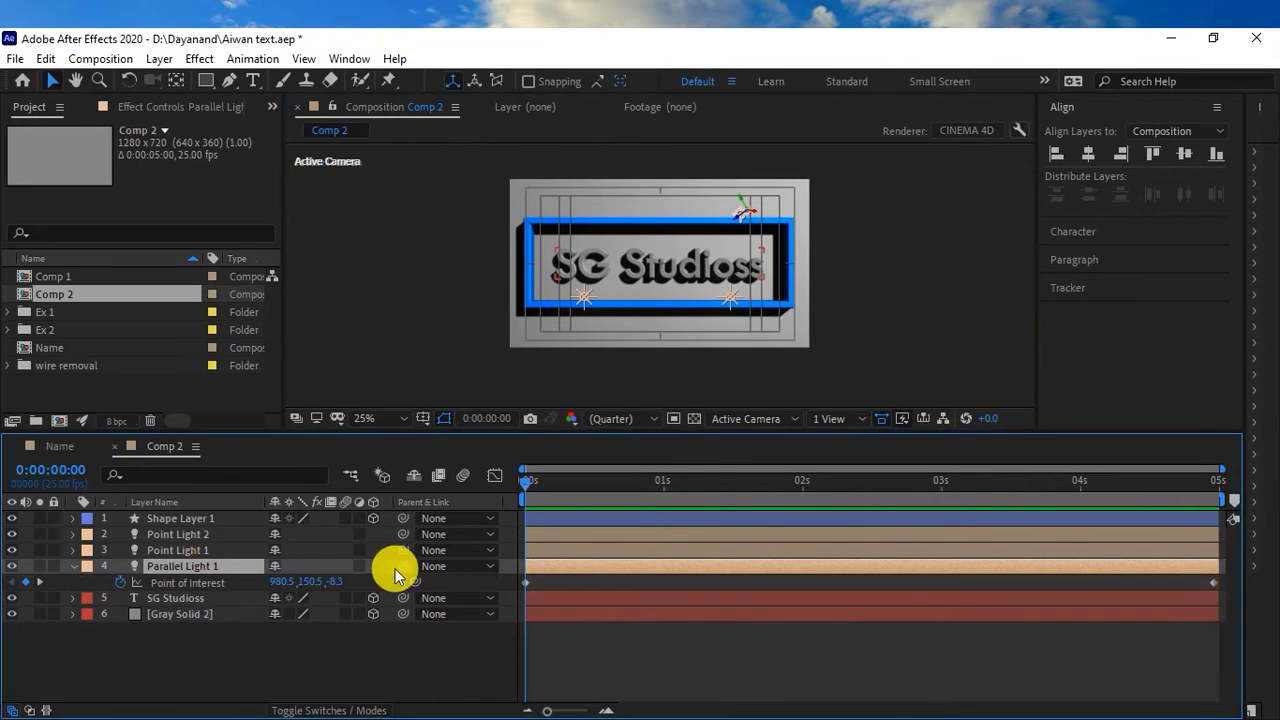
{"action": "left_click_drag", "start_coordinate": [697, 484], "coordinate": [1052, 486]}
{"action": "left_click_drag", "start_coordinate": [1196, 508], "coordinate": [1210, 511]}
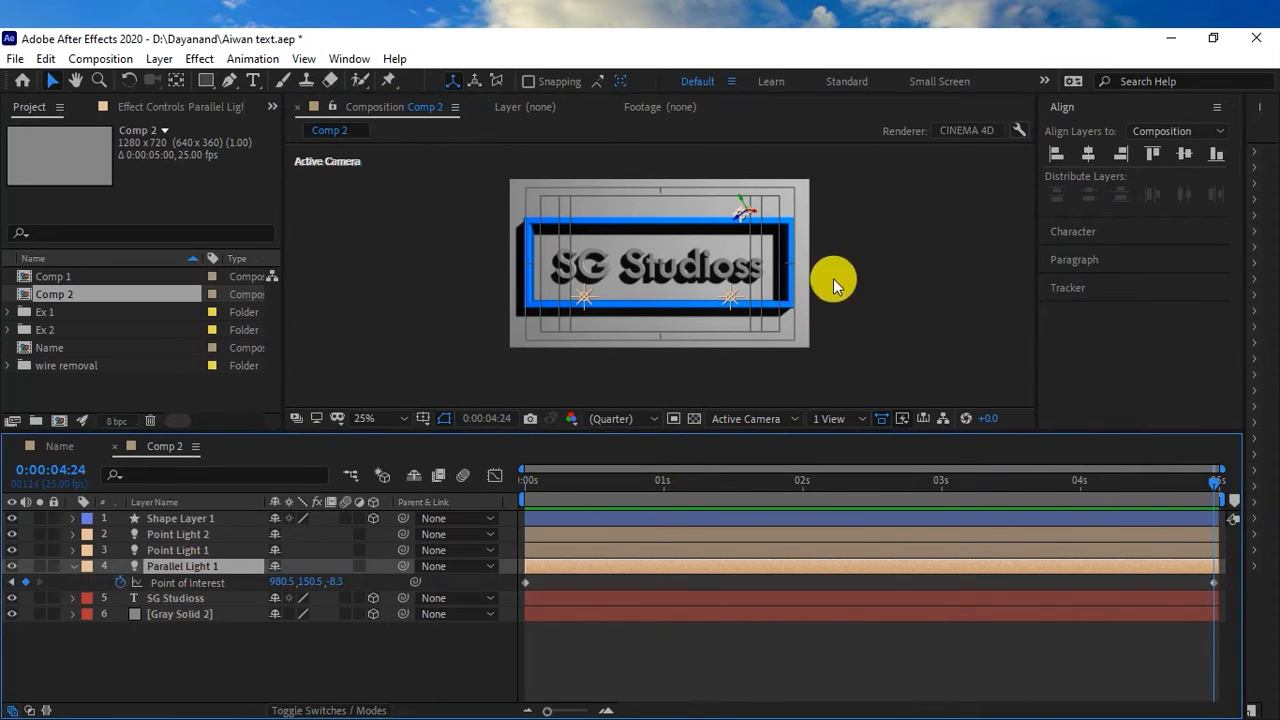
{"action": "scroll", "coordinate": [786, 240], "scroll_direction": "up", "scroll_amount": 2}
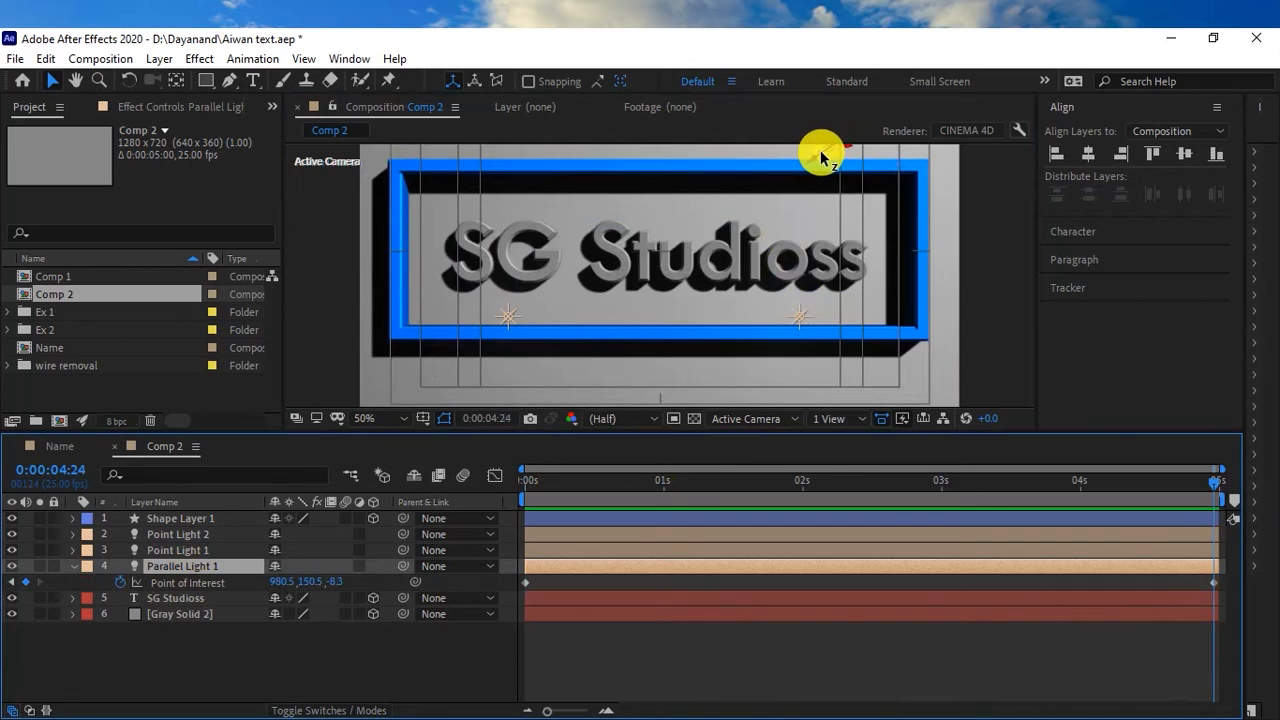
{"action": "left_click_drag", "start_coordinate": [824, 162], "coordinate": [815, 205]}
{"action": "key", "text": "ctrl+z"}
{"action": "left_click_drag", "start_coordinate": [836, 163], "coordinate": [651, 303]}
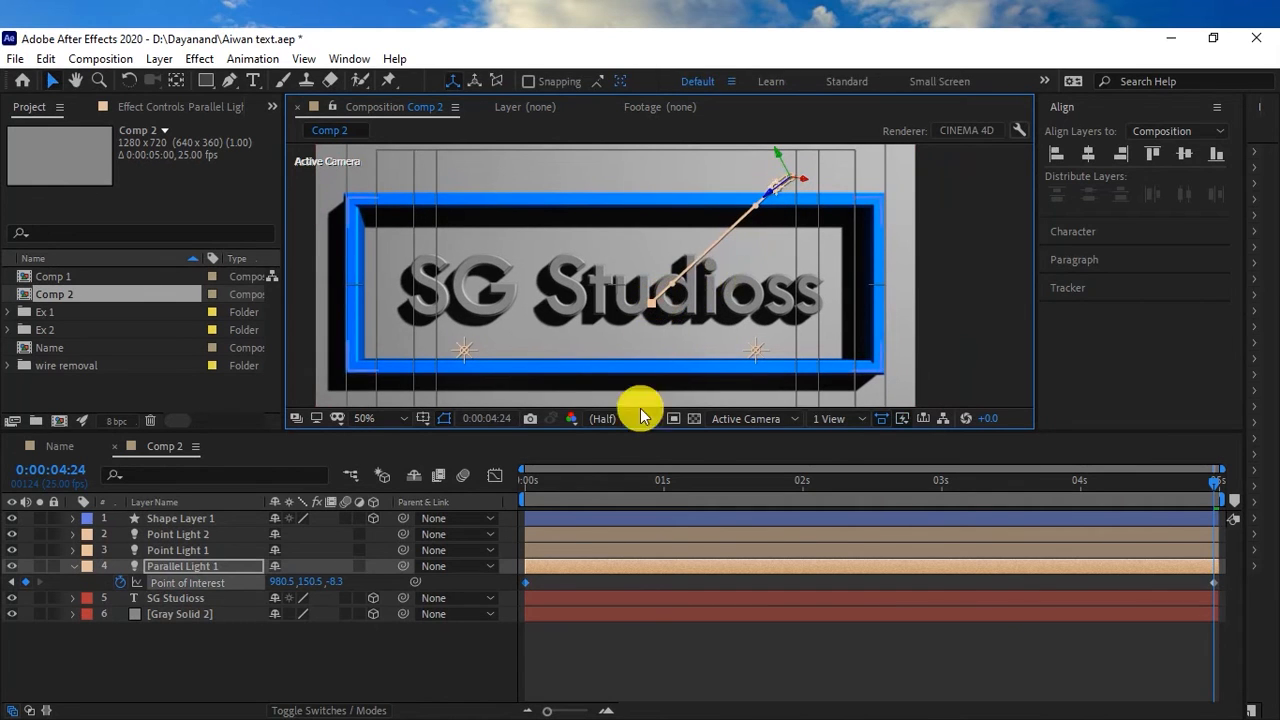
Swap Parallel Light 1's Point of Interest keyframes, placing 980.5, 150.5 at the first frame and 715.7, 397.3 at 0:00:04:24
{"action": "left_click", "coordinate": [516, 491]}
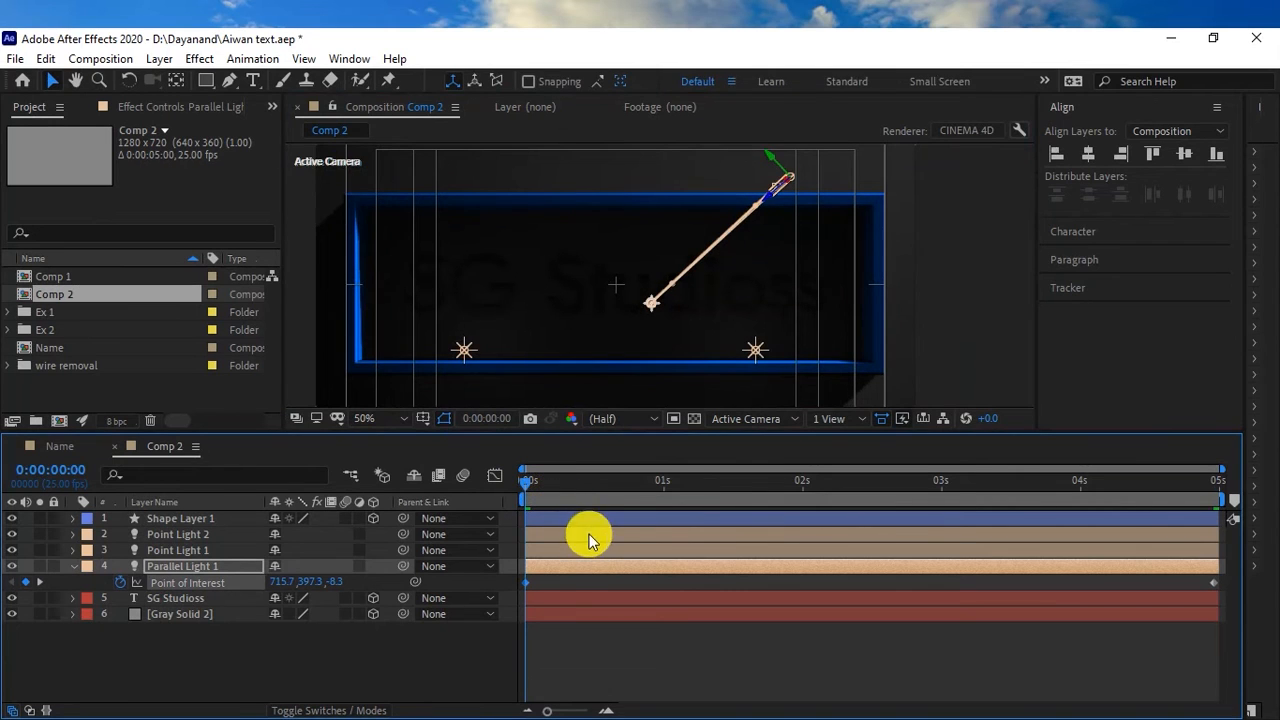
{"action": "left_click_drag", "start_coordinate": [528, 583], "coordinate": [903, 582]}
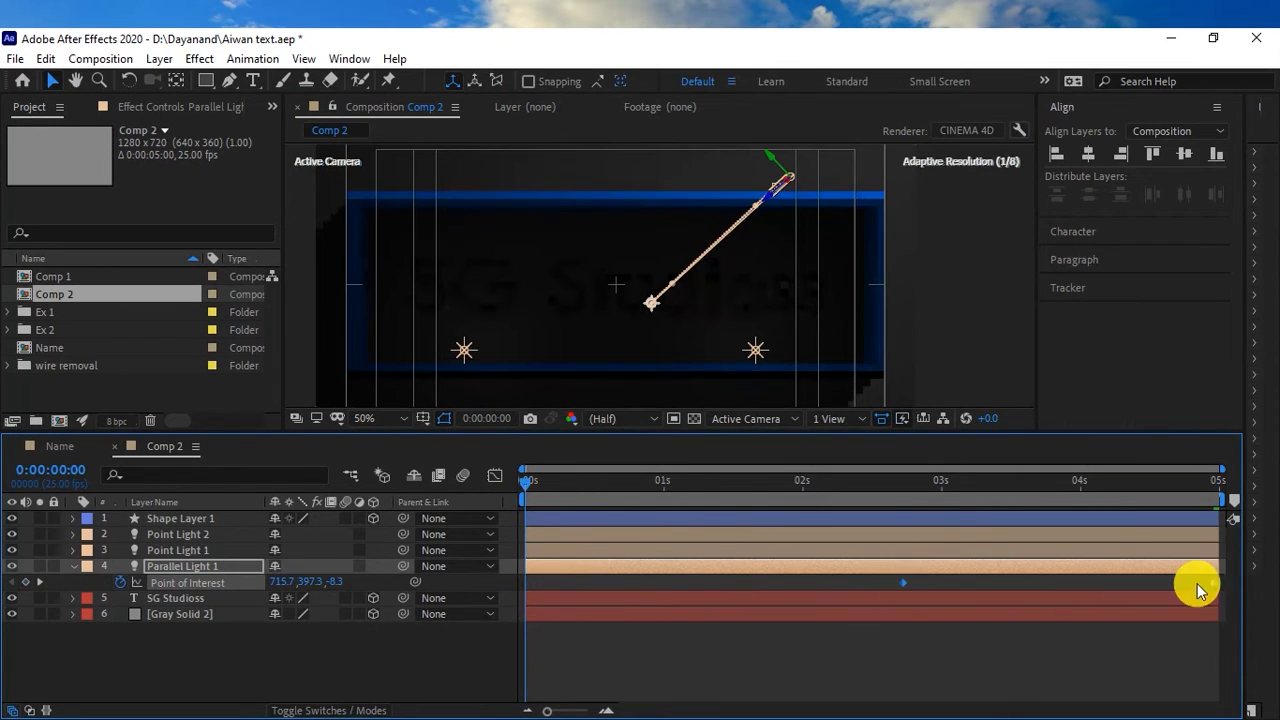
{"action": "left_click_drag", "start_coordinate": [1214, 583], "coordinate": [531, 608]}
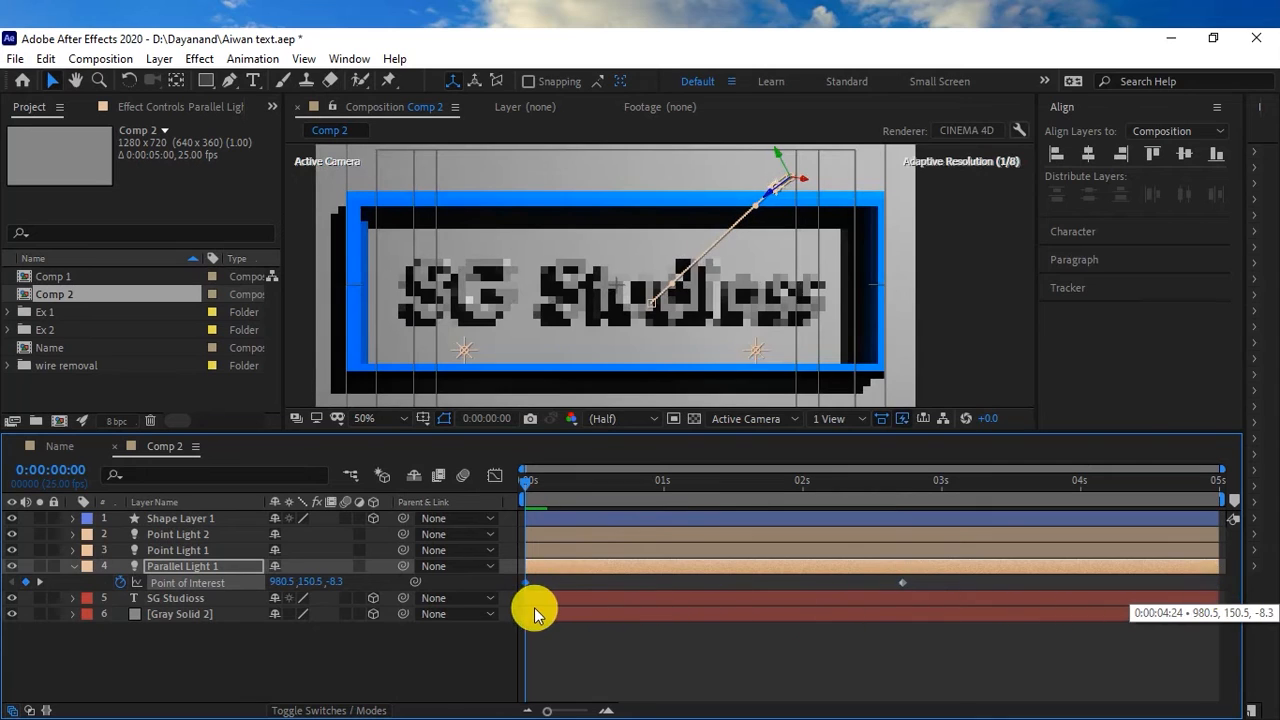
{"action": "left_click_drag", "start_coordinate": [899, 582], "coordinate": [1022, 594]}
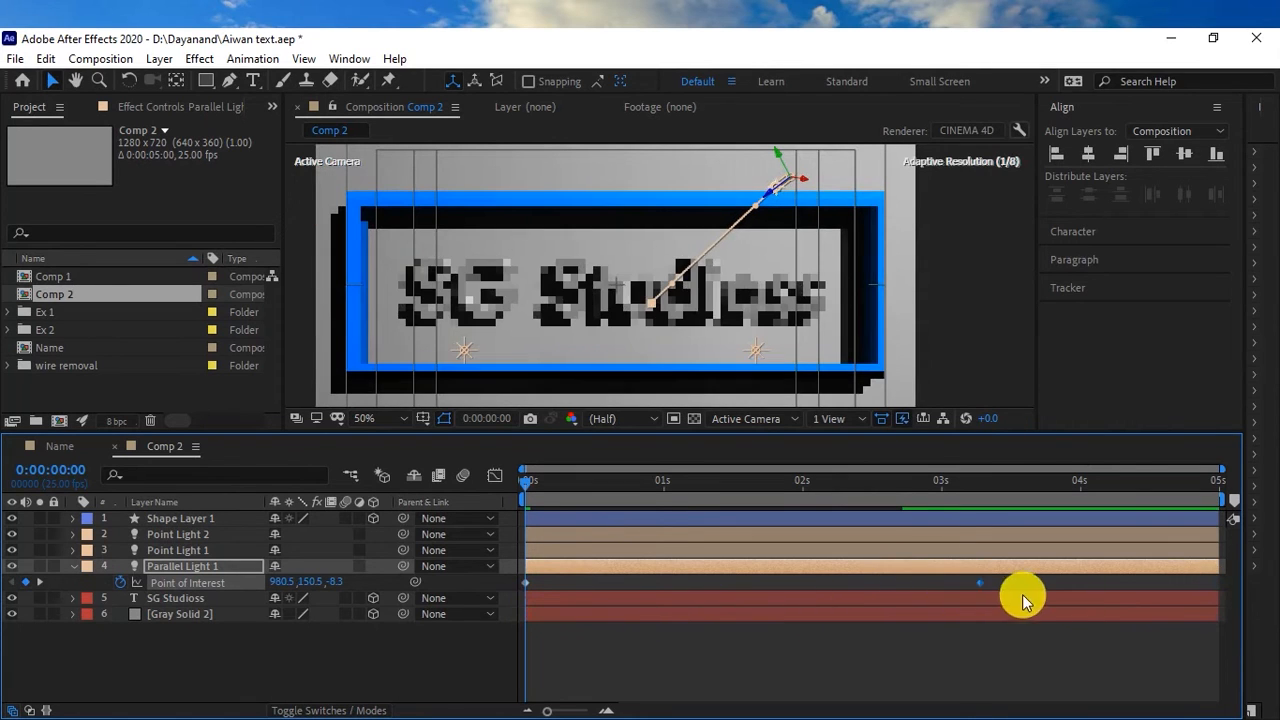
{"action": "left_click", "coordinate": [1227, 490]}
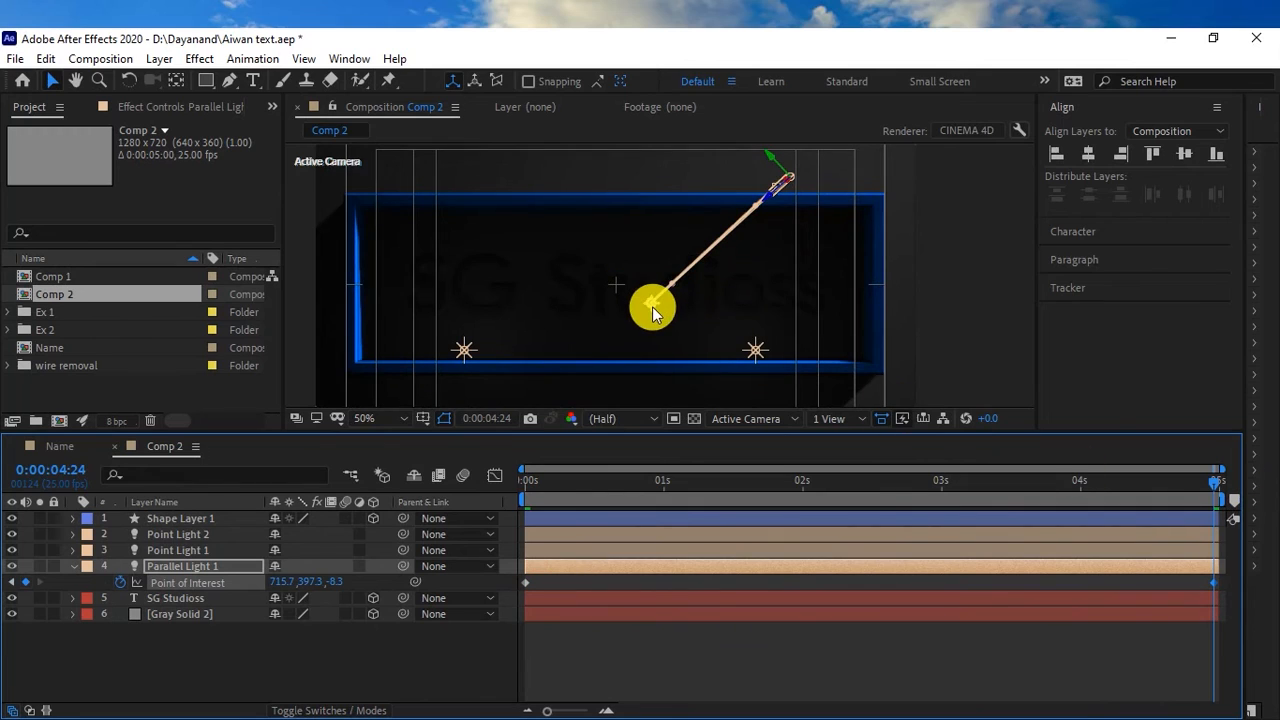
Move Parallel Light 1's Point of Interest to about 908.8, 192.3 at the last frame and preview the animation from the start
{"action": "left_click_drag", "start_coordinate": [652, 306], "coordinate": [743, 208]}
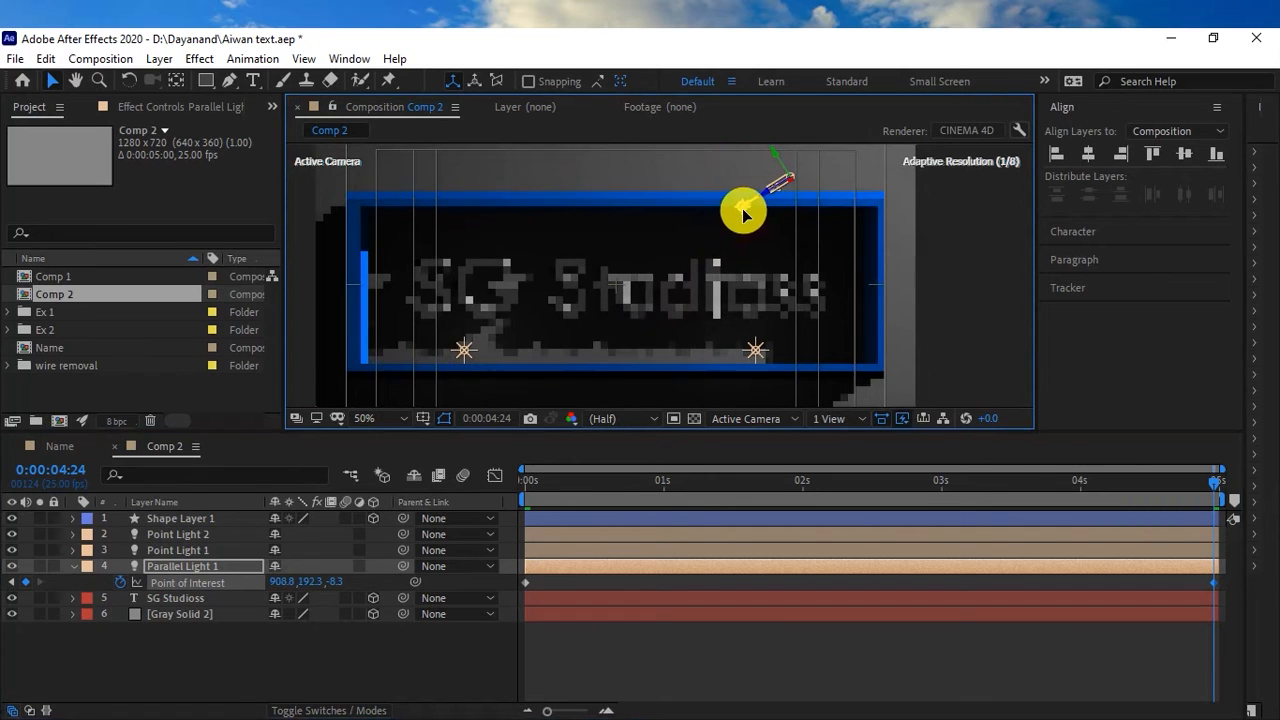
{"action": "left_click_drag", "start_coordinate": [635, 328], "coordinate": [672, 295]}
{"action": "left_click_drag", "start_coordinate": [545, 488], "coordinate": [525, 488]}
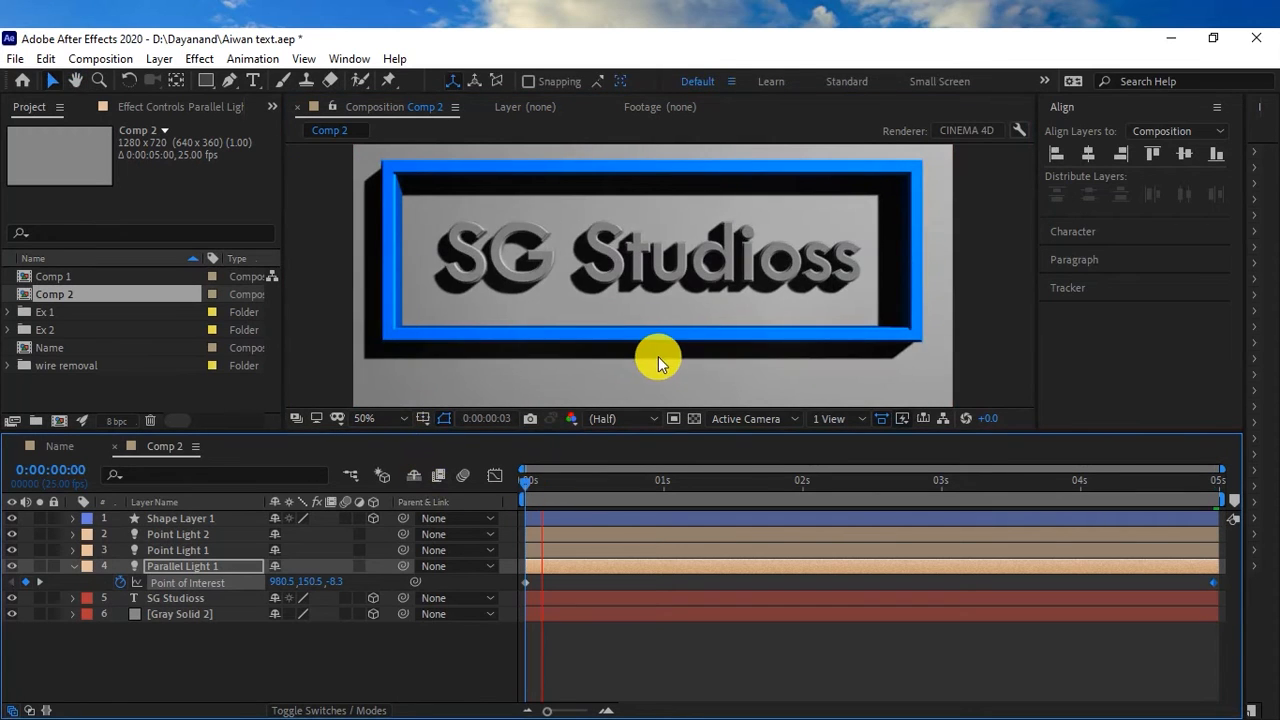
Collapse Parallel Light 1's properties and set its Shadow Darkness to 50% in the light settings
{"action": "left_click", "coordinate": [72, 566]}
{"action": "left_click", "coordinate": [177, 572]}
{"action": "double_click", "coordinate": [177, 578]}
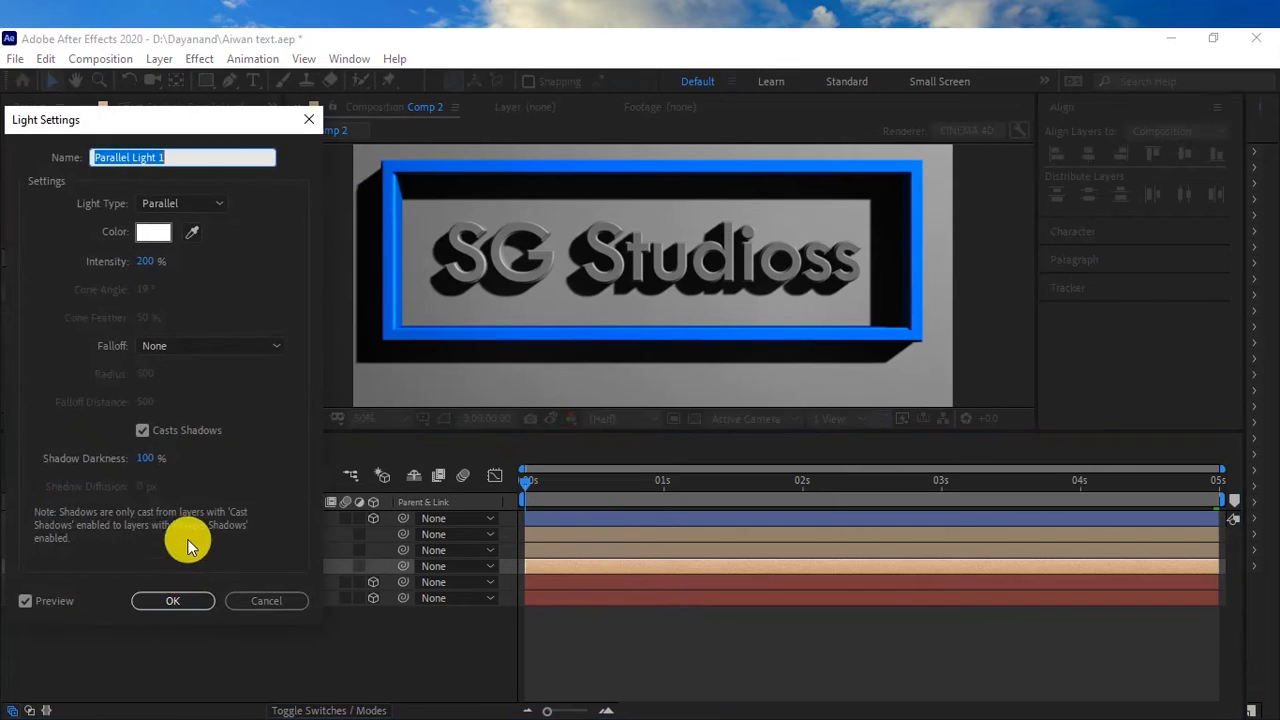
{"action": "left_click", "coordinate": [150, 457]}
{"action": "type", "text": "50"}
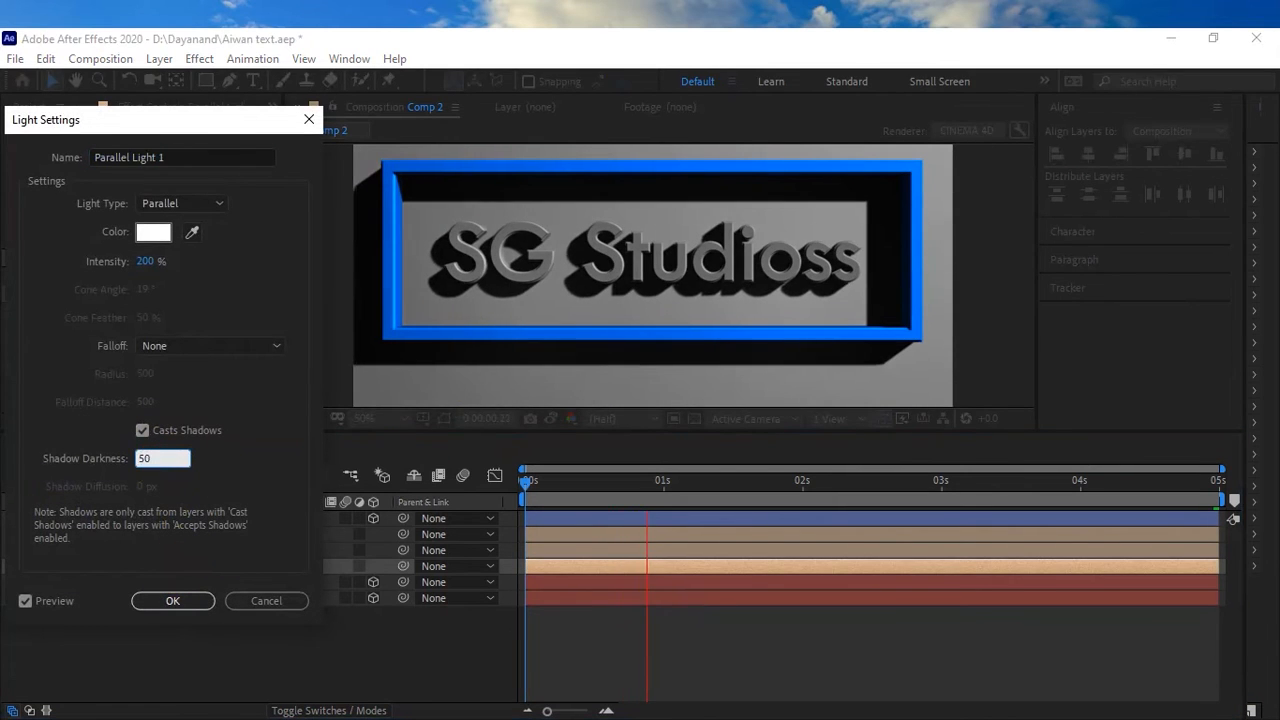
{"action": "key", "text": "Return"}
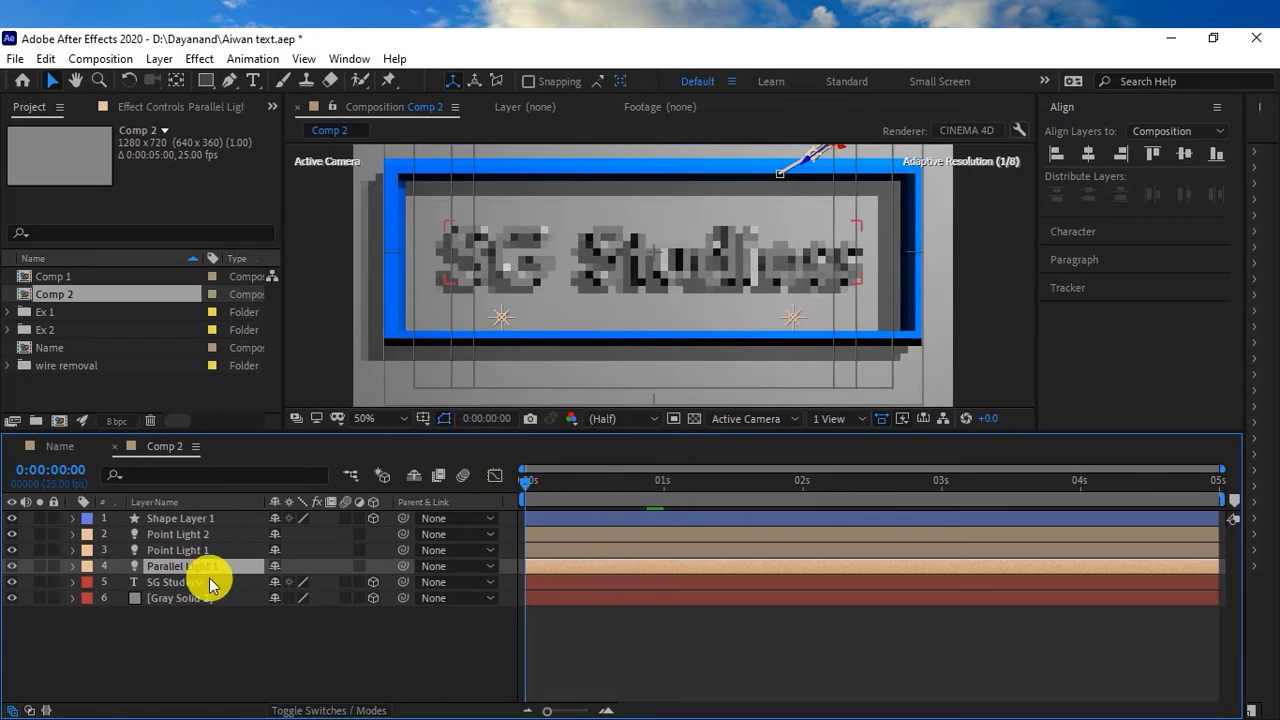
Set Parallel Light 1's Shadow Darkness back to 100%
{"action": "double_click", "coordinate": [191, 568]}
{"action": "left_click_drag", "start_coordinate": [151, 459], "coordinate": [148, 458]}
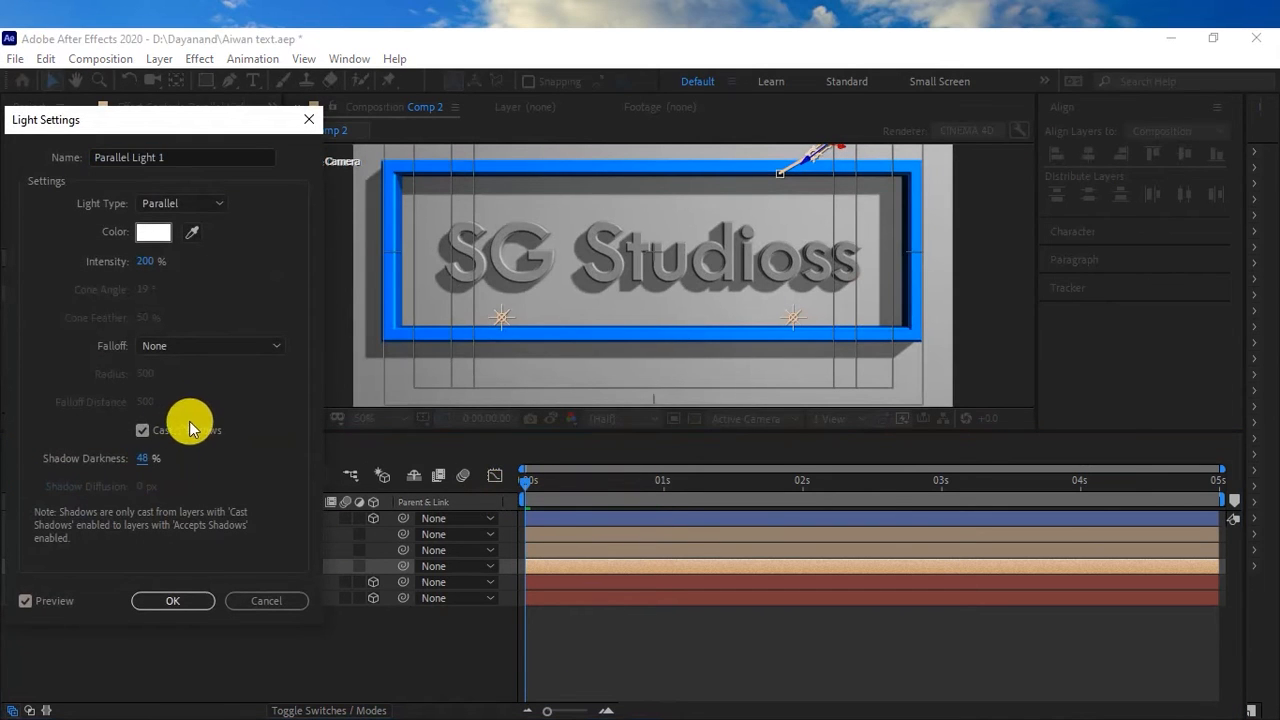
{"action": "left_click", "coordinate": [142, 458]}
{"action": "type", "text": "100"}
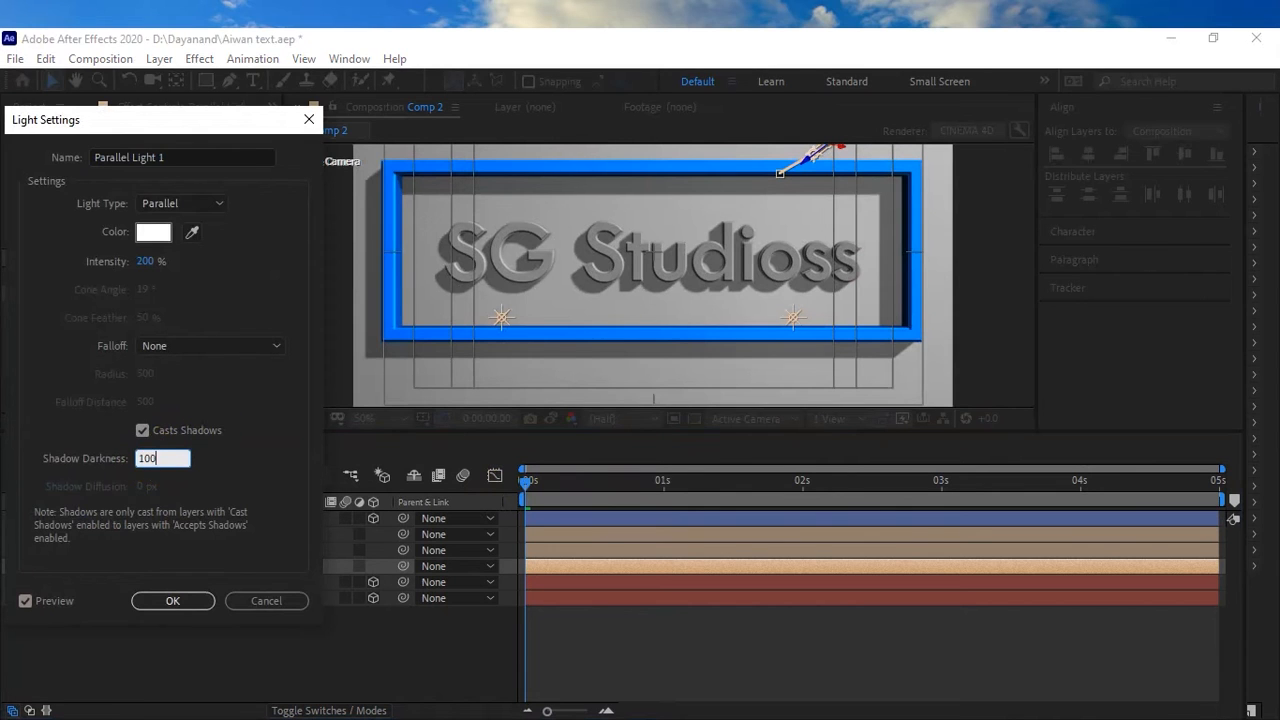
{"action": "key", "text": "Return"}
At the last frame, set Specular Intensity to 76% and Metal to 0% in the "SG Studioss" text layer's Material Options
{"action": "key", "text": "space"}
{"action": "left_click_drag", "start_coordinate": [538, 485], "coordinate": [1262, 545]}
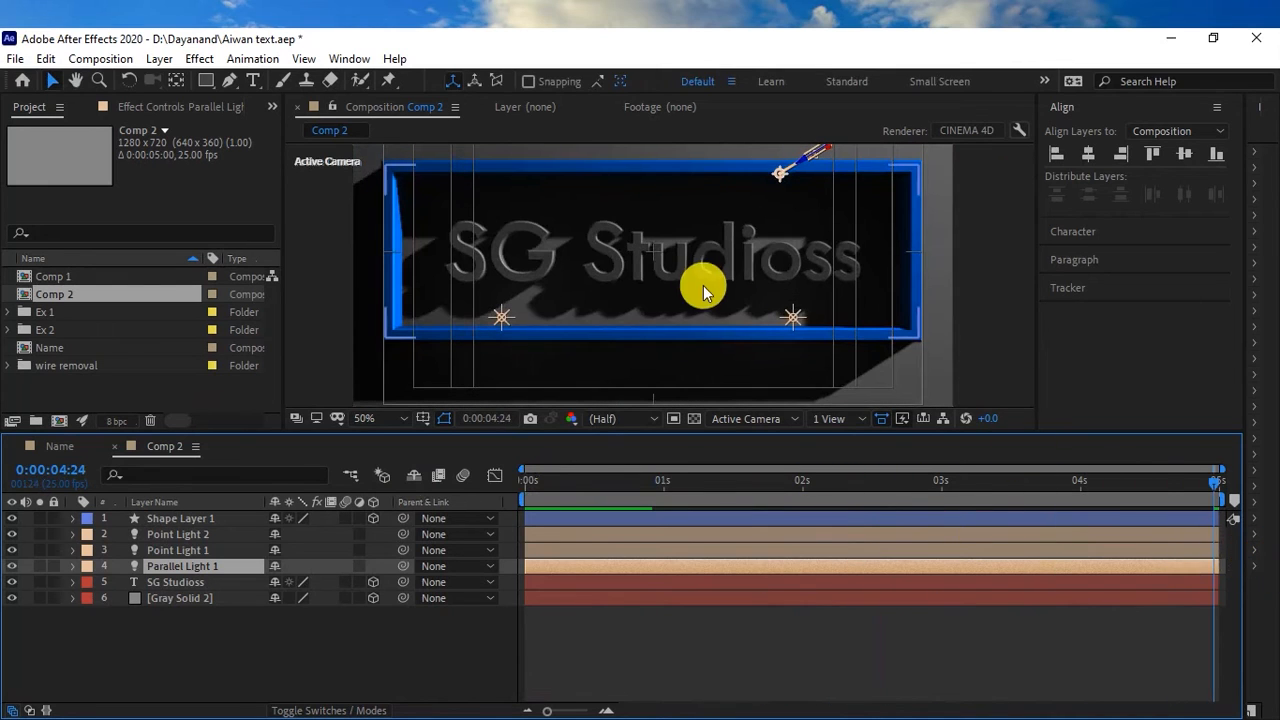
{"action": "double_click", "coordinate": [166, 582]}
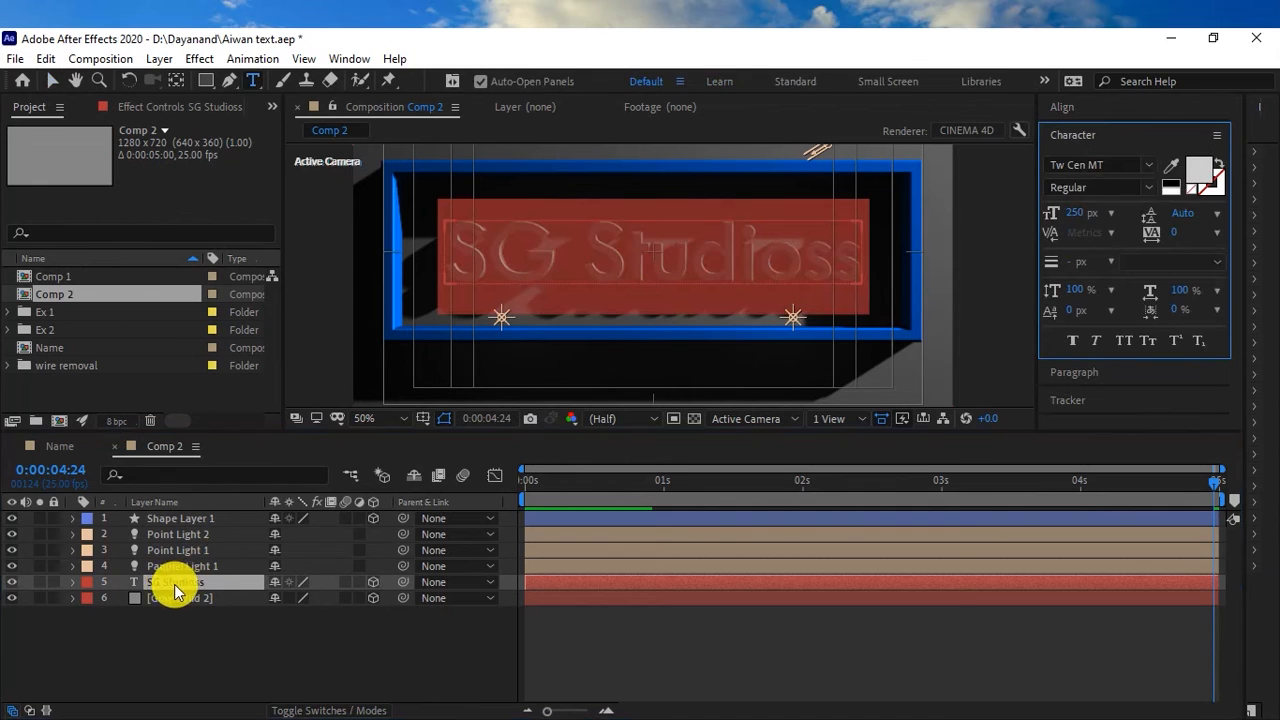
{"action": "left_click", "coordinate": [72, 582]}
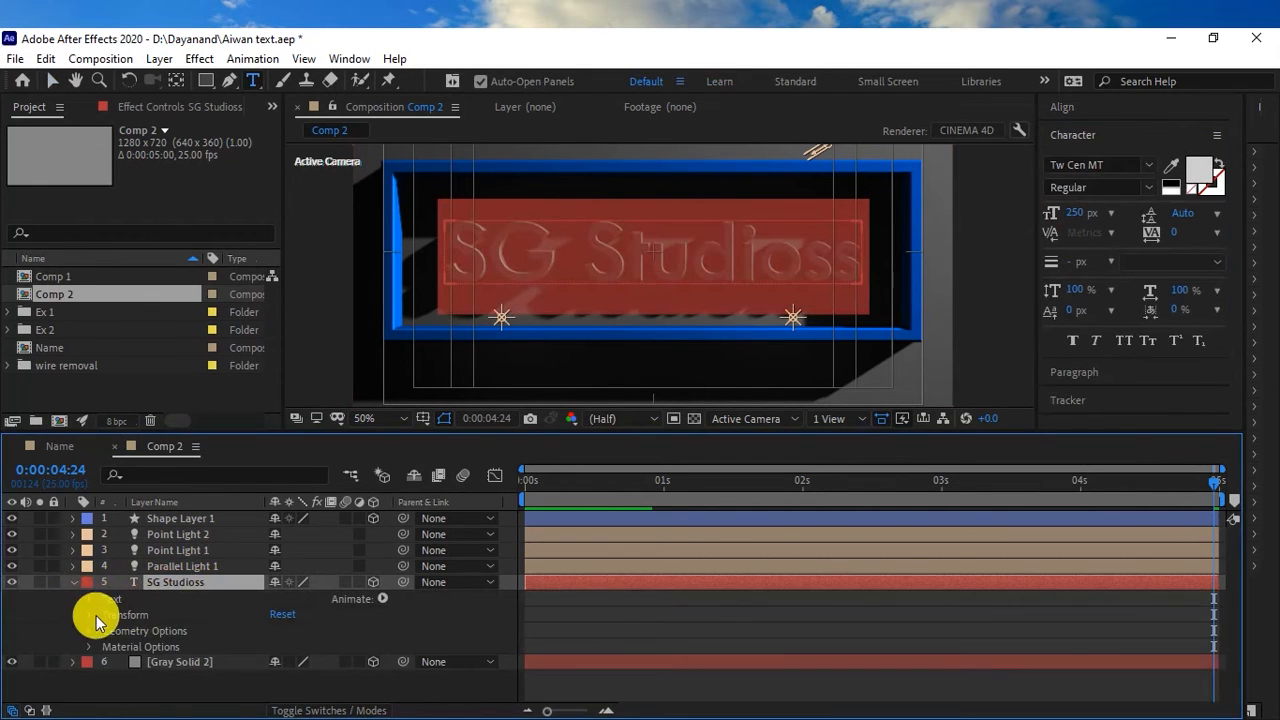
{"action": "left_click", "coordinate": [89, 647]}
{"action": "scroll", "coordinate": [250, 575], "scroll_direction": "up", "scroll_amount": 3}
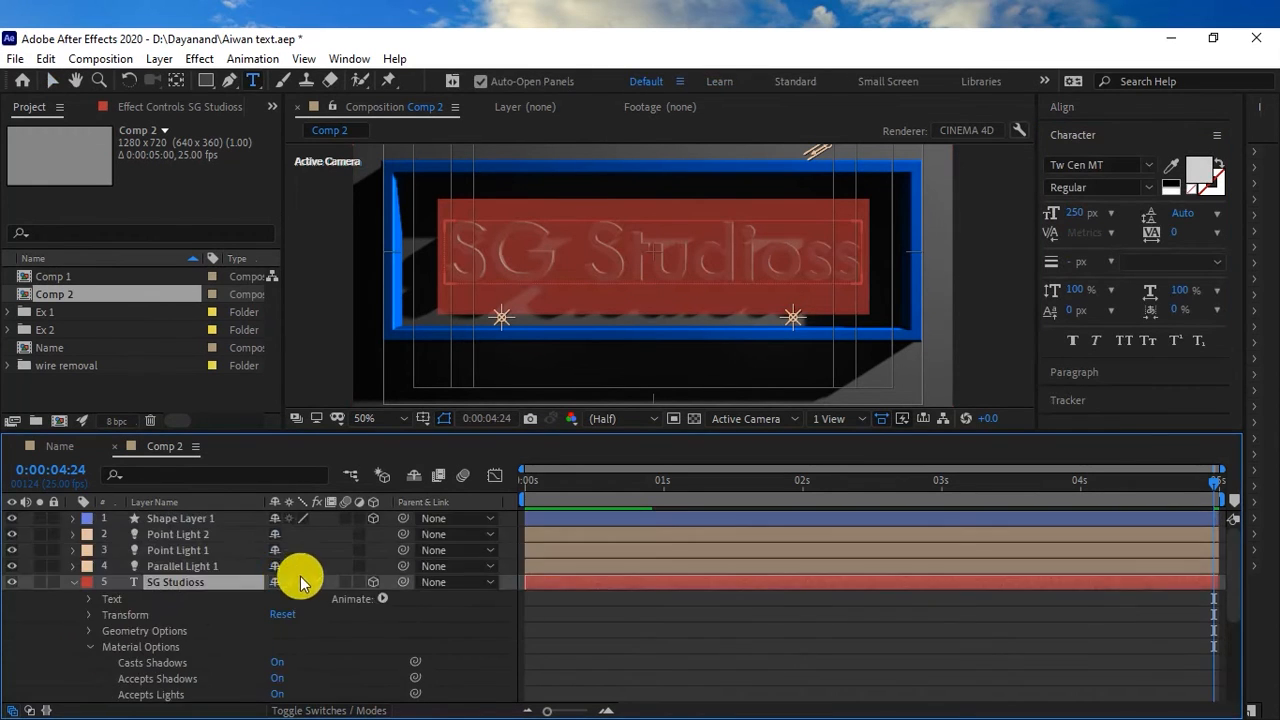
{"action": "left_click", "coordinate": [180, 578]}
{"action": "scroll", "coordinate": [205, 620], "scroll_direction": "down", "scroll_amount": 3}
{"action": "scroll", "coordinate": [205, 635], "scroll_direction": "down", "scroll_amount": 1}
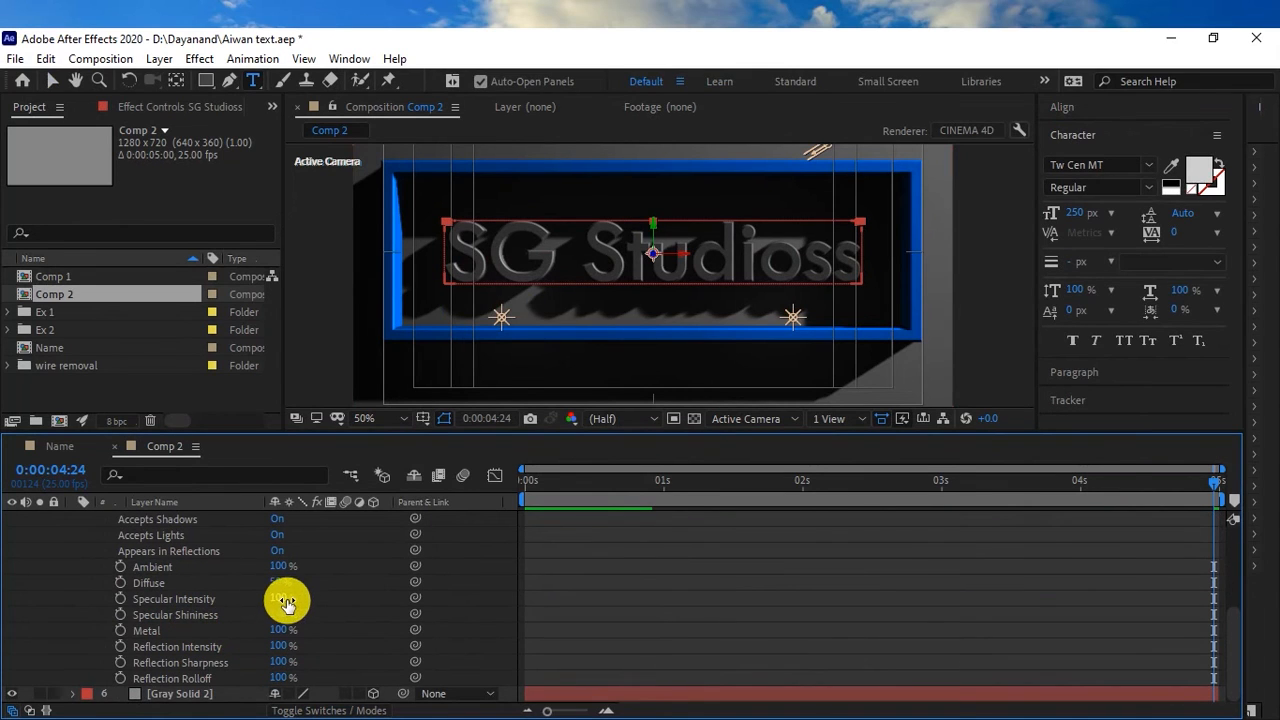
{"action": "left_click_drag", "start_coordinate": [281, 599], "coordinate": [148, 640]}
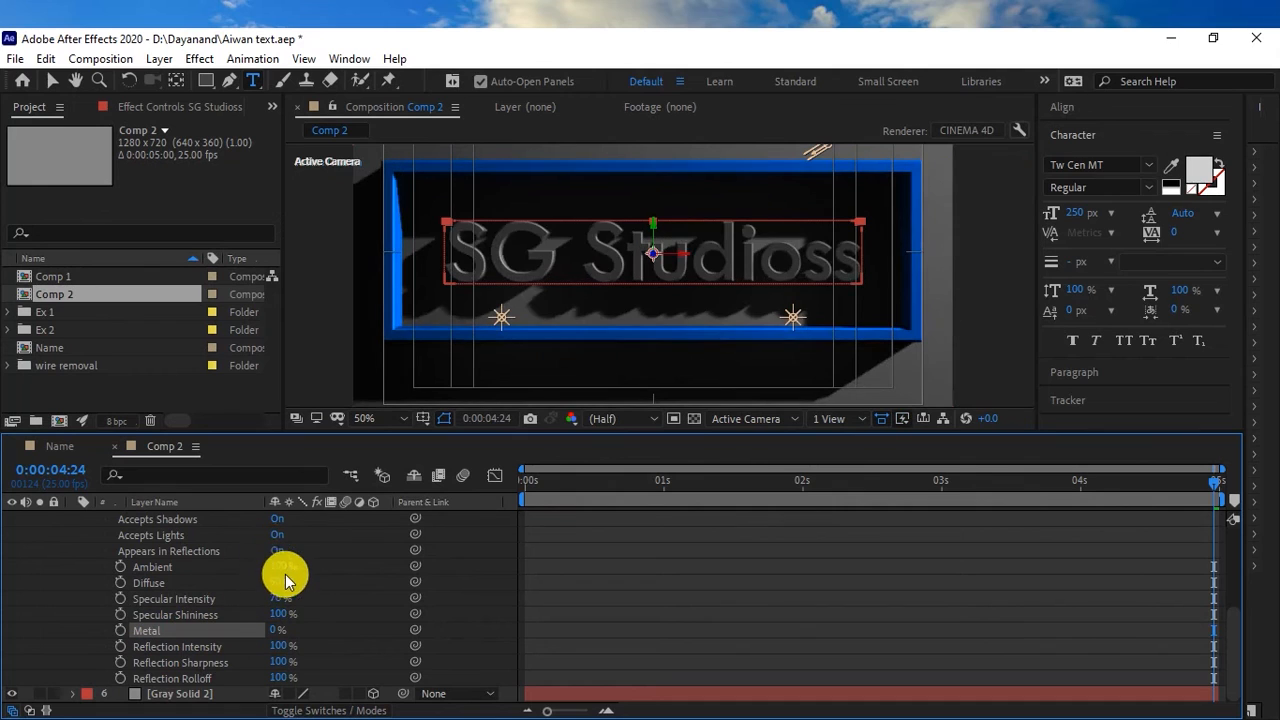
Set the text material's Reflection Sharpness to 0%, Metal to 100% and Reflection Rolloff to 47%, and inspect the letters up close
{"action": "left_click_drag", "start_coordinate": [281, 668], "coordinate": [170, 680]}
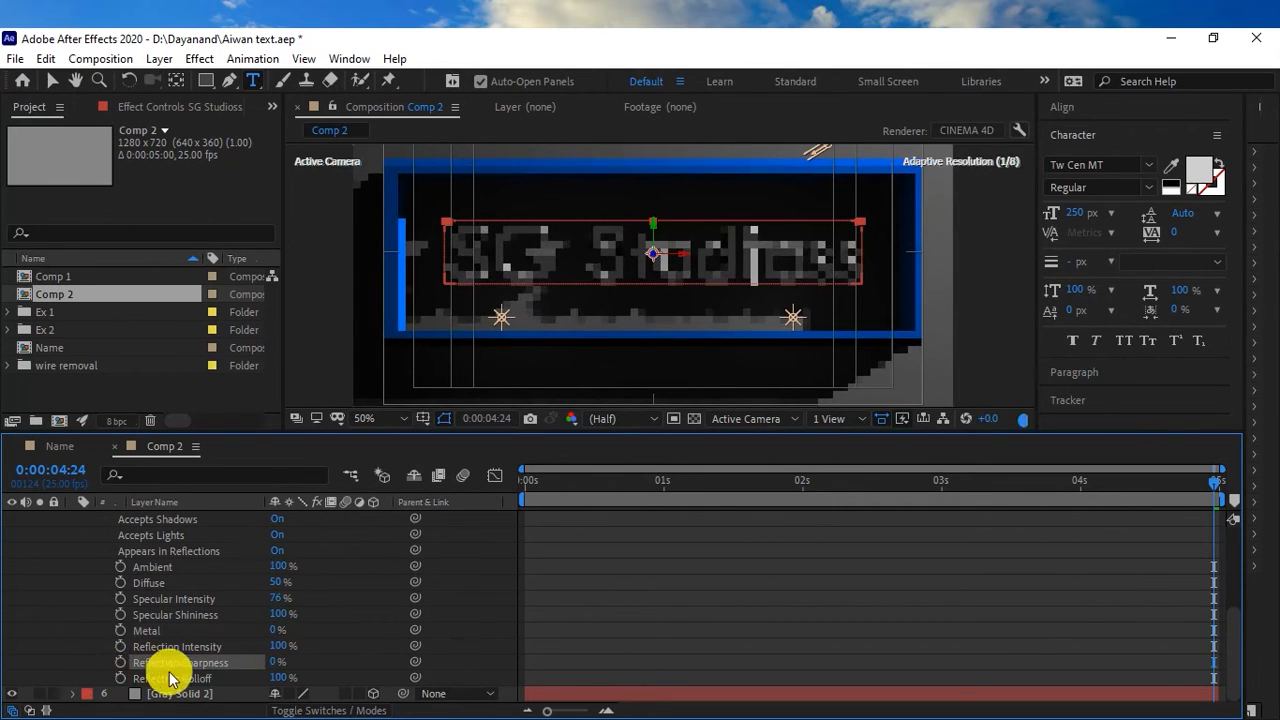
{"action": "left_click_drag", "start_coordinate": [273, 632], "coordinate": [577, 626]}
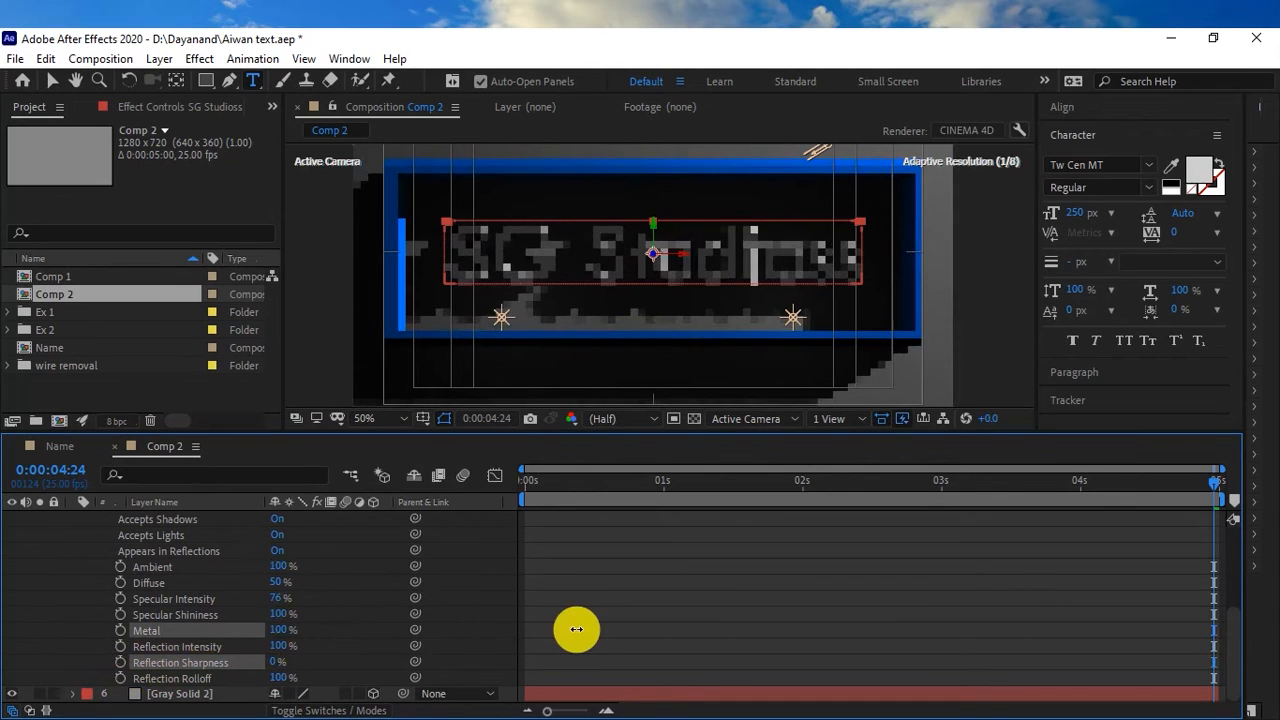
{"action": "left_click_drag", "start_coordinate": [281, 680], "coordinate": [234, 680]}
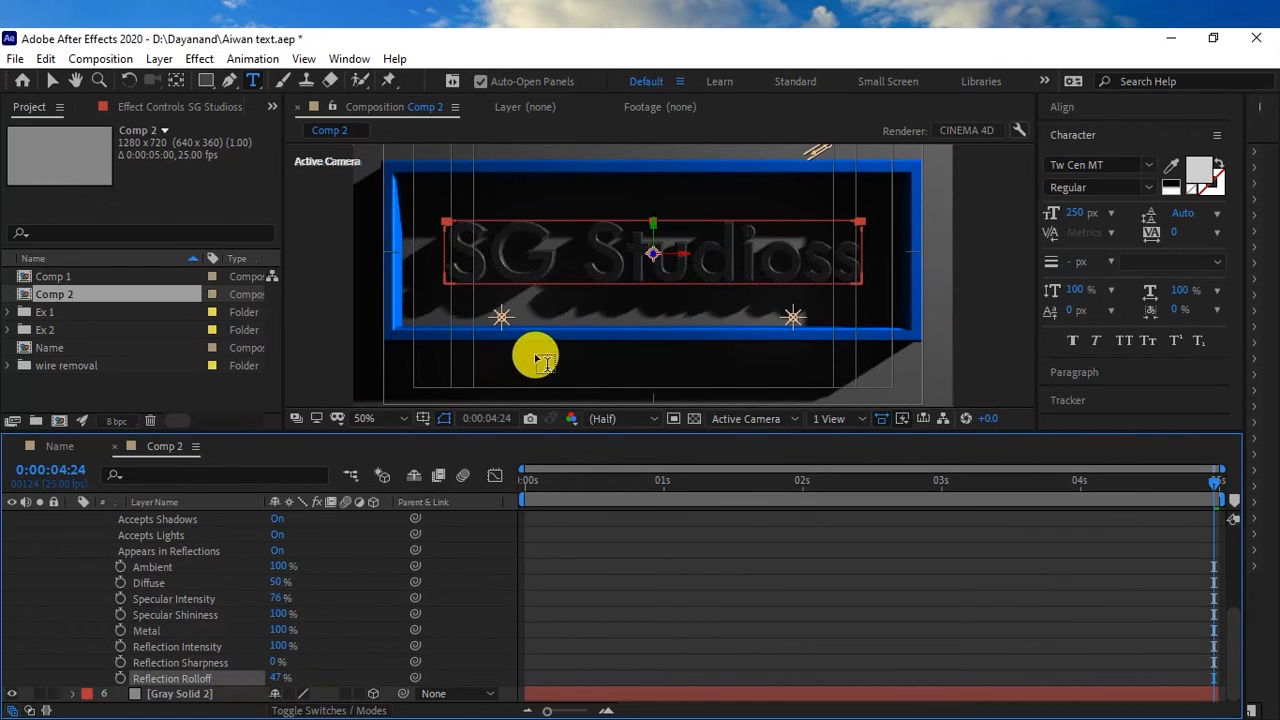
{"action": "scroll", "coordinate": [545, 355], "scroll_direction": "up", "scroll_amount": 2}
{"action": "scroll", "coordinate": [700, 300], "scroll_direction": "up", "scroll_amount": 2}
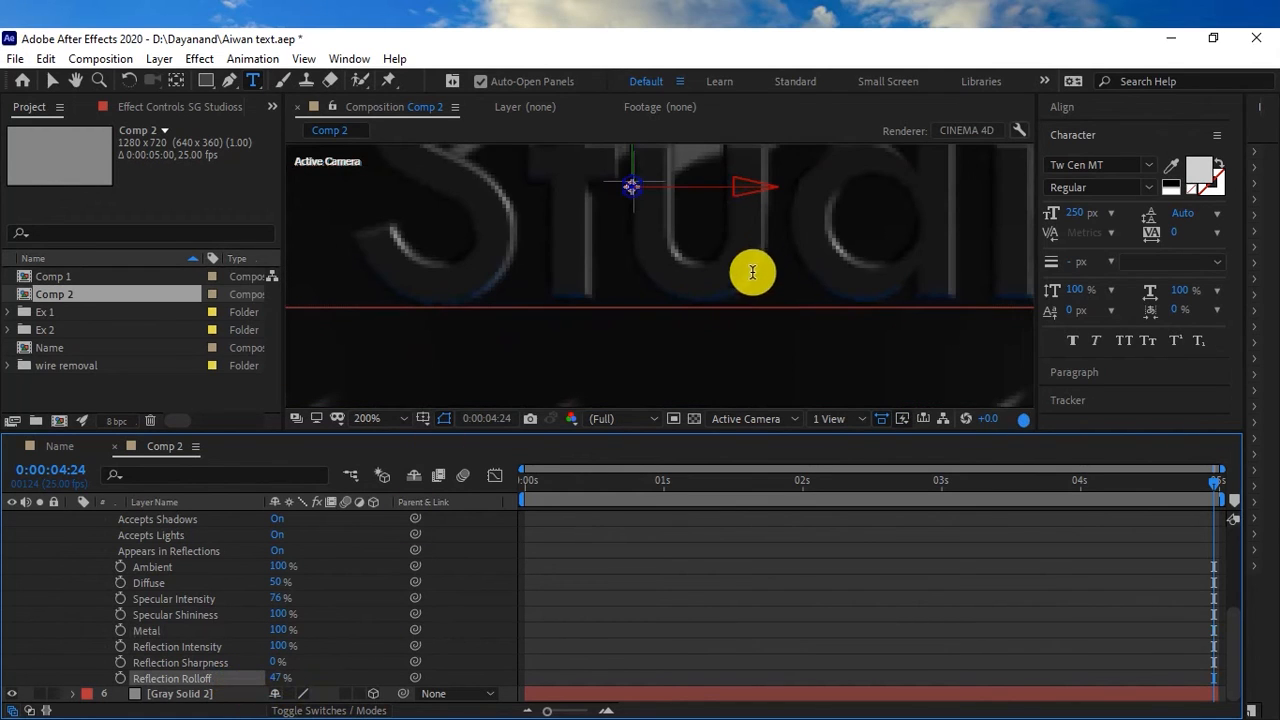
{"action": "scroll", "coordinate": [740, 310], "scroll_direction": "down", "scroll_amount": 2}
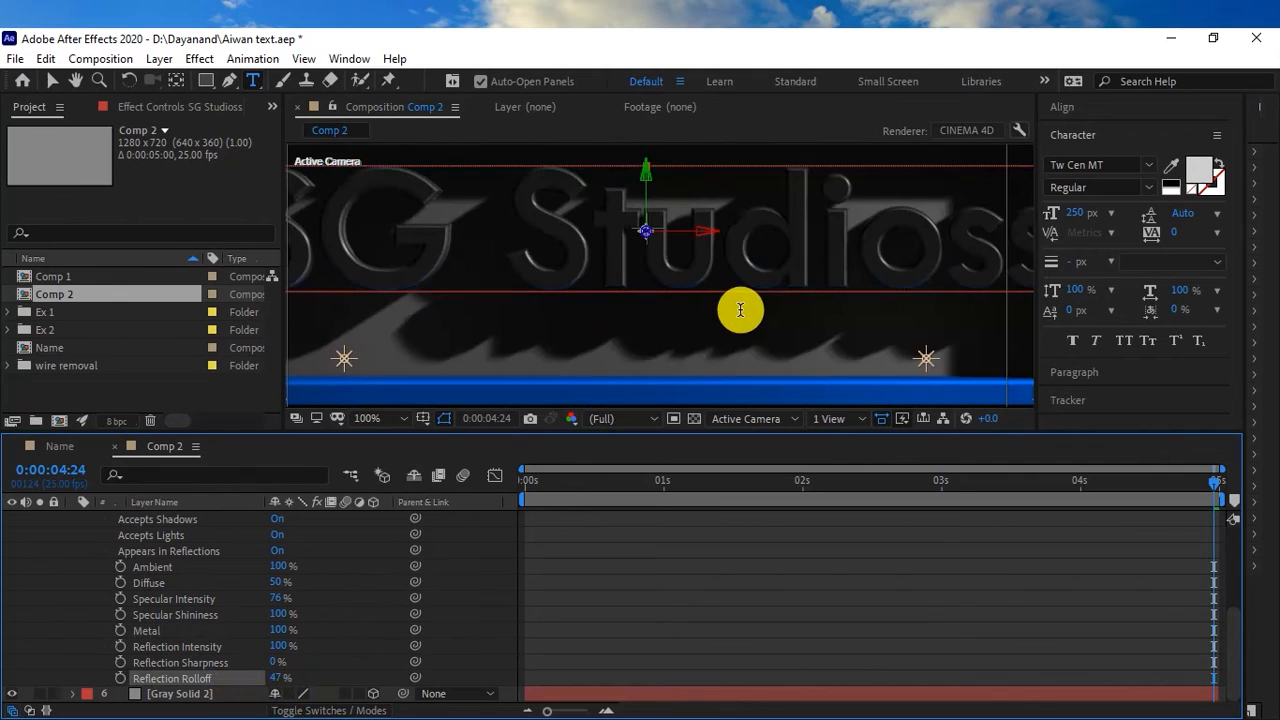
{"action": "scroll", "coordinate": [683, 328], "scroll_direction": "down", "scroll_amount": 2}
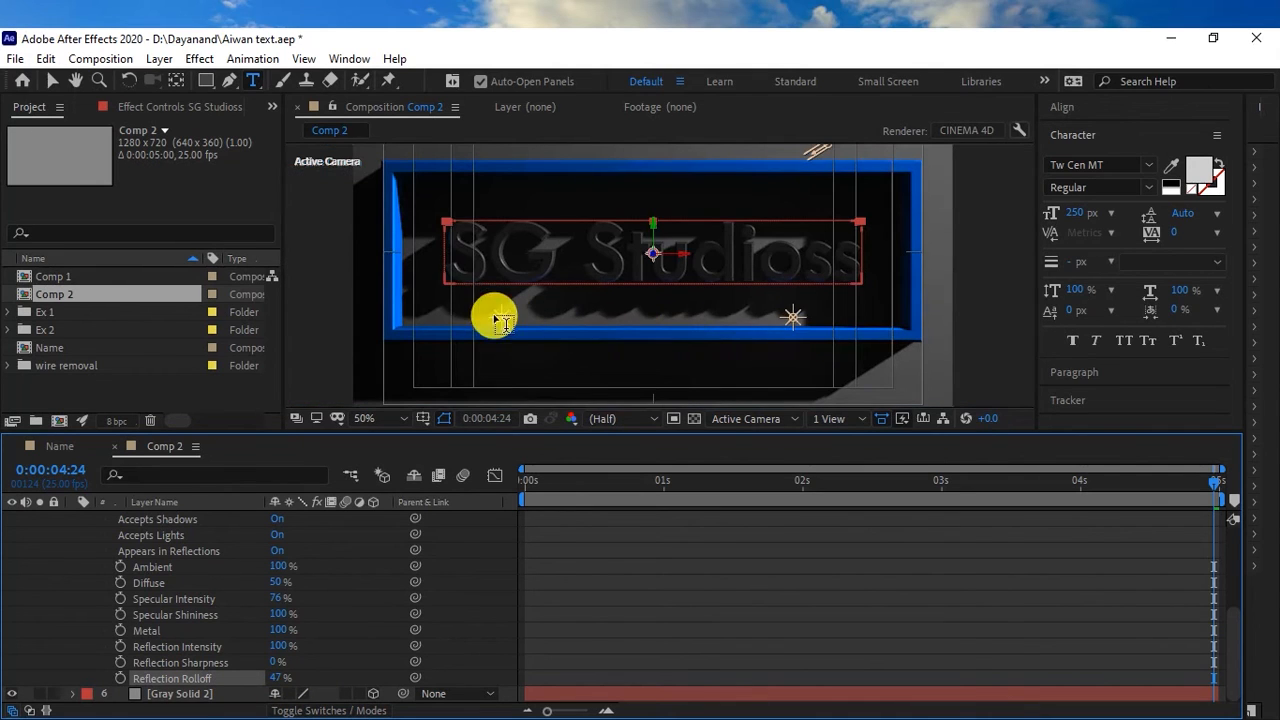
Set the "SG Studioss" text material's Reflection Rolloff to 20% and collapse the text layer's properties
{"action": "left_click", "coordinate": [281, 678]}
{"action": "type", "text": "20"}
{"action": "key", "text": "Return"}
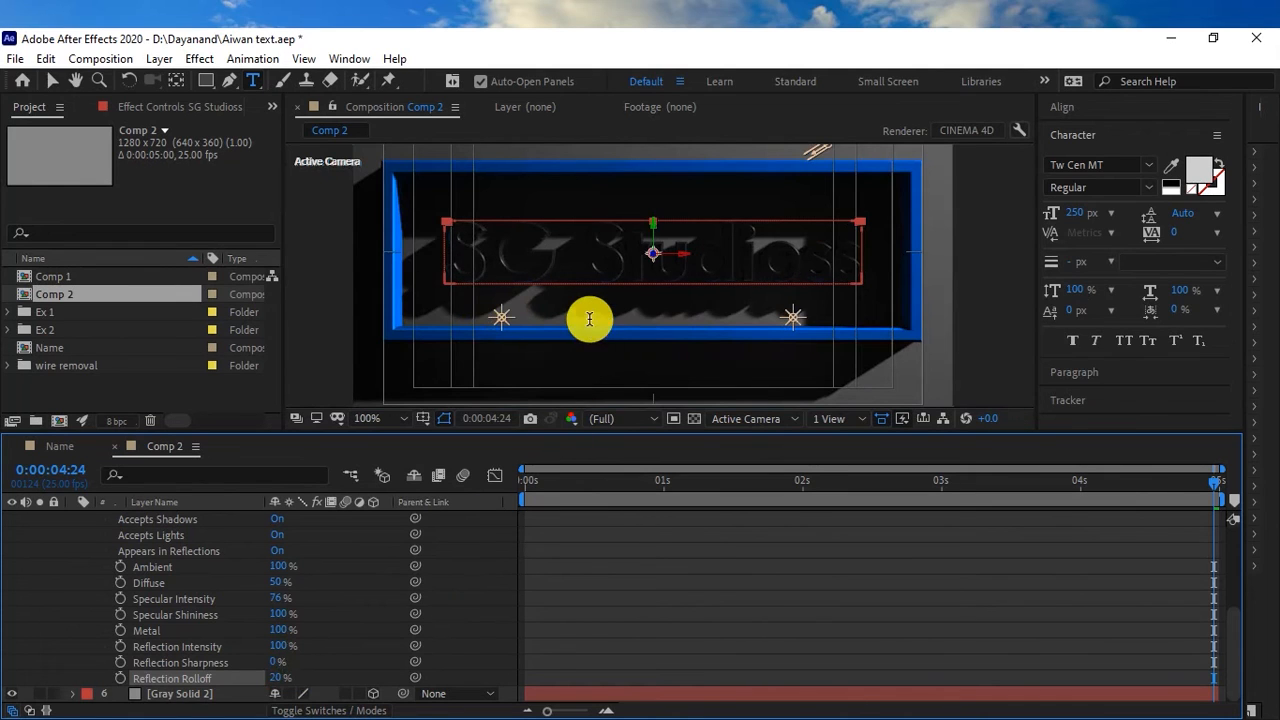
{"action": "scroll", "coordinate": [100, 580], "scroll_direction": "up", "scroll_amount": 3}
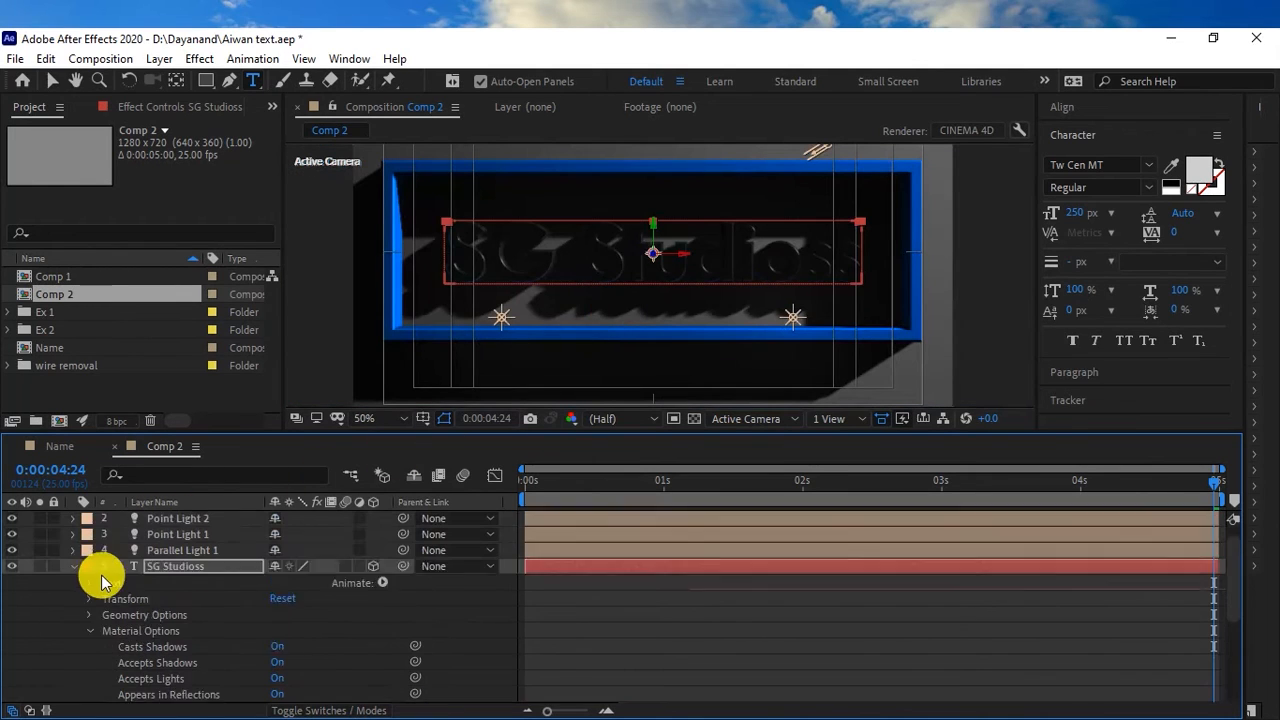
{"action": "scroll", "coordinate": [101, 583], "scroll_direction": "up", "scroll_amount": 1}
{"action": "left_click", "coordinate": [73, 582]}
Set Point Light 2's color to a dark blue sampled from the frame around the text
{"action": "left_click", "coordinate": [176, 519]}
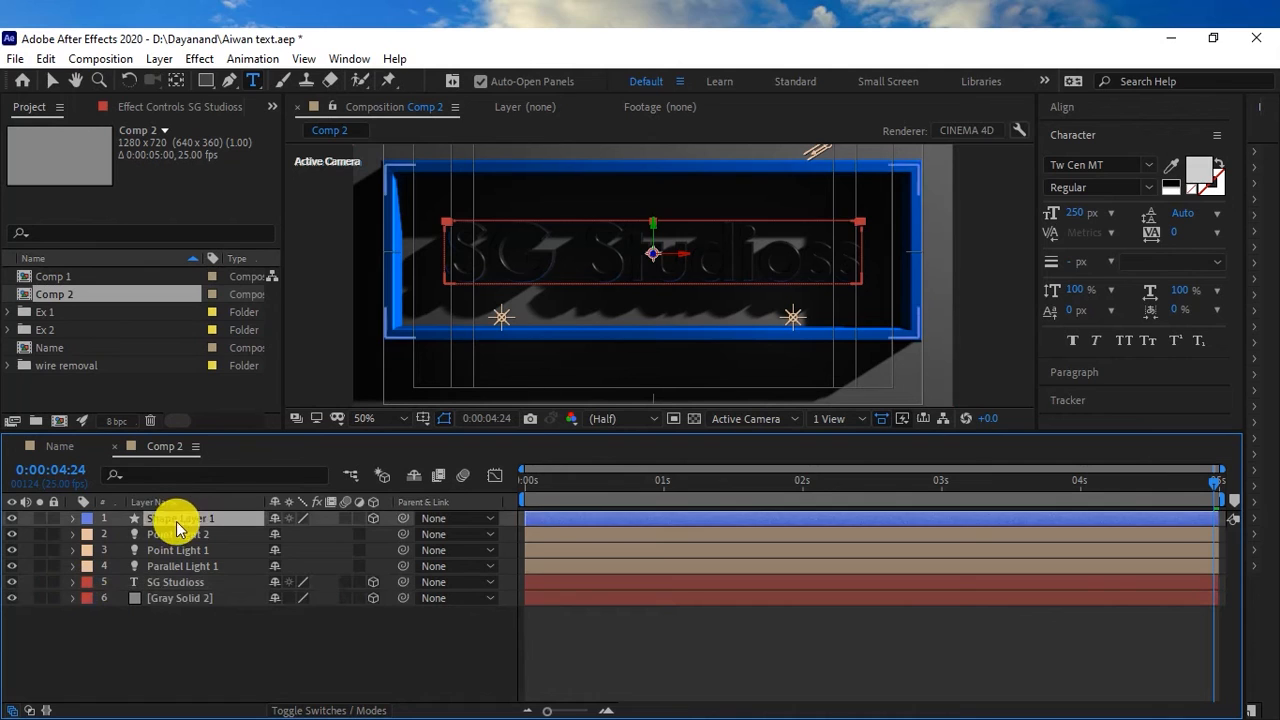
{"action": "double_click", "coordinate": [172, 535]}
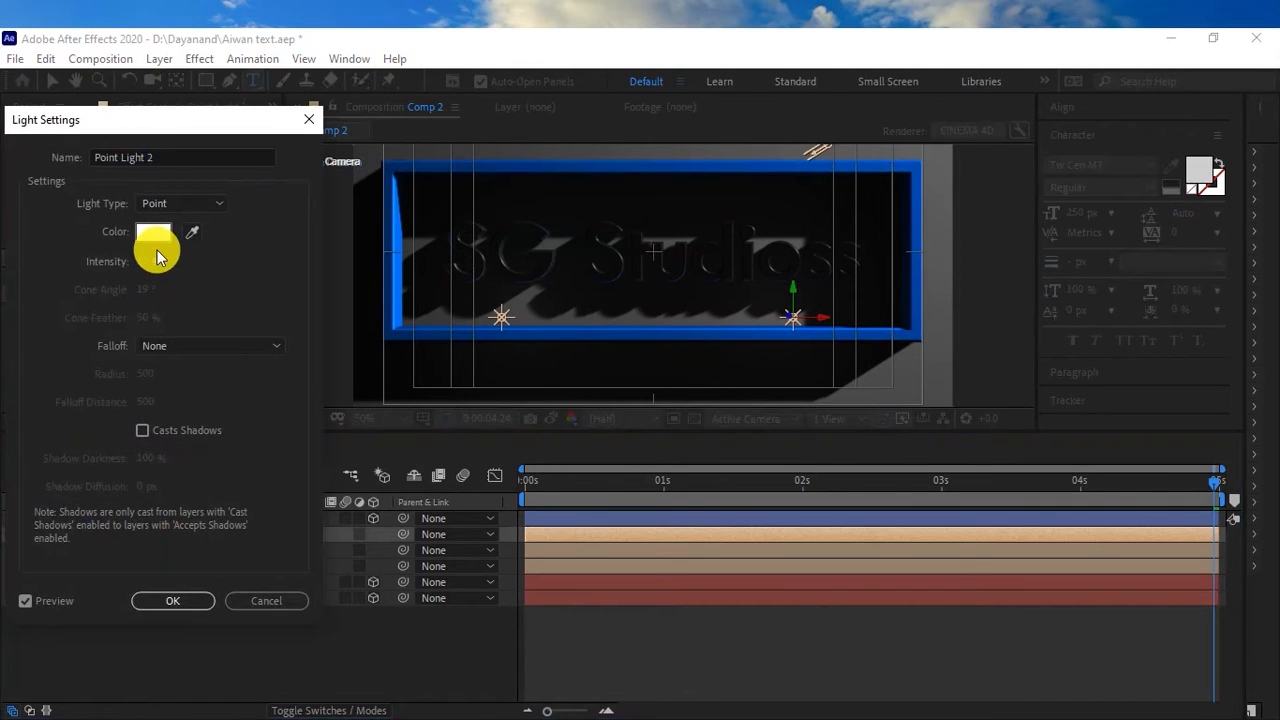
{"action": "left_click", "coordinate": [194, 233]}
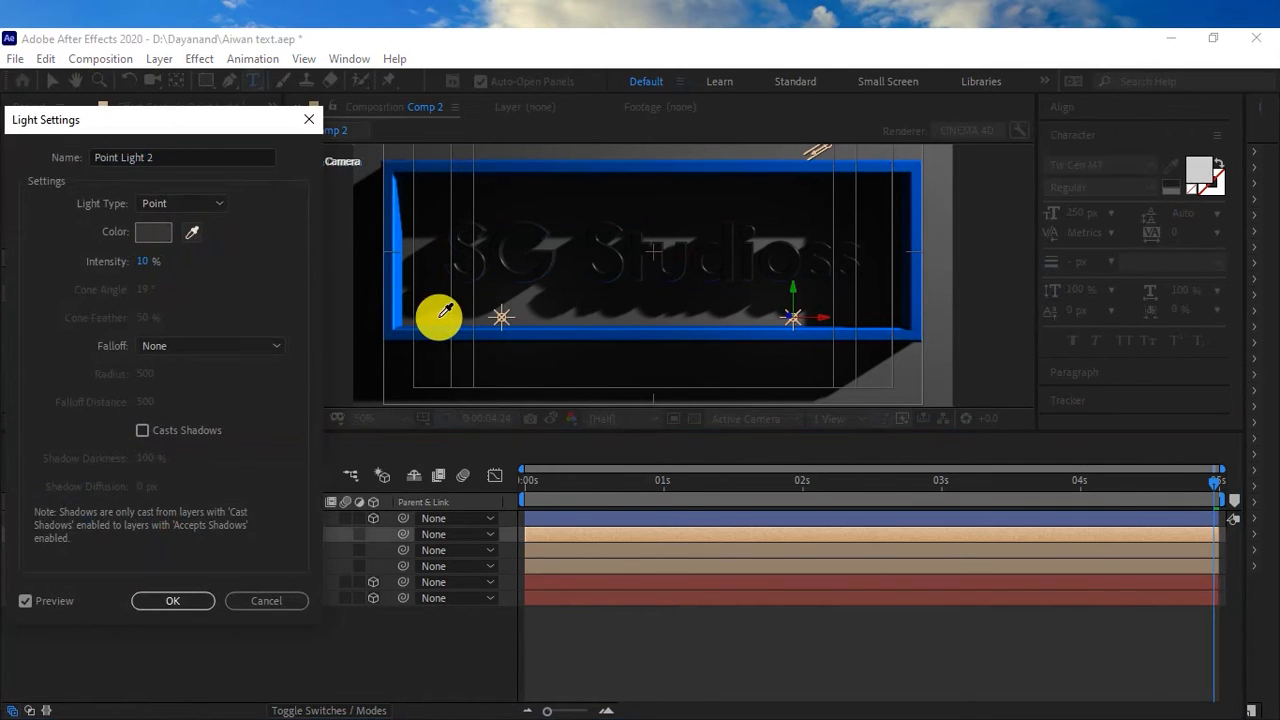
{"action": "left_click", "coordinate": [173, 603]}
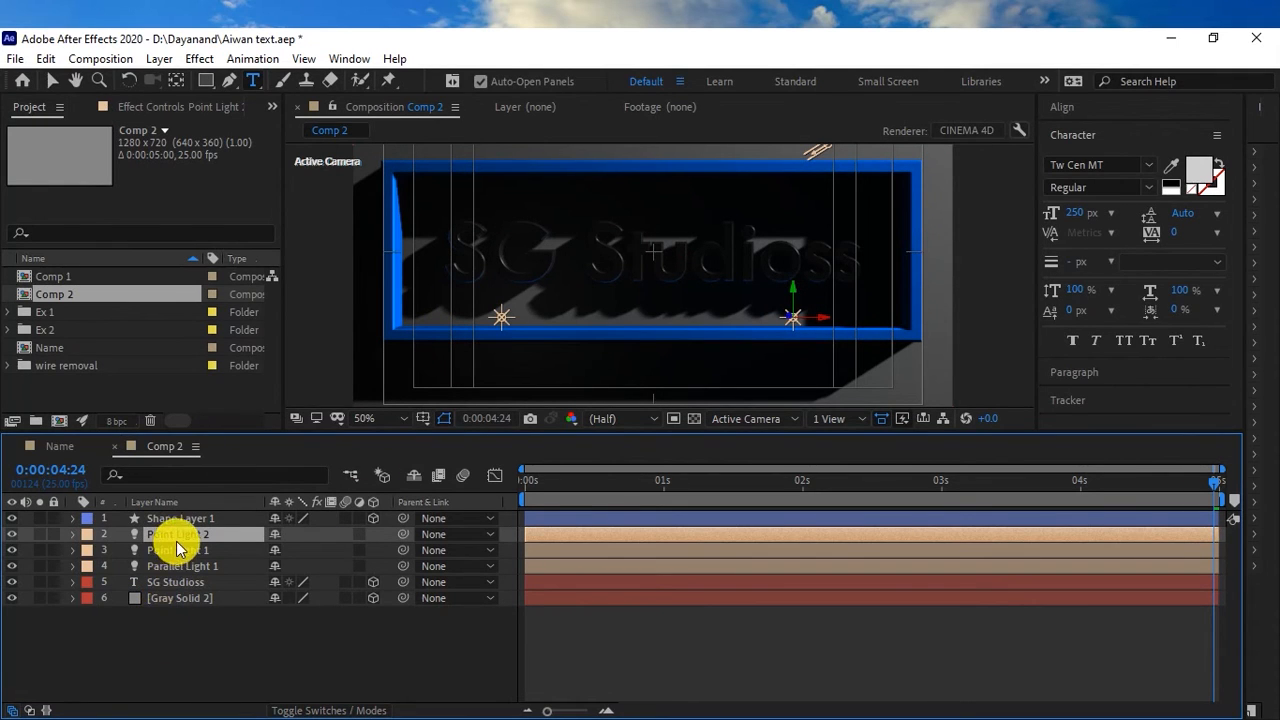
Set Point Light 1's color to a dark blue sampled from the frame's lower edge and confirm its light settings
{"action": "double_click", "coordinate": [160, 550]}
{"action": "left_click", "coordinate": [192, 232]}
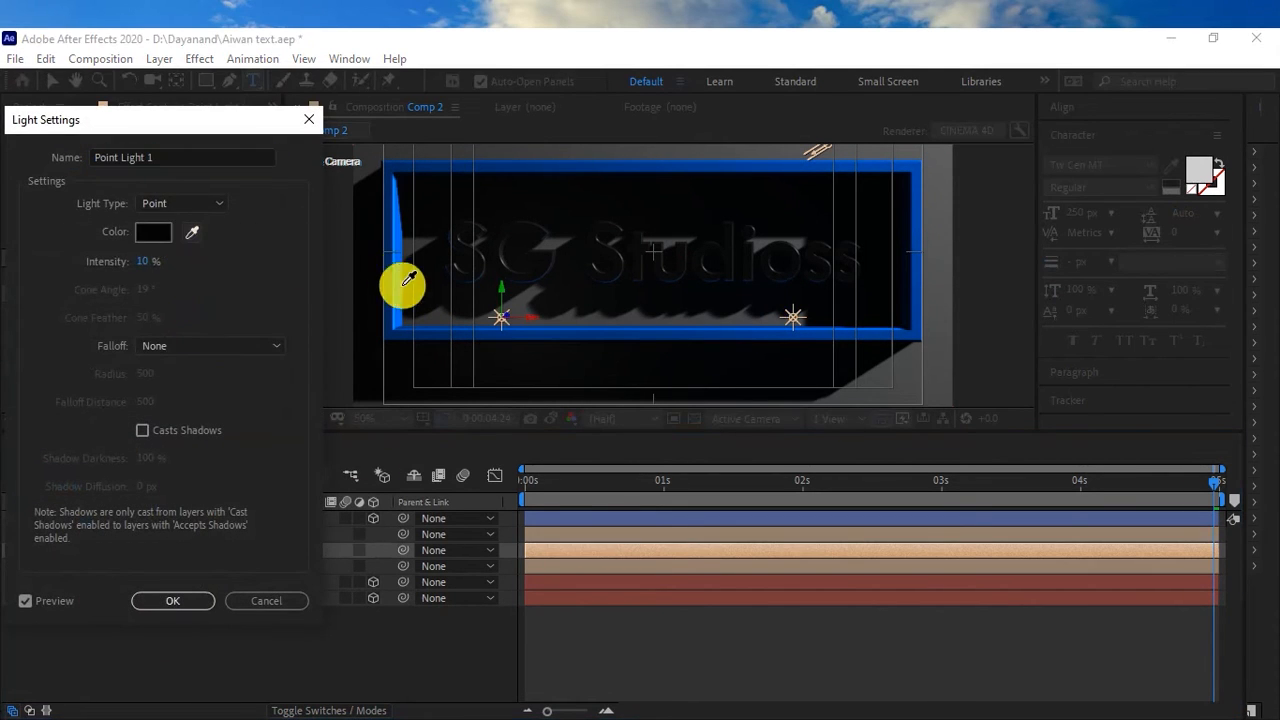
{"action": "left_click", "coordinate": [467, 330]}
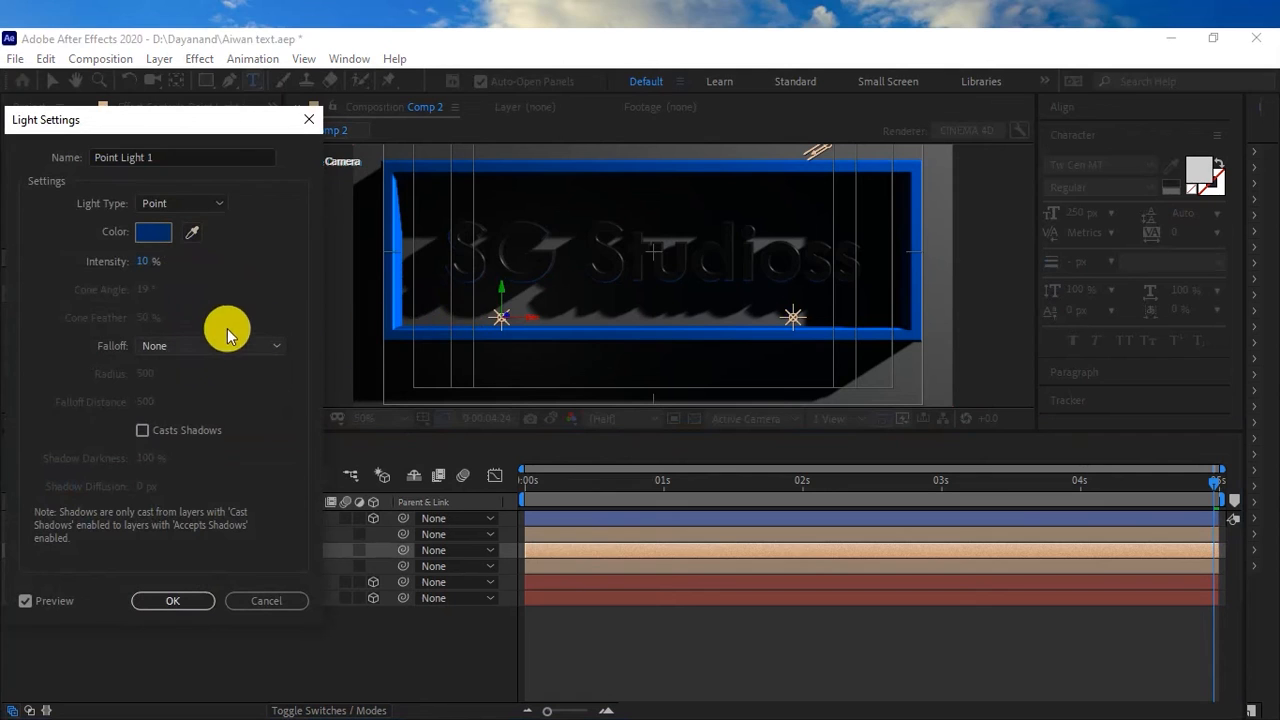
{"action": "left_click", "coordinate": [145, 261]}
{"action": "key", "text": "Return"}
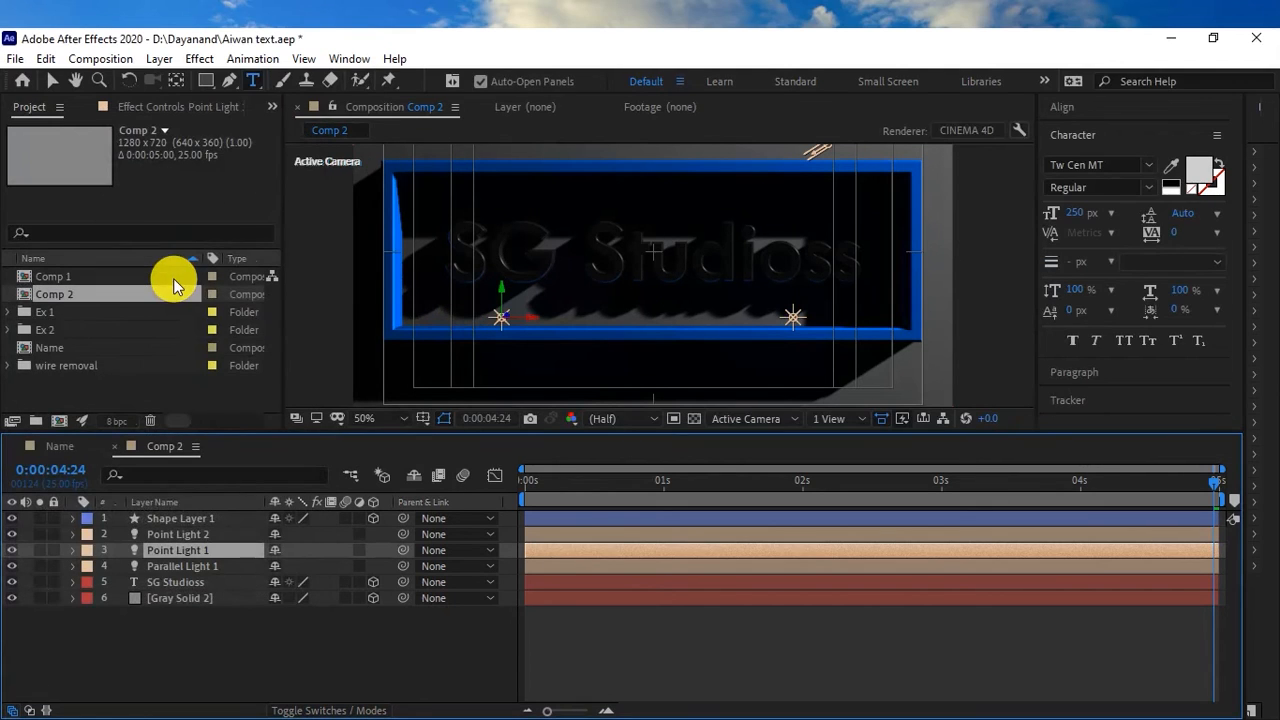
Check Point Light 2's intensity in its light settings and close them
{"action": "double_click", "coordinate": [202, 538]}
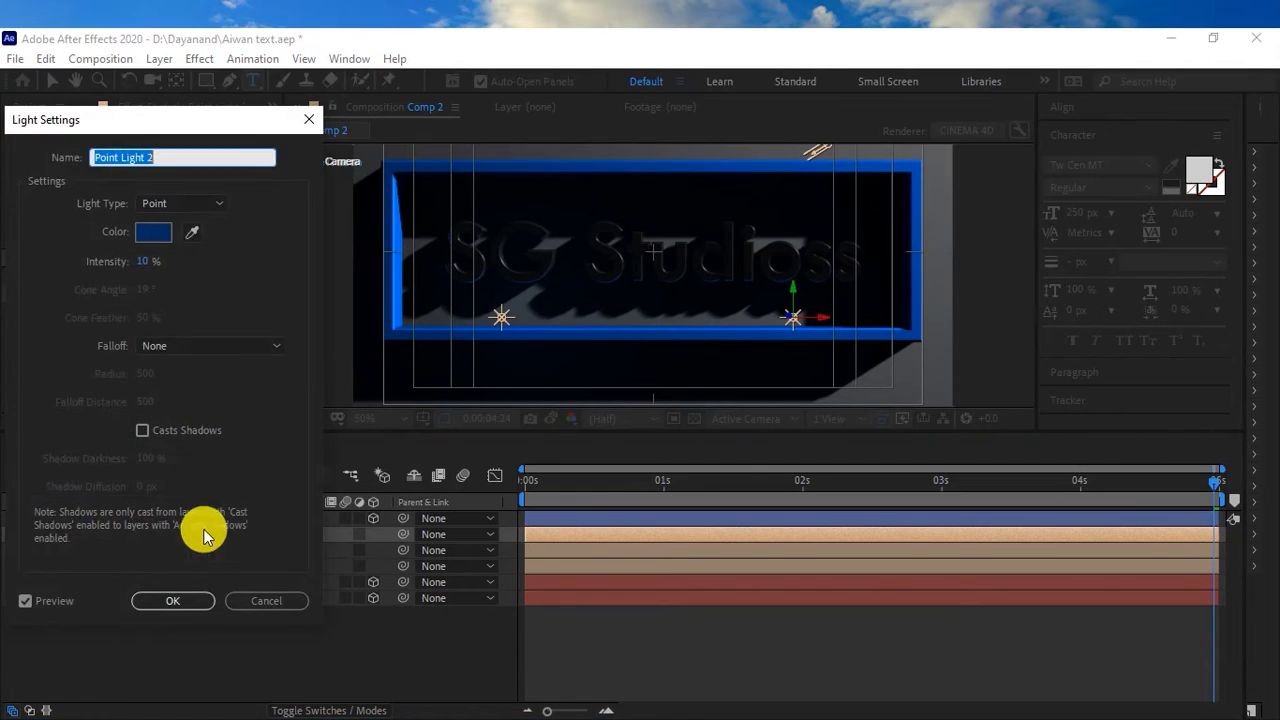
{"action": "left_click", "coordinate": [142, 260]}
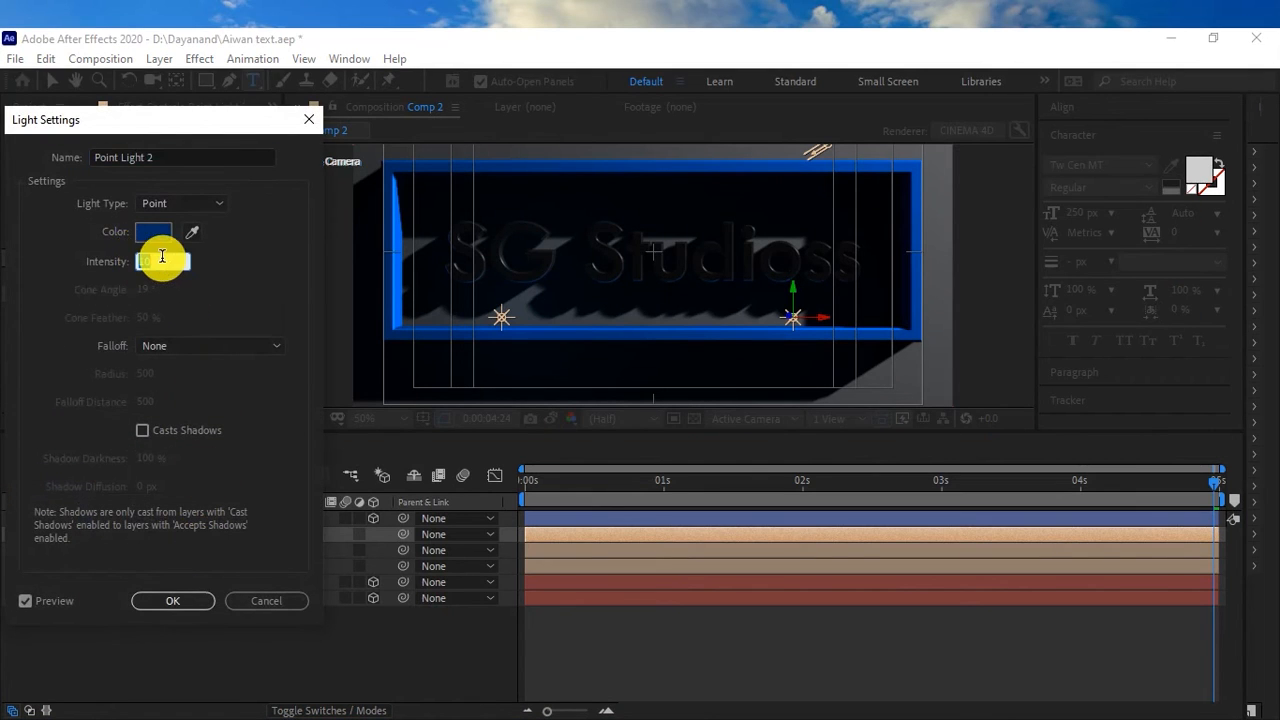
{"action": "key", "text": "Return"}
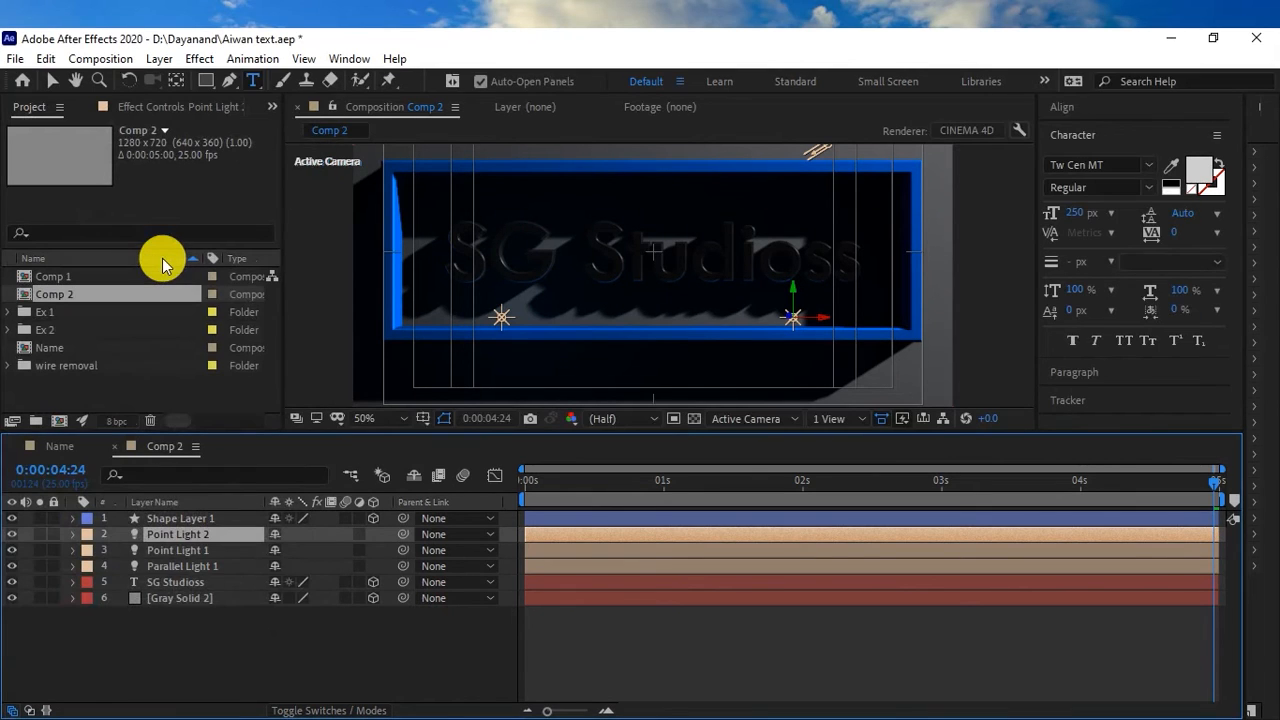
Raise Point Light 2 and Point Light 1 vertically to the height of the lettering and preview the animation from the first frame
{"action": "left_click", "coordinate": [52, 81]}
{"action": "left_click_drag", "start_coordinate": [792, 296], "coordinate": [798, 266]}
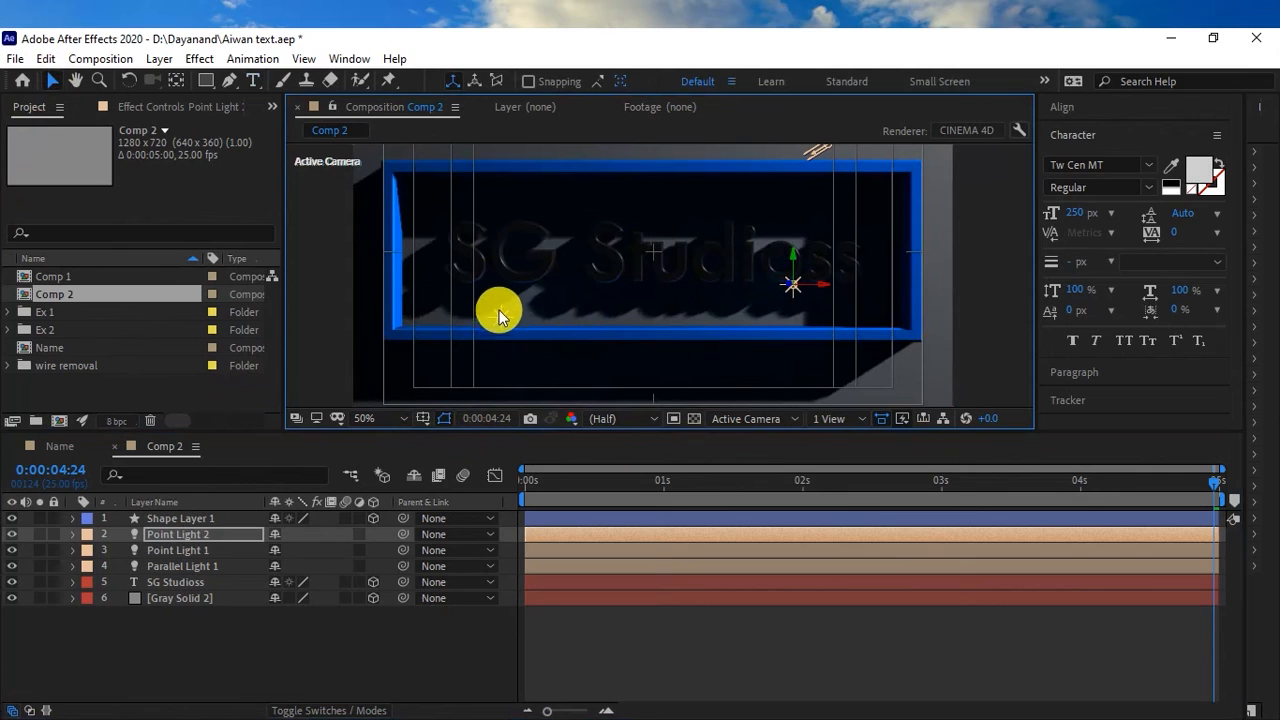
{"action": "left_click", "coordinate": [502, 320]}
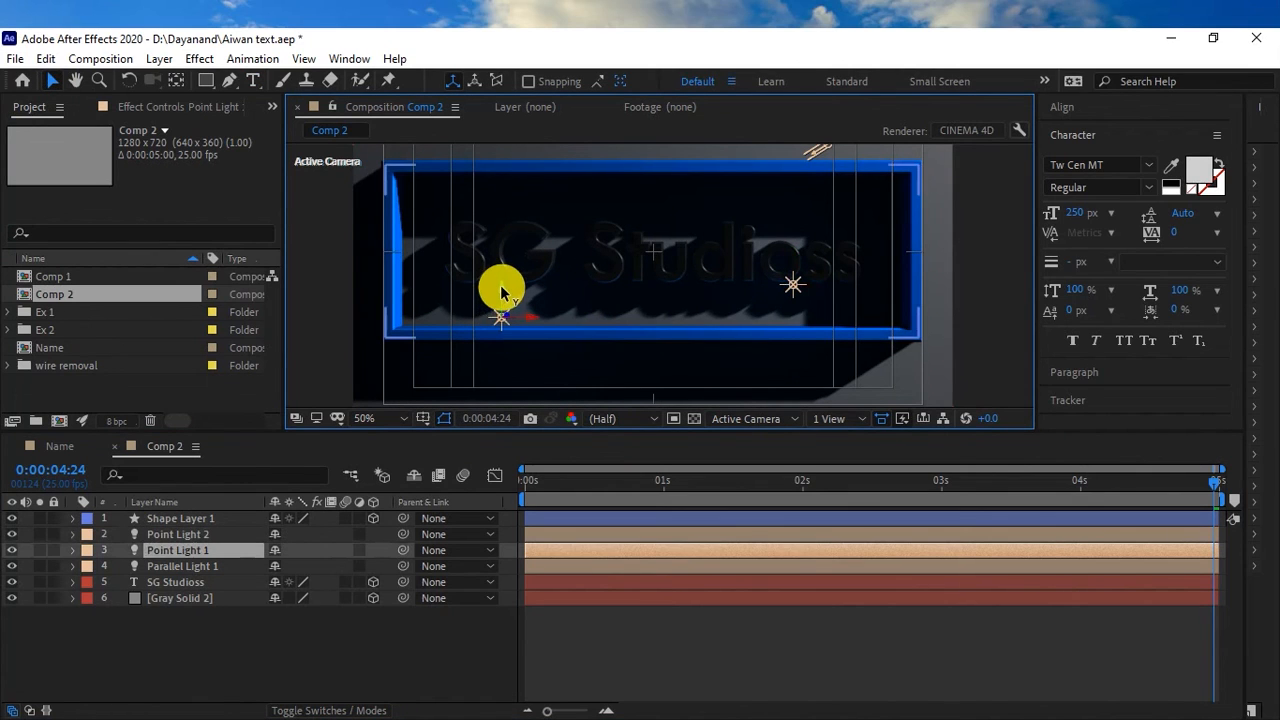
{"action": "left_click_drag", "start_coordinate": [502, 292], "coordinate": [503, 238]}
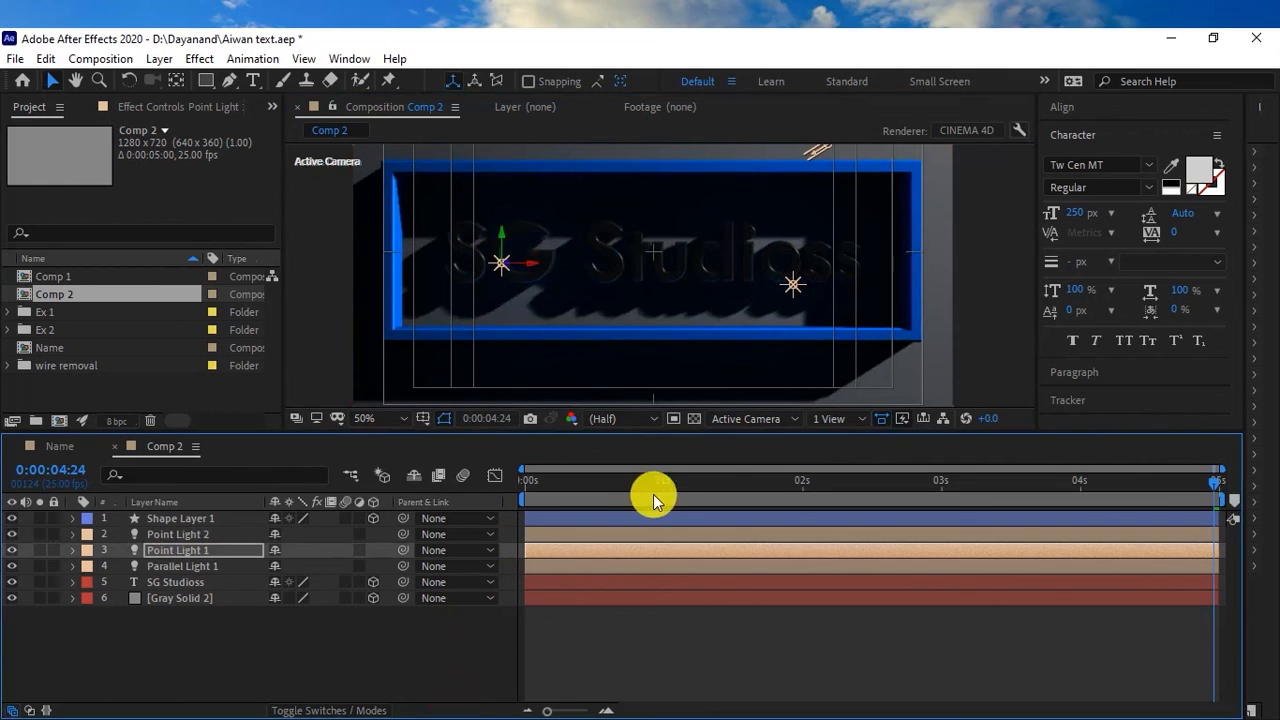
{"action": "left_click_drag", "start_coordinate": [603, 484], "coordinate": [443, 491]}
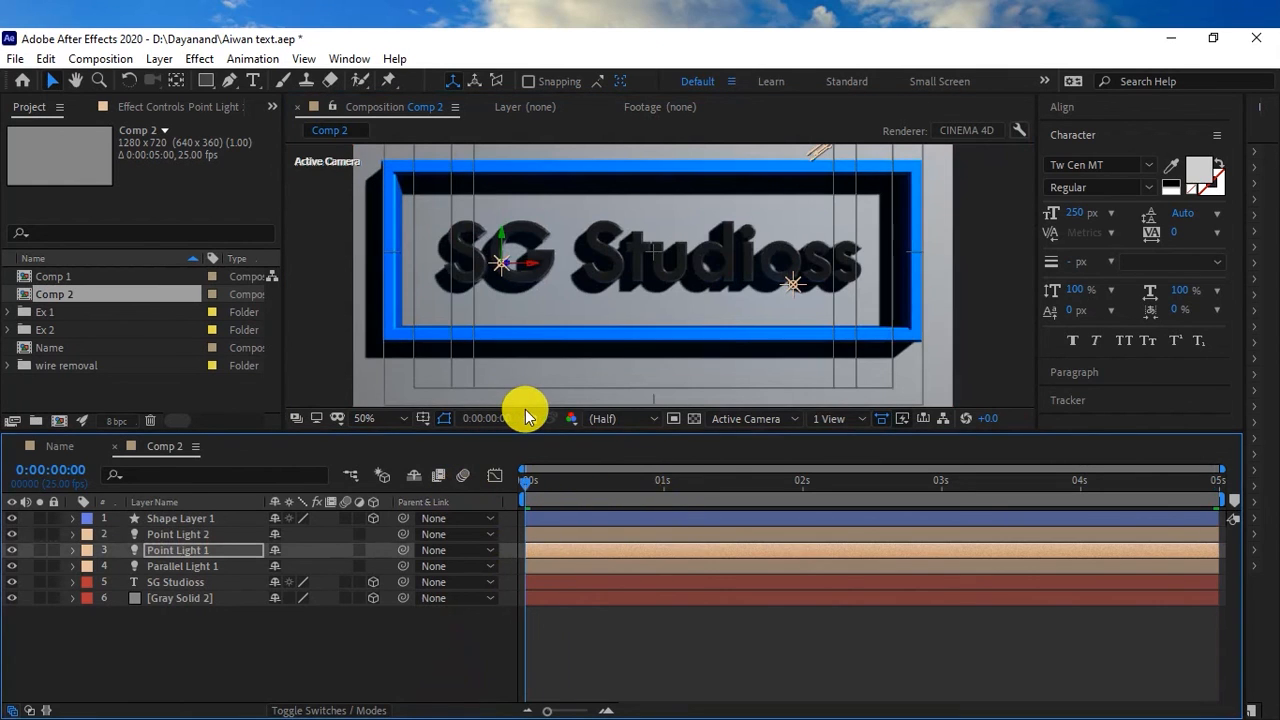
{"action": "key", "text": "space"}
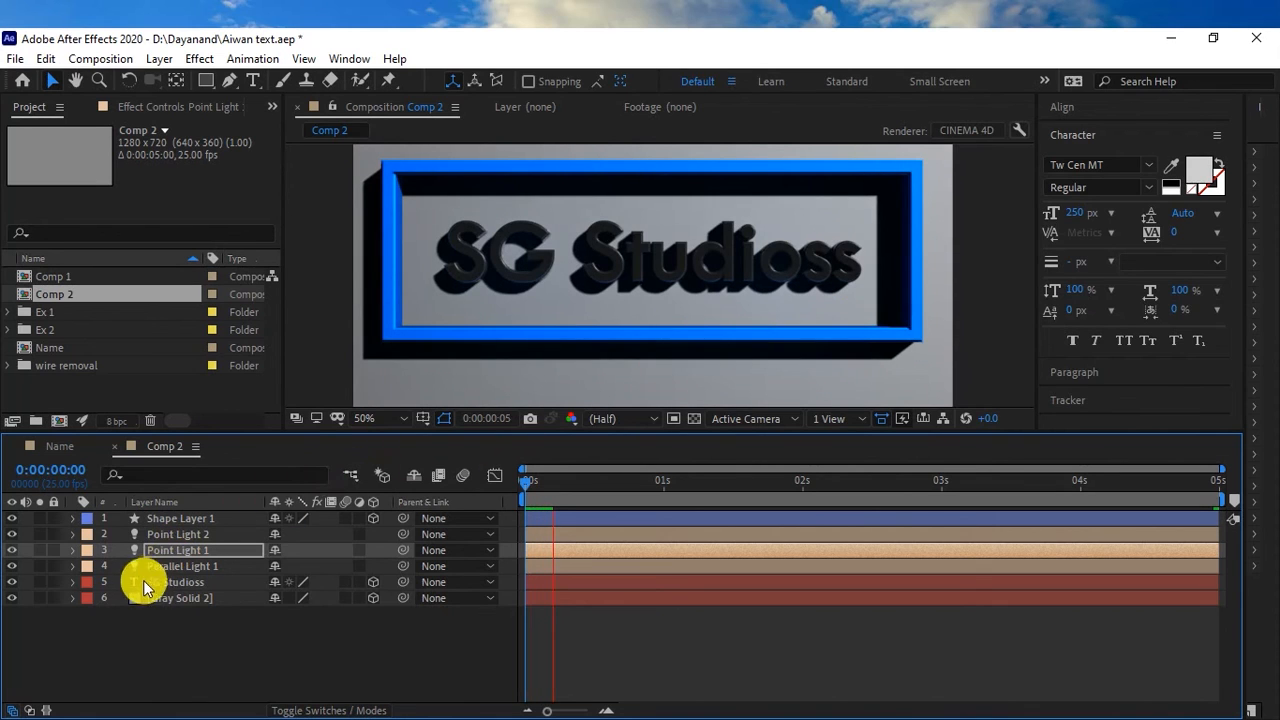
Set Specular Shininess to 15% in the "SG Studioss" text layer's Material Options
{"action": "left_click", "coordinate": [72, 582]}
{"action": "scroll", "coordinate": [121, 634], "scroll_direction": "down", "scroll_amount": 5}
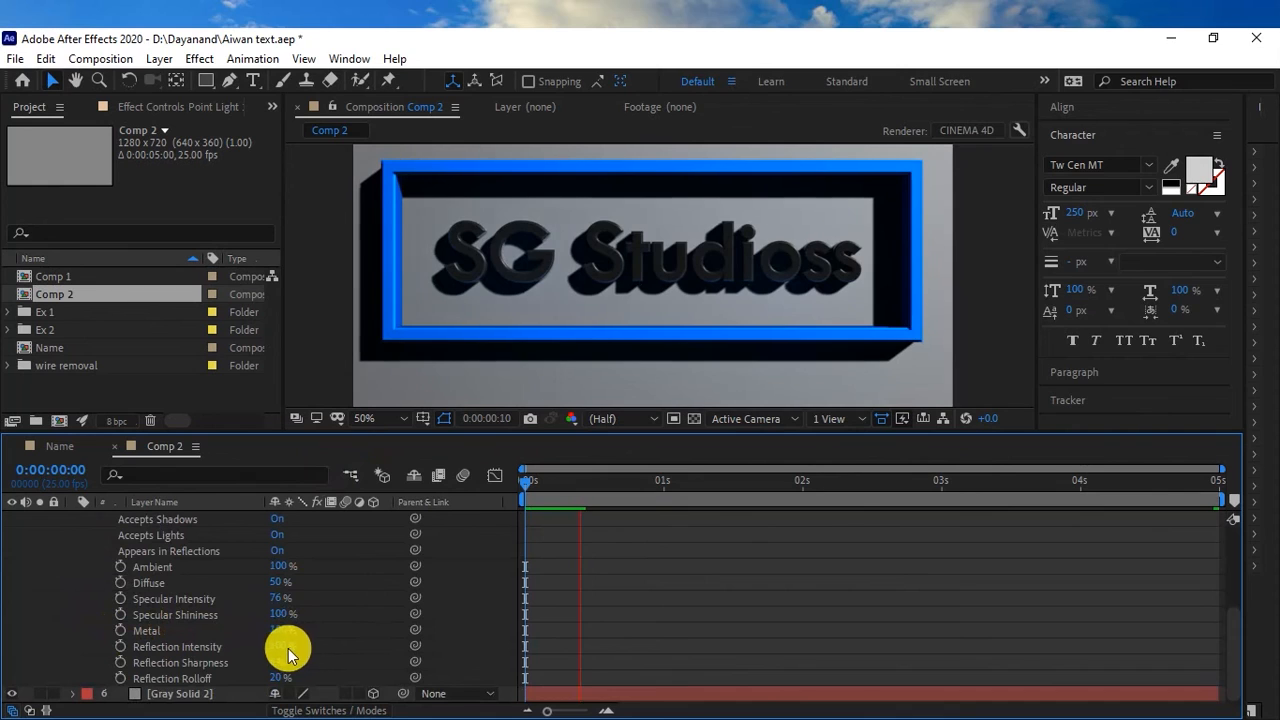
{"action": "left_click", "coordinate": [271, 616]}
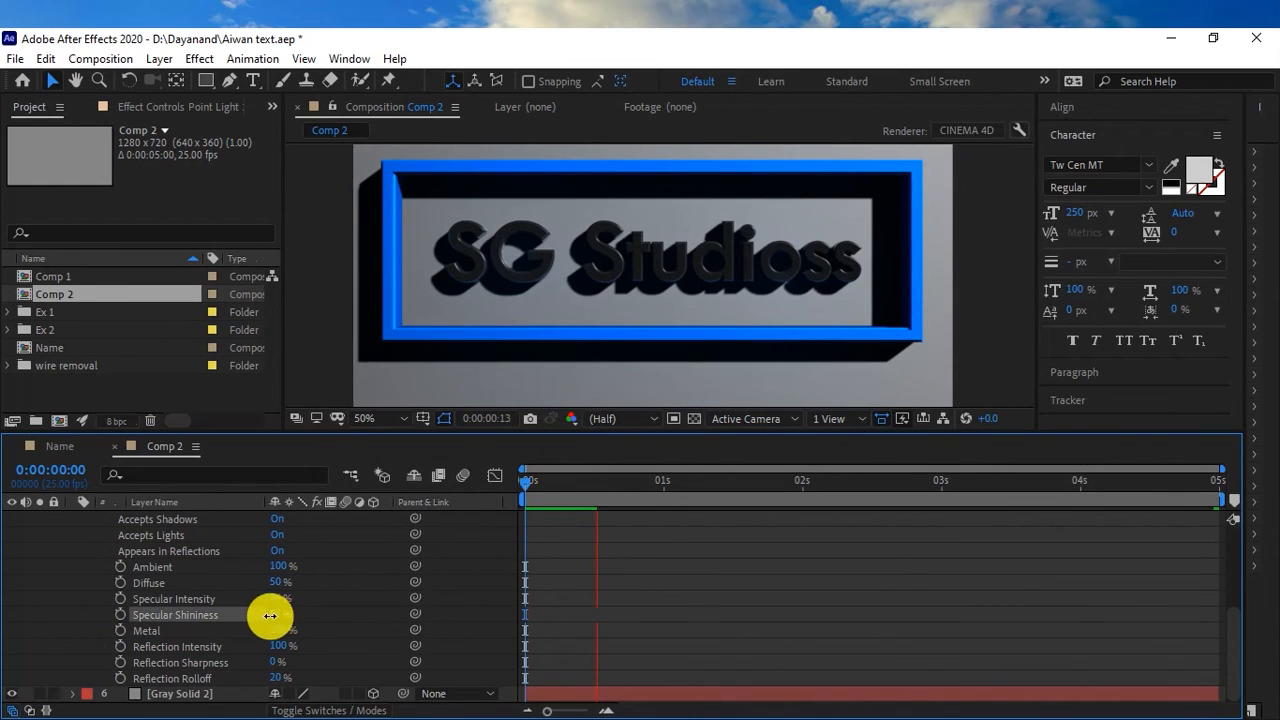
{"action": "left_click_drag", "start_coordinate": [258, 616], "coordinate": [218, 615]}
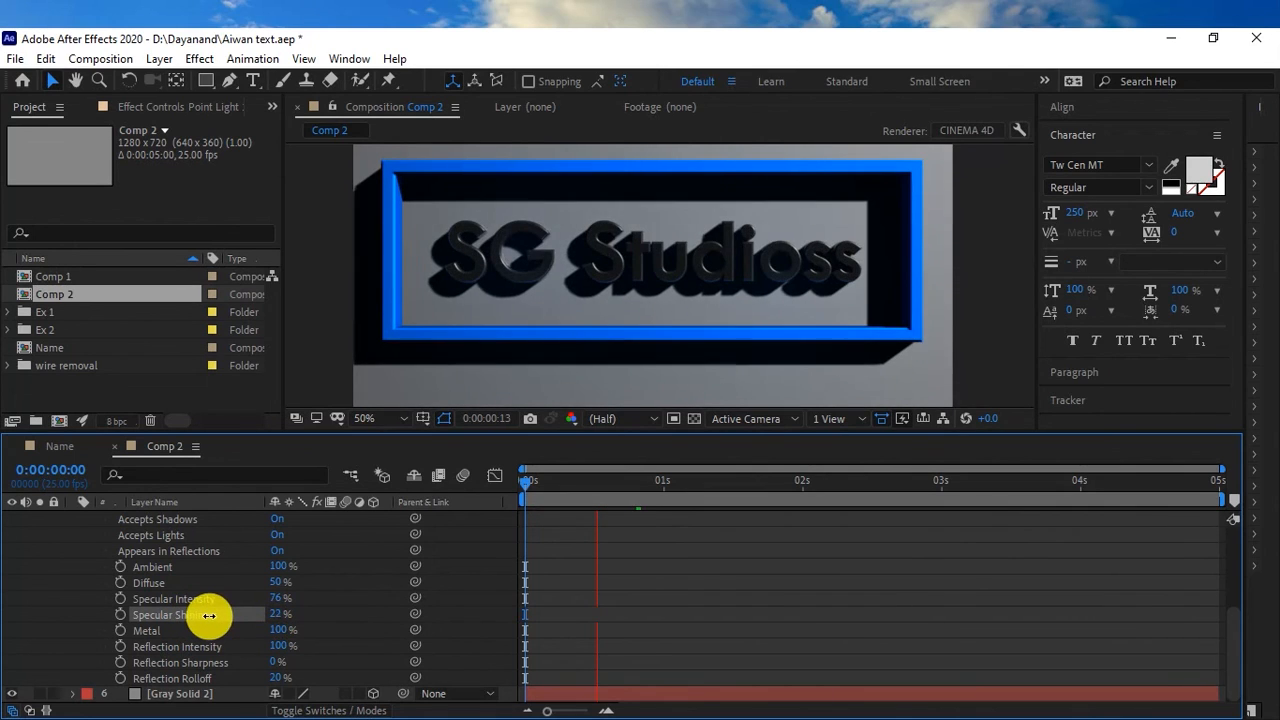
{"action": "left_click_drag", "start_coordinate": [210, 616], "coordinate": [213, 616]}
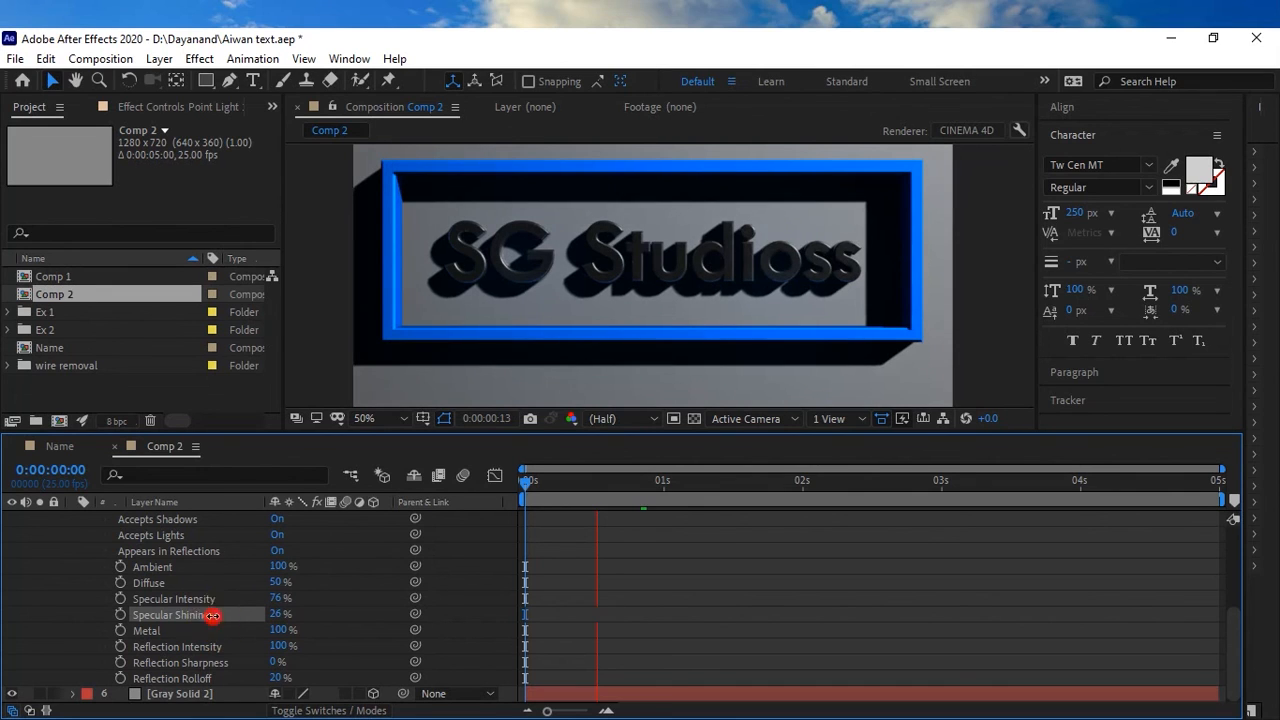
{"action": "left_click", "coordinate": [276, 612]}
{"action": "type", "text": "15"}
{"action": "key", "text": "Return"}
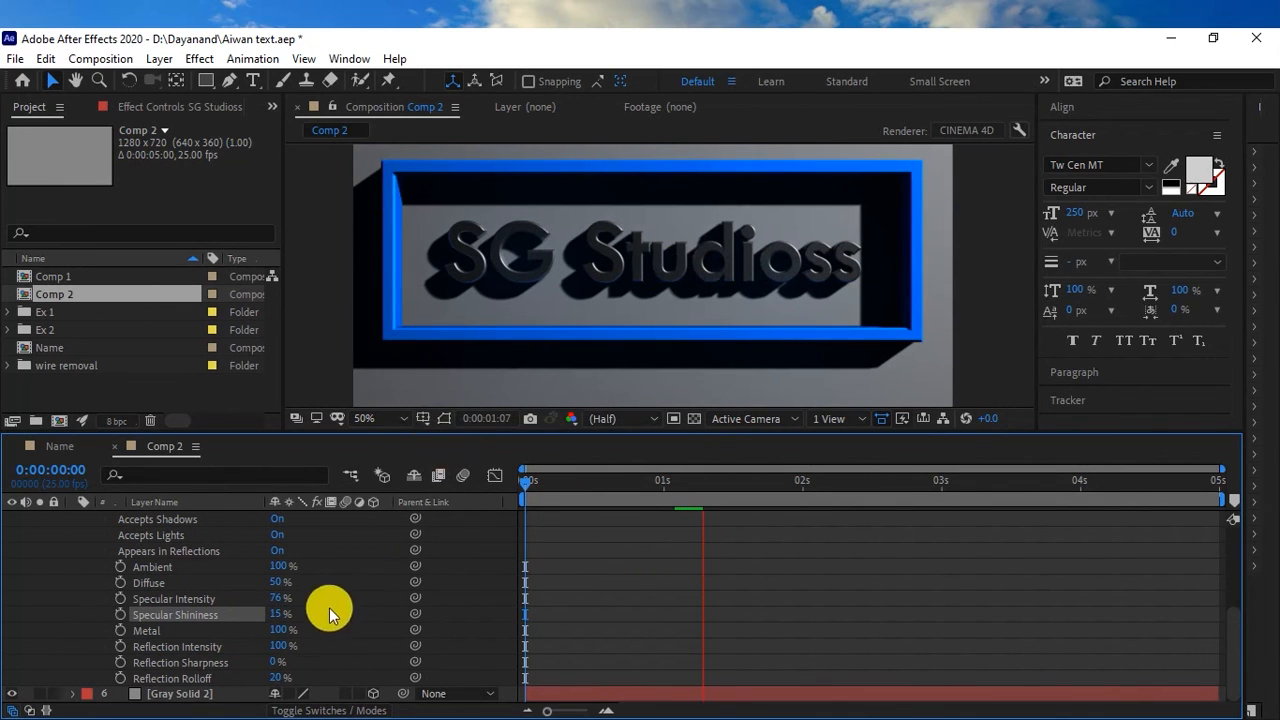
Set the text material's Metal to 80% and Specular Intensity to 100%
{"action": "left_click", "coordinate": [282, 631]}
{"action": "type", "text": "80"}
{"action": "left_click", "coordinate": [281, 598]}
{"action": "type", "text": "50"}
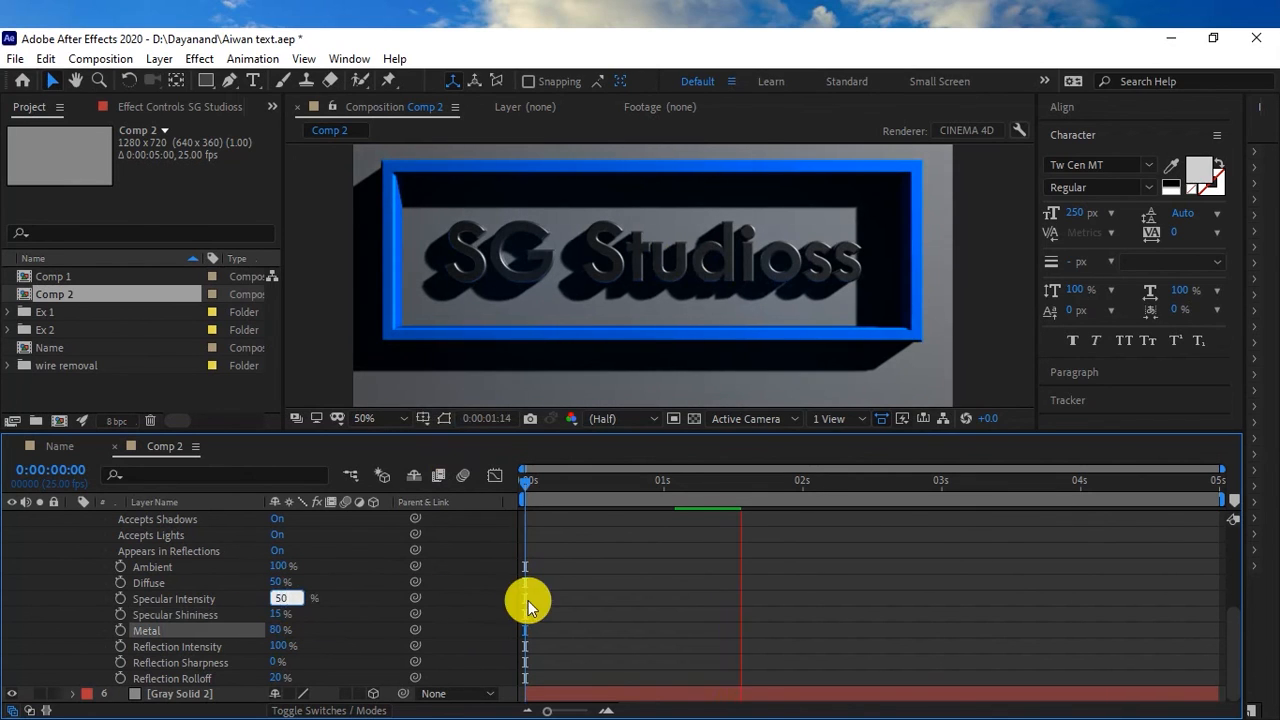
{"action": "key", "text": "Return"}
{"action": "left_click_drag", "start_coordinate": [273, 599], "coordinate": [506, 600]}
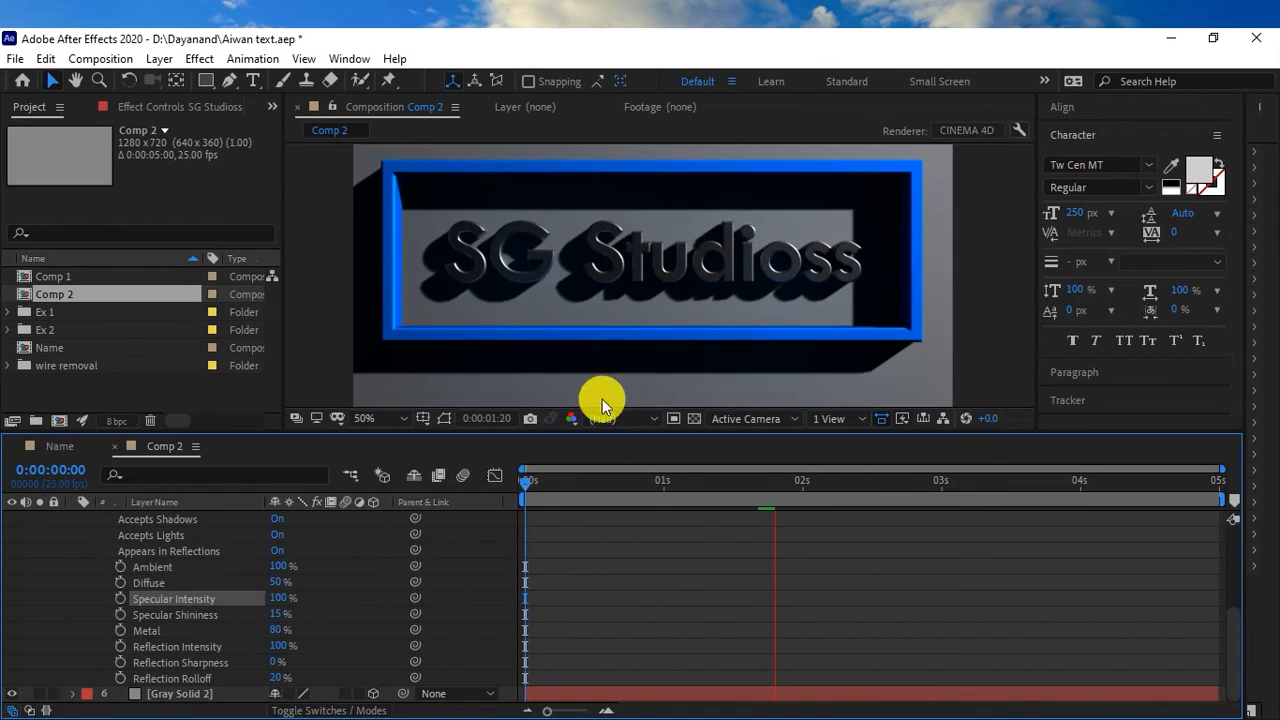
Set the text material's Reflection Sharpness to 15% and view the whole composition during playback
{"action": "left_click", "coordinate": [272, 663]}
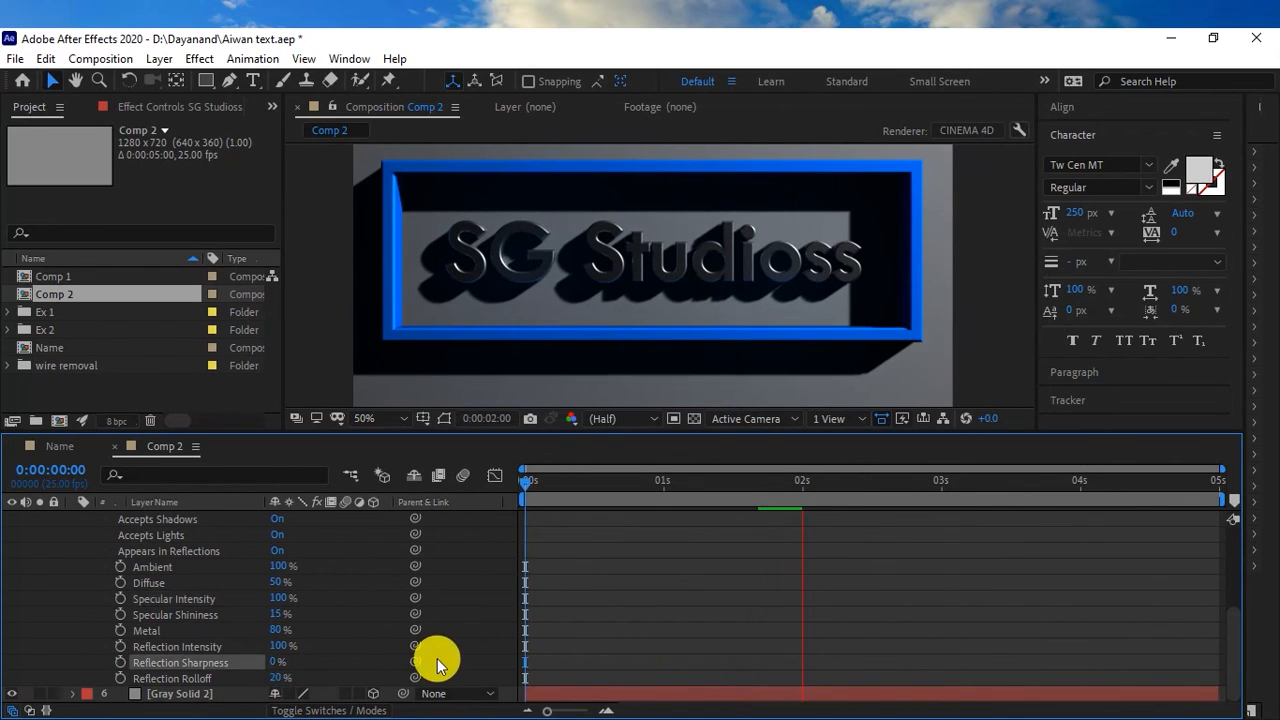
{"action": "left_click", "coordinate": [277, 663]}
{"action": "type", "text": "15"}
{"action": "key", "text": "Return"}
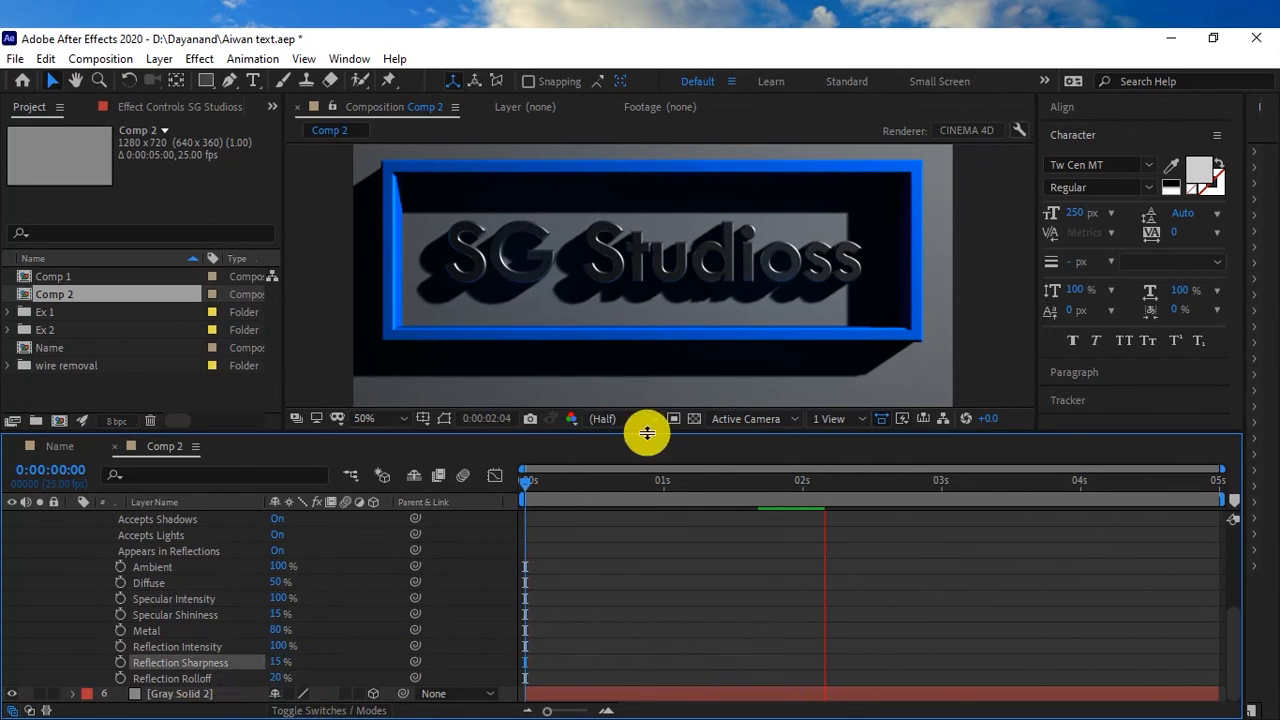
{"action": "scroll", "coordinate": [556, 352], "scroll_direction": "down", "scroll_amount": 1}
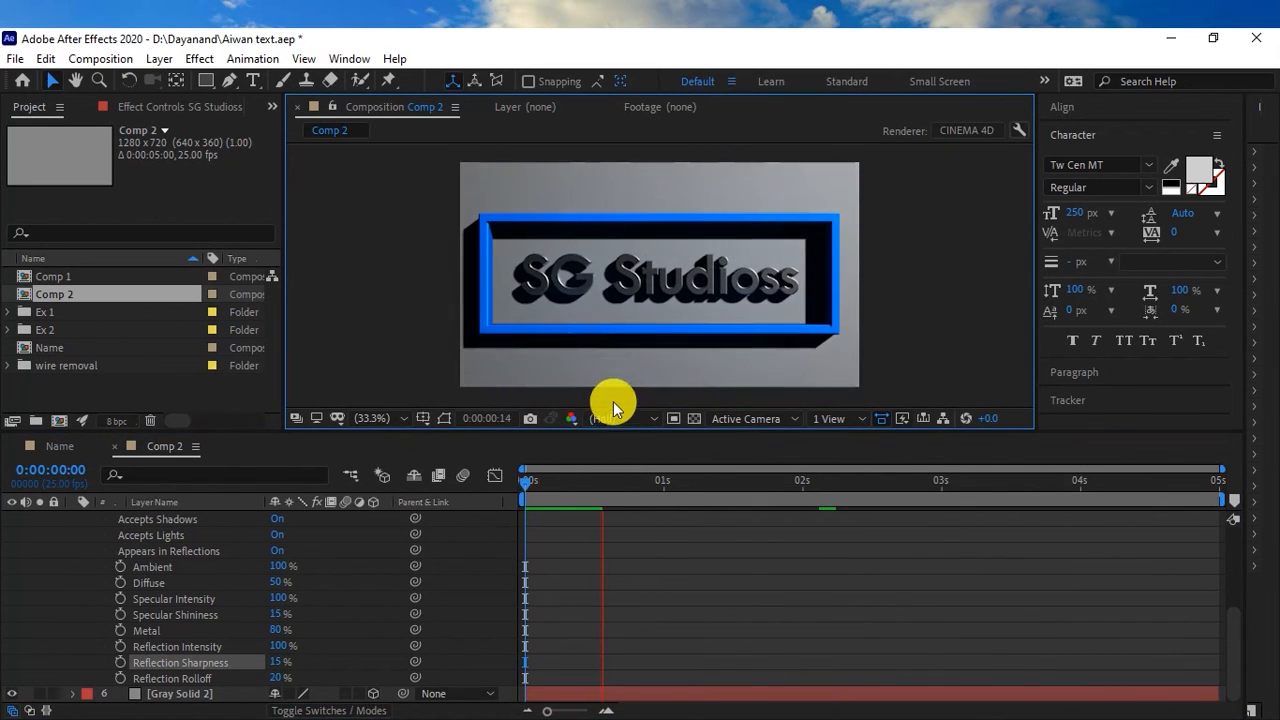